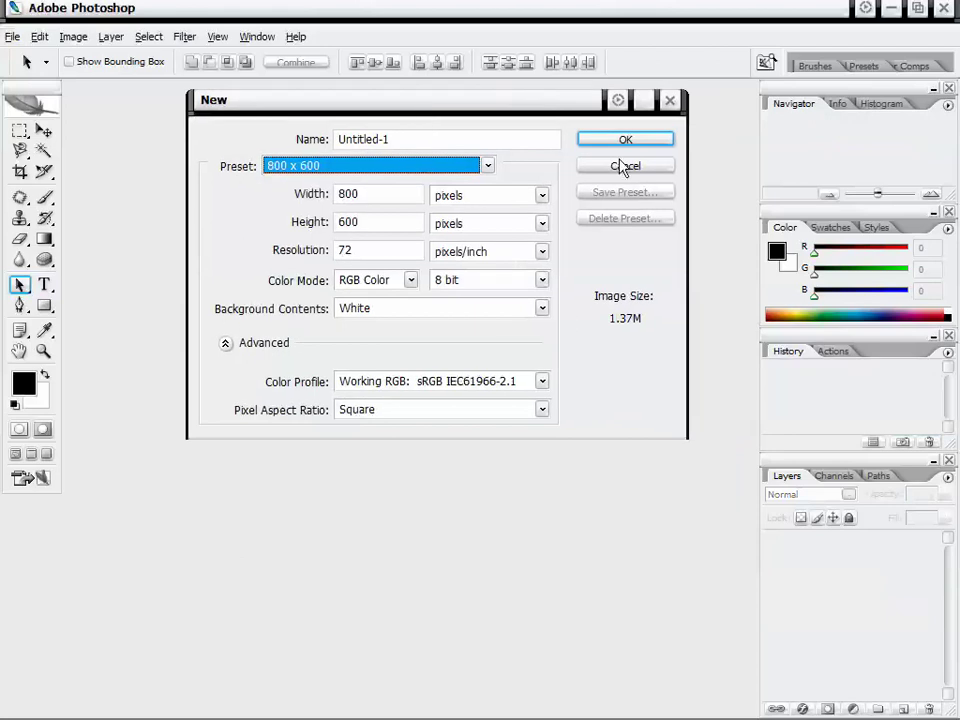
- Create a new 800 x 600 pixel RGB document with a white background, and enlarge its window around the canvas
left_click(624, 143)
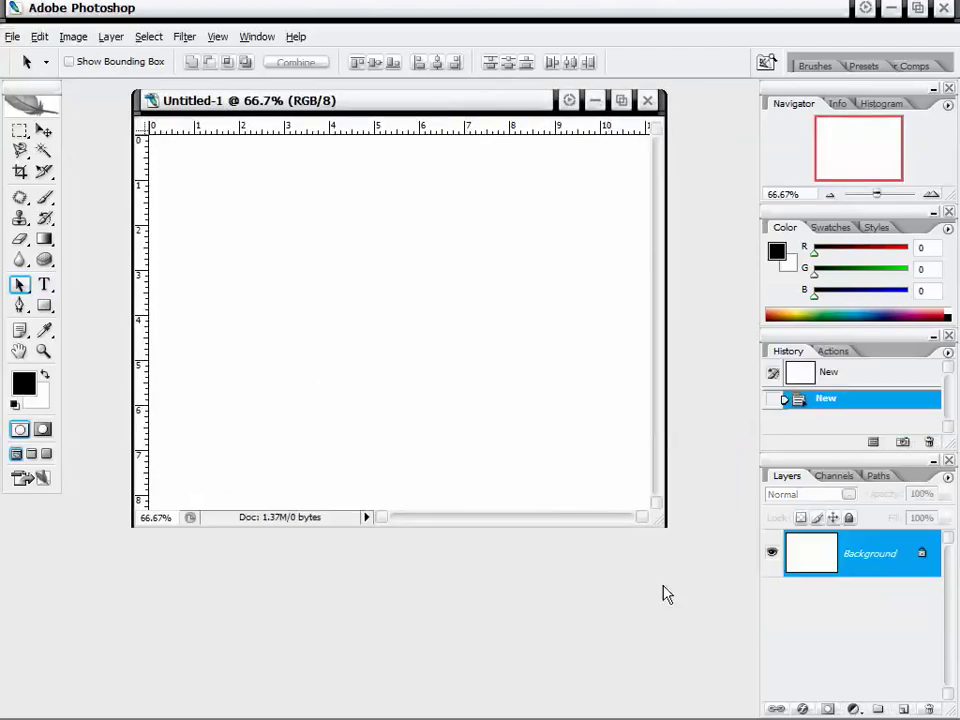
left_click_drag(664, 527, 722, 580)
left_click_drag(547, 109, 521, 108)
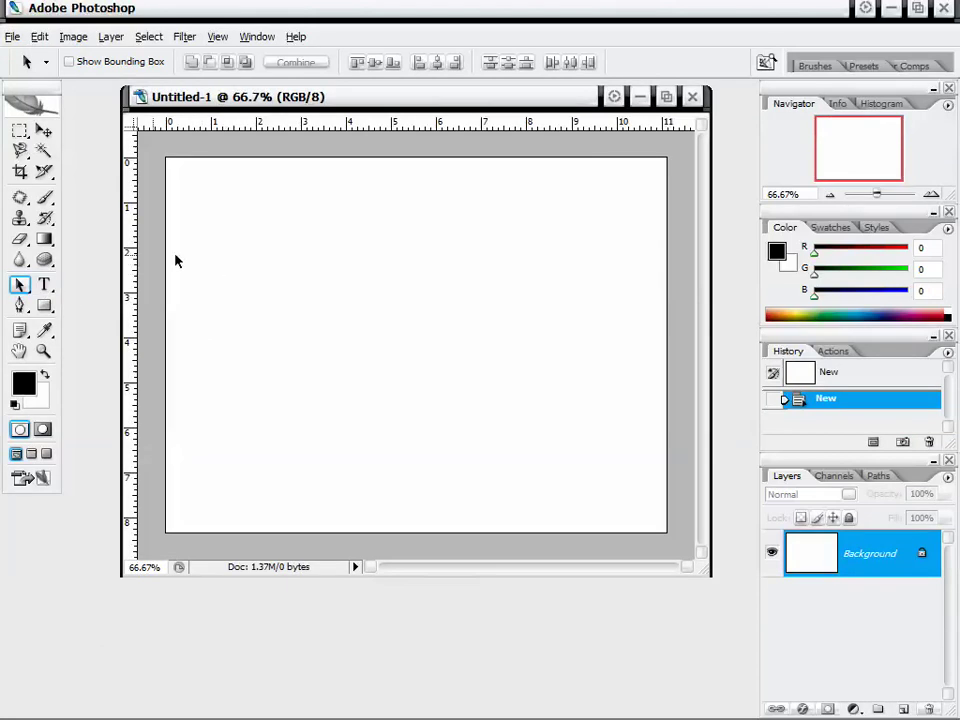
left_click(23, 286)
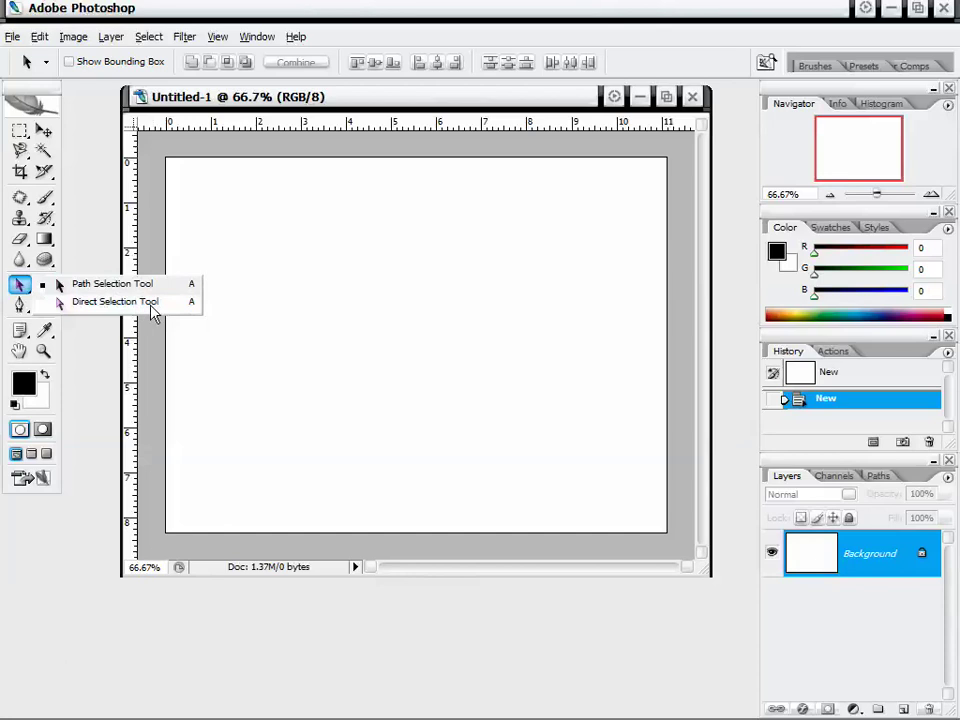
left_click(60, 284)
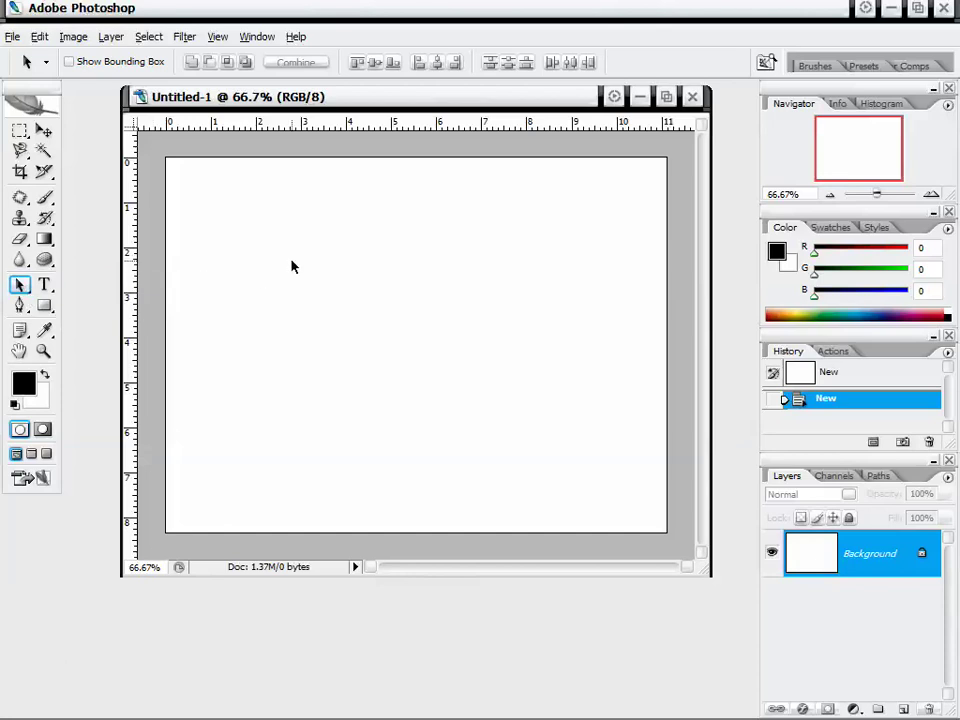
left_click(22, 305)
left_click(22, 286)
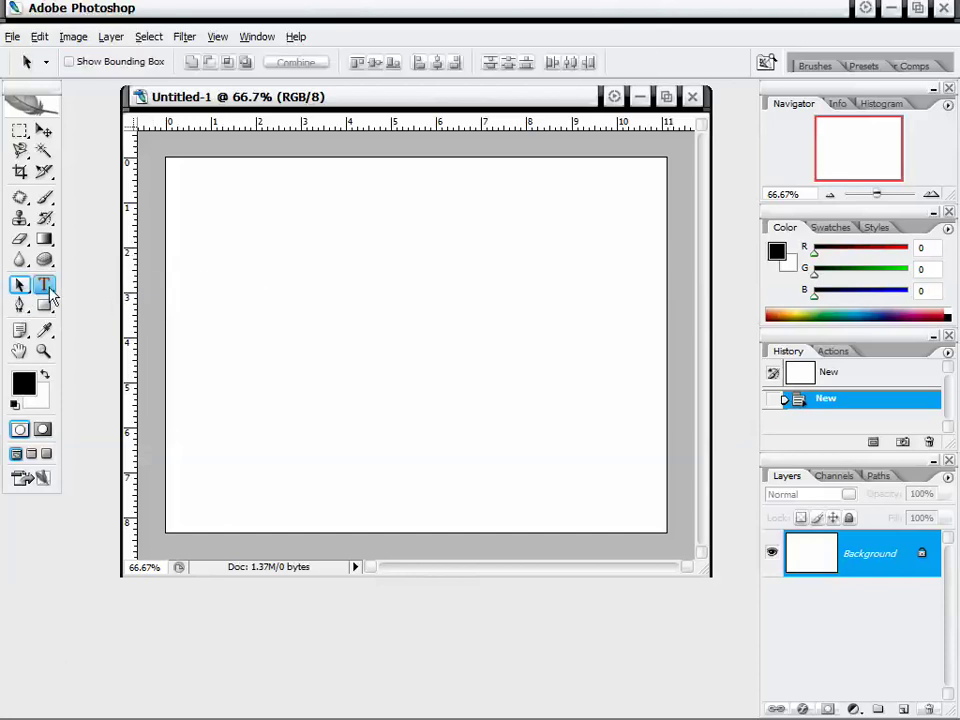
- Start a text layer on the blank canvas with the Horizontal Type tool
left_click(46, 287)
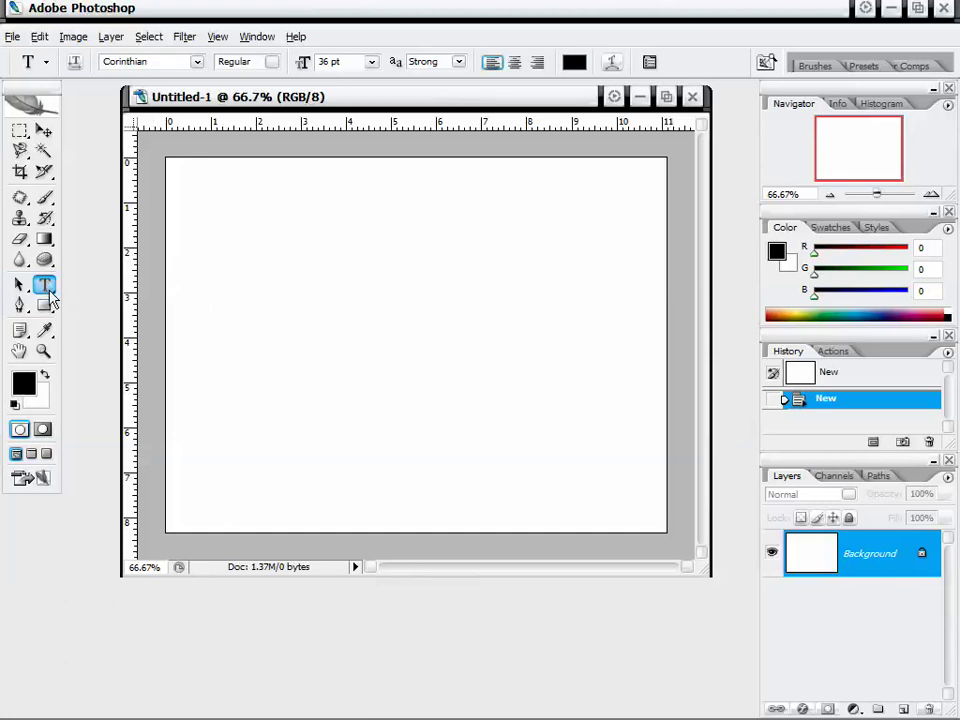
left_click_drag(47, 285, 131, 289)
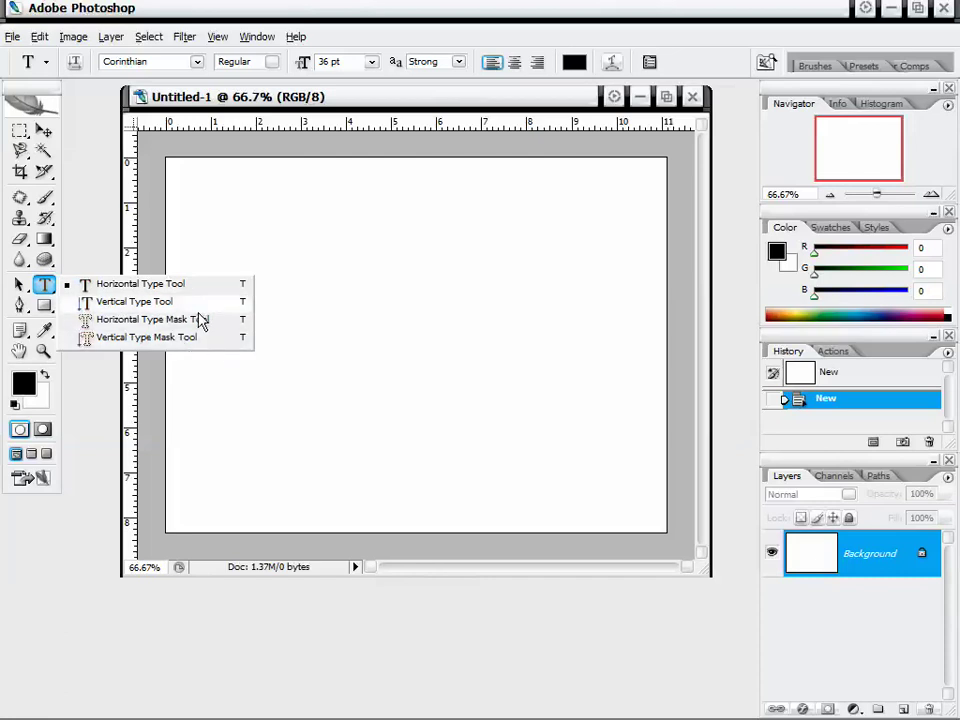
left_click(111, 286)
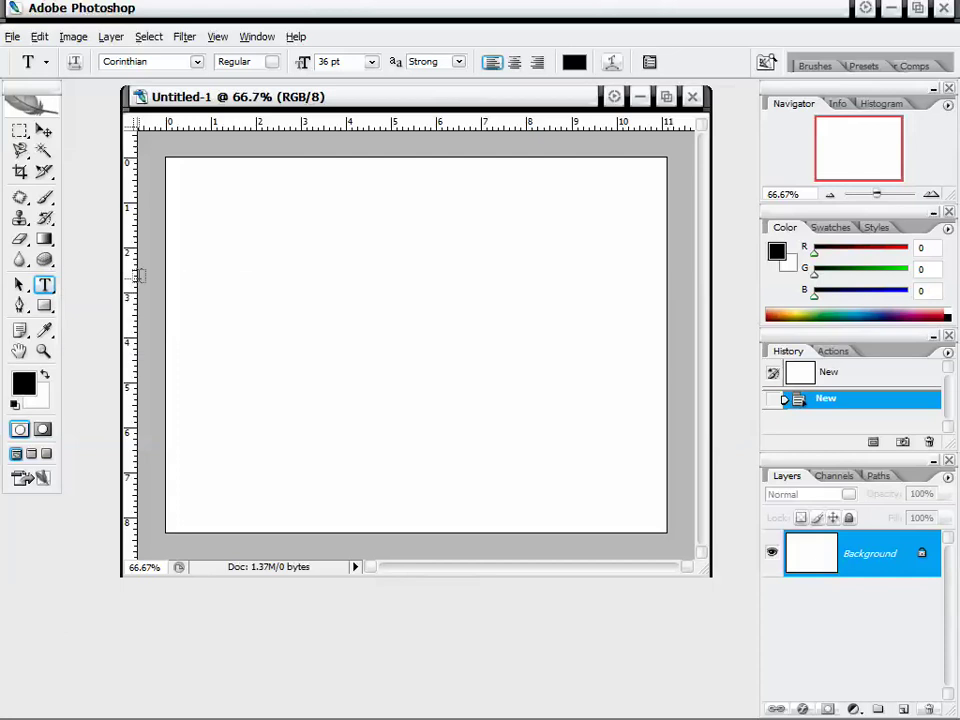
left_click(339, 390)
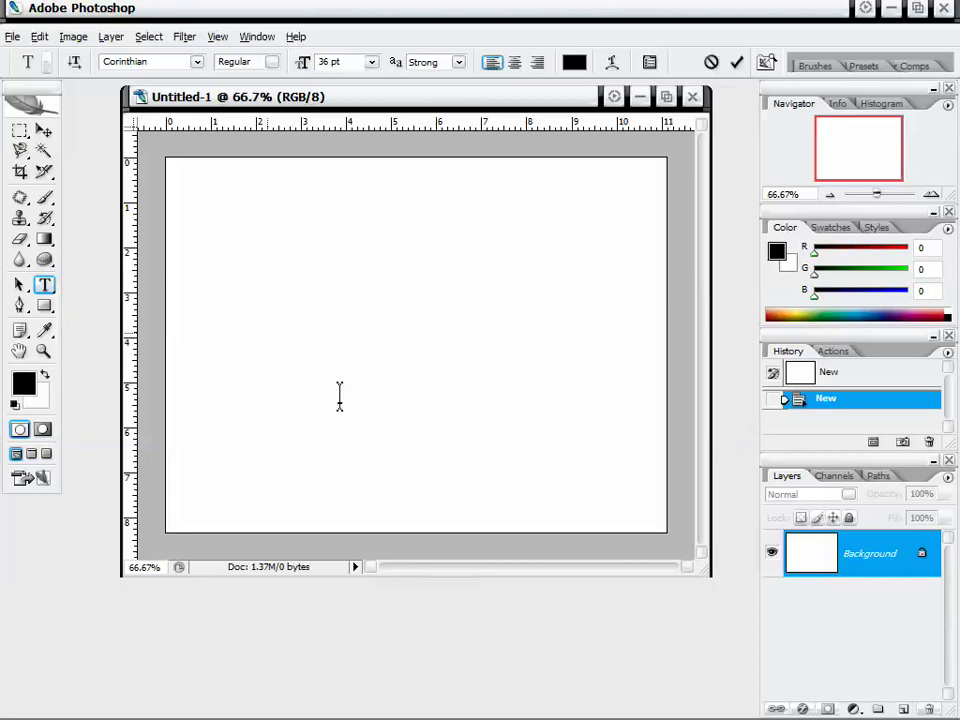
- Set the font of the new text layer to Arial
left_click(196, 64)
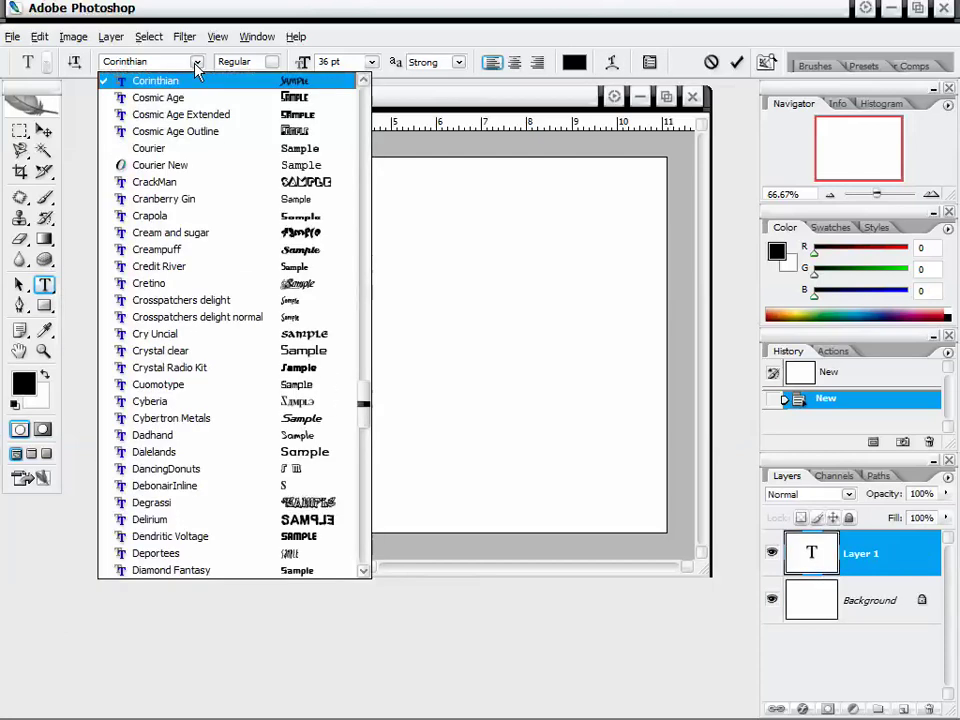
left_click_drag(362, 398, 344, 107)
left_click(360, 8)
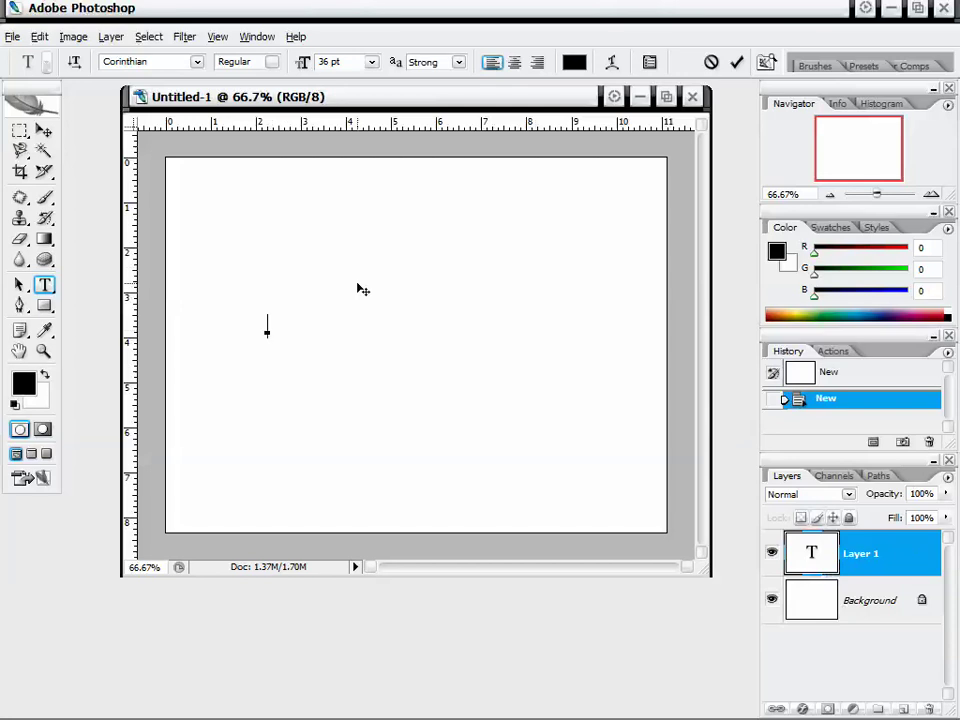
left_click(197, 63)
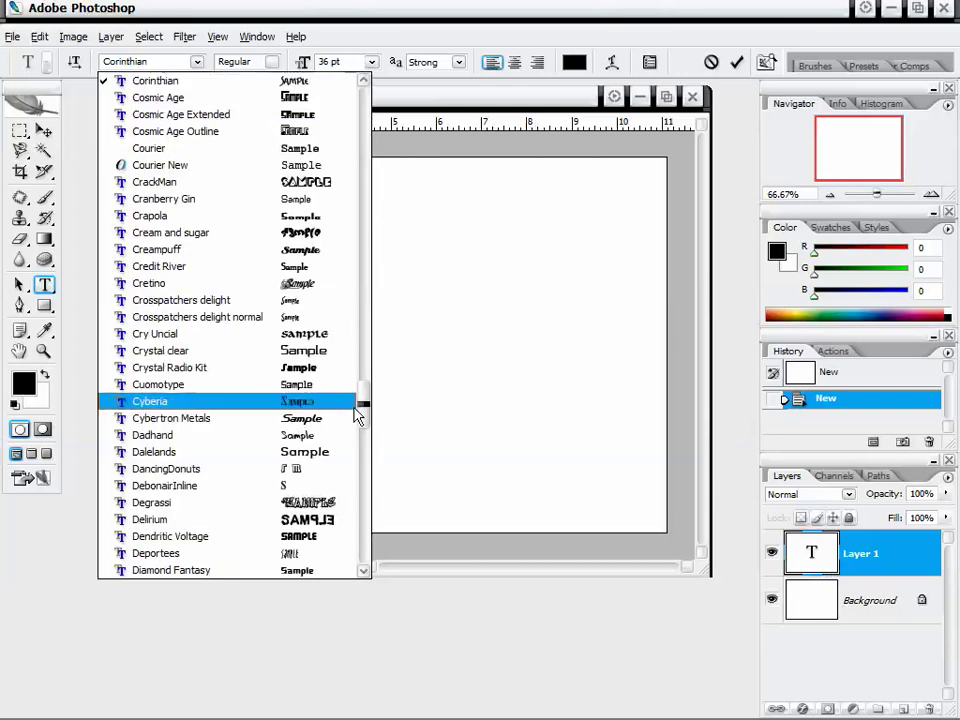
left_click_drag(356, 414, 293, 276)
left_click(199, 402)
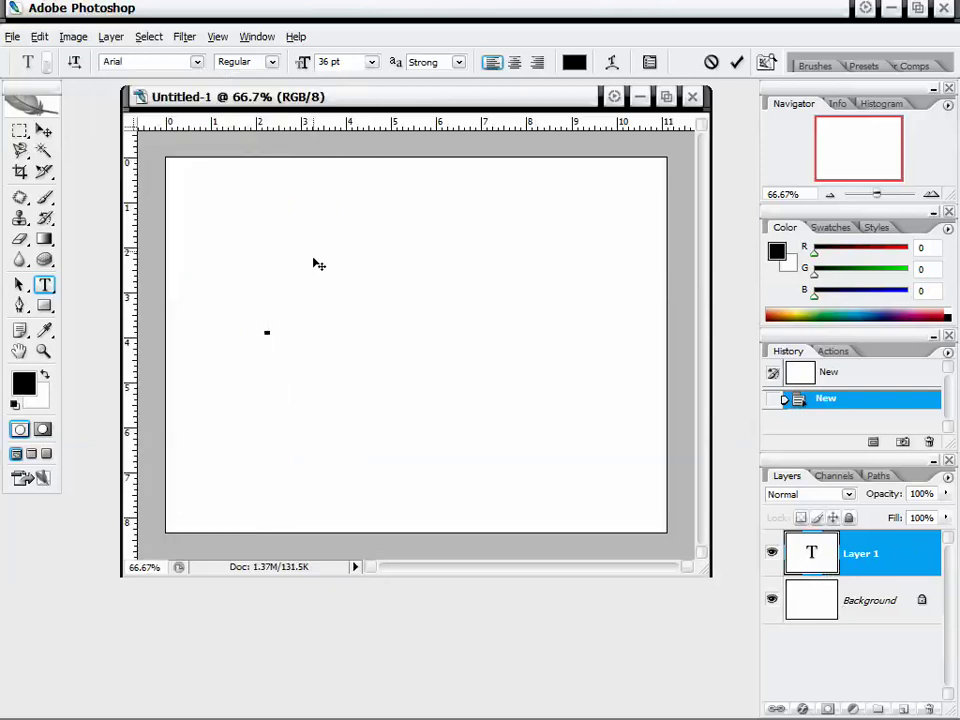
- Set the text size to 72 pt, leaving the font style at Regular
left_click(271, 62)
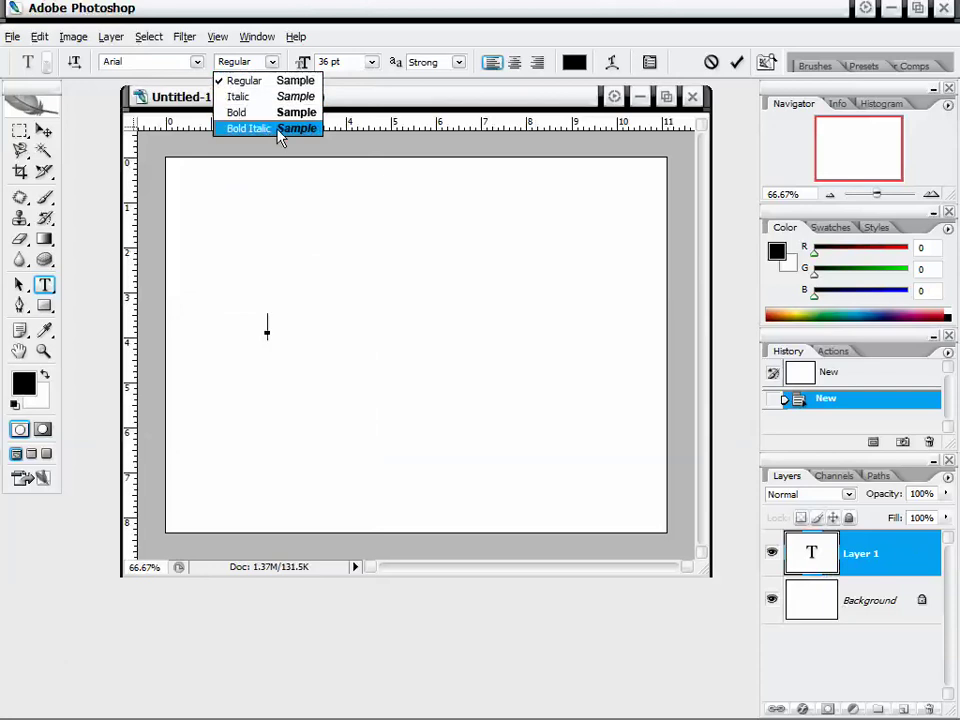
left_click(371, 62)
left_click(371, 62)
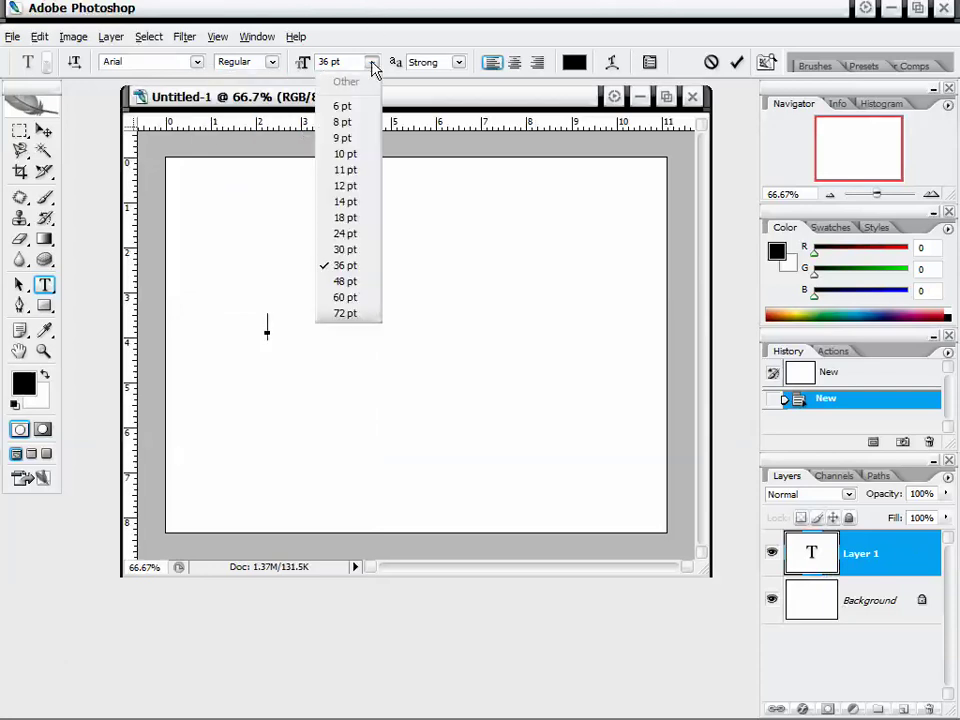
left_click(352, 314)
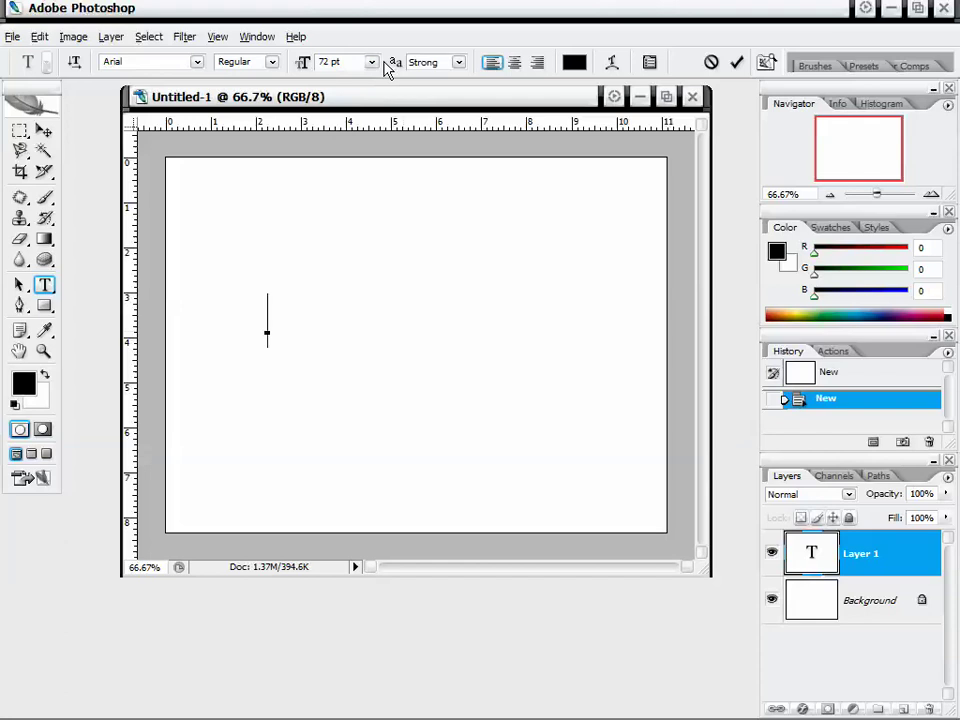
left_click(457, 62)
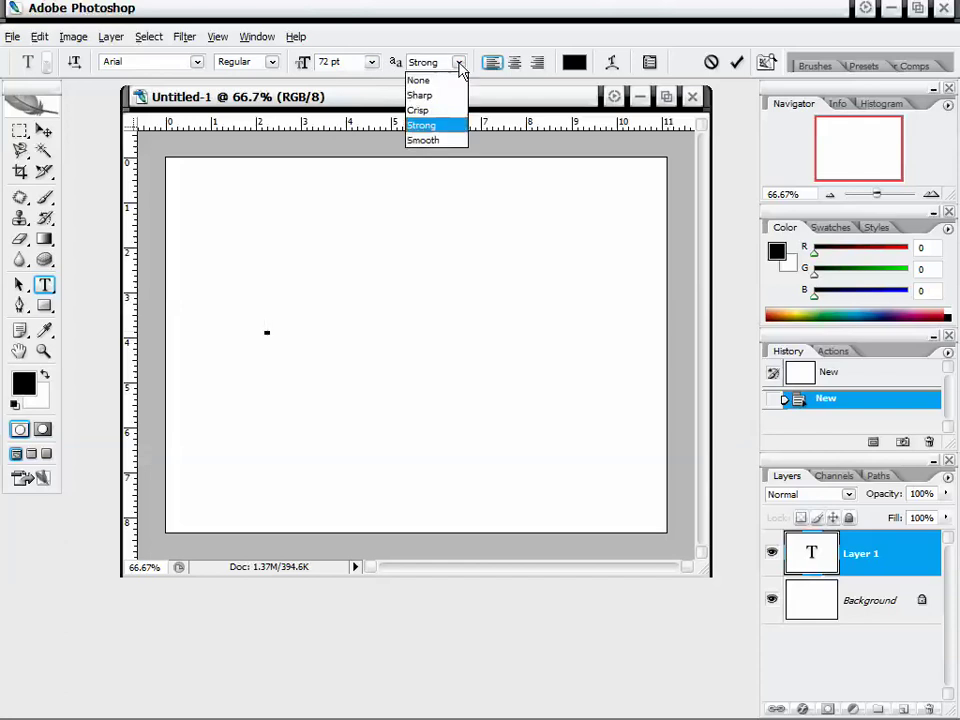
left_click(437, 61)
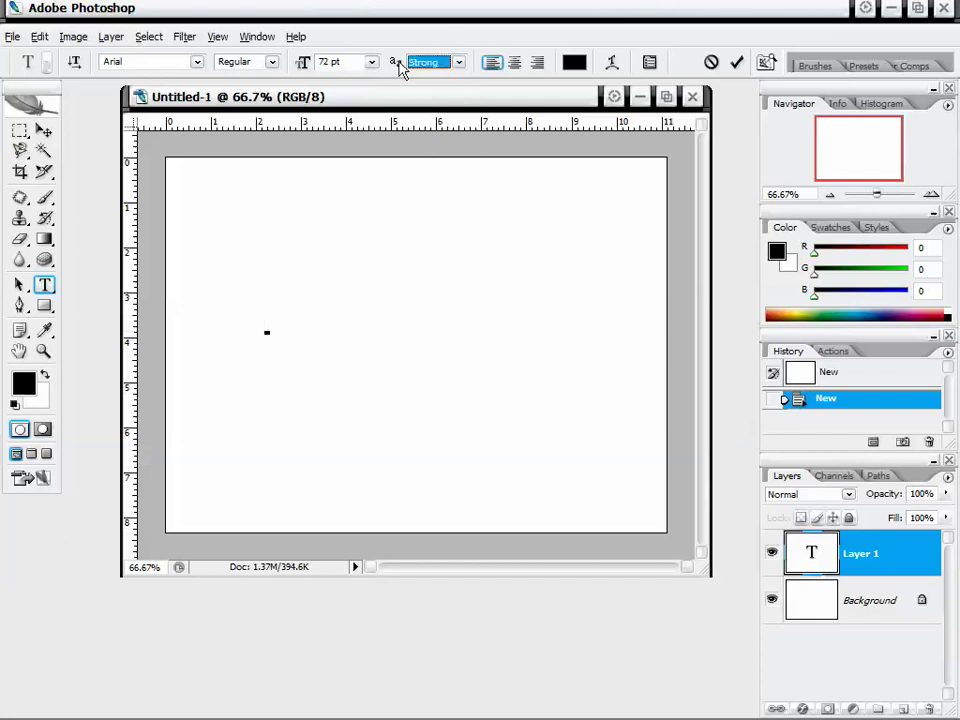
left_click(439, 63)
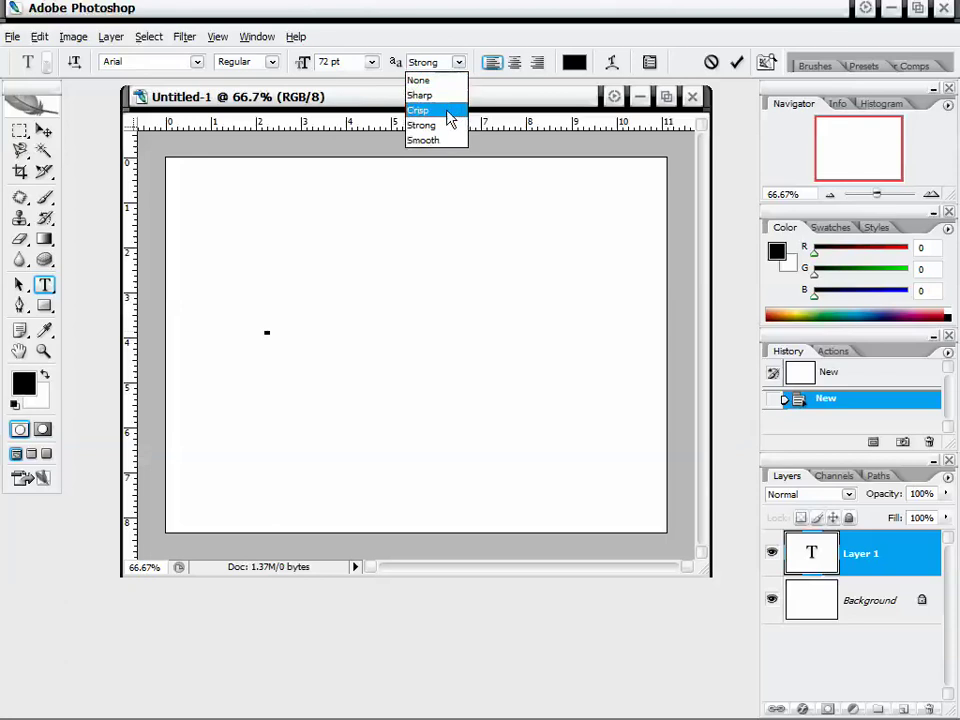
left_click(468, 17)
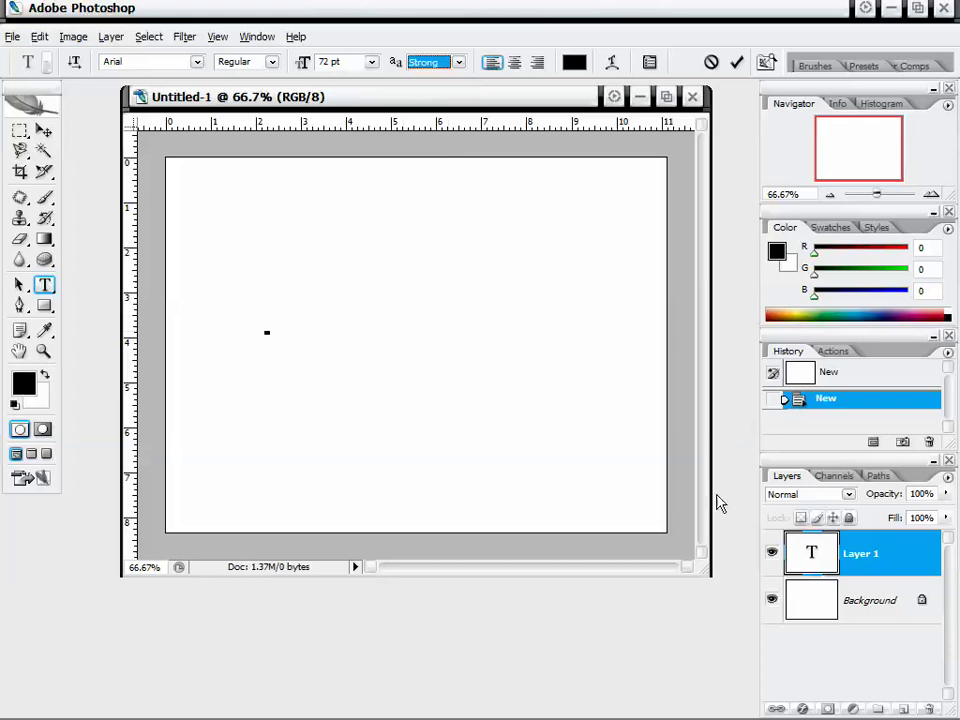
- Commit the empty text layer and change its font to Everyday Formula
left_click(816, 553)
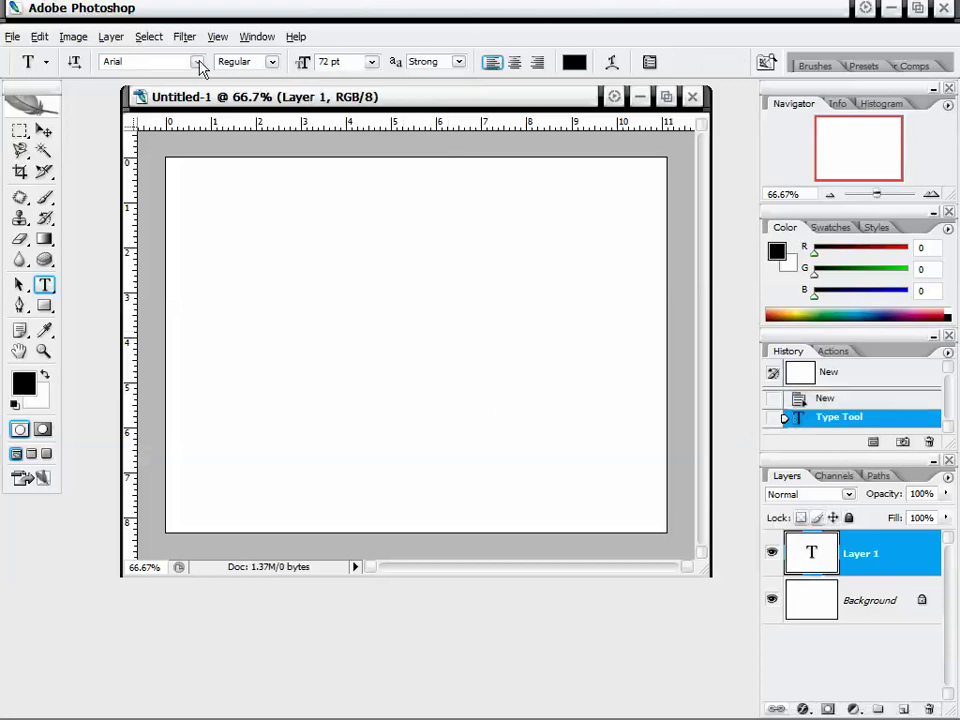
left_click(197, 62)
left_click_drag(364, 266, 366, 489)
left_click(219, 152)
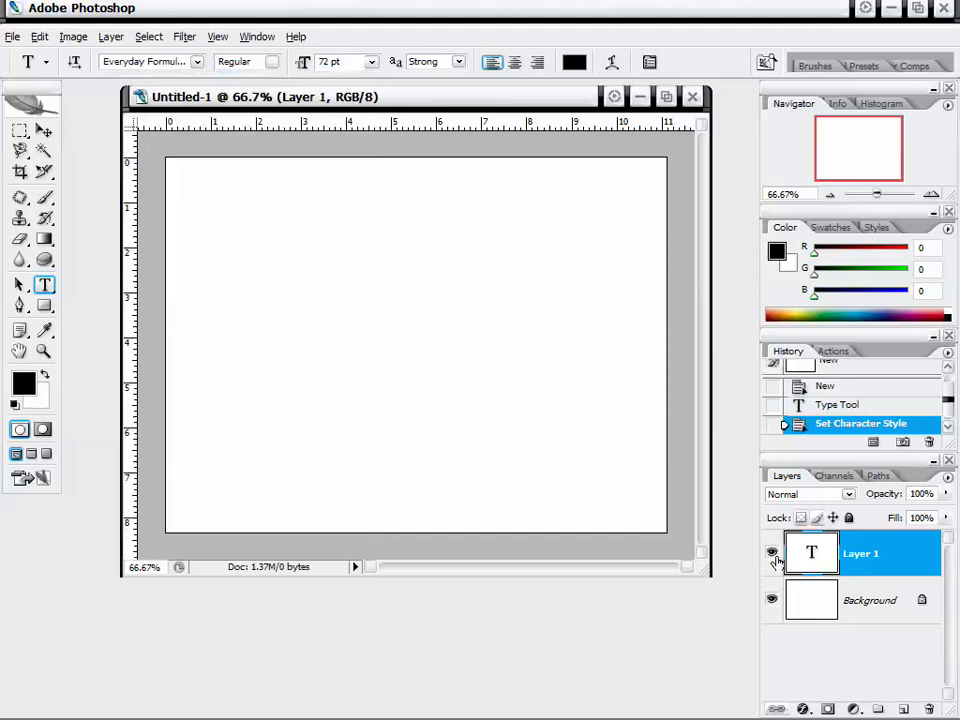
- Add the text "asileFX" near the middle of the canvas as a new text layer and commit it
left_click(305, 347)
type("asile")
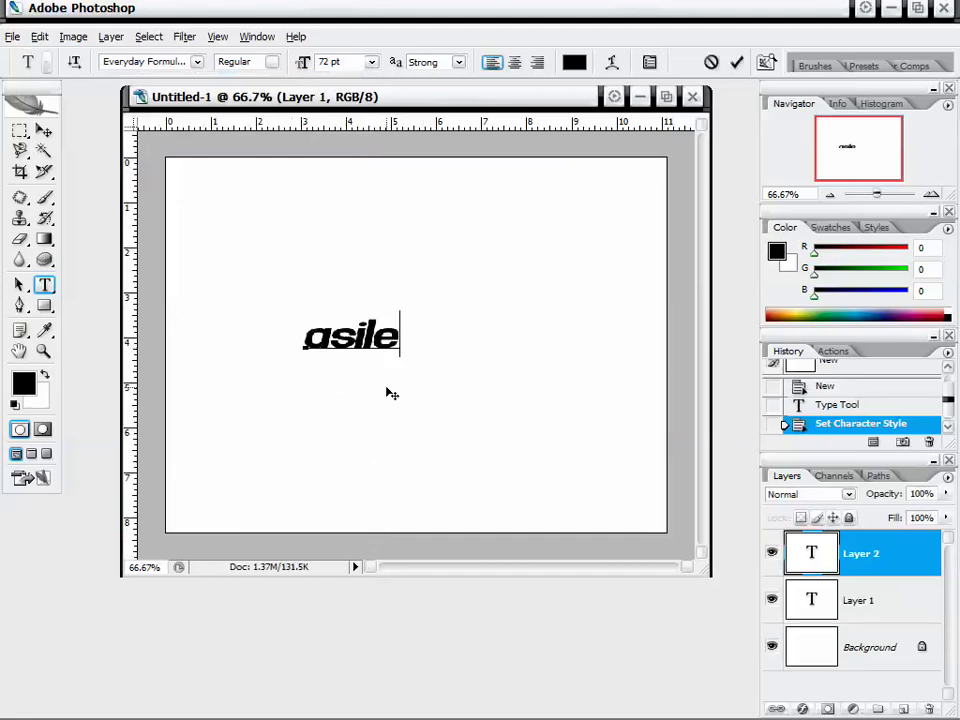
type("FX")
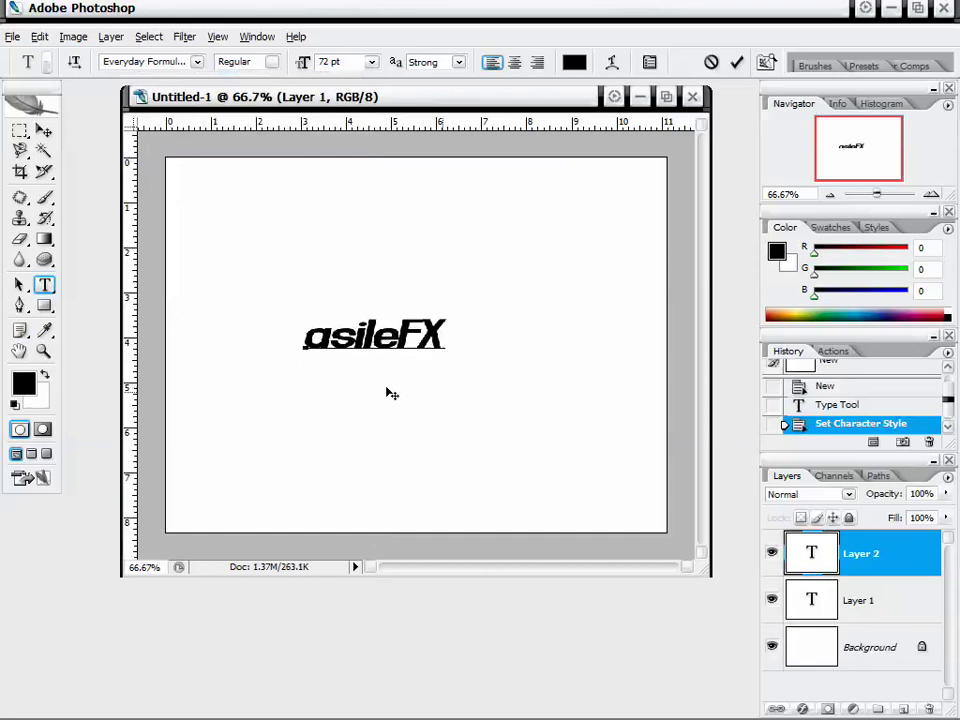
left_click(858, 565)
- Delete the empty text layer named Layer 1
left_click(822, 601)
right_click(872, 595)
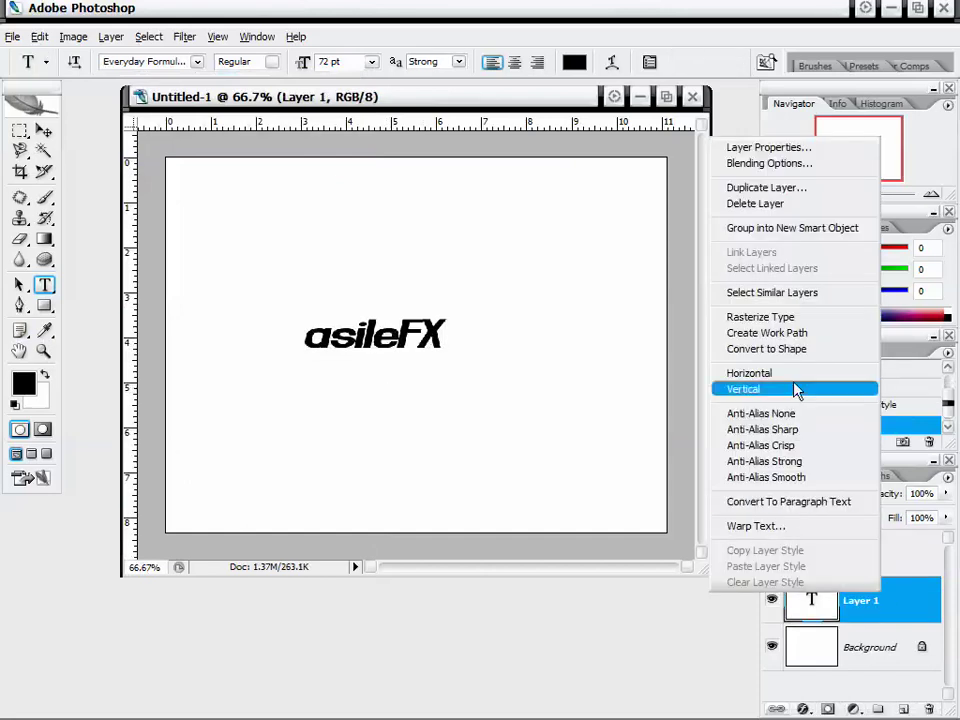
left_click(793, 205)
left_click(420, 294)
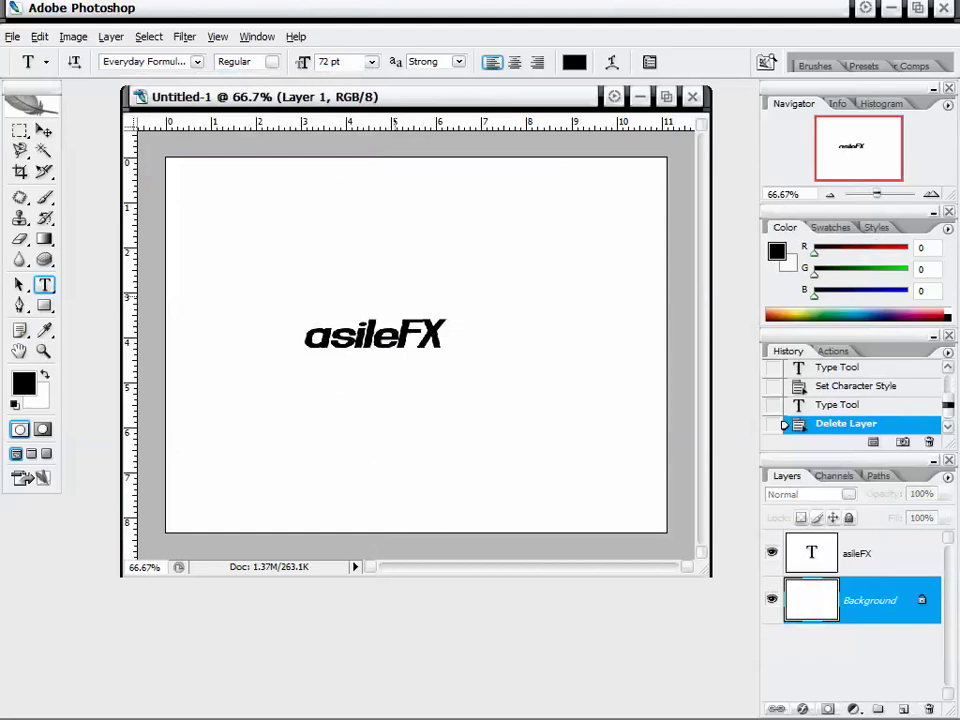
- Apply a 72 pt size to the asileFX layer and move its text slightly toward the canvas's horizontal centre
left_click(808, 568)
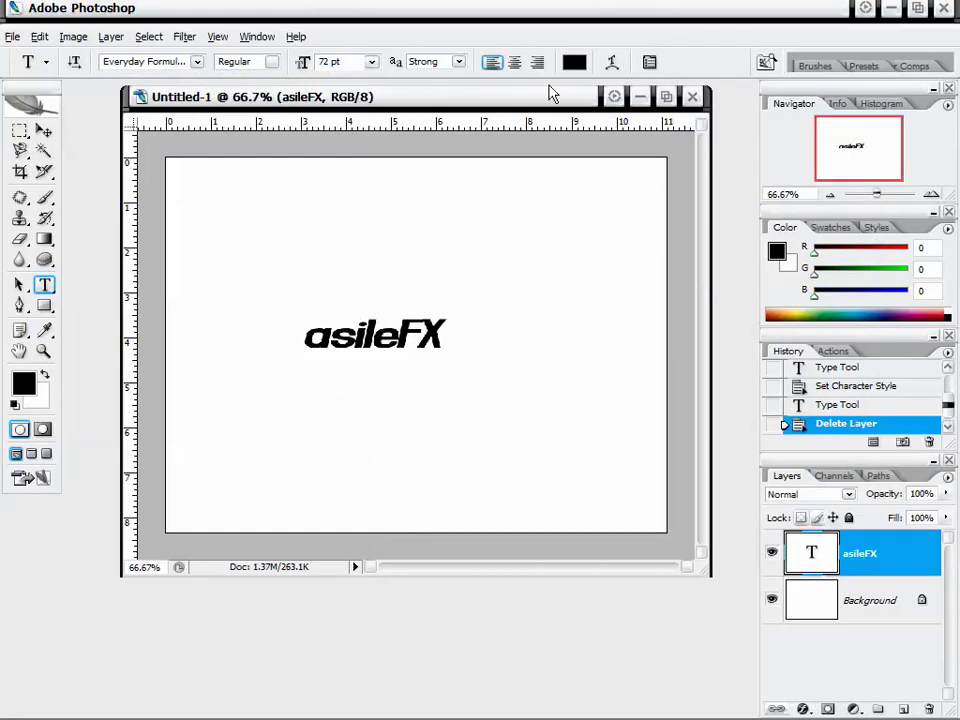
left_click(371, 62)
left_click(344, 313)
left_click(43, 130)
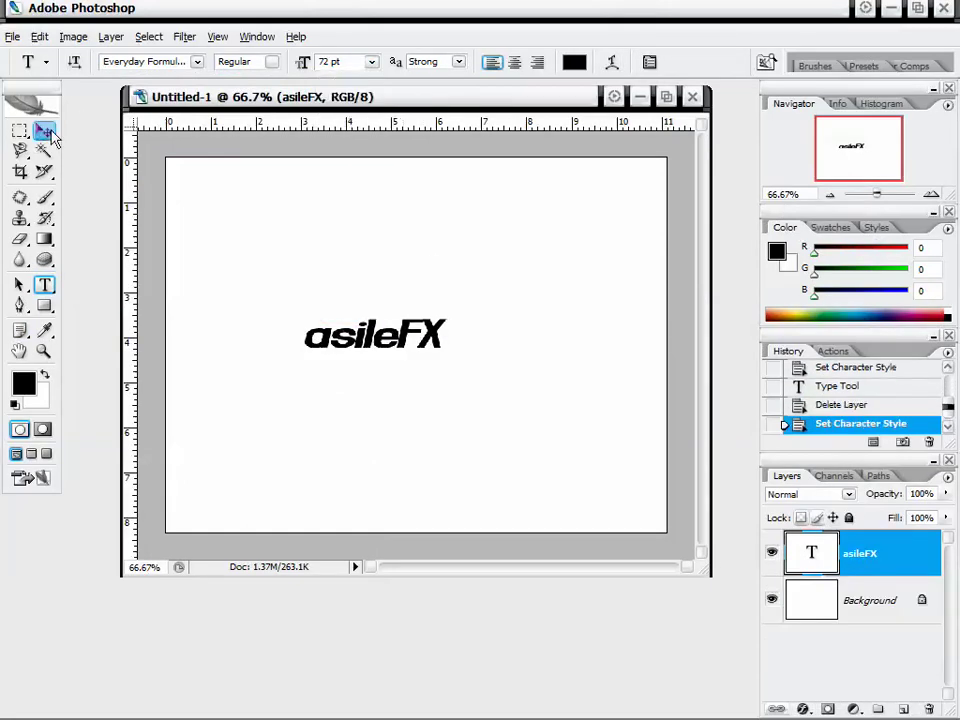
left_click_drag(431, 398, 459, 392)
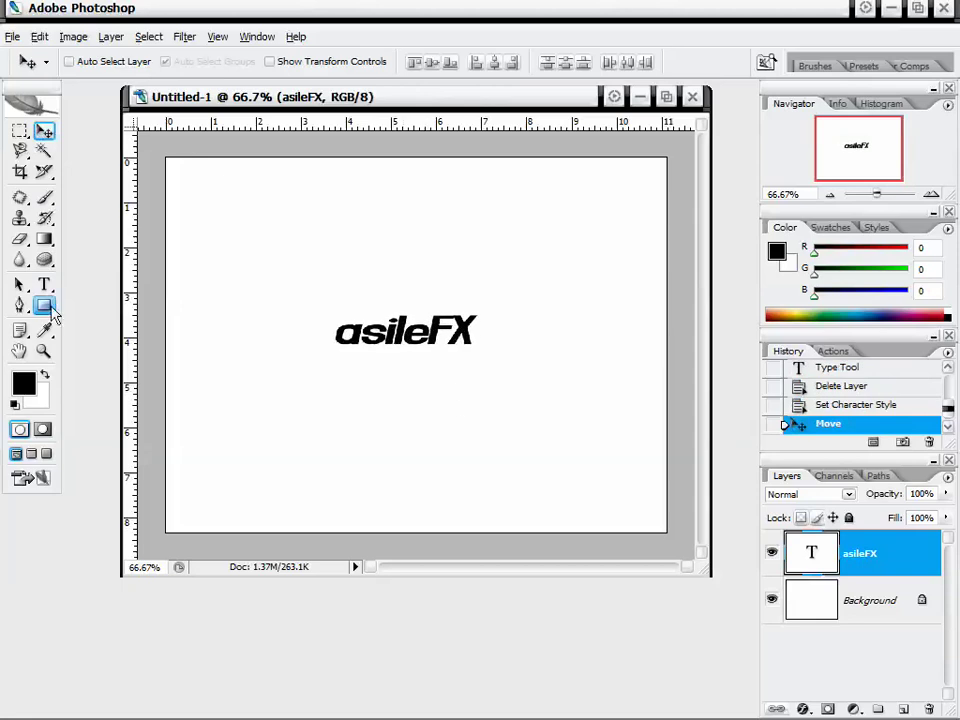
- Check the document's resolution in the Image Size settings and close them without making changes
left_click(50, 291)
left_click_drag(342, 99, 355, 108)
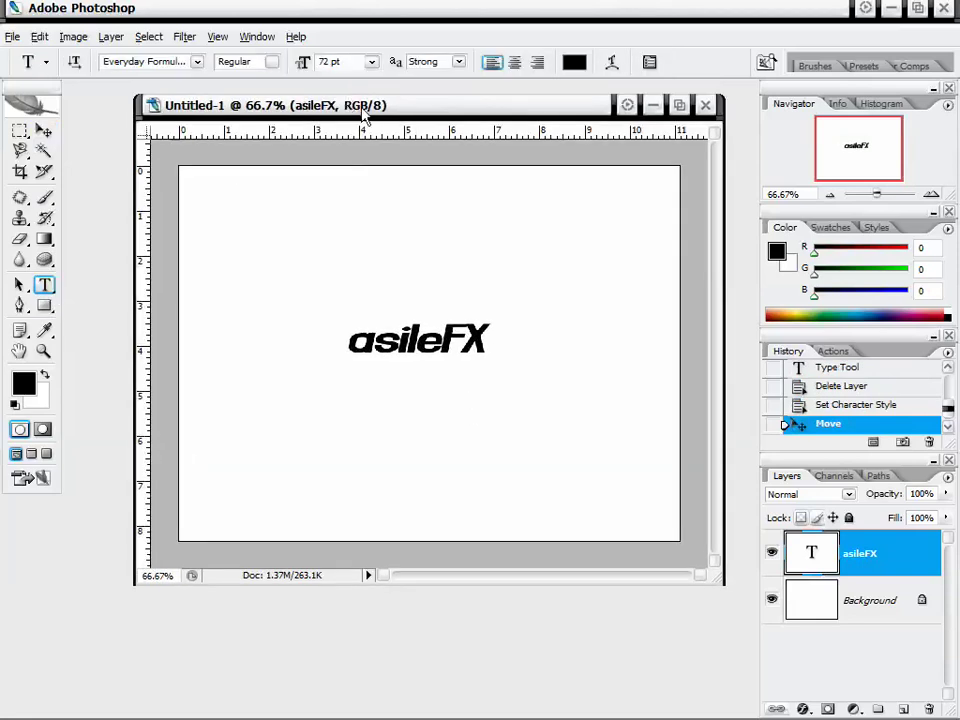
right_click(370, 113)
left_click(392, 131)
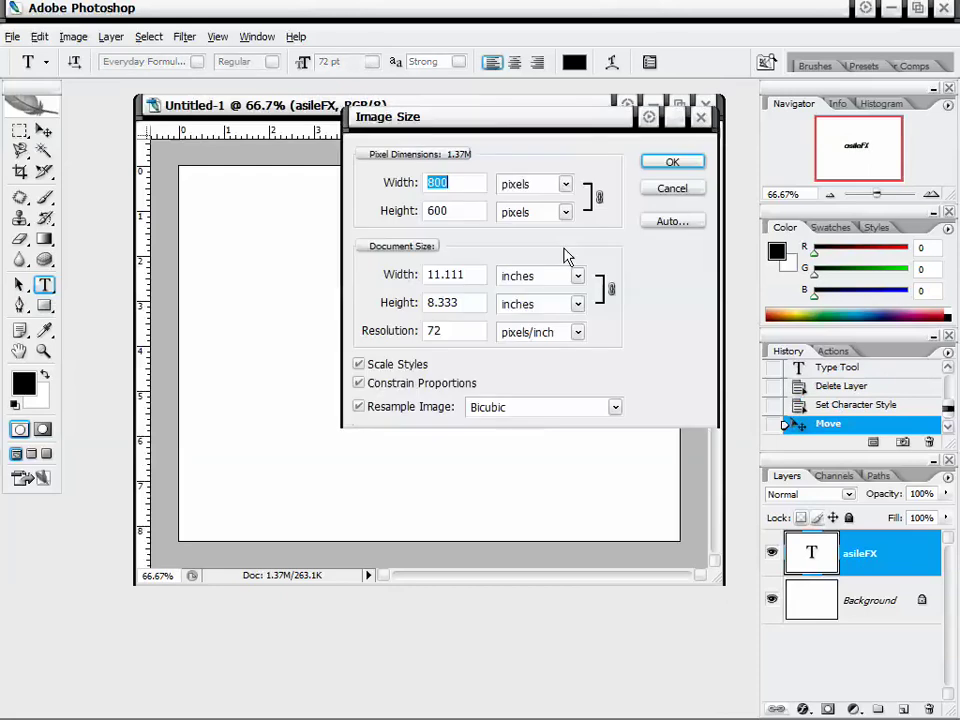
left_click_drag(462, 331, 409, 330)
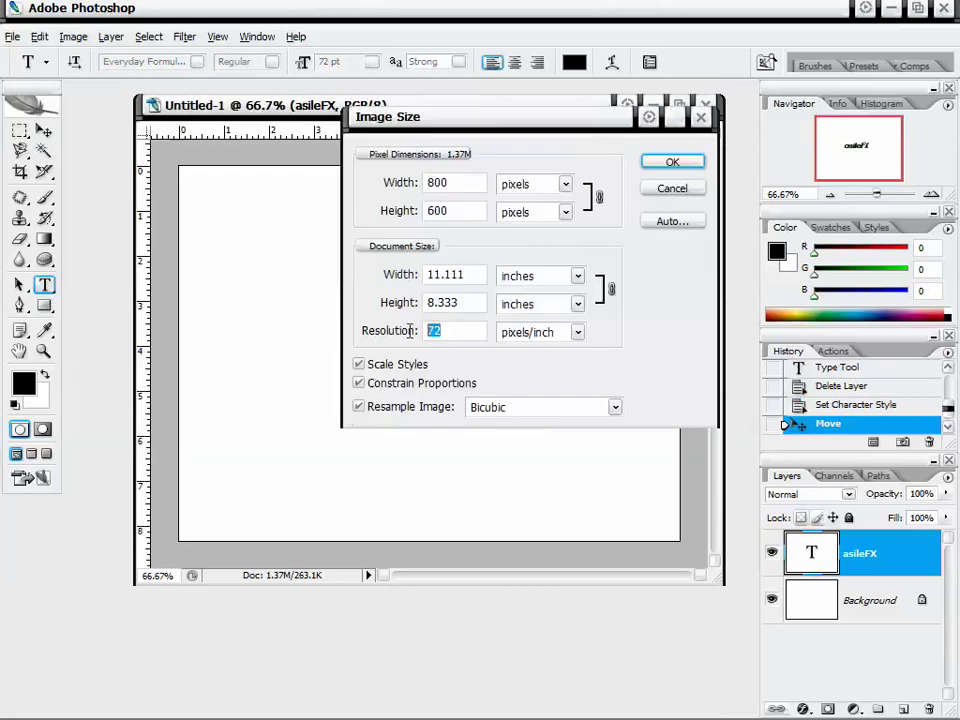
left_click(672, 191)
left_click_drag(365, 110, 365, 114)
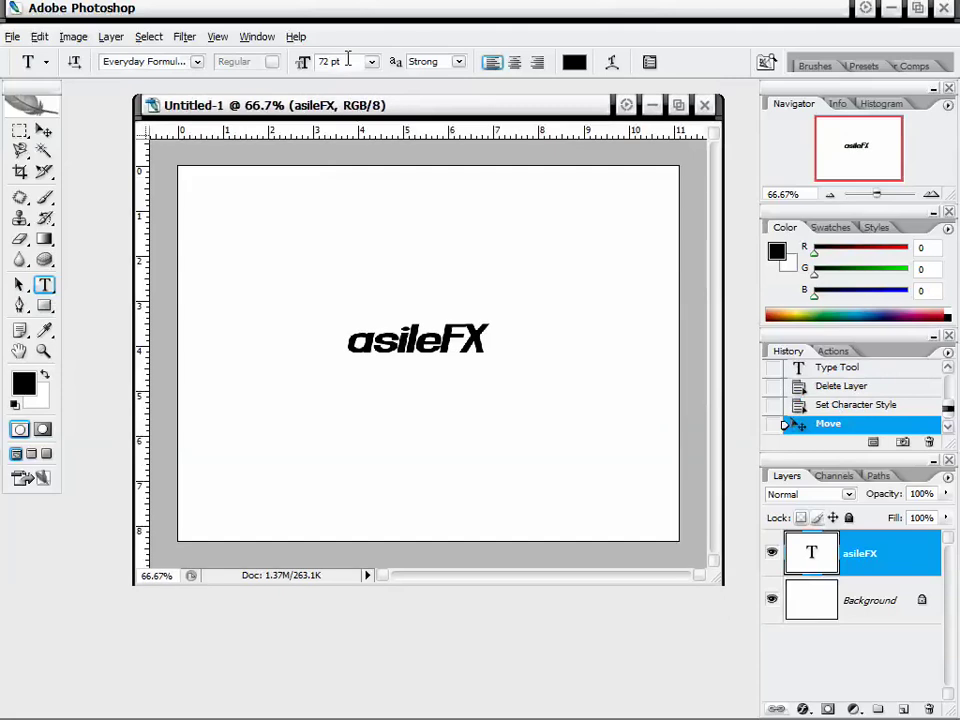
- Enlarge the asileFX text to 150 pt and move it to the centre of the canvas
left_click(345, 62)
left_click(334, 63)
left_click_drag(327, 63, 244, 68)
type("150")
key("Return")
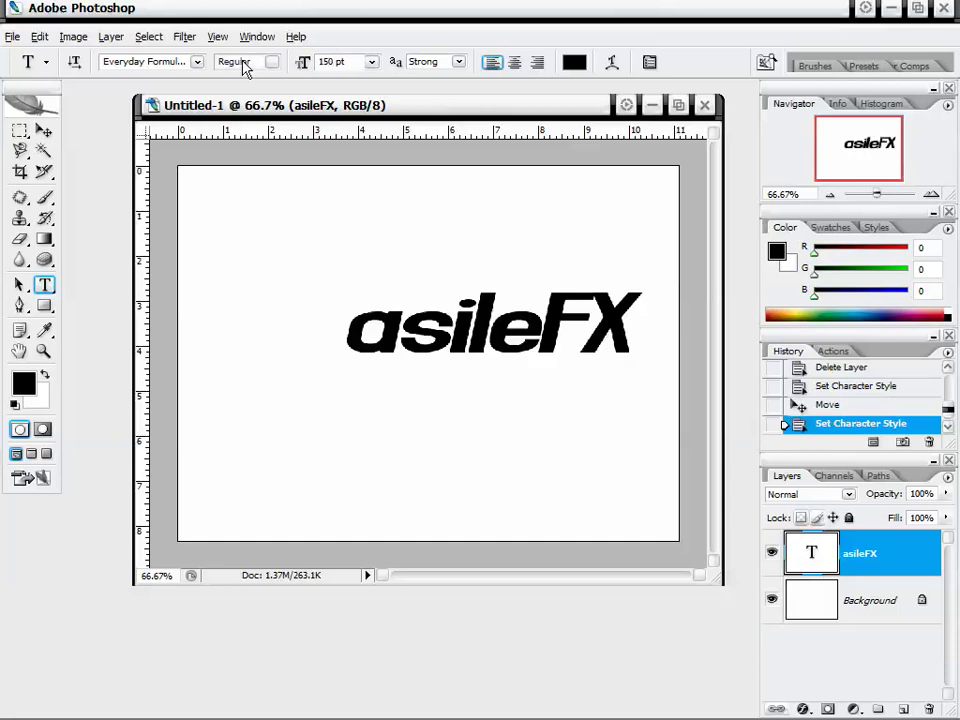
left_click(44, 130)
left_click_drag(495, 321, 440, 368)
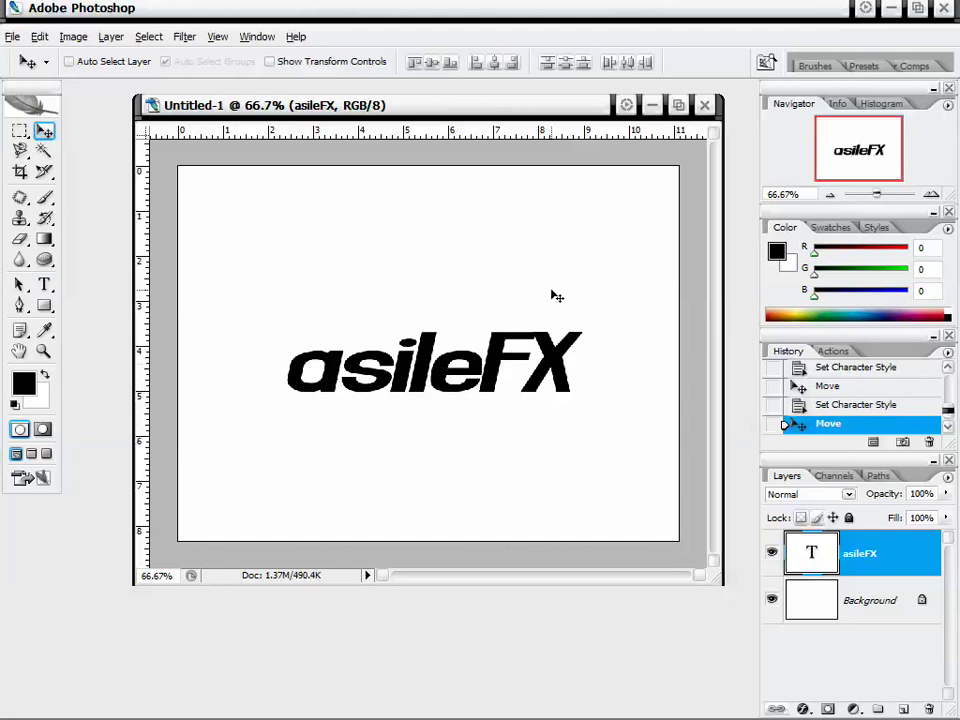
- Nudge the asileFX text slightly up and to the left on the canvas
left_click_drag(510, 389, 506, 385)
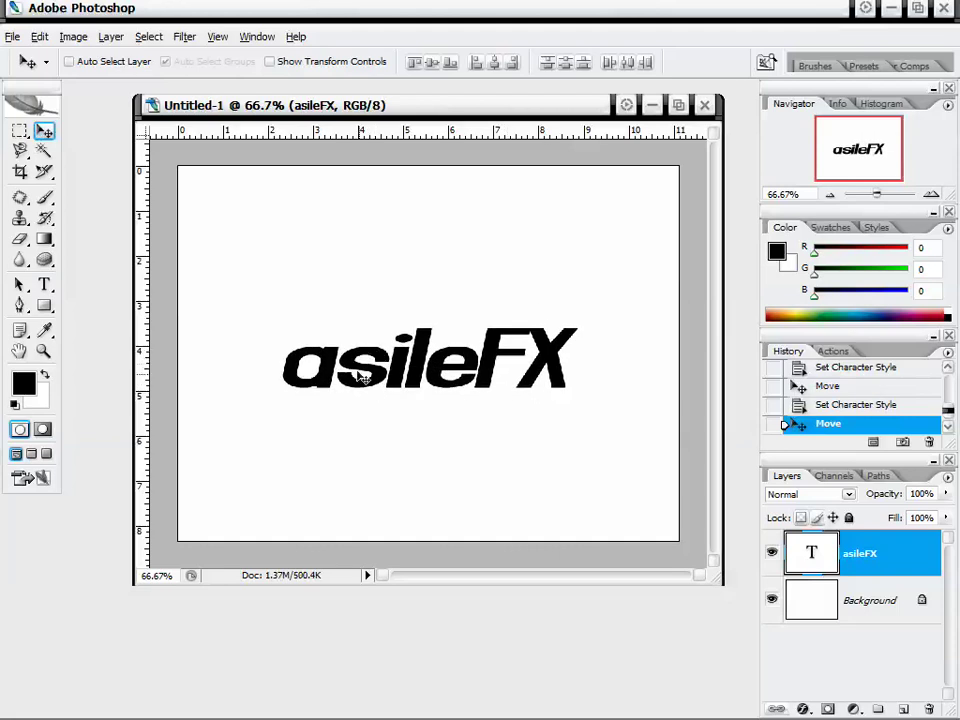
- Set the anti-aliasing method of the asileFX text layer to None
left_click(930, 194)
left_click_drag(863, 142, 848, 150)
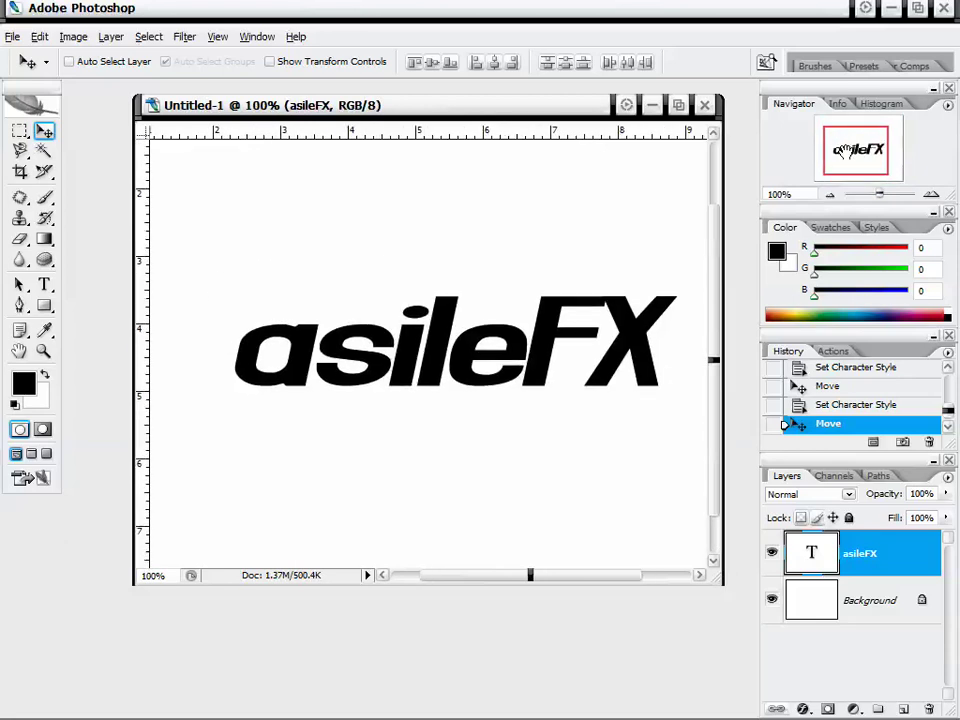
left_click(44, 287)
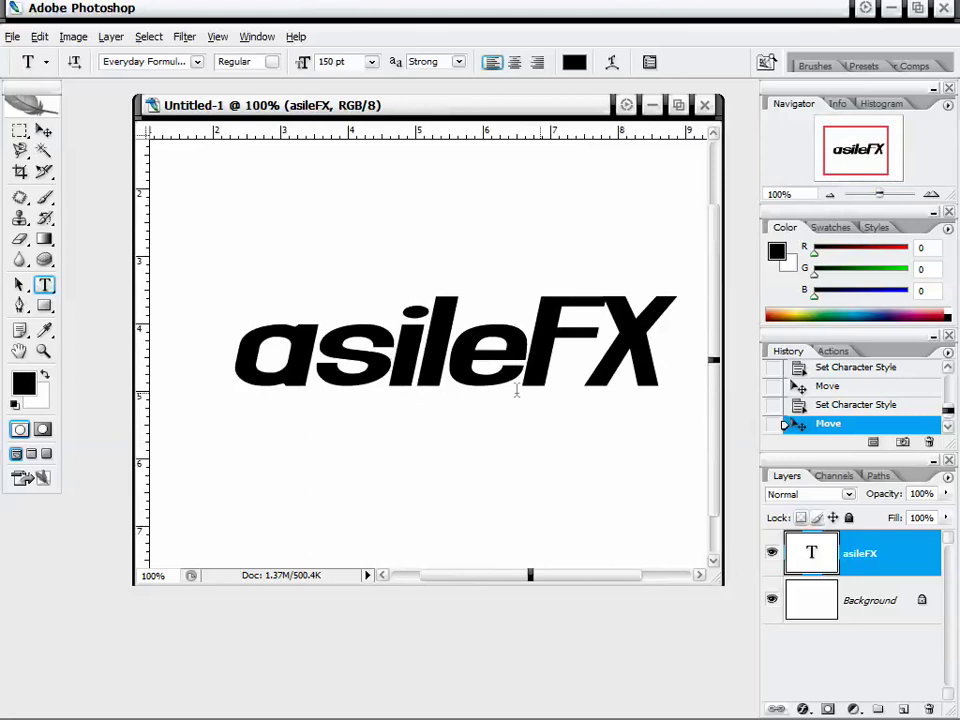
left_click(883, 600)
left_click(875, 560)
left_click_drag(844, 162, 854, 155)
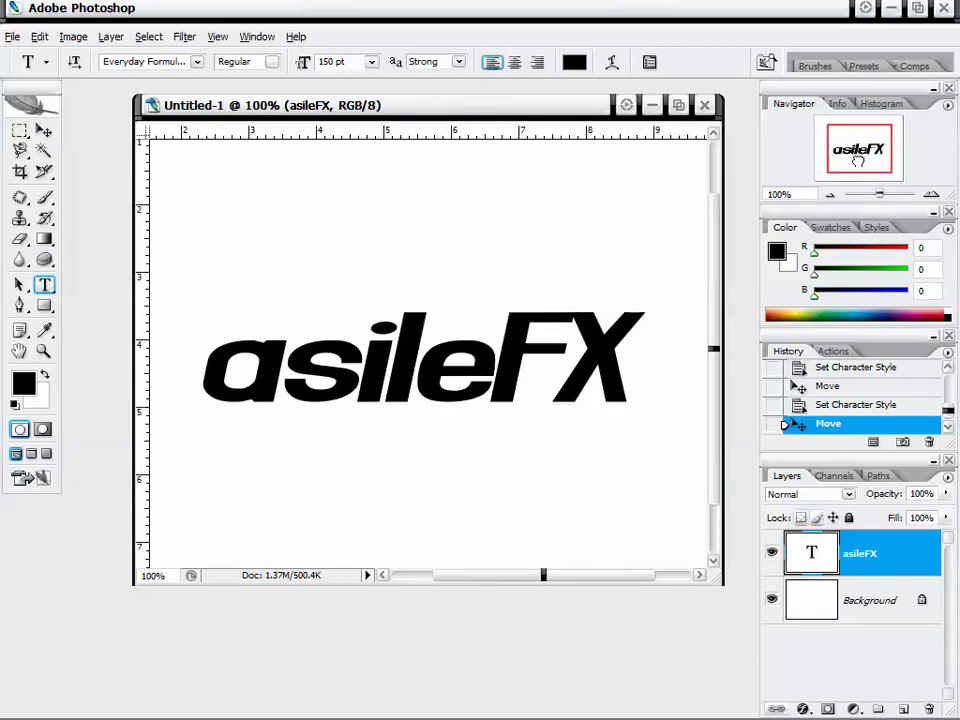
left_click(447, 62)
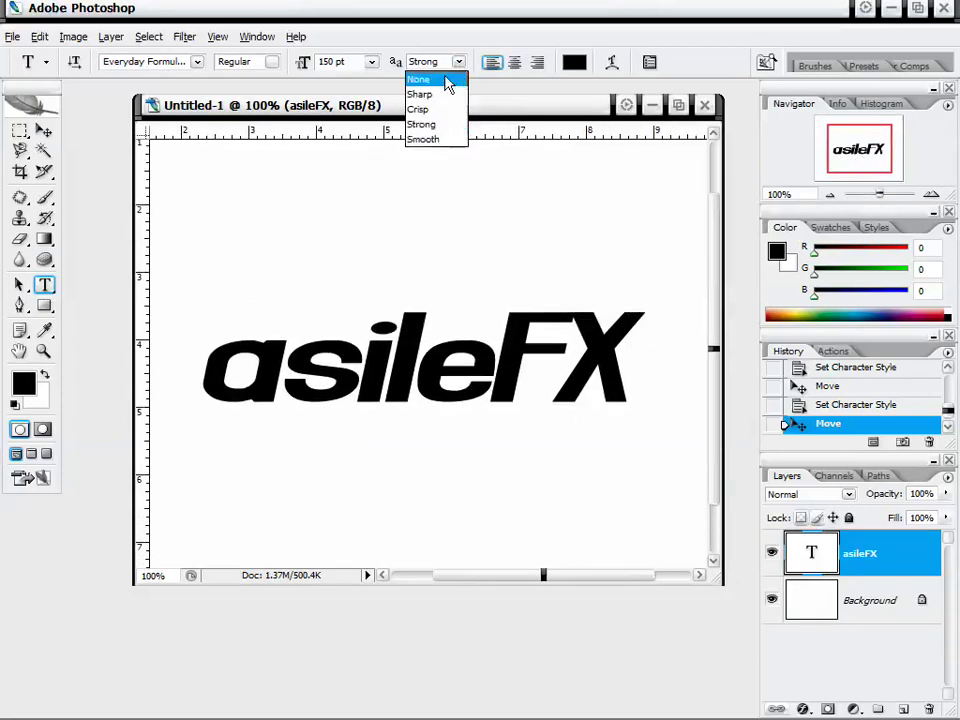
left_click(447, 80)
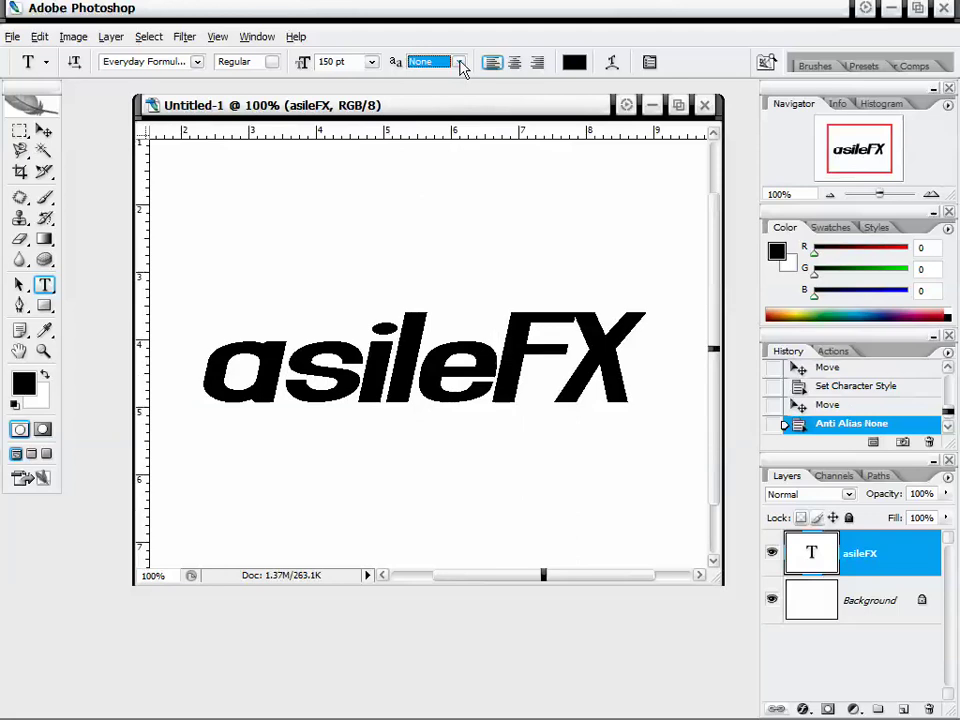
- Try the Sharp, Crisp, Strong and Smooth anti-aliasing methods in turn on the asileFX text
left_click(460, 64)
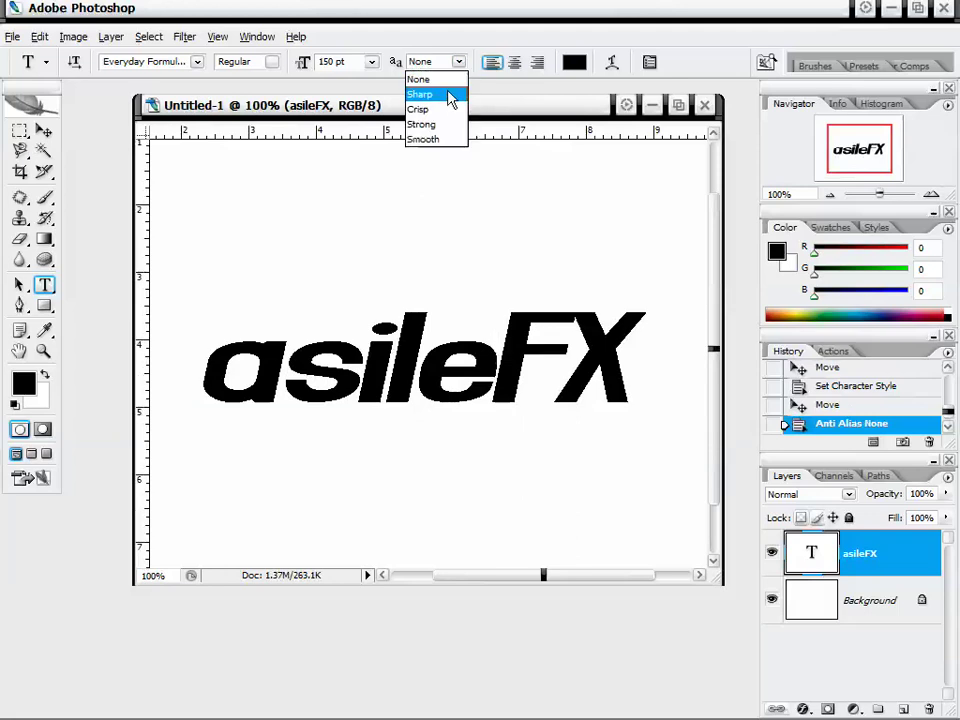
left_click(452, 94)
left_click(459, 64)
left_click(440, 109)
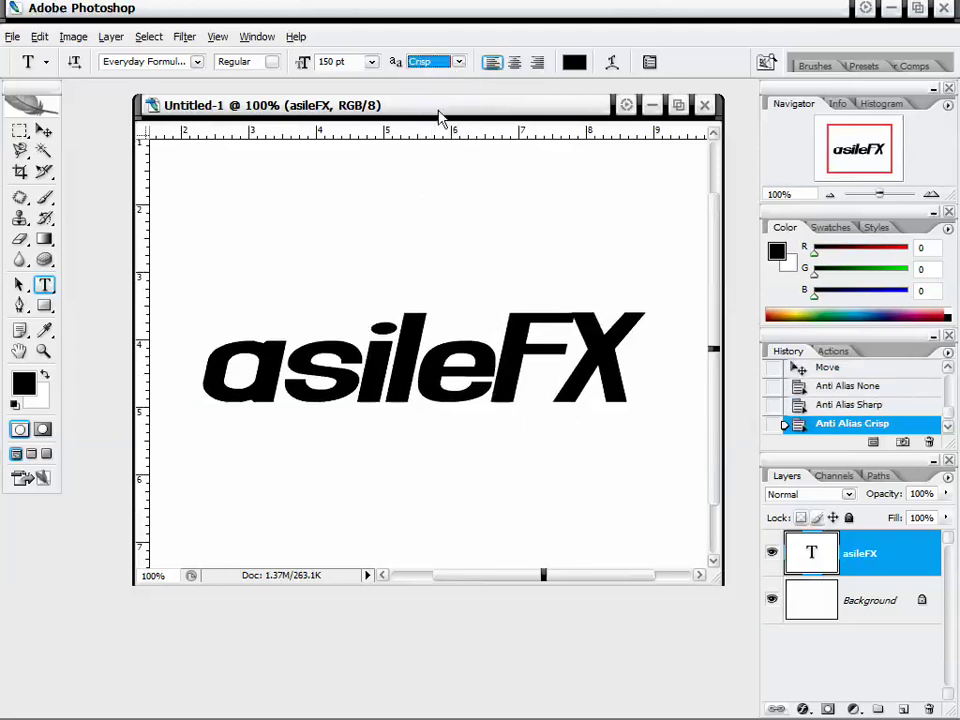
left_click(459, 63)
left_click(433, 125)
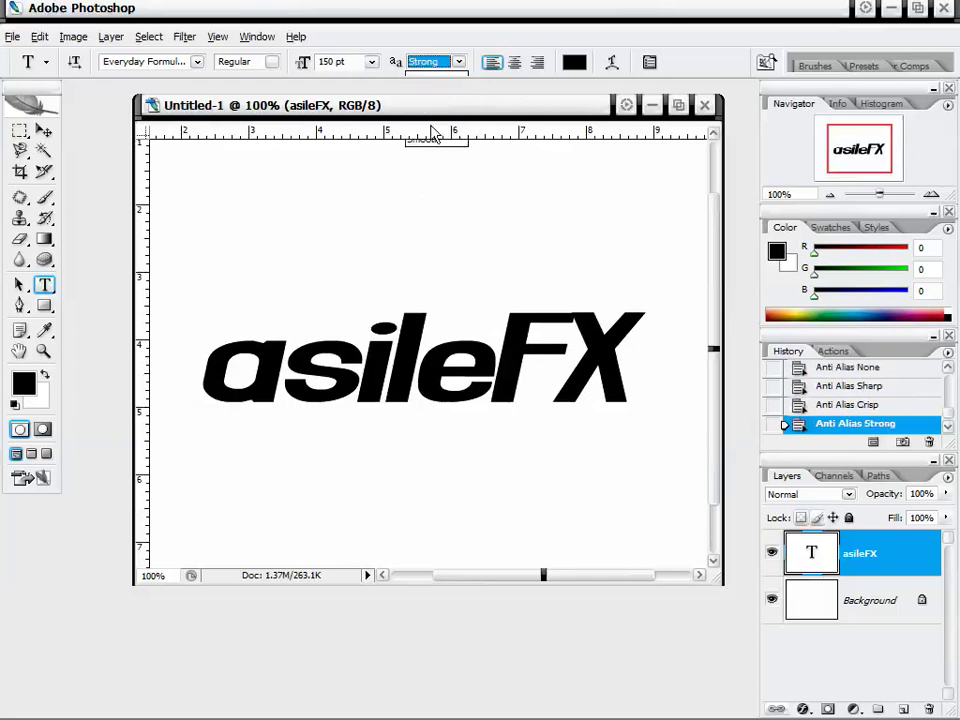
left_click(459, 63)
left_click(441, 141)
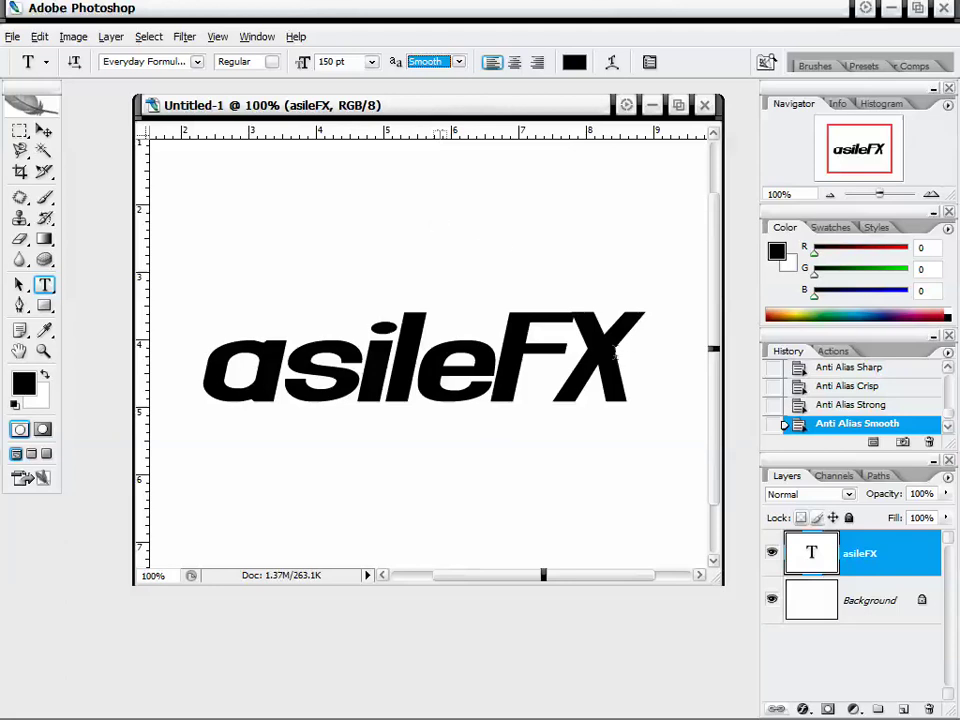
left_click(459, 62)
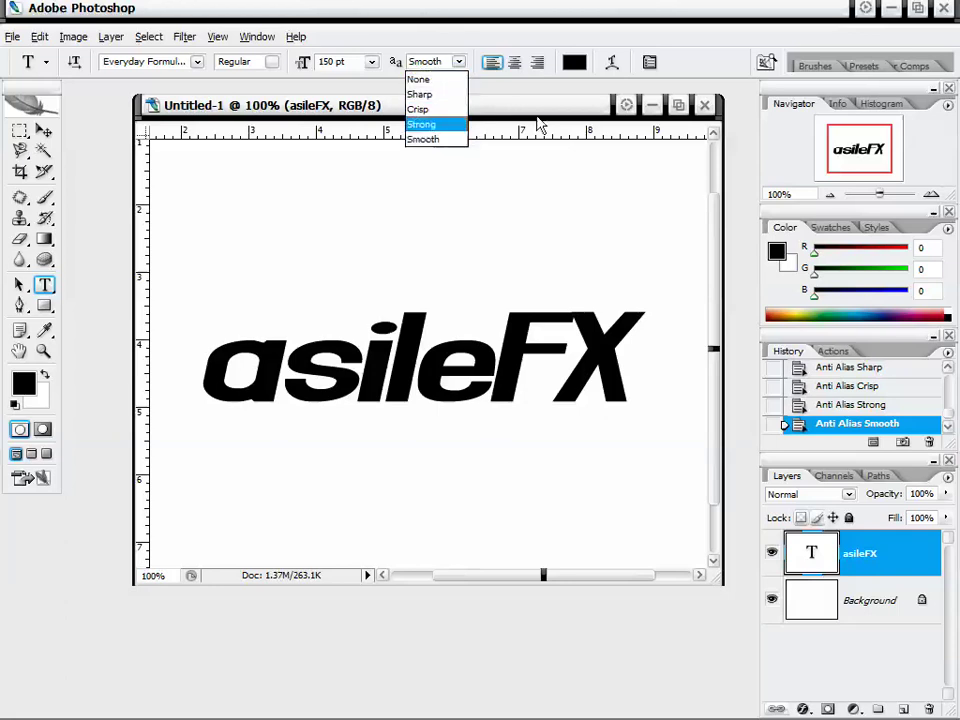
left_click(438, 139)
left_click_drag(557, 114, 561, 117)
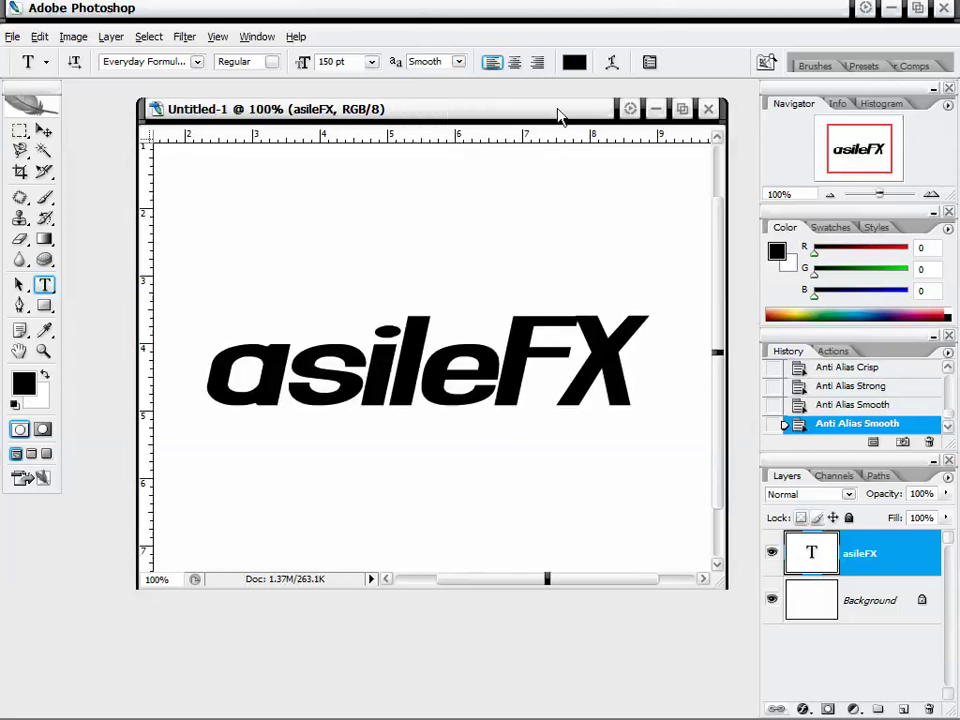
- Set the anti-aliasing method of the asileFX text to Sharp
left_click(458, 61)
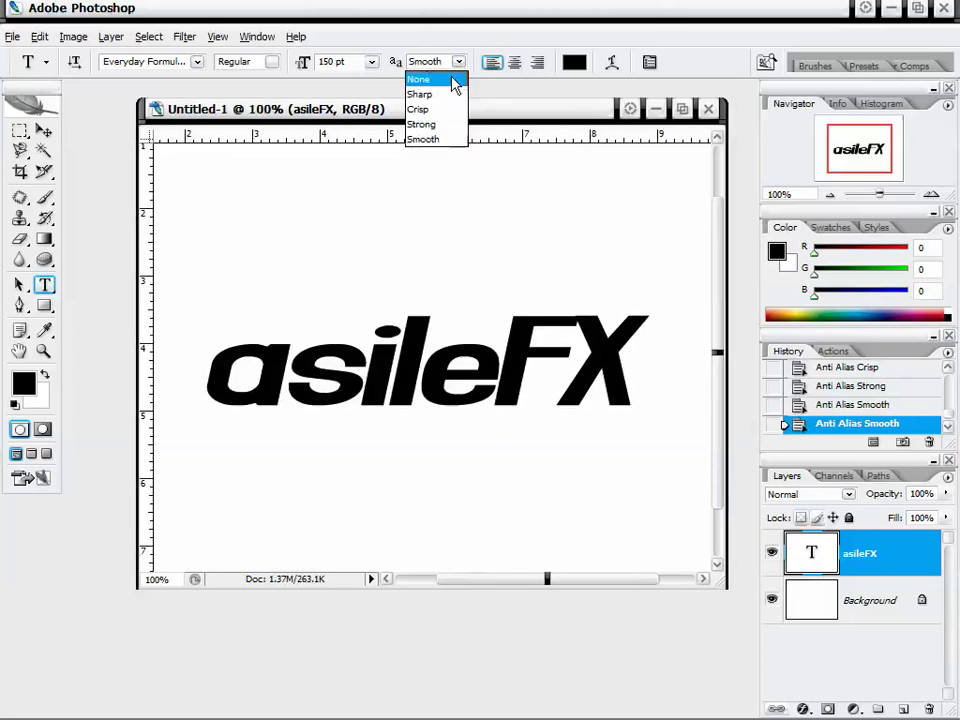
left_click(452, 95)
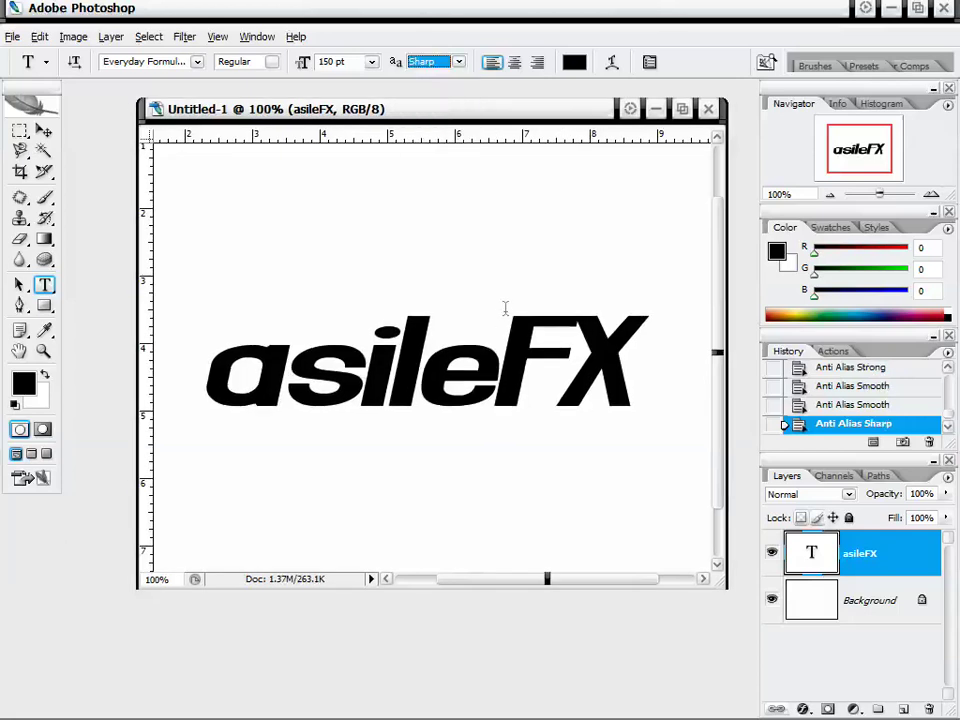
left_click_drag(851, 140, 851, 144)
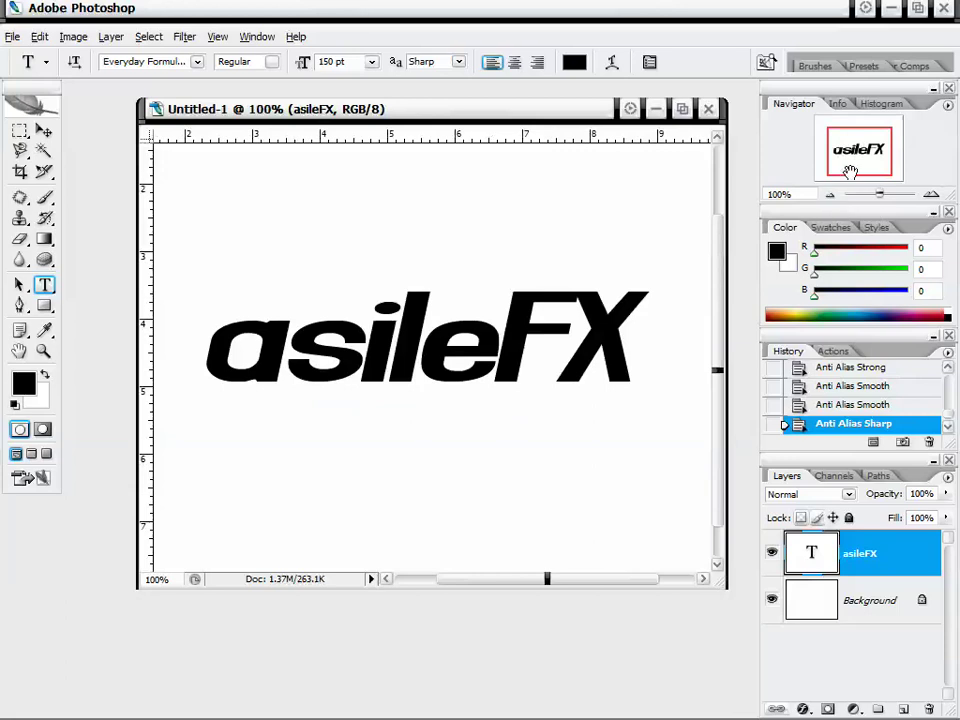
left_click_drag(852, 168, 849, 163)
- Centre-align the asileFX text and move it back to the middle of the canvas, slightly above its previous height
left_click(830, 195)
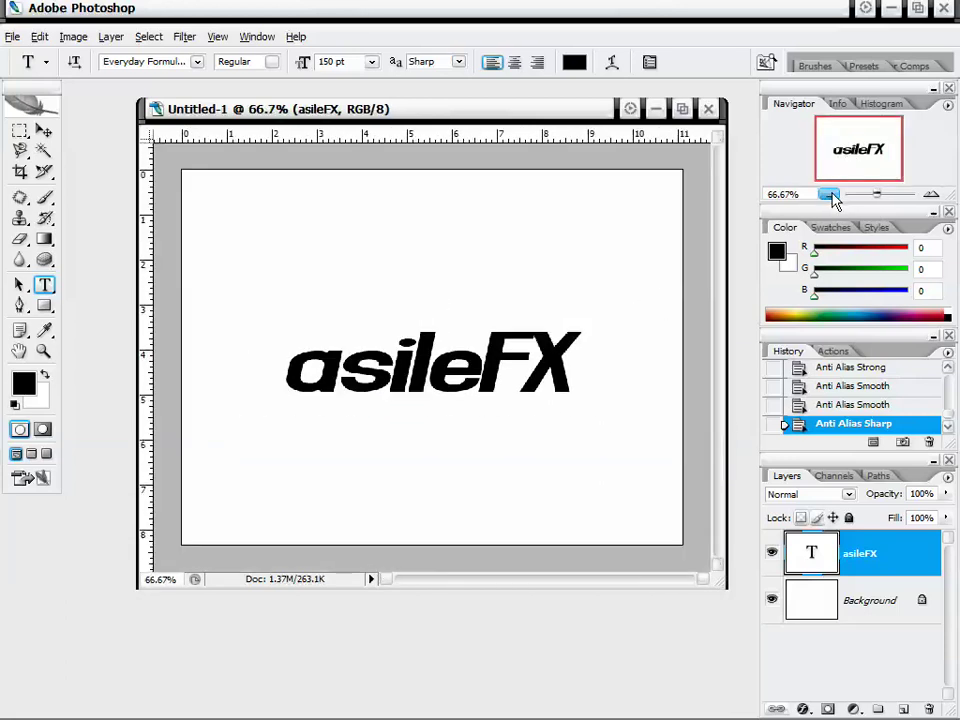
left_click(832, 195)
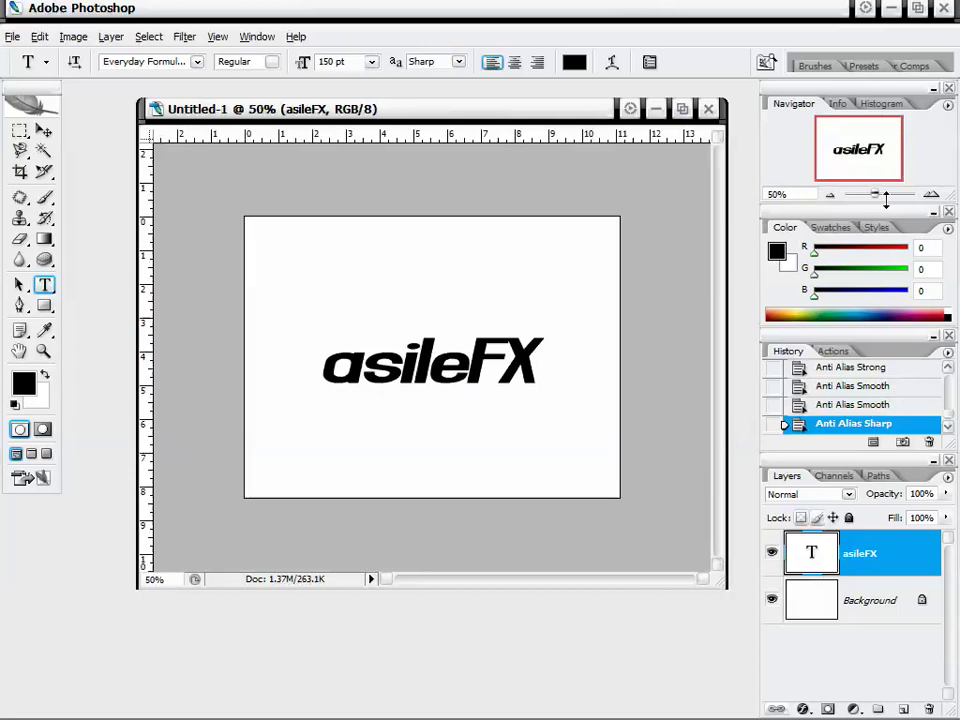
left_click(932, 195)
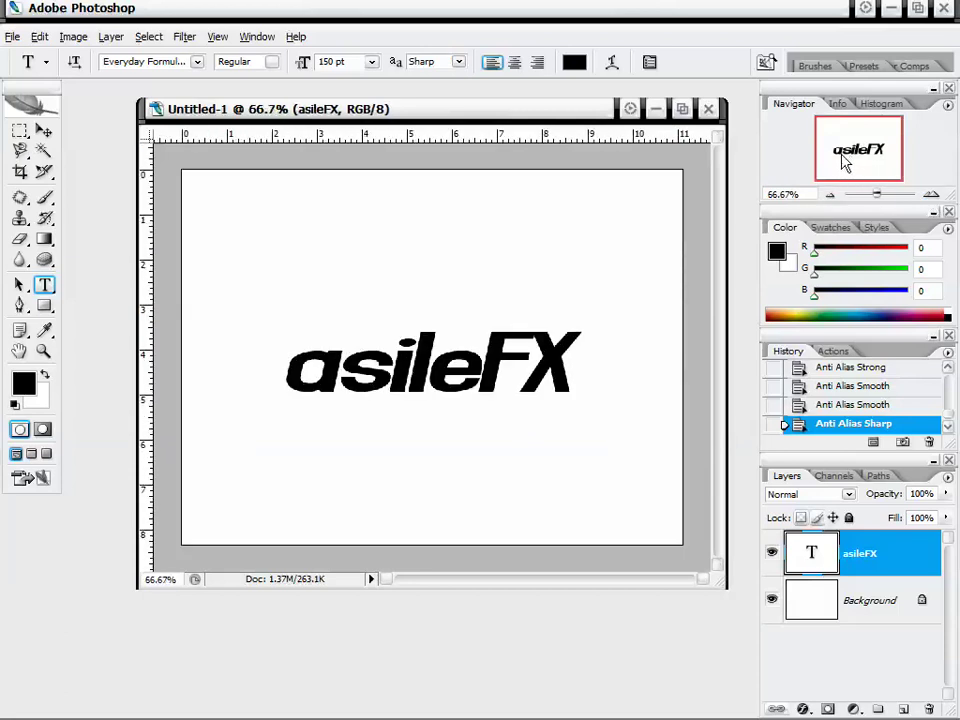
left_click_drag(548, 116, 558, 114)
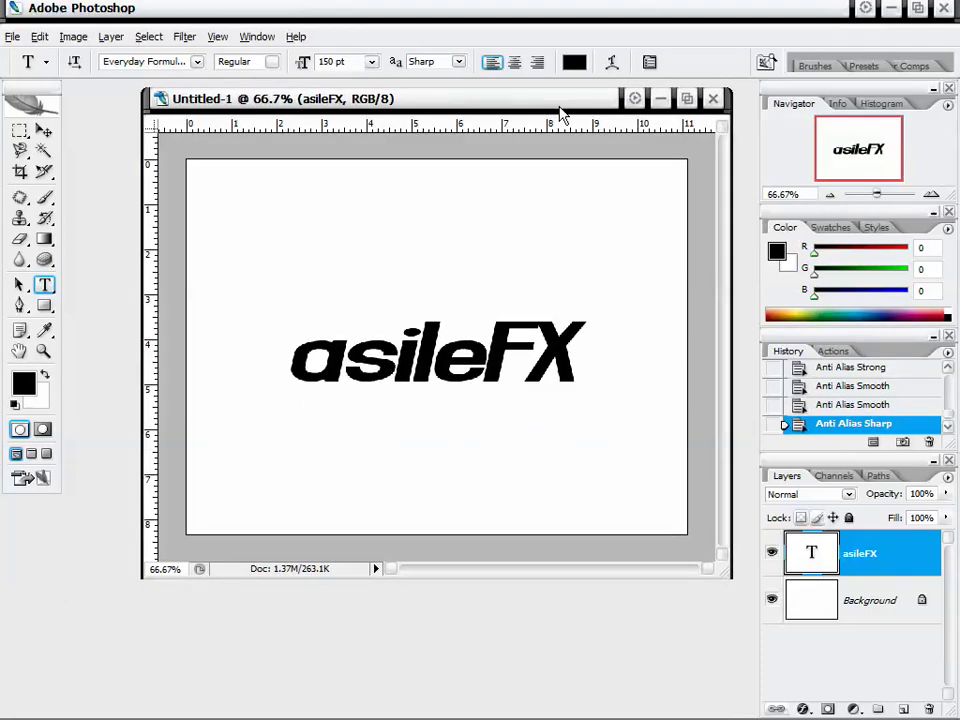
left_click(513, 63)
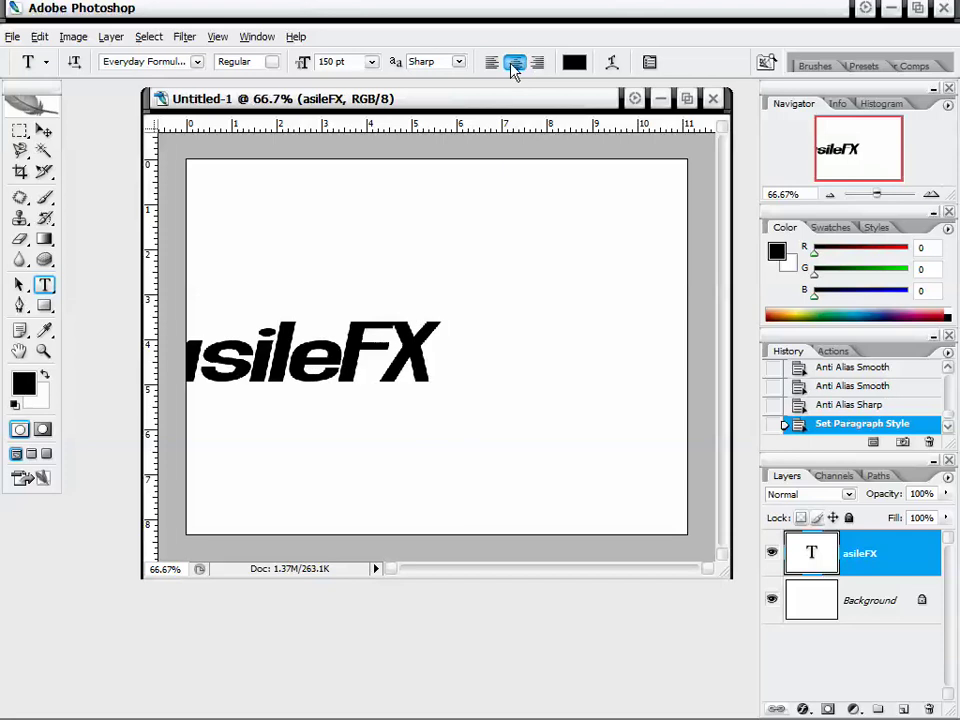
left_click(44, 132)
left_click_drag(375, 386, 527, 344)
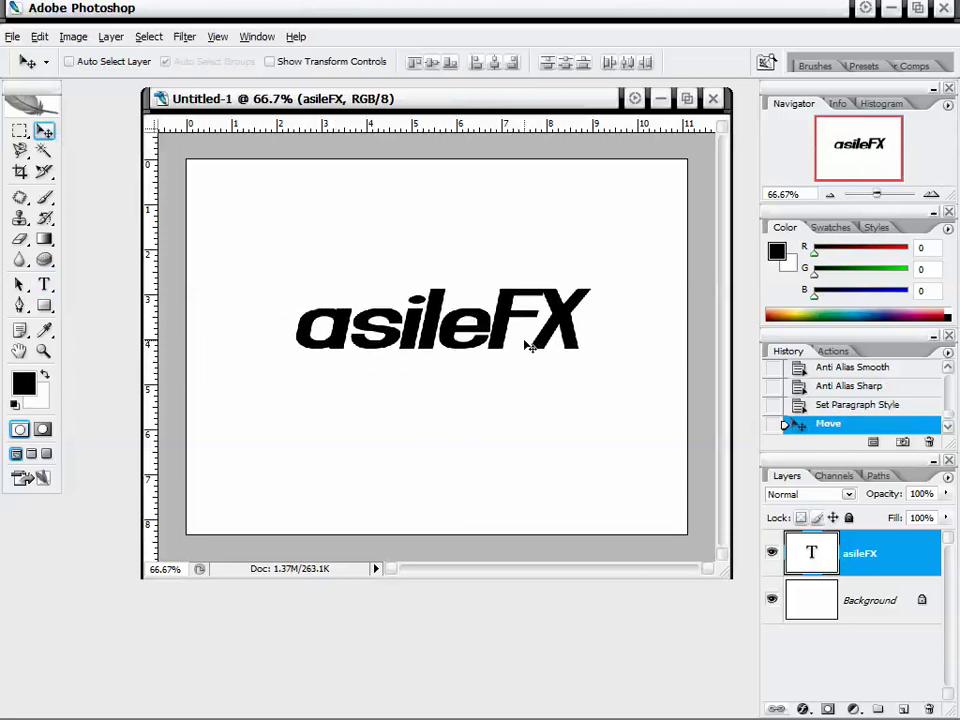
- Change the asileFX text colour to pure red, ff0000
left_click(44, 284)
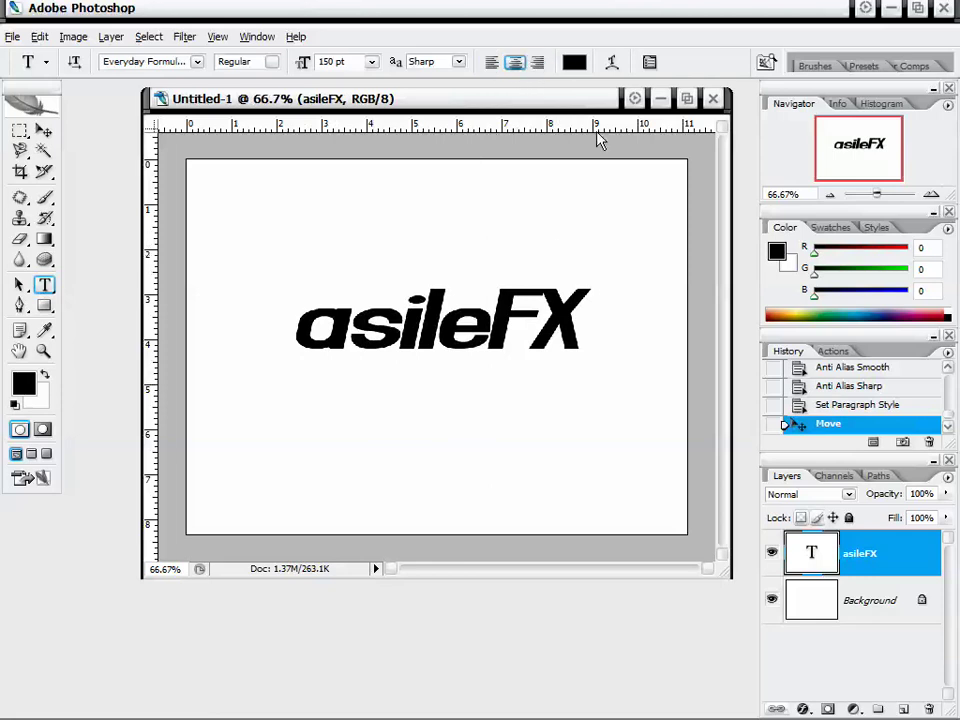
left_click(573, 62)
left_click(560, 224)
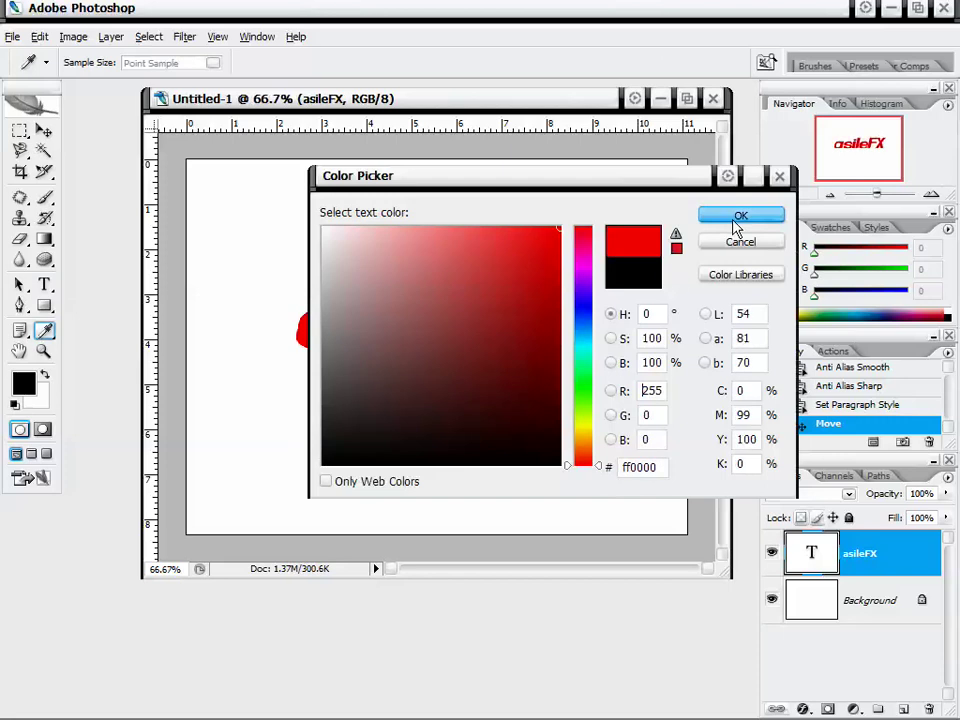
left_click(735, 222)
- Set the asileFX text colour back to black and move the text slightly down and to the right
left_click(573, 62)
left_click(542, 446)
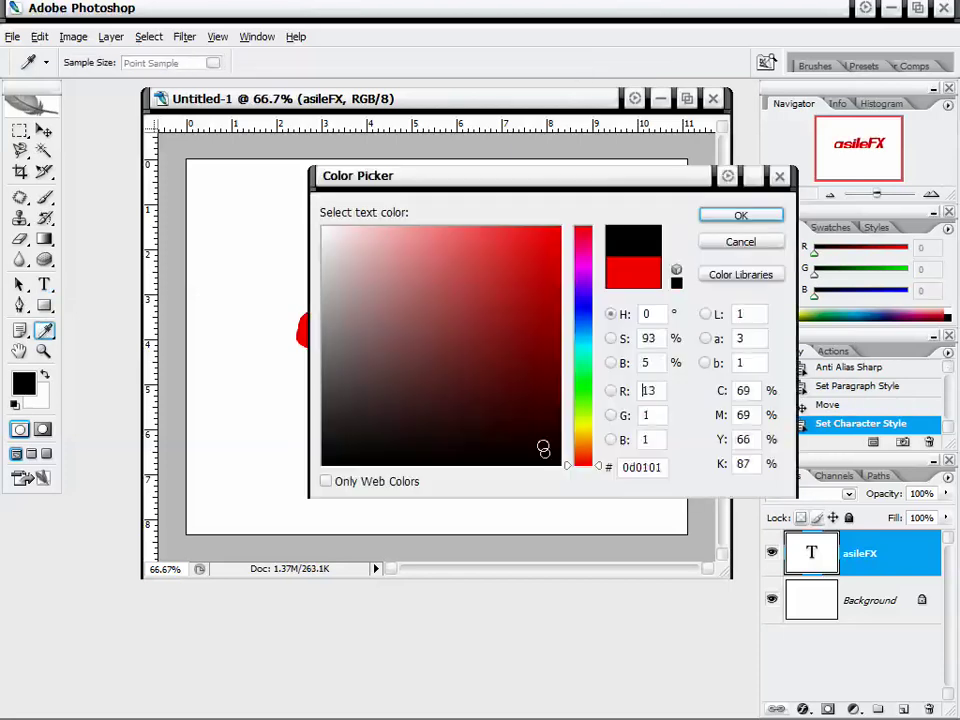
left_click(561, 464)
left_click(583, 404)
left_click(739, 216)
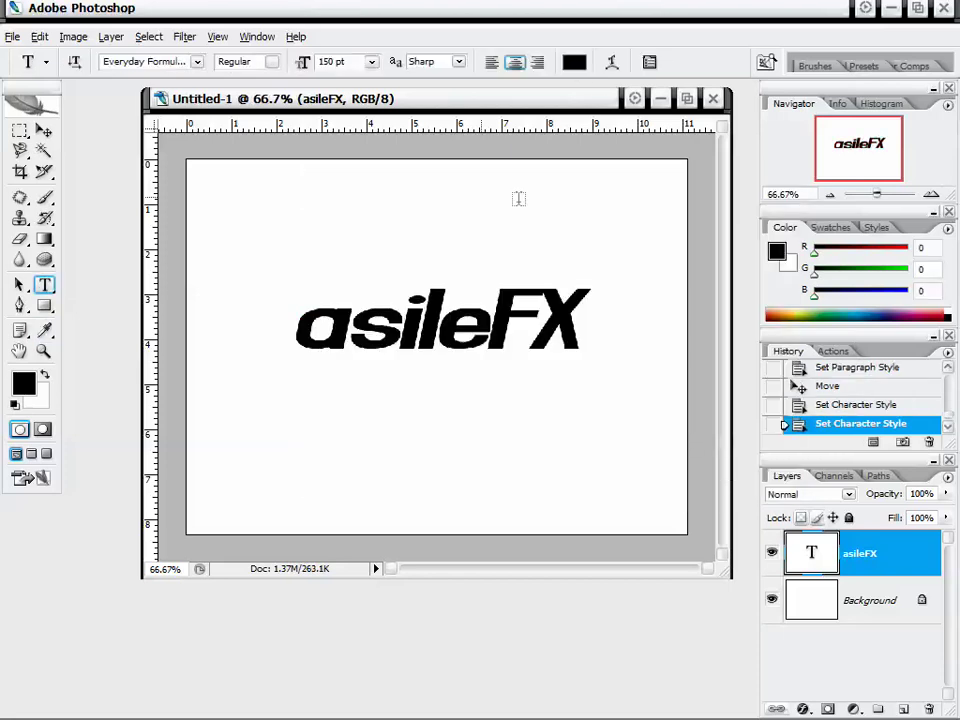
left_click(44, 130)
left_click_drag(437, 288, 455, 318)
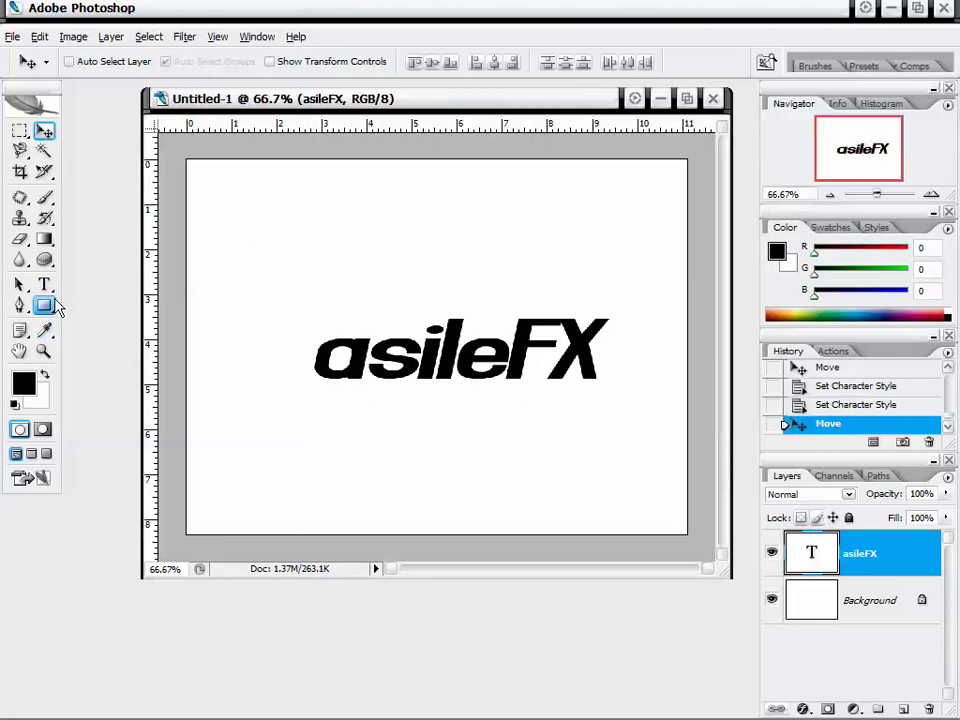
- Recolour the asileFX text bright green, 21ea00, and move it slightly up and left to the canvas's centre
left_click(45, 285)
left_click(573, 62)
left_click(546, 465)
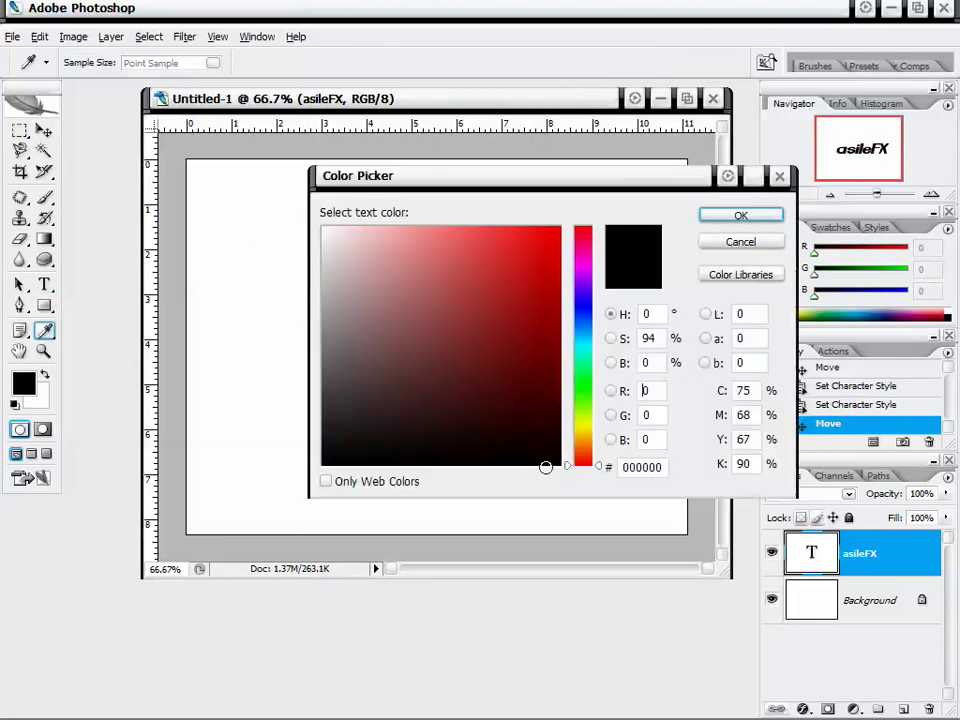
left_click(583, 392)
left_click(560, 250)
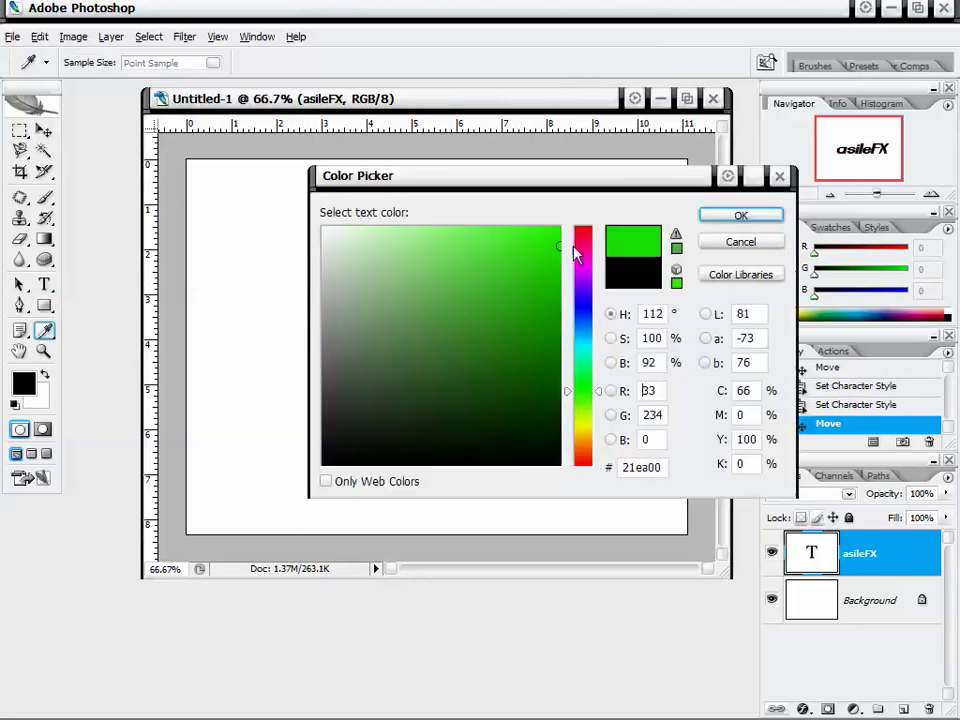
left_click(735, 214)
left_click(44, 131)
left_click_drag(492, 366, 506, 320)
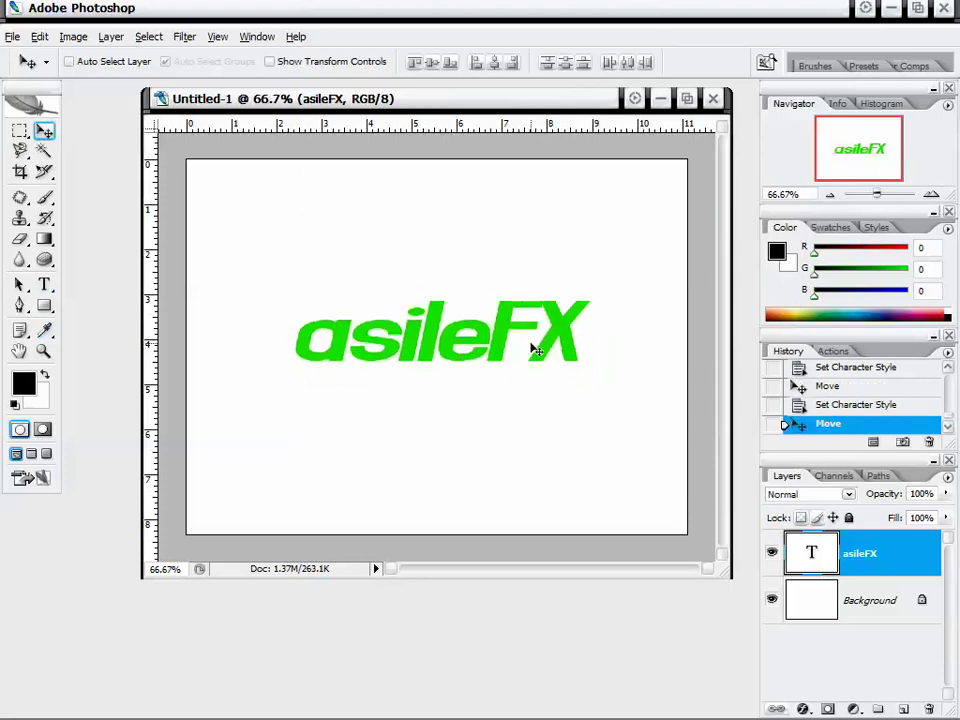
- Select all the characters of the asileFX text and leave text editing without changing them
left_click(44, 284)
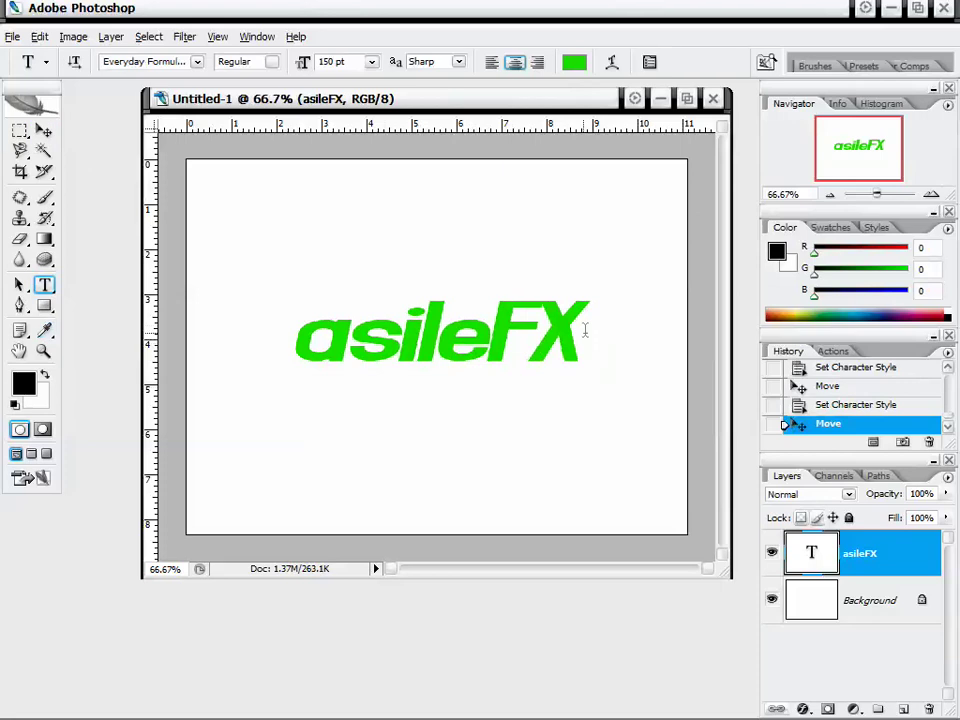
left_click_drag(586, 330, 298, 345)
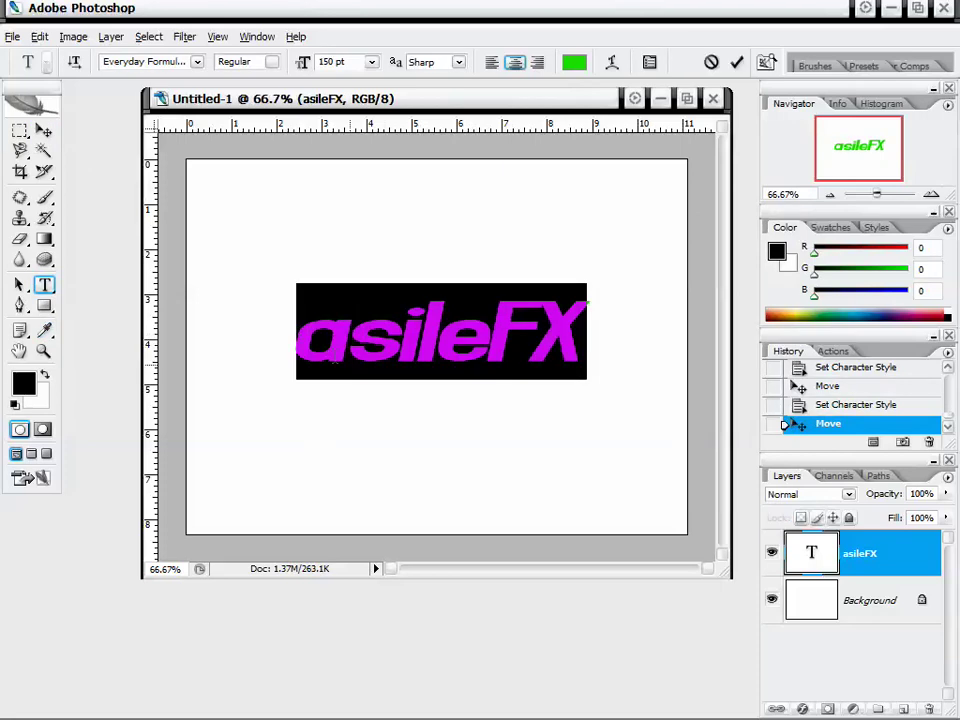
left_click(876, 557)
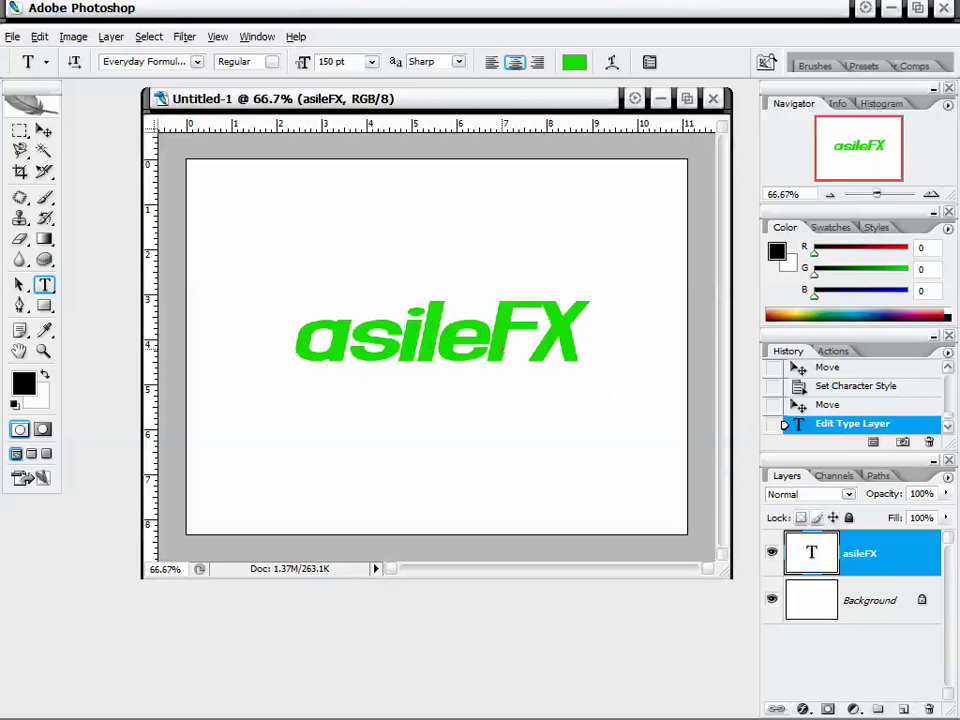
- Recolour only the letters FX in the asileFX text red and commit the text edit
left_click_drag(495, 345, 588, 345)
left_click(574, 62)
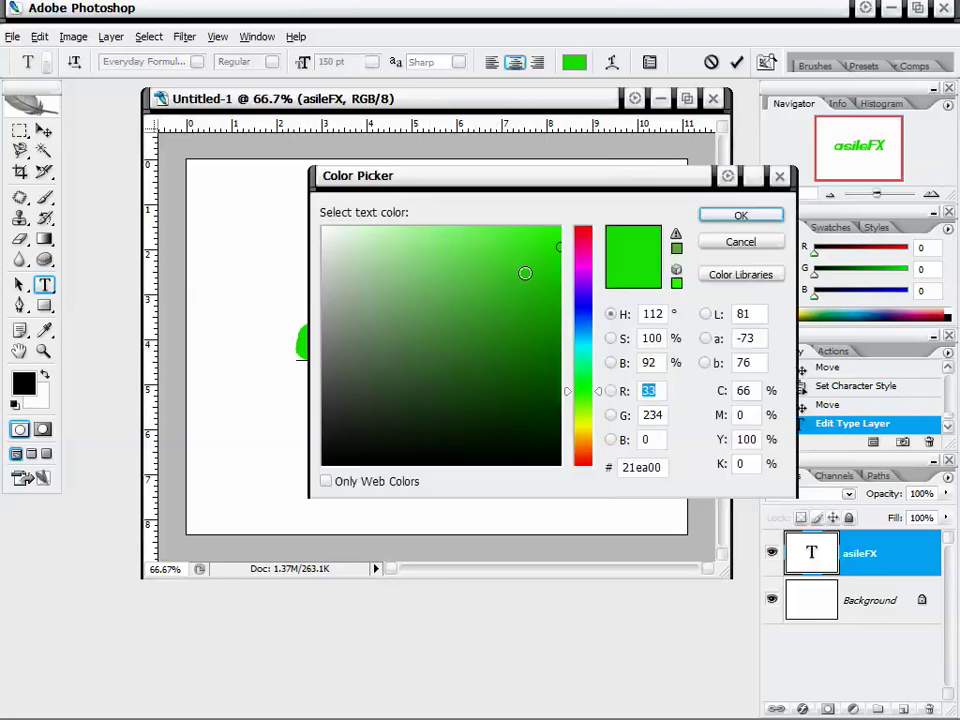
left_click(583, 245)
left_click(744, 217)
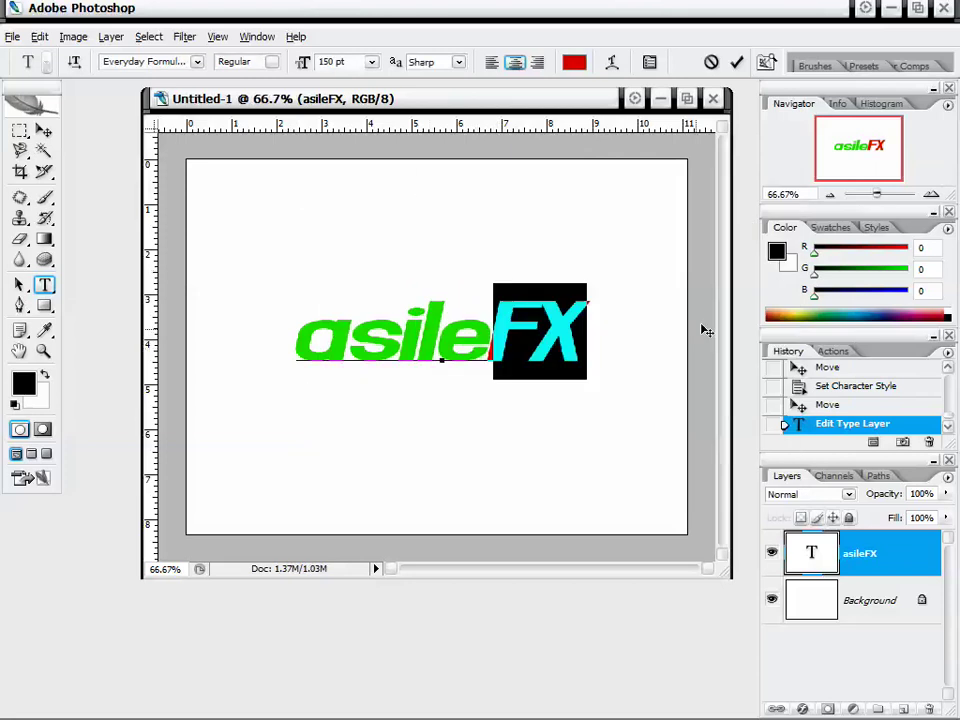
left_click(870, 578)
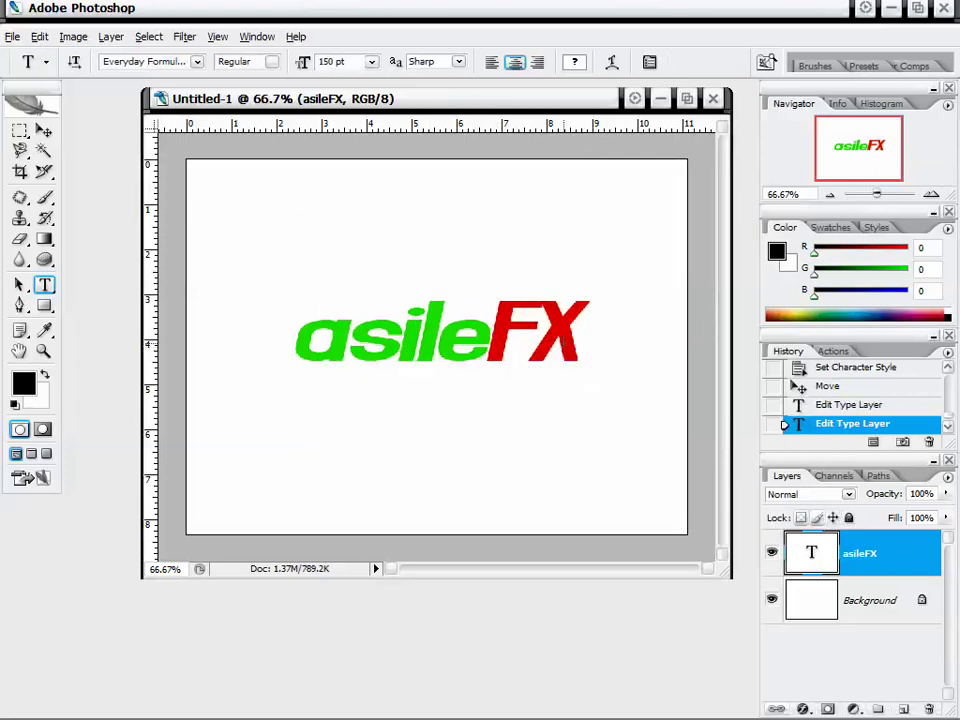
- Recolour only the letter s in the asileFX text blue, 0063ea, and commit the text edit
left_click_drag(564, 344, 298, 344)
left_click(577, 333)
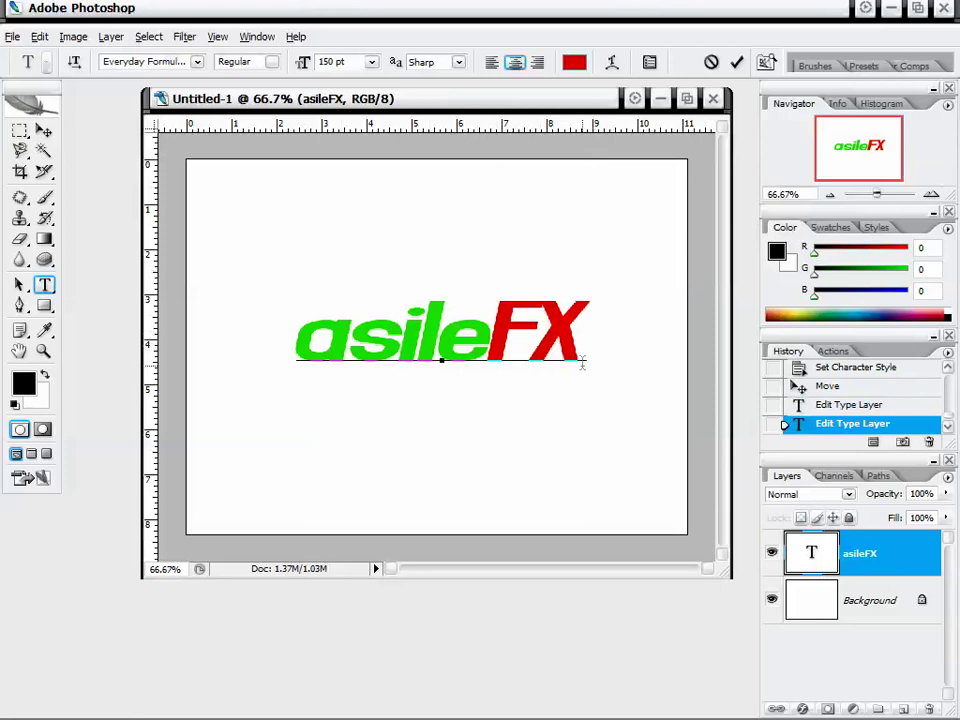
left_click_drag(582, 356, 365, 336)
left_click(424, 338)
left_click(580, 63)
left_click(586, 323)
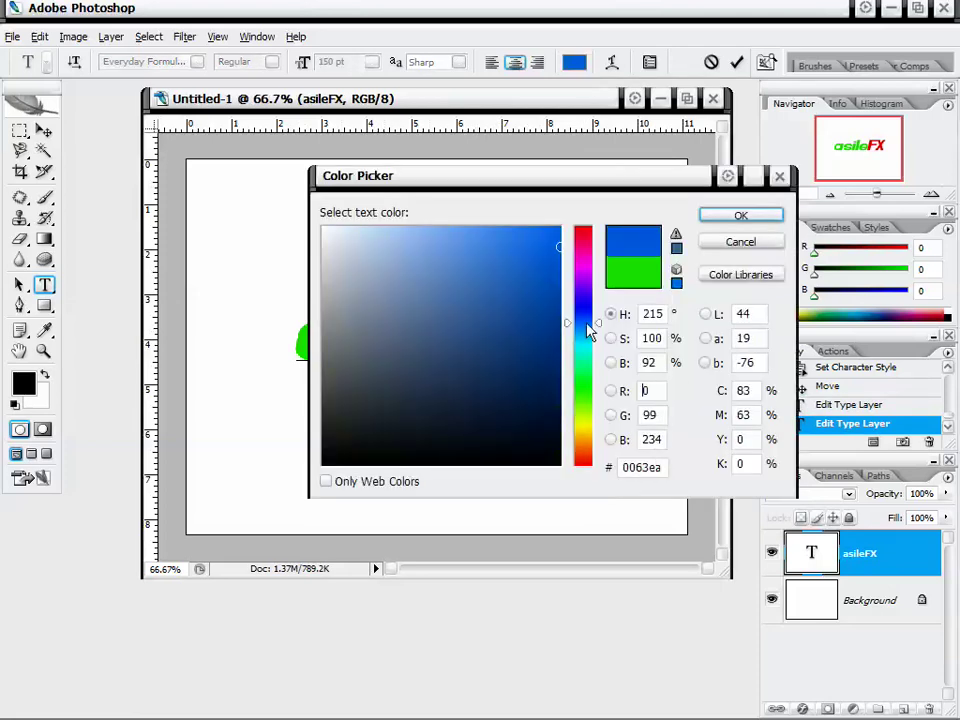
left_click(740, 215)
left_click(857, 565)
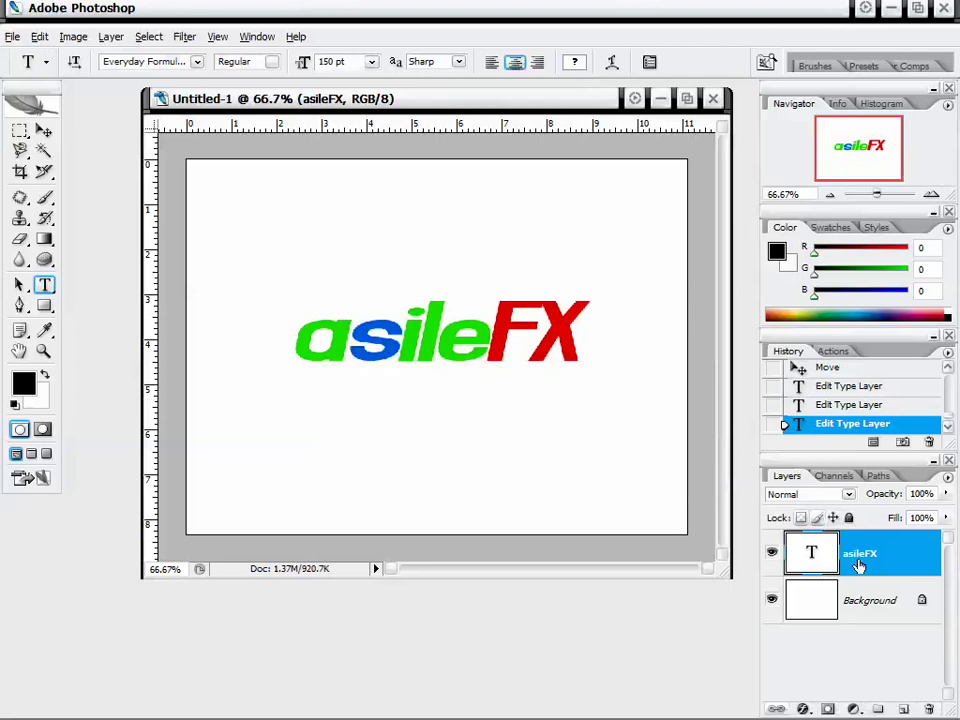
- Recolour all the characters of the asileFX text black and commit the text edit
left_click_drag(588, 337, 215, 336)
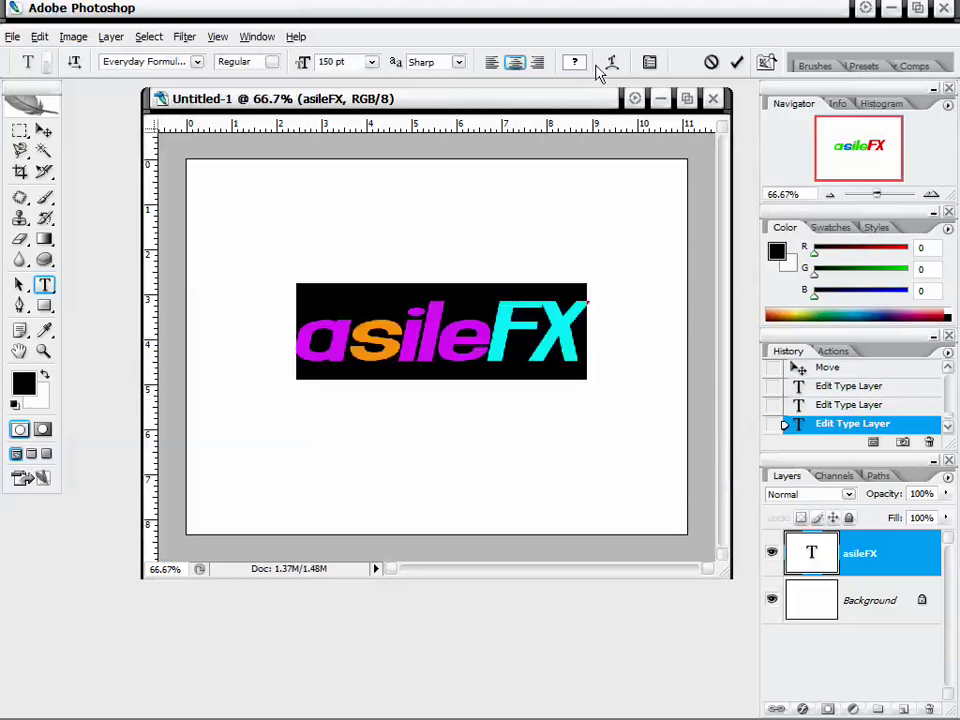
left_click_drag(582, 319, 373, 301)
left_click(537, 312)
left_click(566, 337)
key("ctrl+a")
left_click(575, 63)
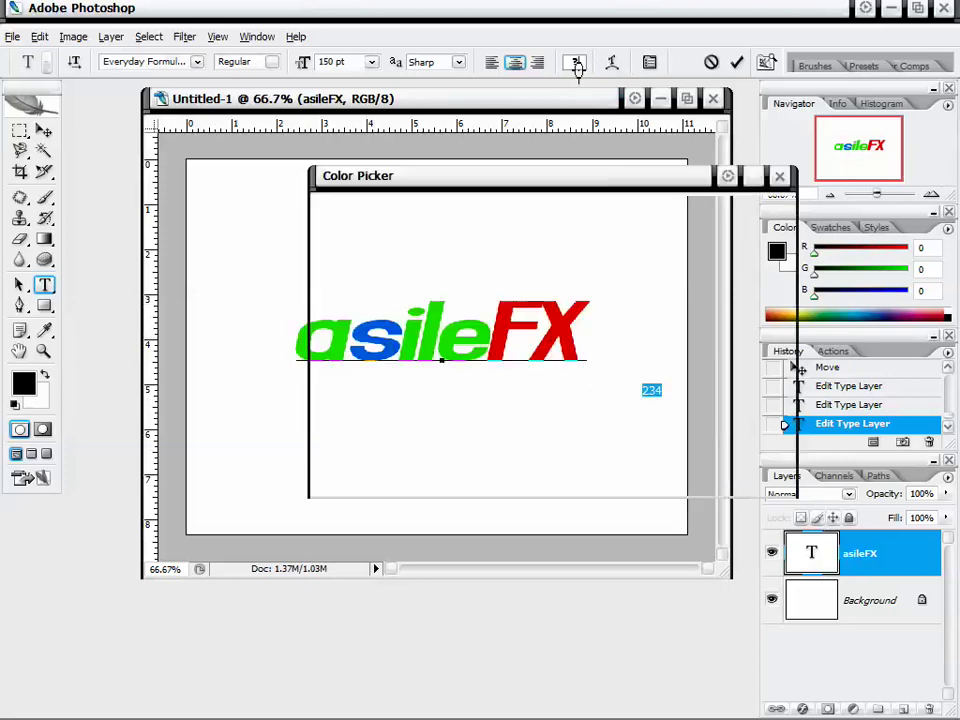
left_click_drag(499, 309, 332, 493)
left_click(740, 216)
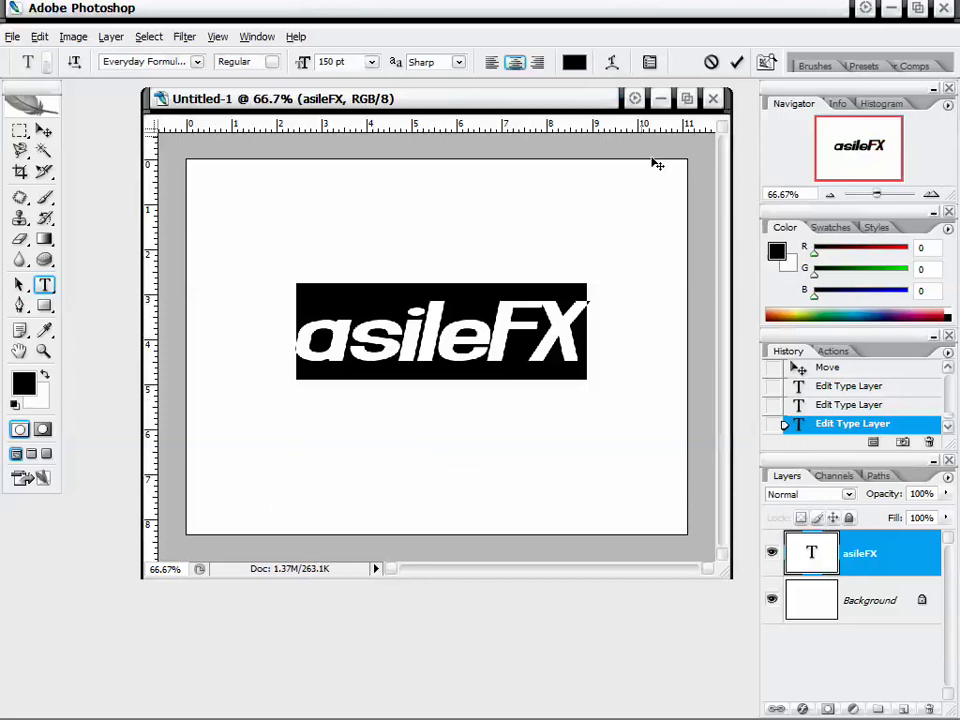
left_click(583, 330)
left_click(855, 565)
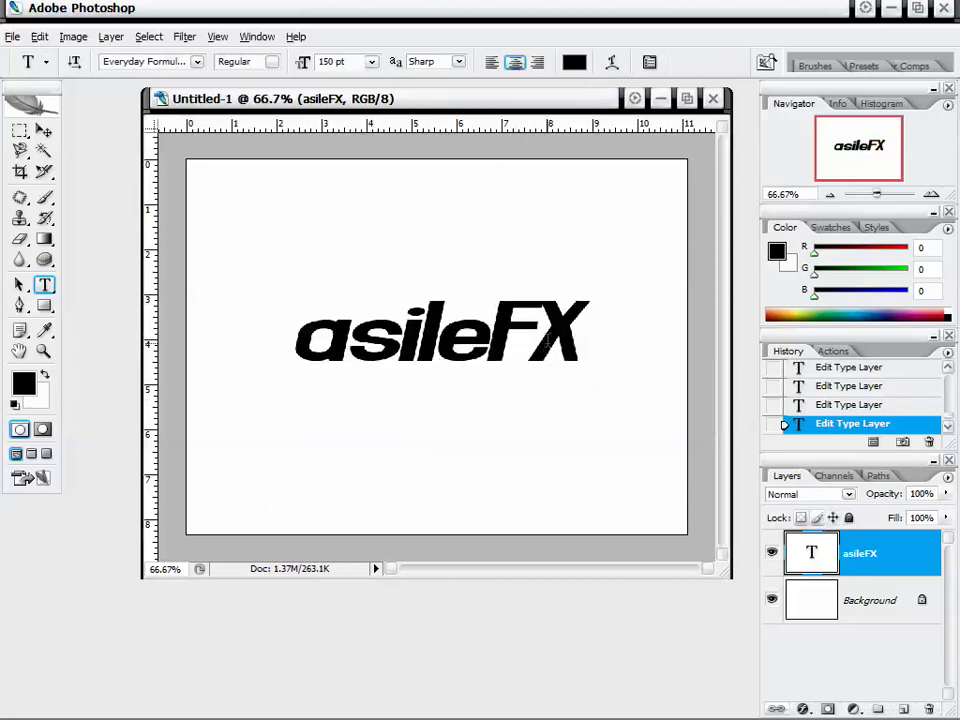
left_click(535, 330)
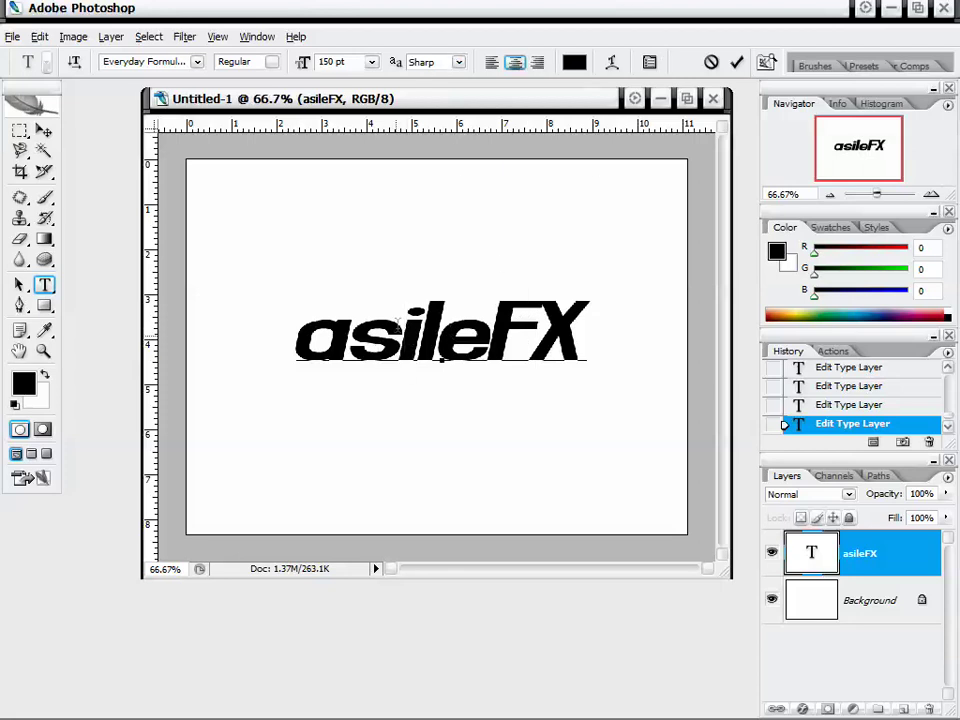
left_click(886, 555)
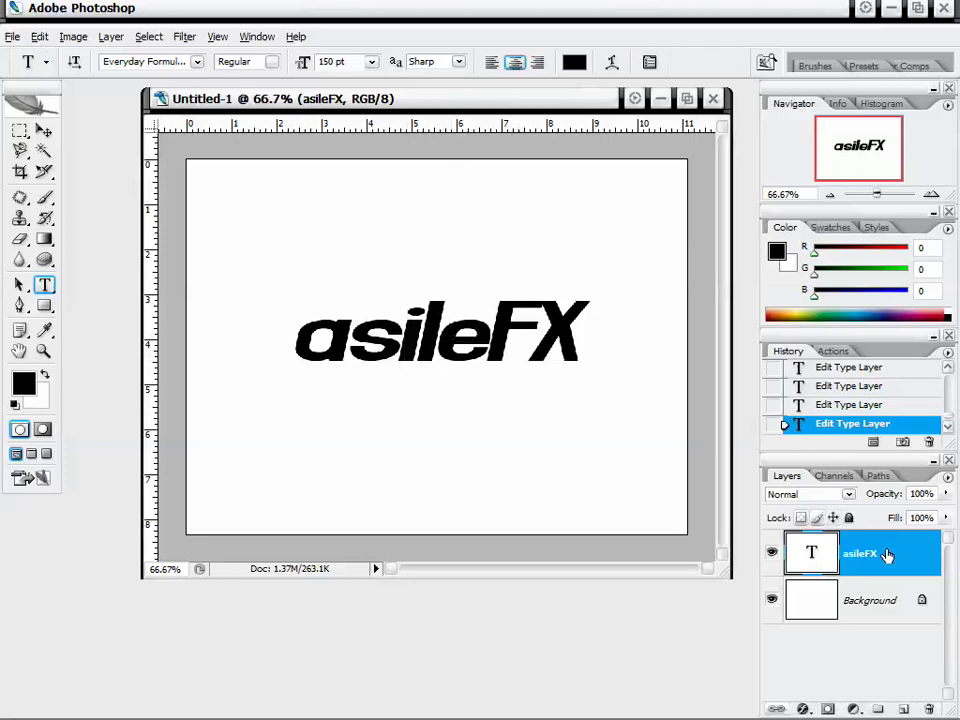
- Try warping the asileFX text with the Arc style at a bend of +22%, keeping the canvas in view
left_click(612, 63)
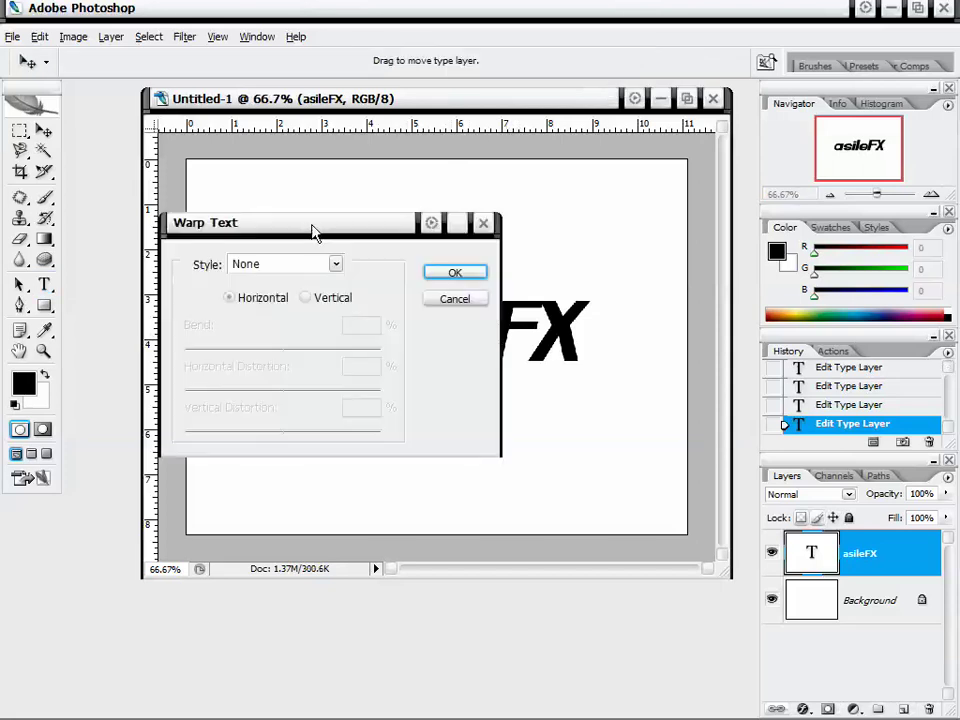
left_click_drag(312, 232, 723, 60)
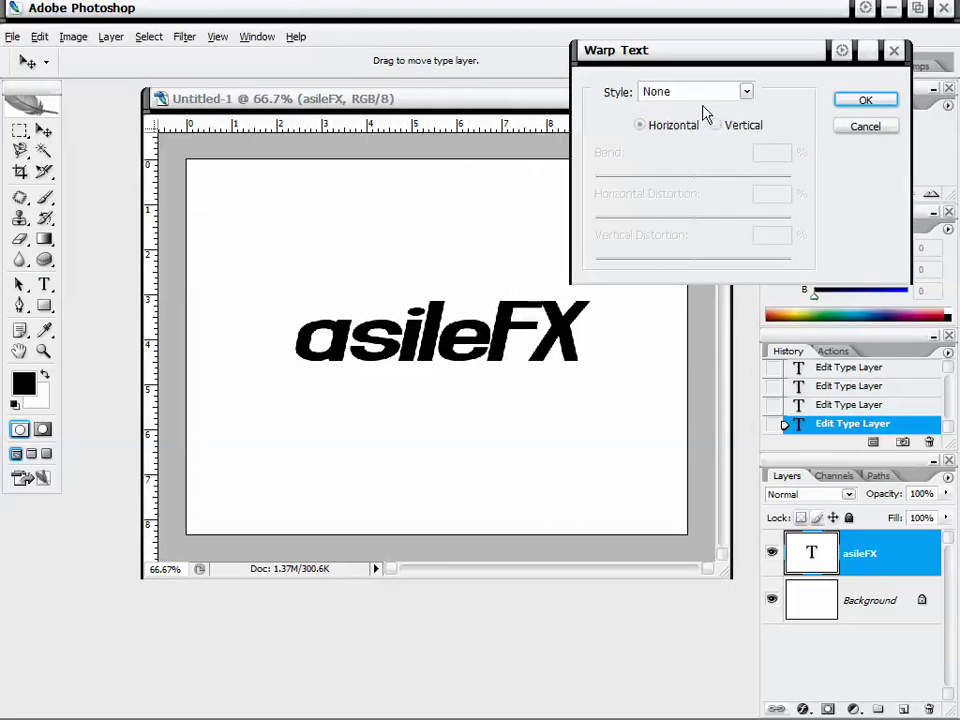
left_click(724, 91)
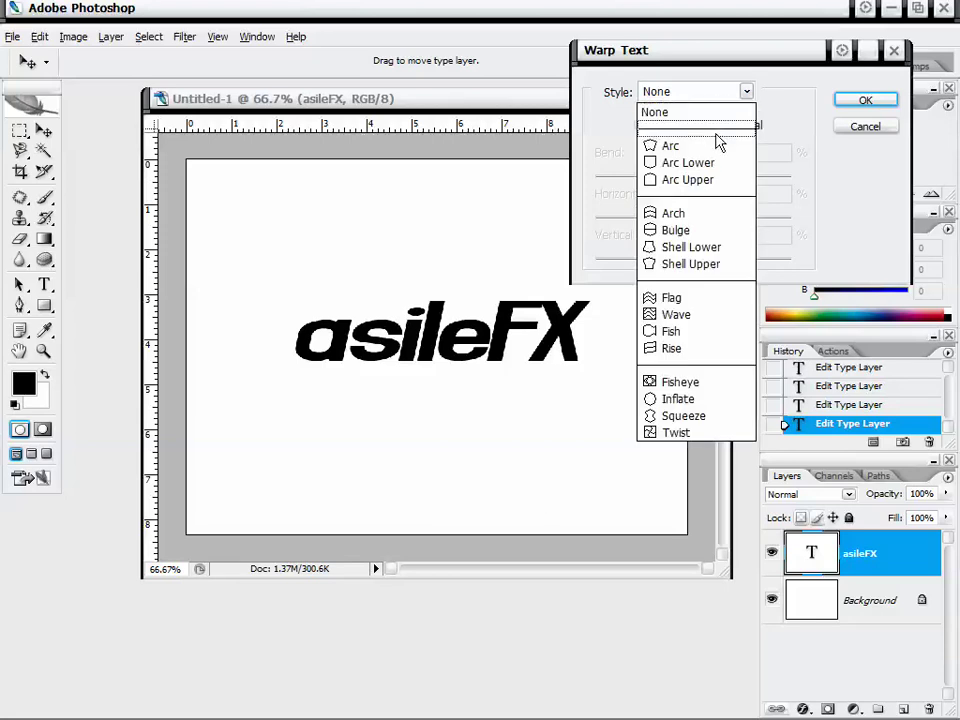
left_click(720, 144)
left_click_drag(711, 52, 743, 41)
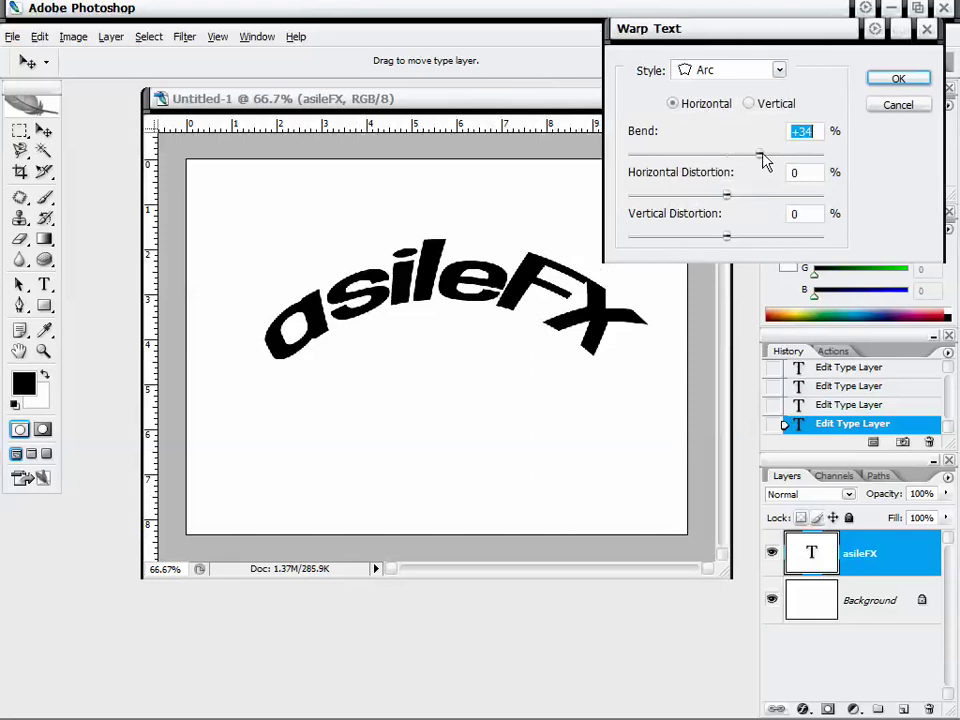
left_click_drag(775, 153, 750, 156)
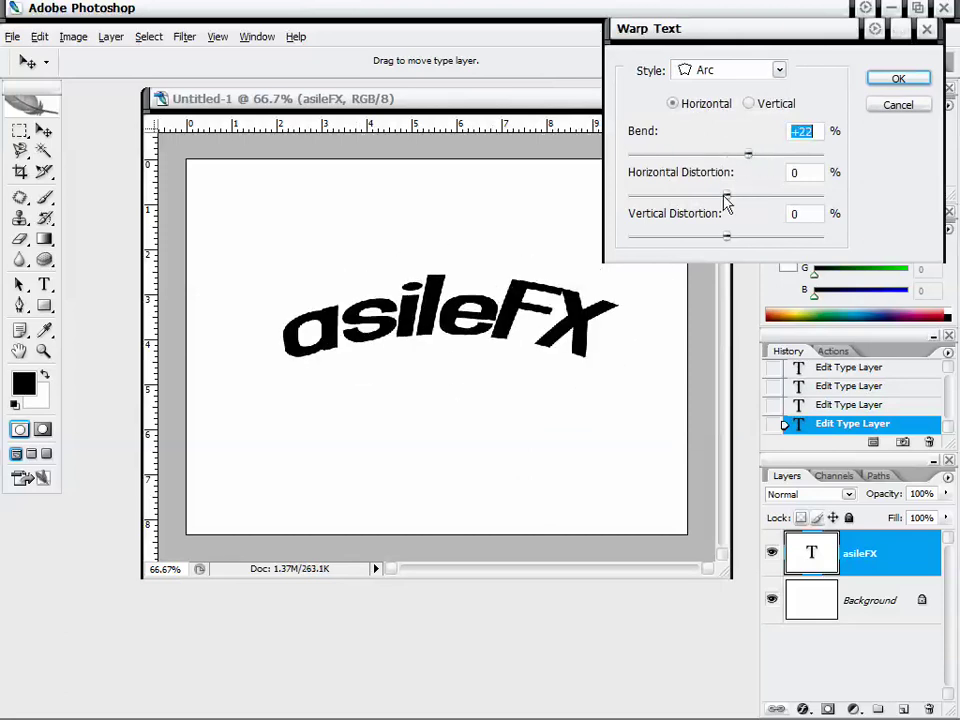
- Try Arc warp distortions, ending at +27% bend with +26% horizontal and vertical distortion, and compare the vertical orientation with the horizontal one
left_click_drag(726, 197, 786, 199)
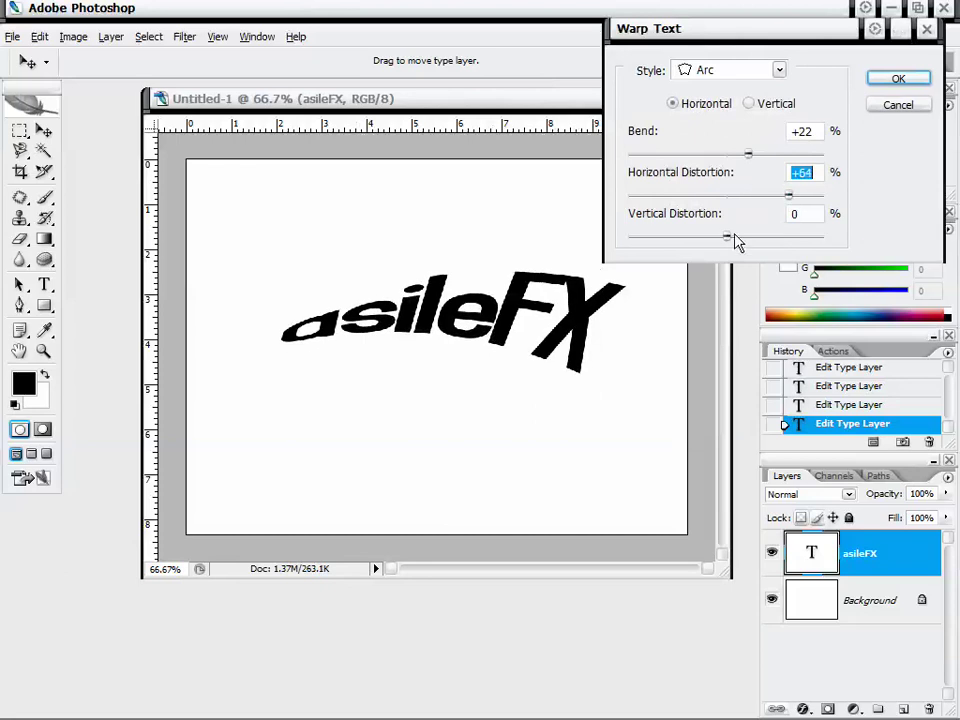
left_click_drag(728, 238, 754, 242)
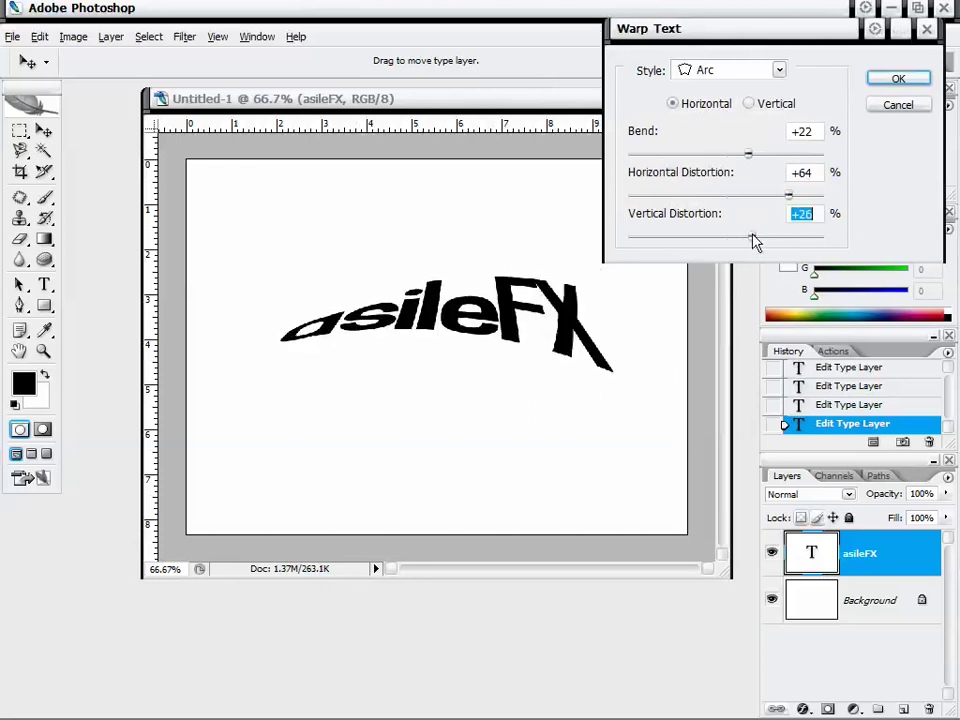
left_click_drag(788, 195, 752, 154)
left_click(748, 103)
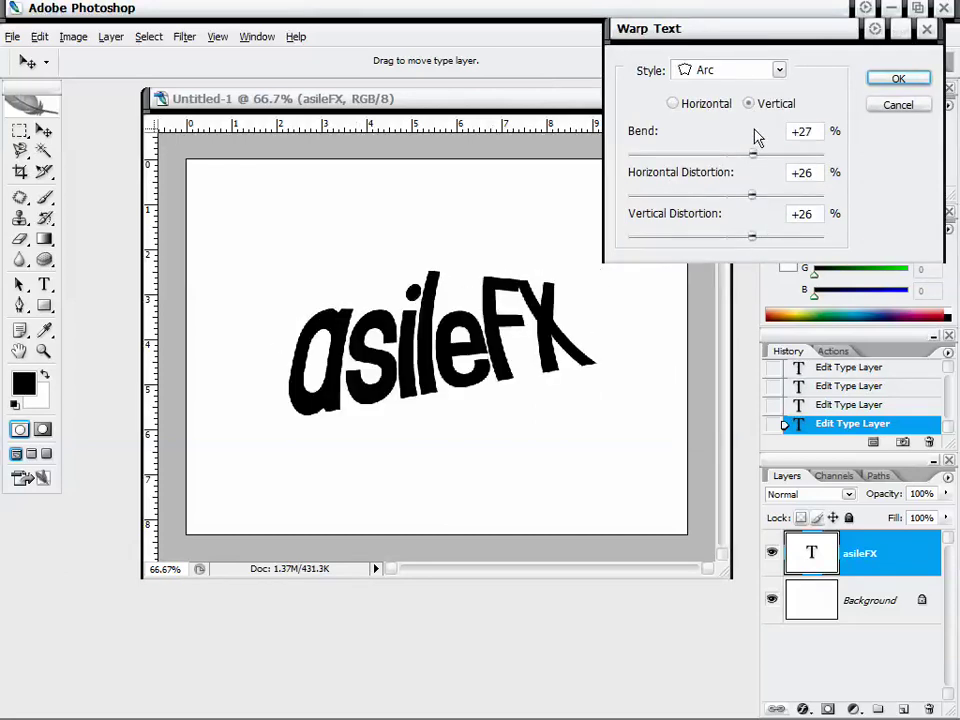
left_click(695, 104)
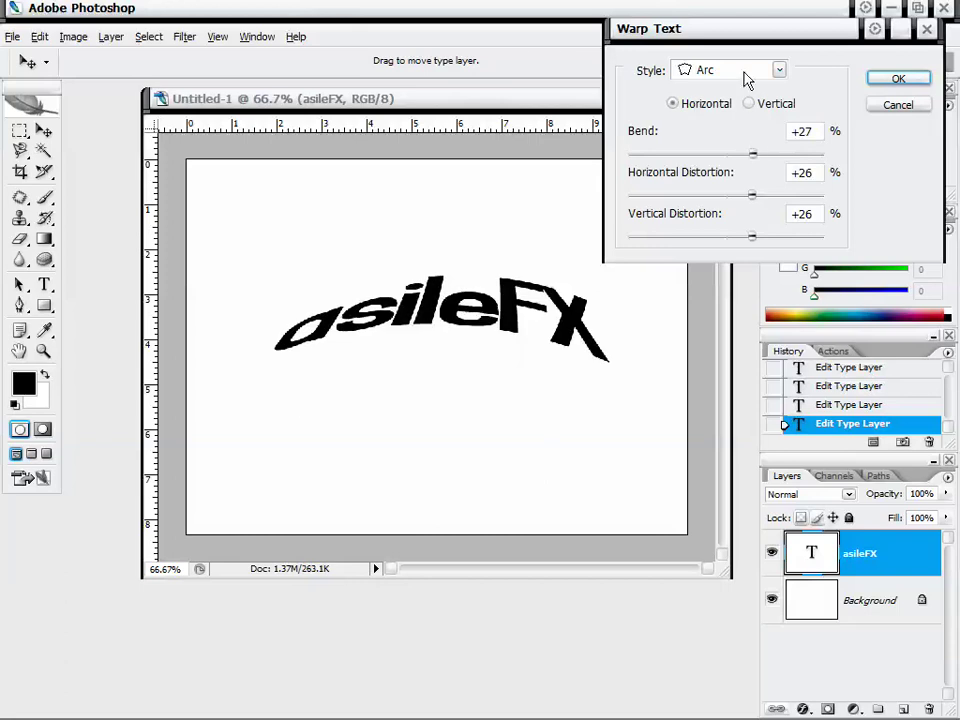
- Try the Arc Lower warp with +53% bend and +23% horizontal and vertical distortion, and reverse the bend to -99%
left_click(745, 72)
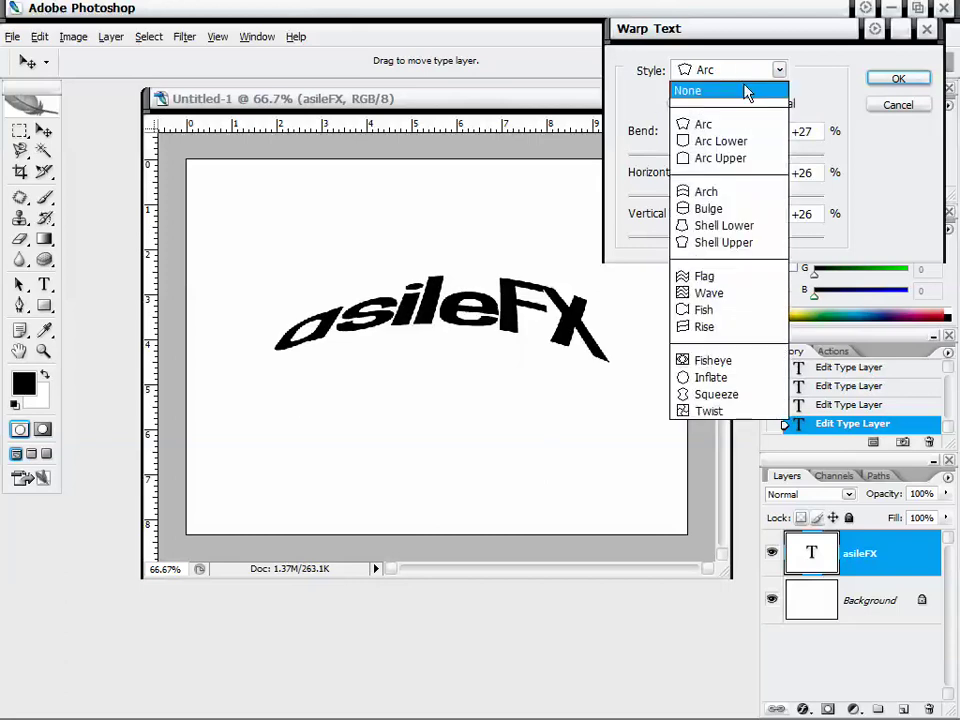
left_click(728, 142)
left_click_drag(752, 154, 778, 154)
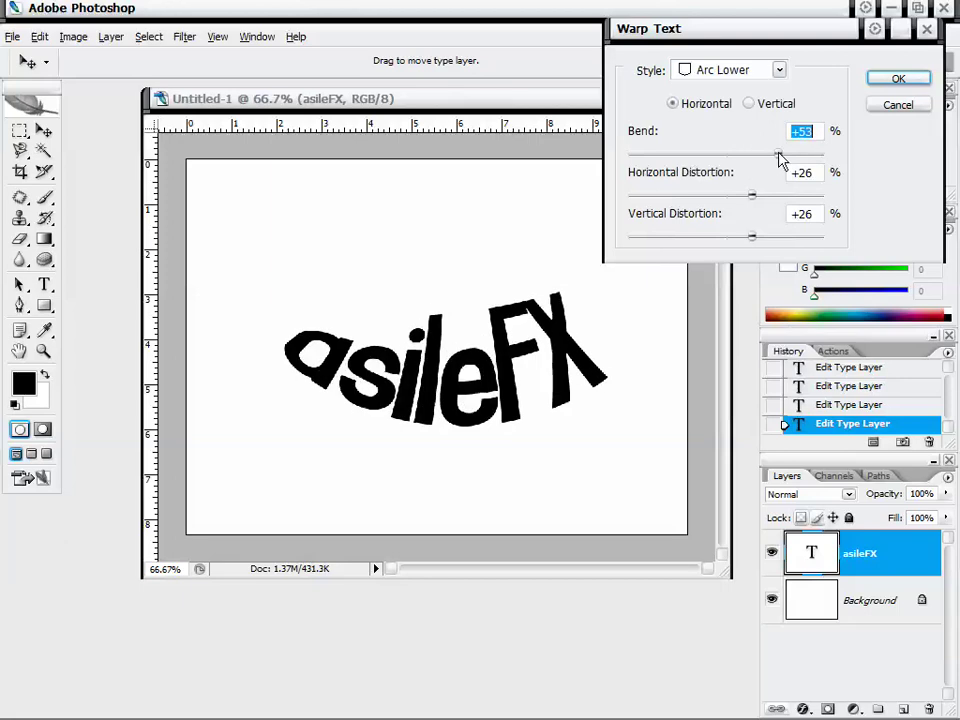
left_click_drag(752, 194, 772, 196)
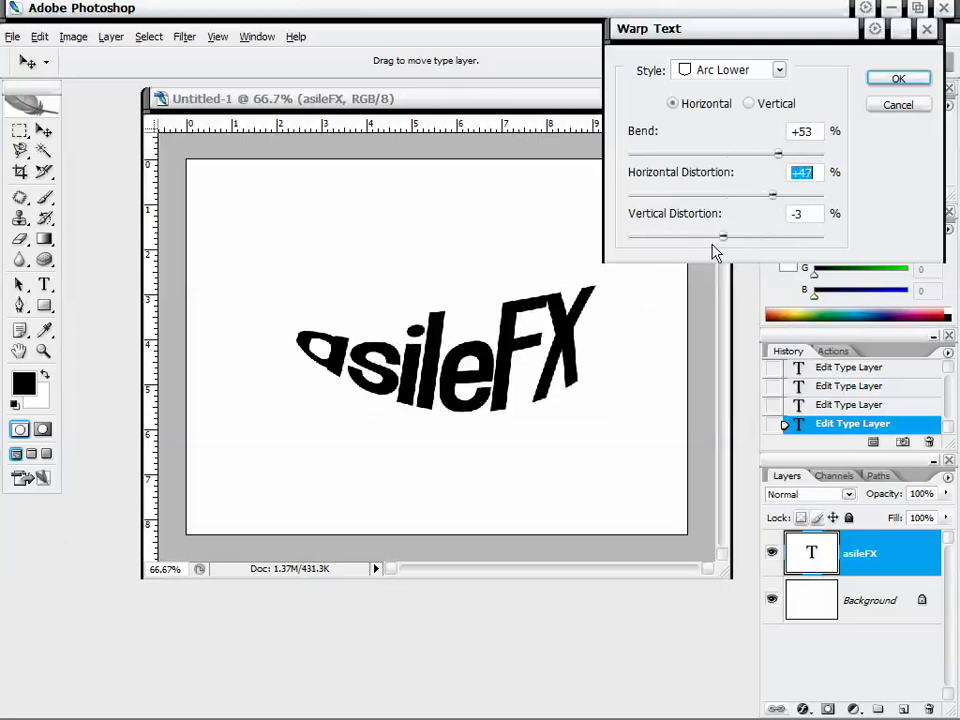
left_click_drag(723, 236, 752, 240)
left_click_drag(776, 196, 749, 194)
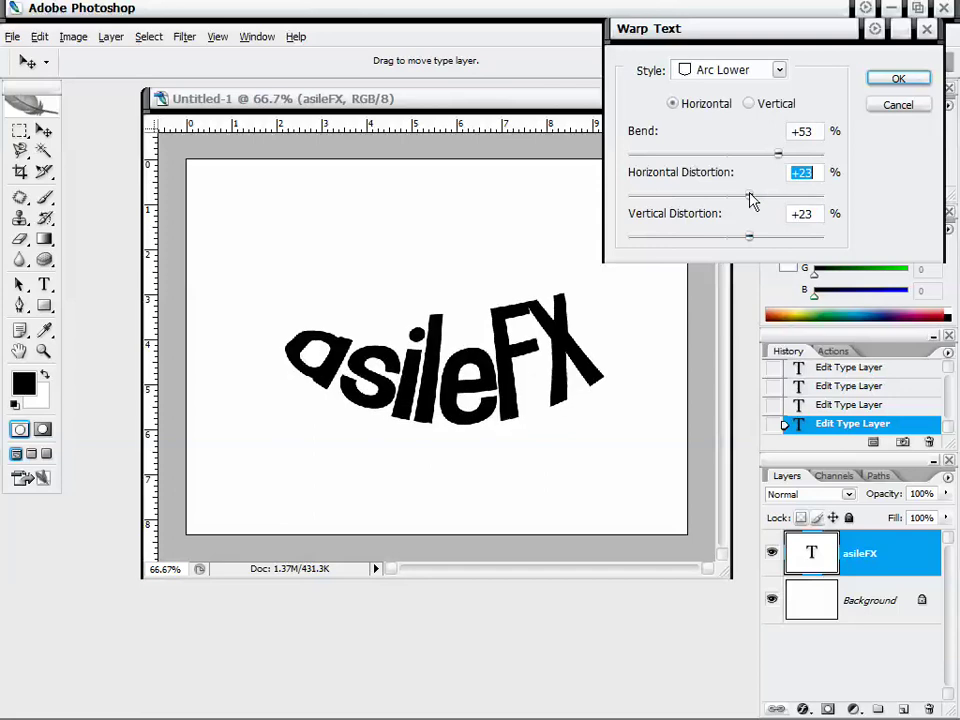
left_click_drag(778, 154, 630, 155)
- Preview the Arch, Wave and Rise warp styles on the text, using +14% horizontal distortion for Wave and +74% bend for Rise
left_click(758, 75)
left_click(677, 193)
left_click(762, 70)
left_click(708, 293)
mouse_move(735, 196)
left_mouse_down()
mouse_move(690, 197)
mouse_move(736, 196)
left_mouse_up()
left_click(760, 70)
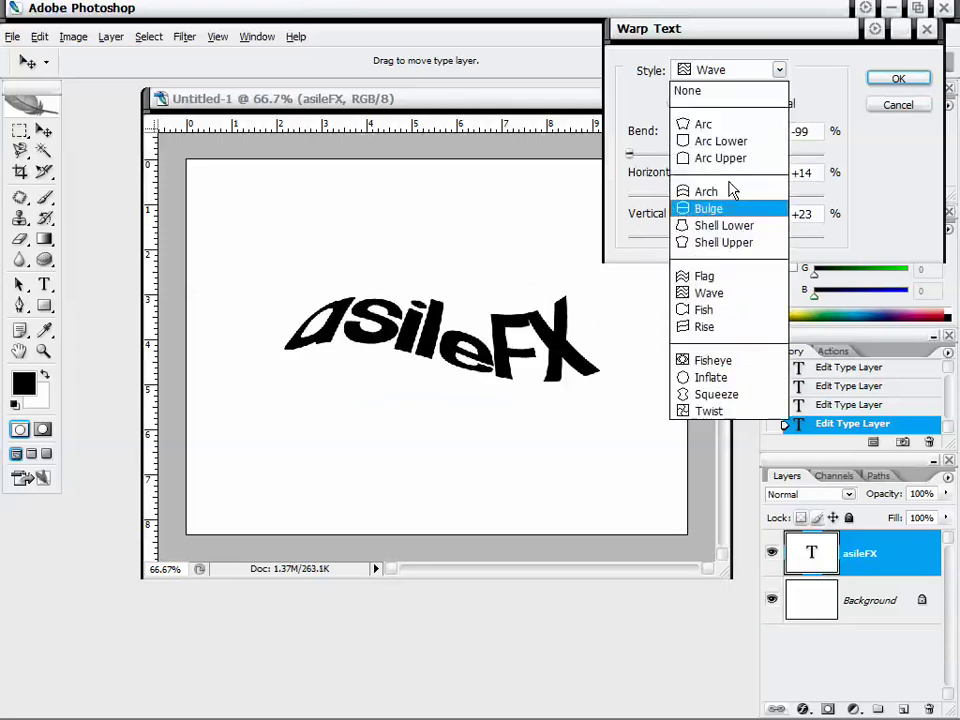
left_click(720, 333)
left_click_drag(630, 155, 798, 155)
- Try the Inflate warp style on the text with +44% horizontal and -68% vertical distortion
left_click(724, 72)
left_click(712, 377)
left_click_drag(740, 195, 768, 195)
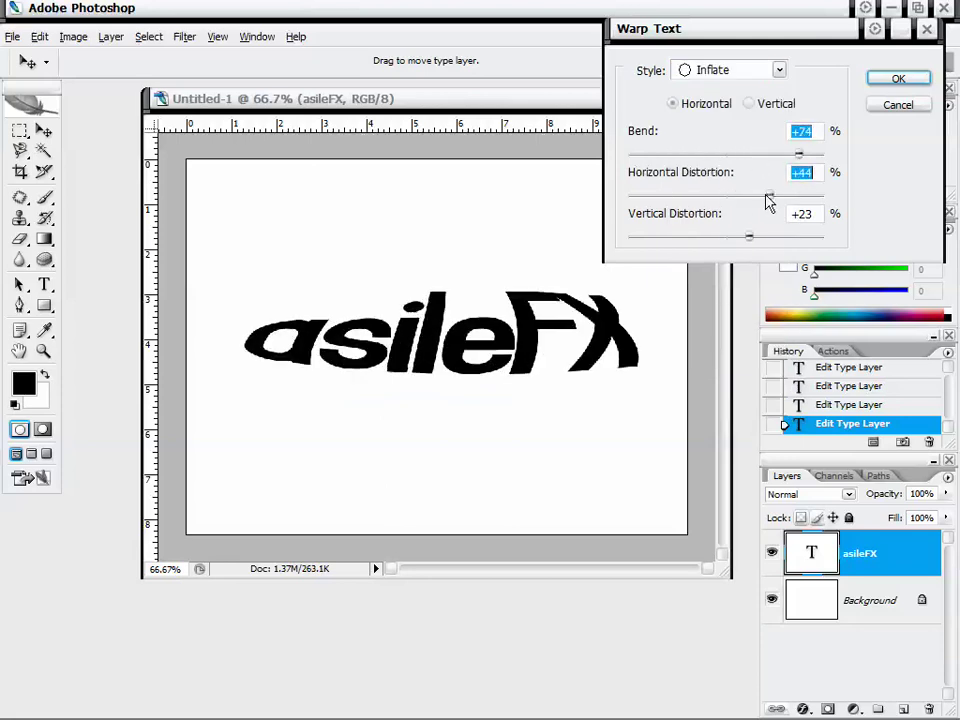
left_click_drag(755, 238, 662, 241)
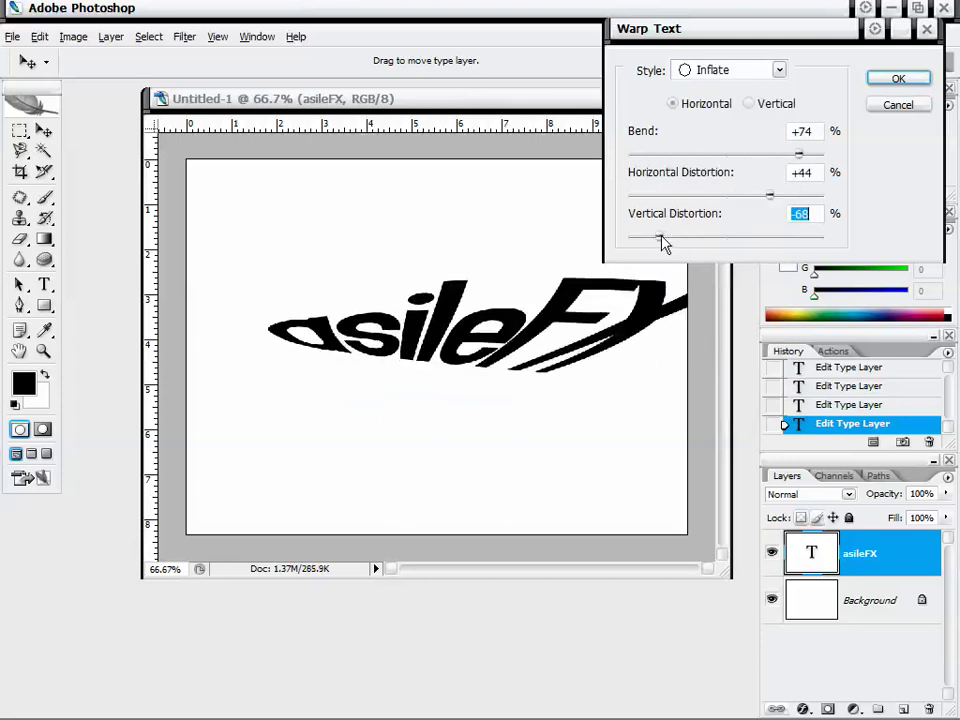
- Try the Fisheye warp style with a bend of -74%, adjust its horizontal distortion, and cancel the text warp
left_click(752, 72)
left_click(730, 360)
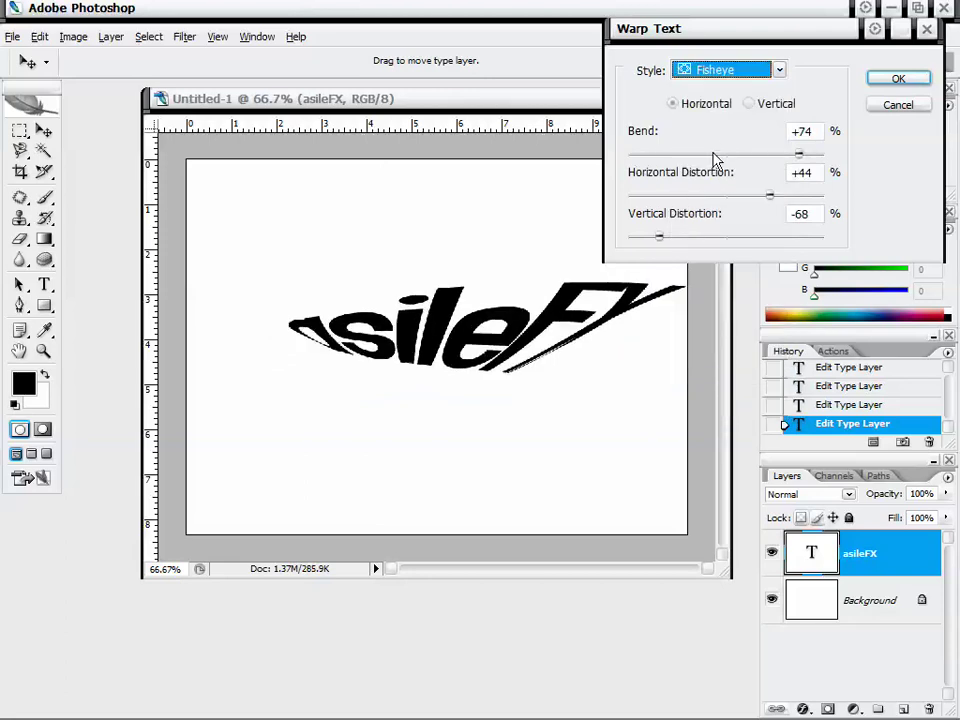
left_click_drag(714, 157, 655, 155)
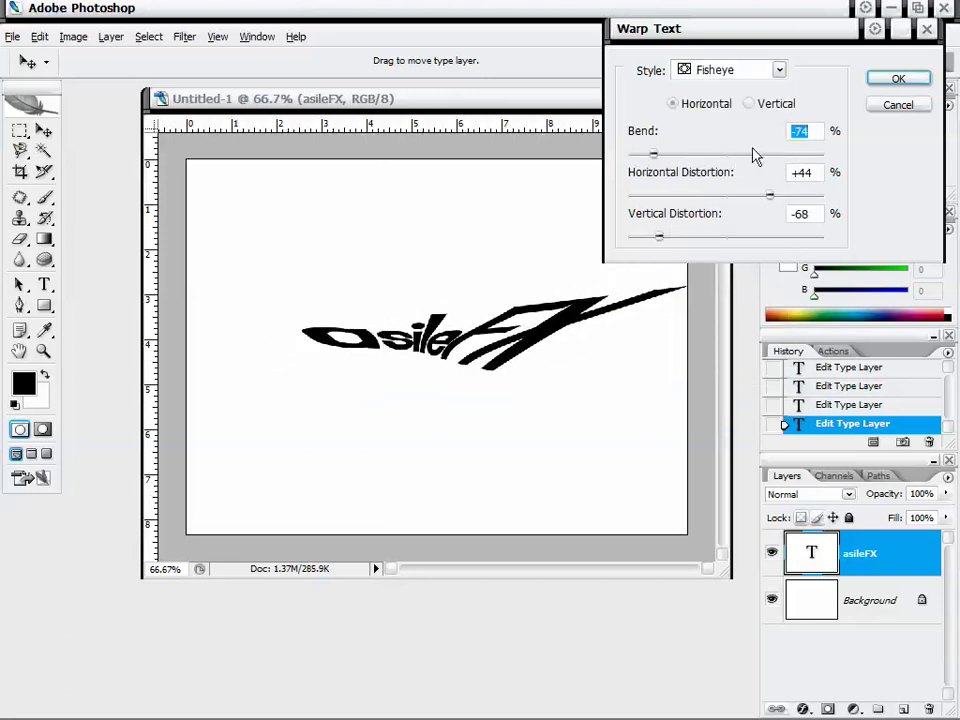
left_click_drag(755, 200, 732, 197)
left_click(896, 106)
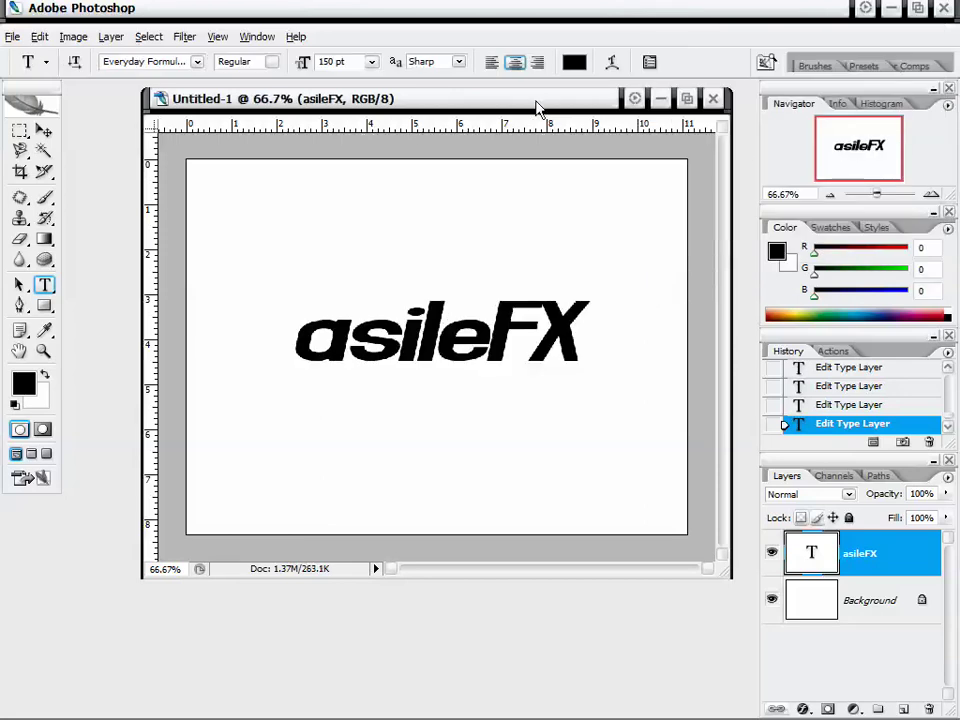
- Show the character settings for the asileFX text, look briefly at the paragraph settings, and return to the character settings
left_click_drag(536, 103, 555, 125)
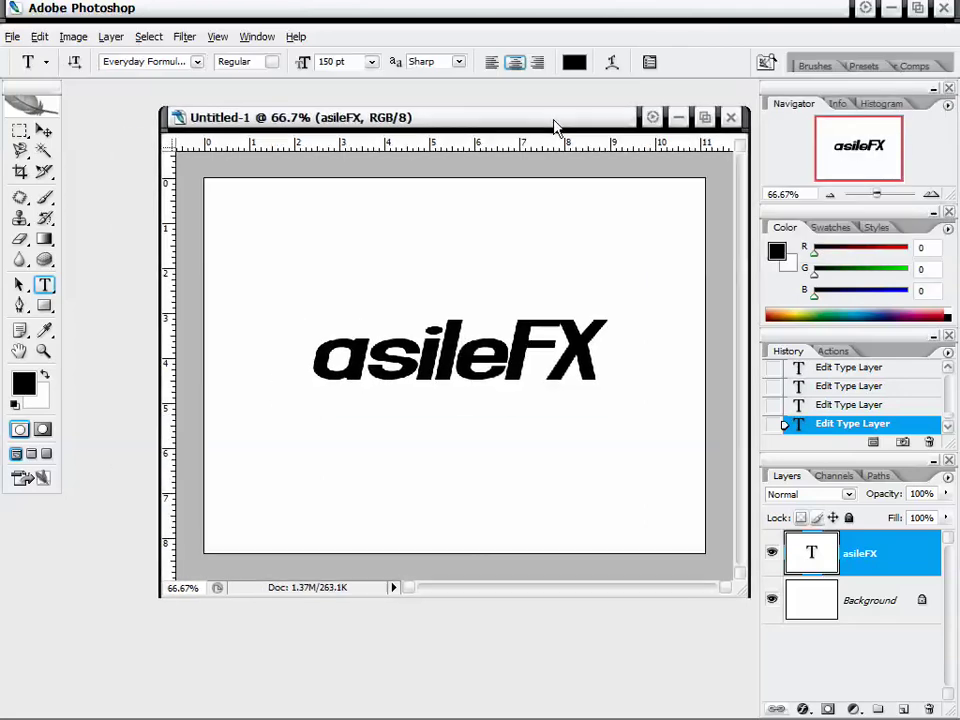
left_click(650, 63)
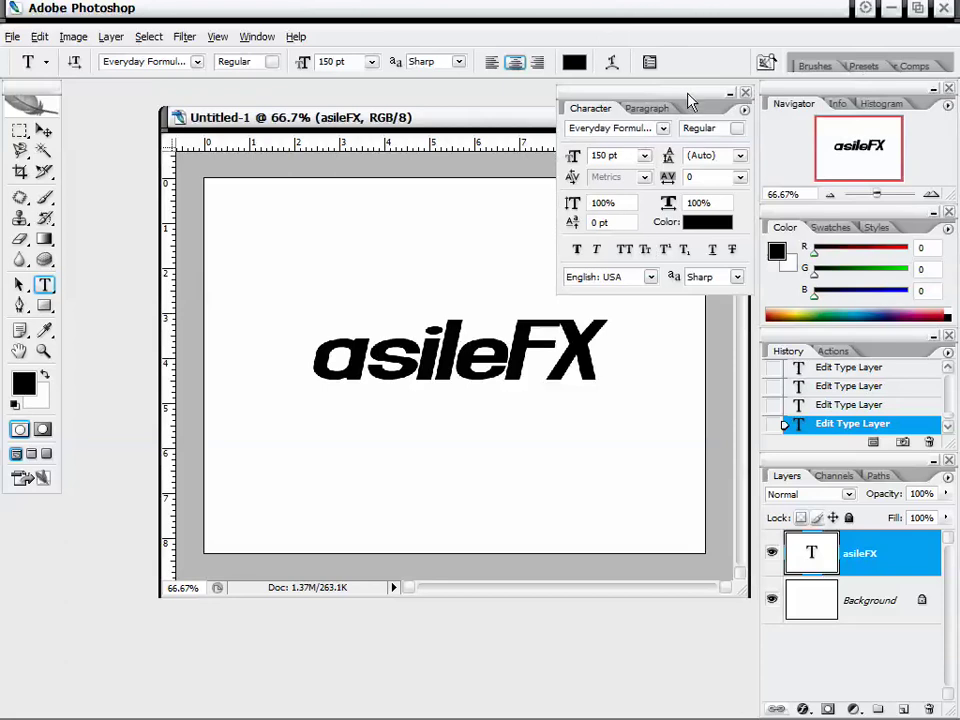
left_click_drag(688, 94, 672, 96)
left_click(640, 104)
left_click(589, 107)
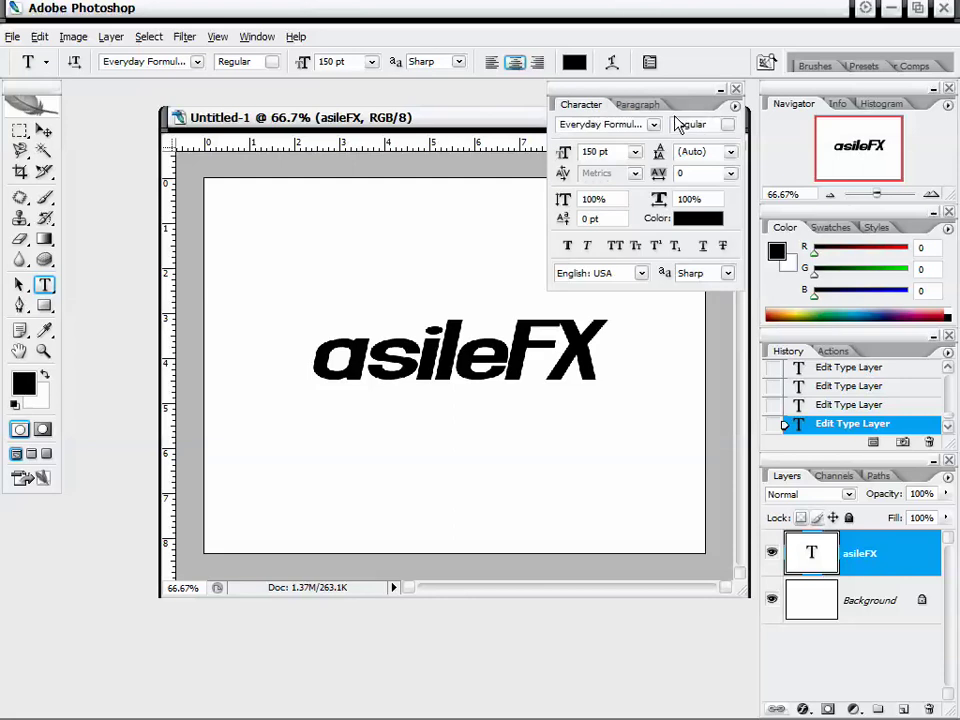
- Collapse the character and paragraph settings, park them below the document, and move the document window back to its earlier place
left_click_drag(670, 100, 671, 107)
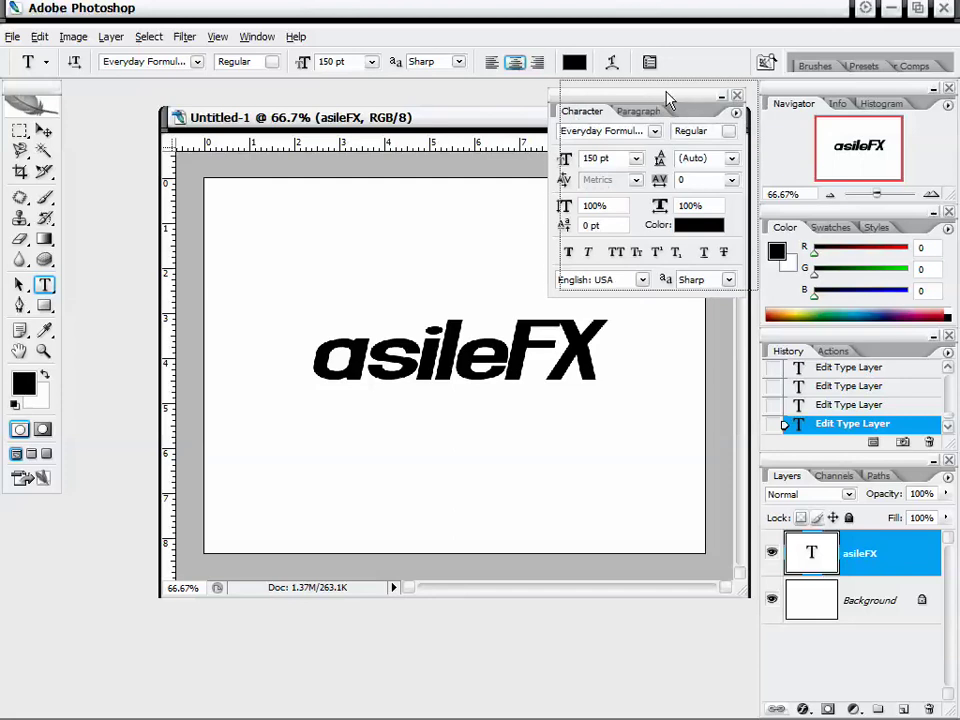
left_click_drag(669, 96, 681, 88)
left_click(733, 88)
left_click_drag(600, 105, 632, 693)
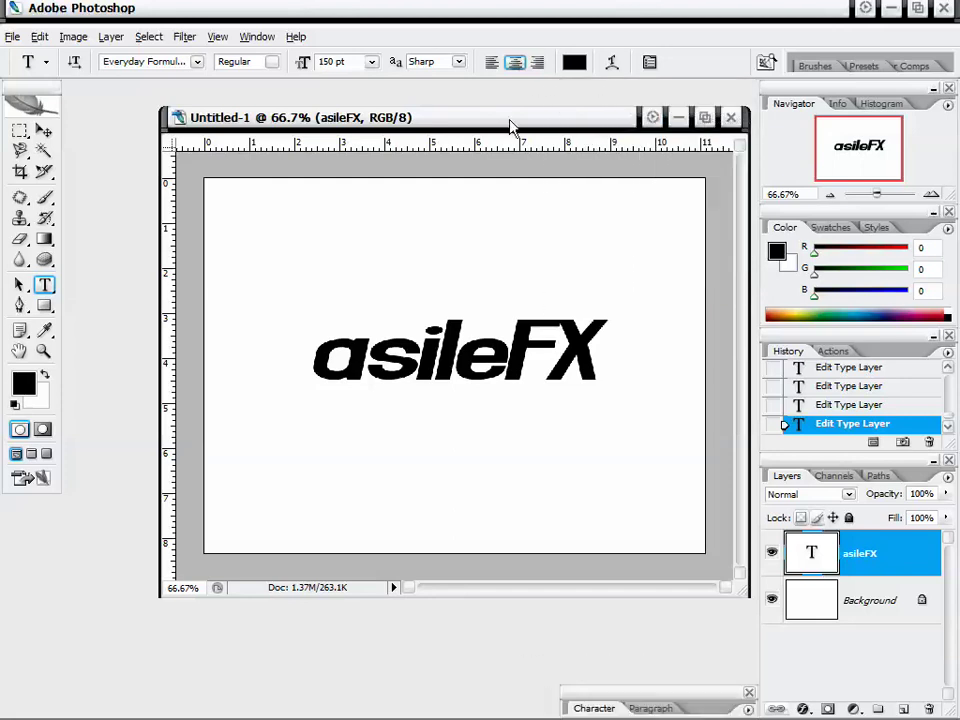
left_click_drag(510, 120, 478, 98)
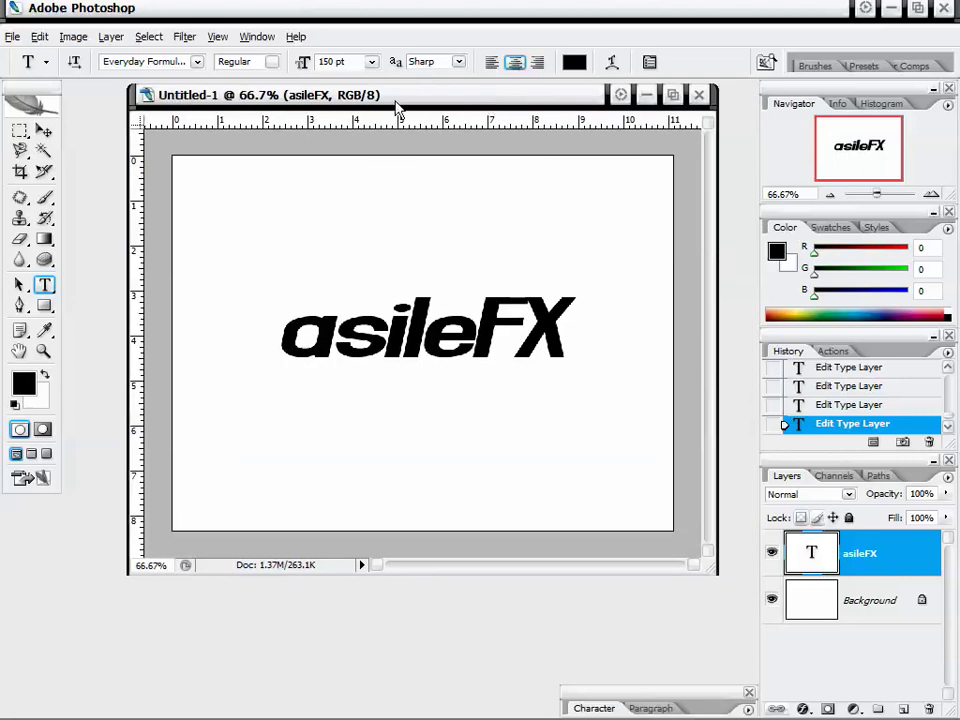
left_click_drag(396, 101, 411, 99)
- Delete the existing horizontal asileFX text layer so that only the Background remains
right_click(861, 569)
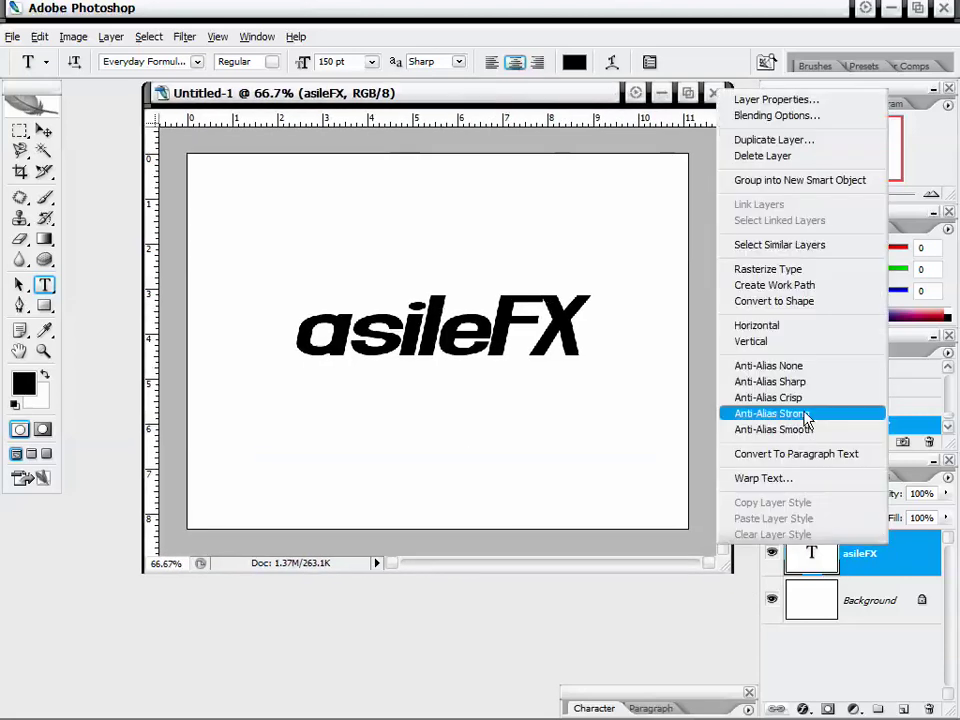
left_click(797, 156)
left_click(401, 294)
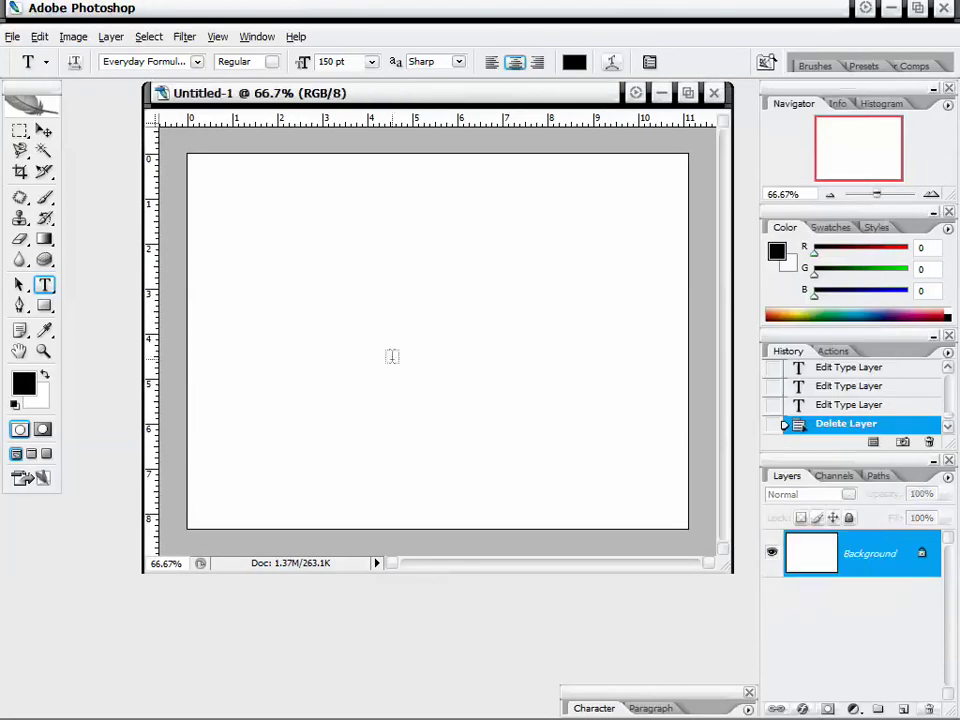
- Add the text "asileFX" with the Vertical Type tool and move it down so its first letters are on the canvas
left_click(45, 285)
left_click(130, 281)
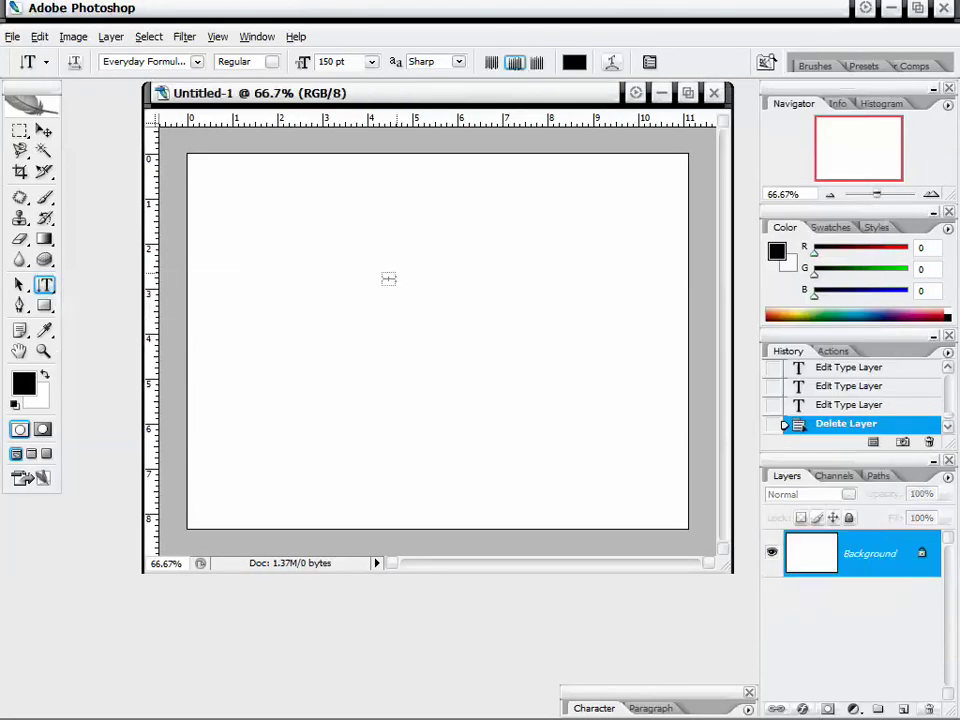
left_click(405, 219)
type("asileFX")
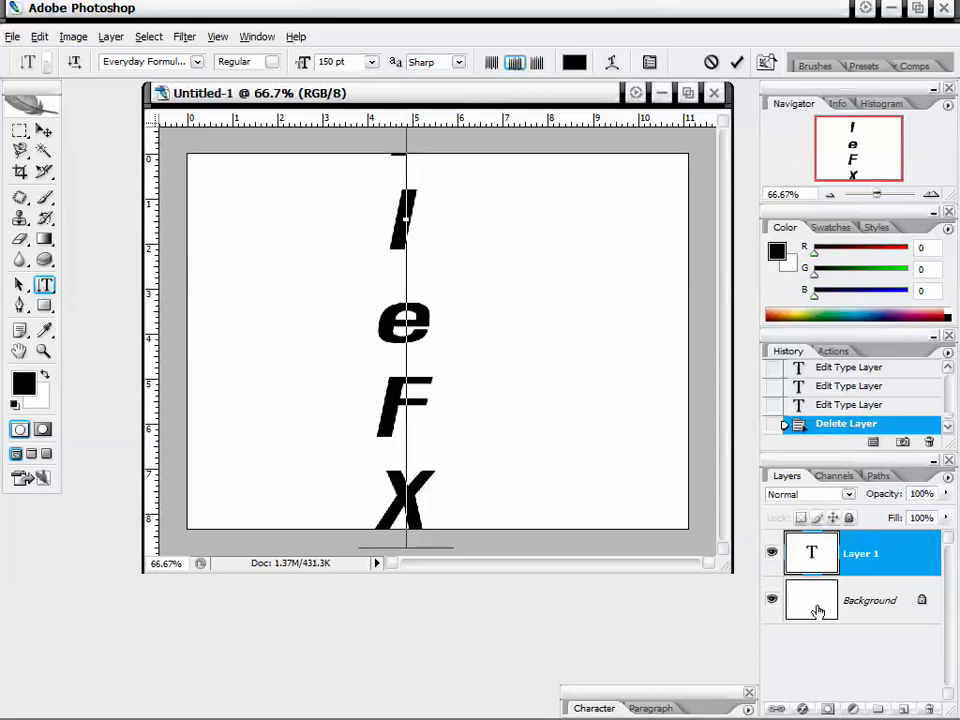
left_click(819, 560)
left_click(45, 131)
left_click_drag(466, 189, 497, 330)
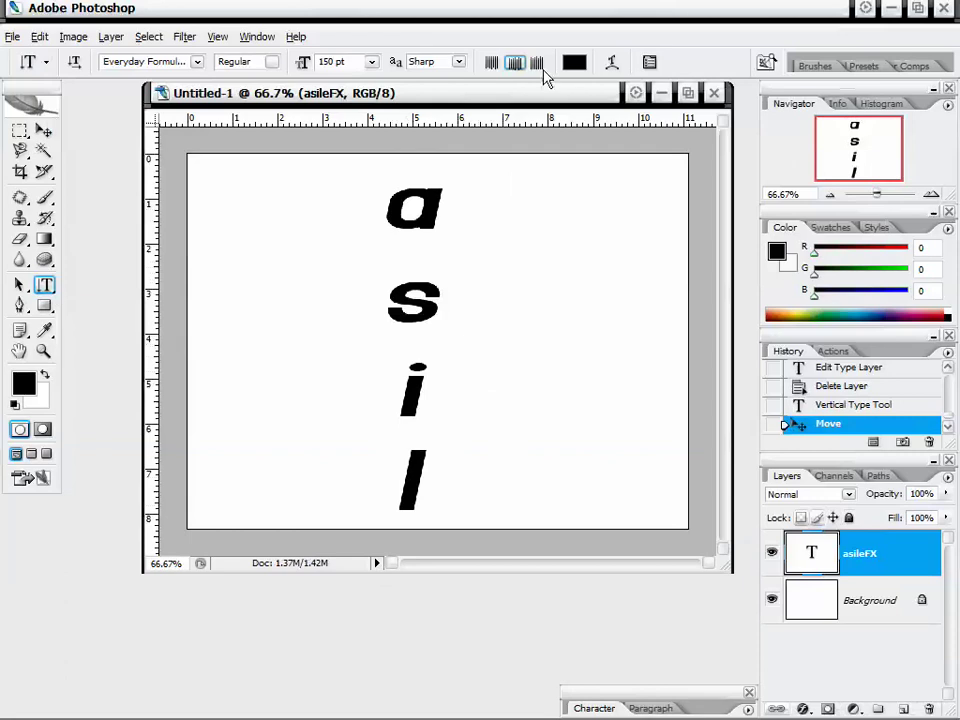
- Try the top, centre and bottom alignments on the vertical text, finish with centre alignment, and move the text back onto the canvas
left_click(491, 62)
left_click(514, 62)
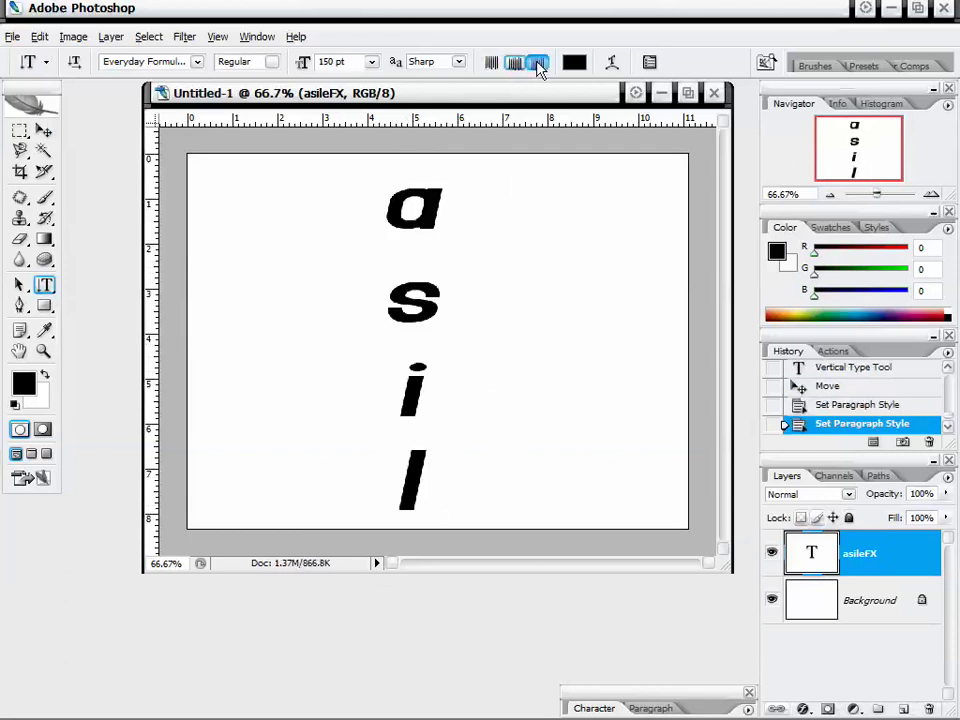
left_click(537, 62)
left_click(491, 62)
left_click(514, 62)
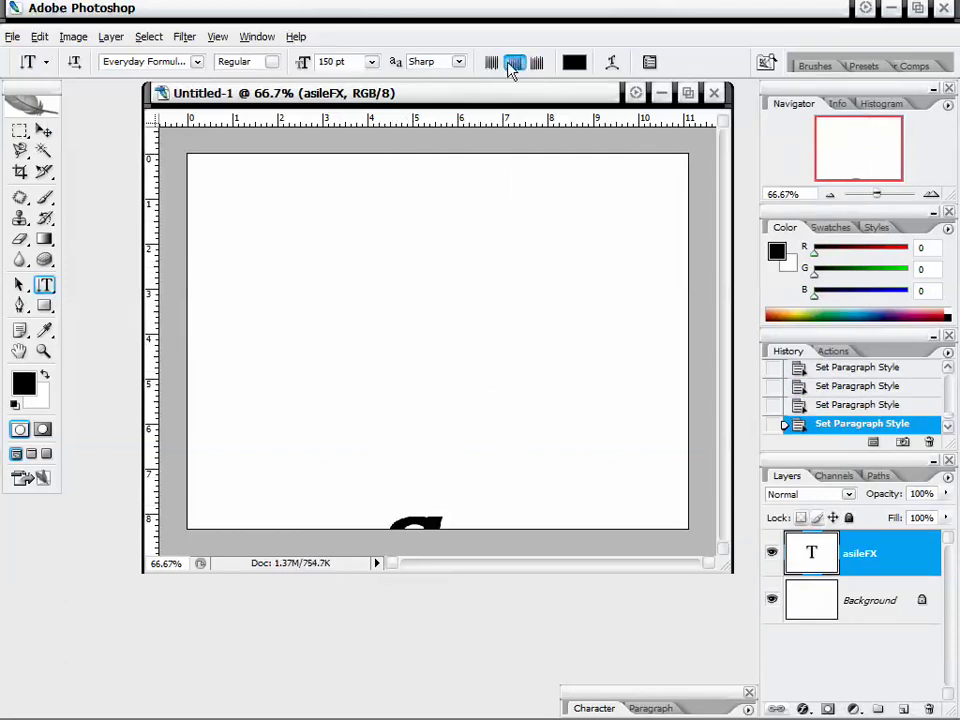
left_click(44, 130)
left_click_drag(354, 240, 385, 190)
- Delete the vertical asileFX text layer
right_click(853, 555)
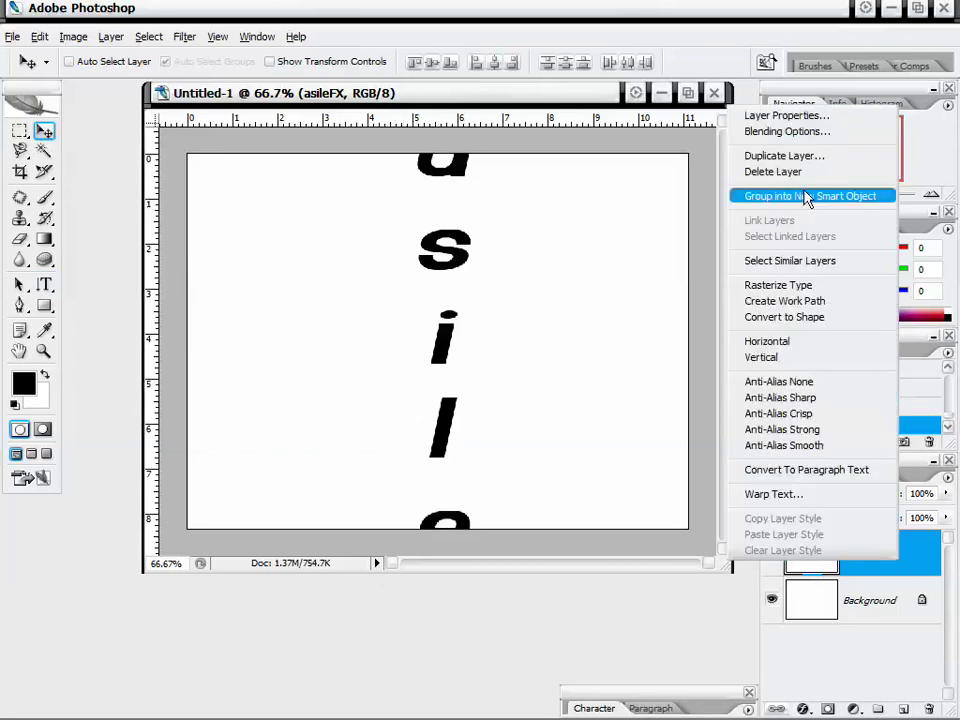
left_click(800, 172)
left_click(414, 299)
- Create an "asileFX" text-shaped selection on the Background with the Horizontal Type Mask tool
left_click(44, 285)
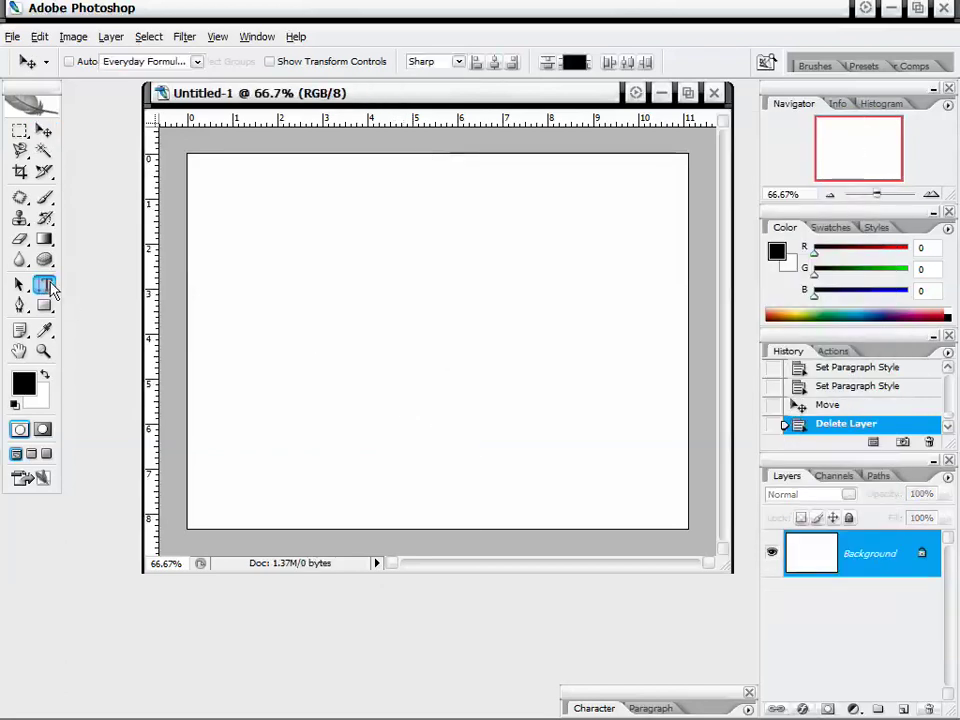
right_click(44, 285)
left_click(150, 320)
left_click(303, 319)
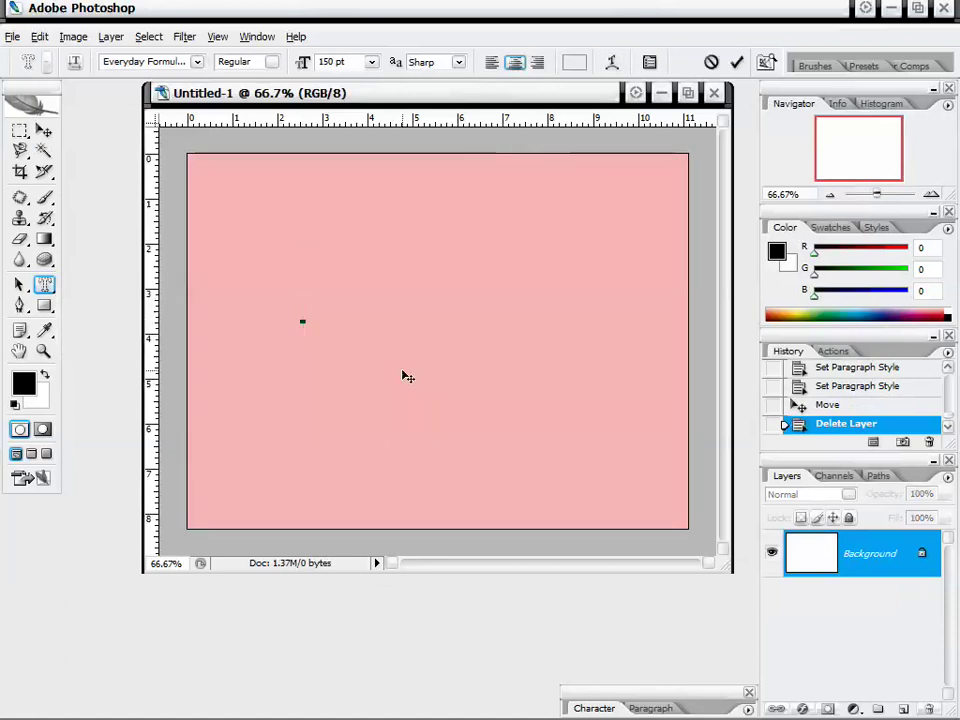
type("asileFX")
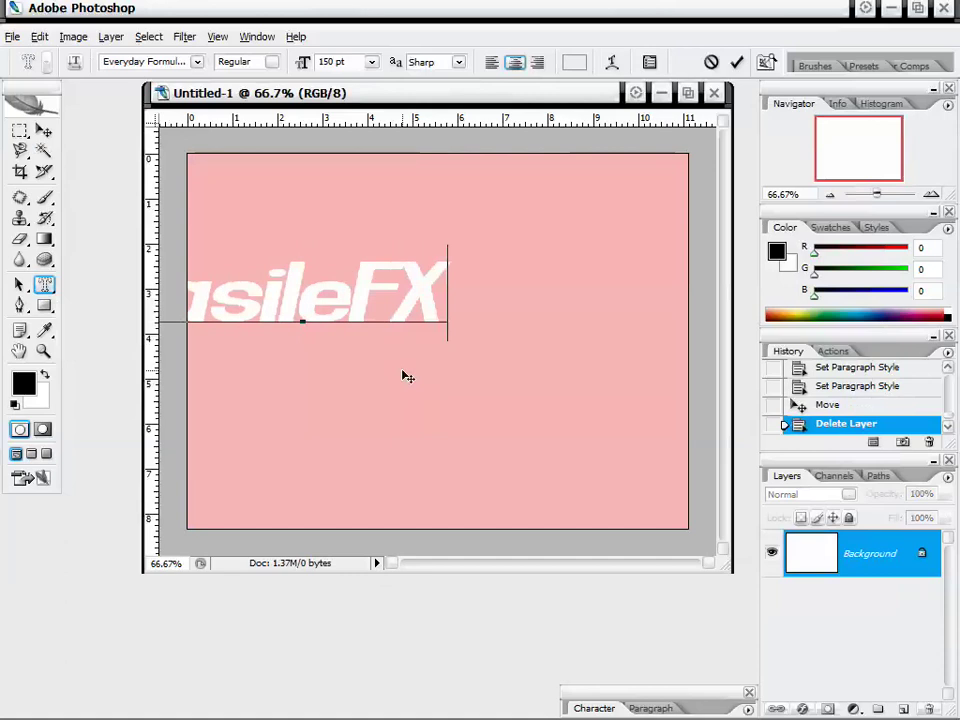
left_click(861, 557)
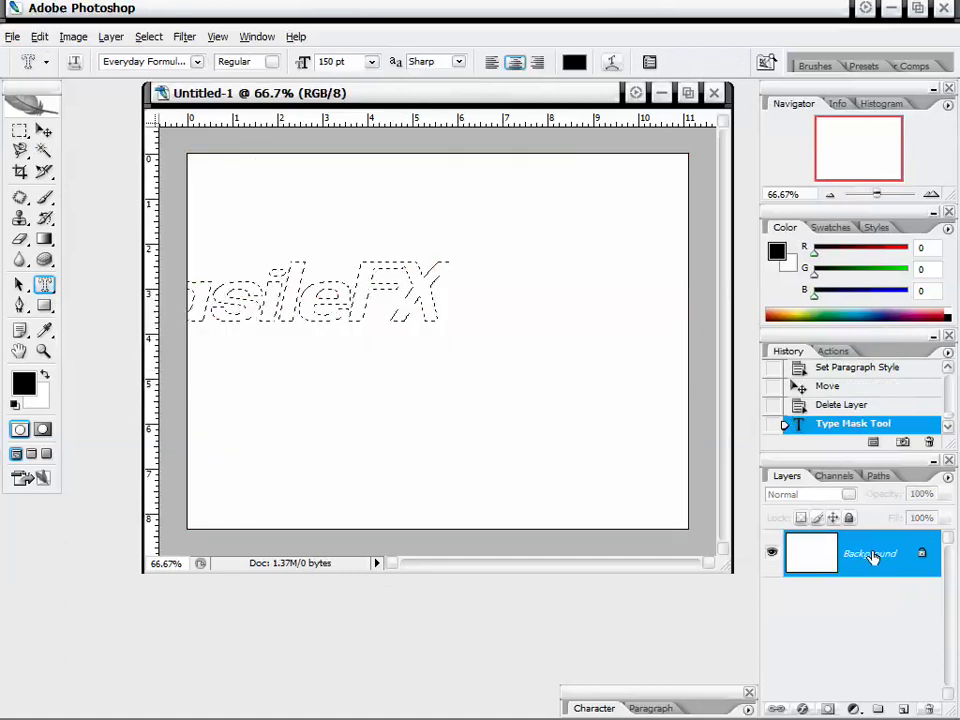
- Try to move the text-shaped selection on the locked Background layer
left_click(44, 131)
left_click(510, 362)
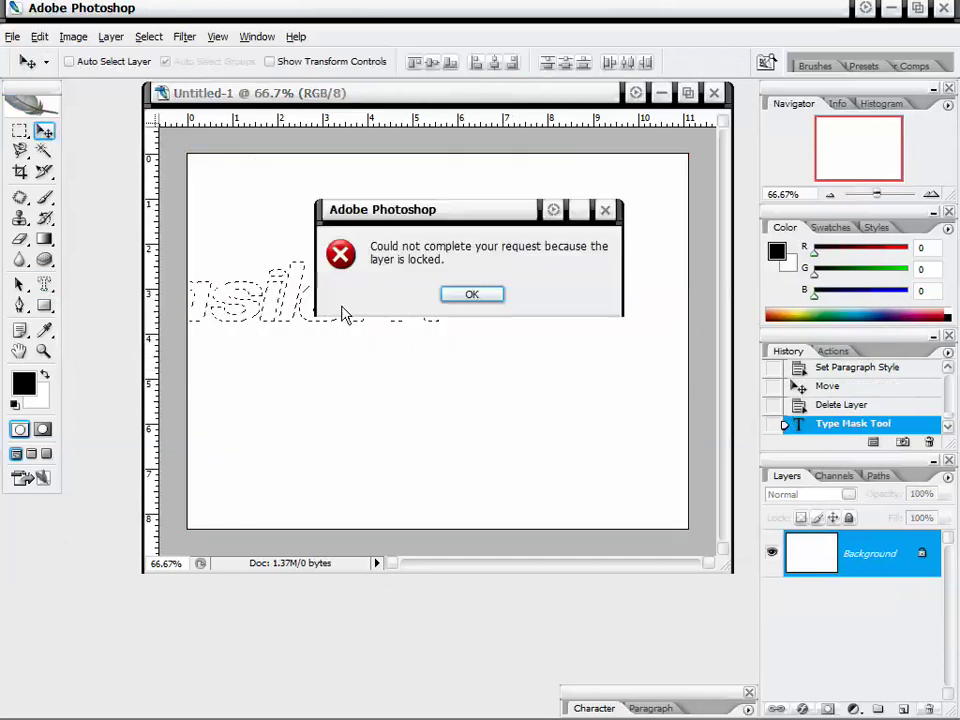
left_click(472, 294)
left_click(399, 366)
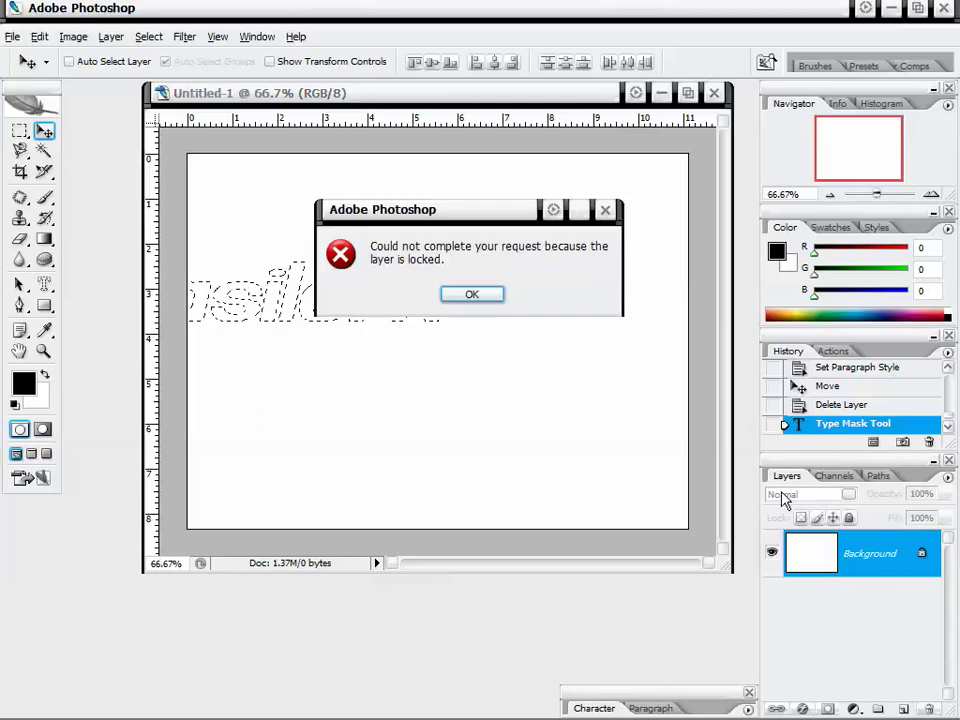
left_click(490, 298)
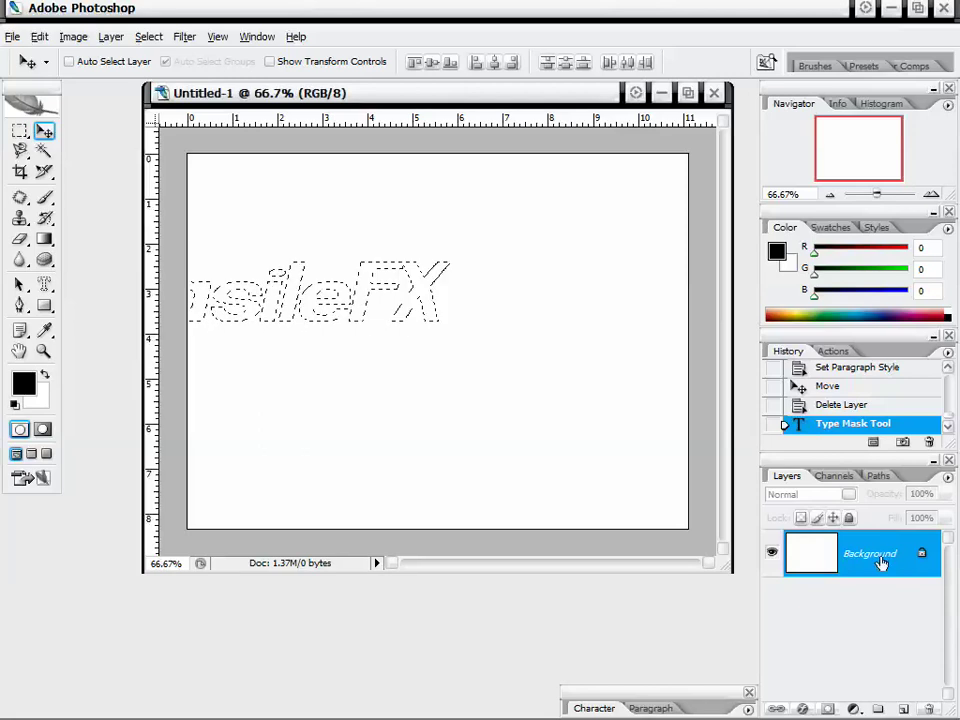
- Deselect the text outline and add a new empty layer above the Background
left_click(20, 131)
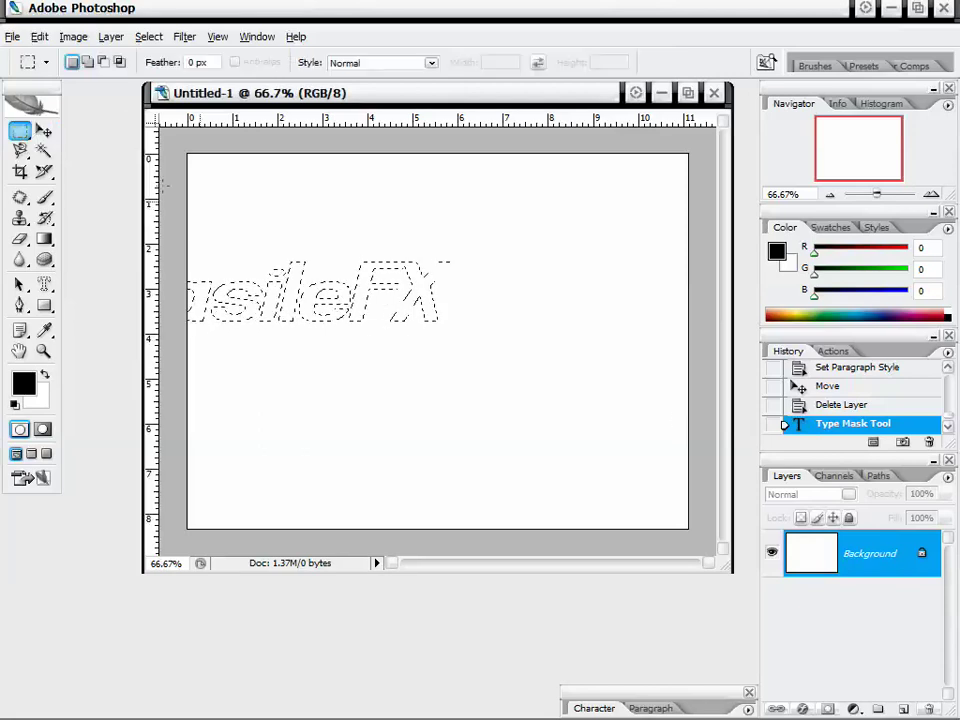
right_click(489, 304)
left_click(520, 313)
left_click(946, 477)
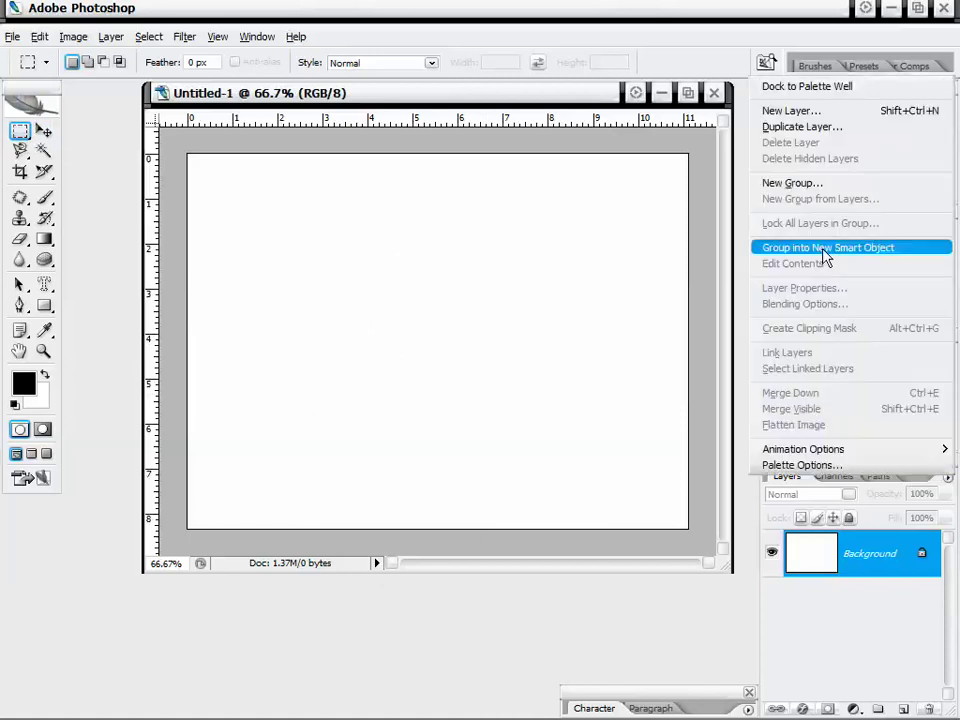
left_click(820, 109)
left_click(745, 268)
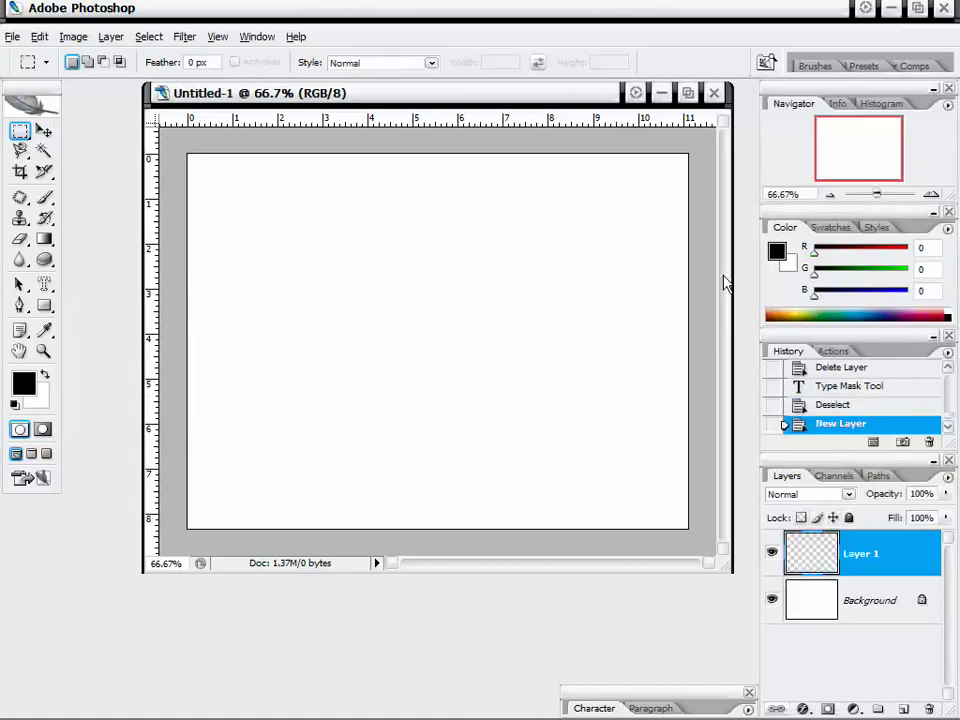
- Create an "asileFX" text-shaped selection on the new empty layer with the Horizontal Type Mask tool
left_click(44, 284)
left_click(365, 333)
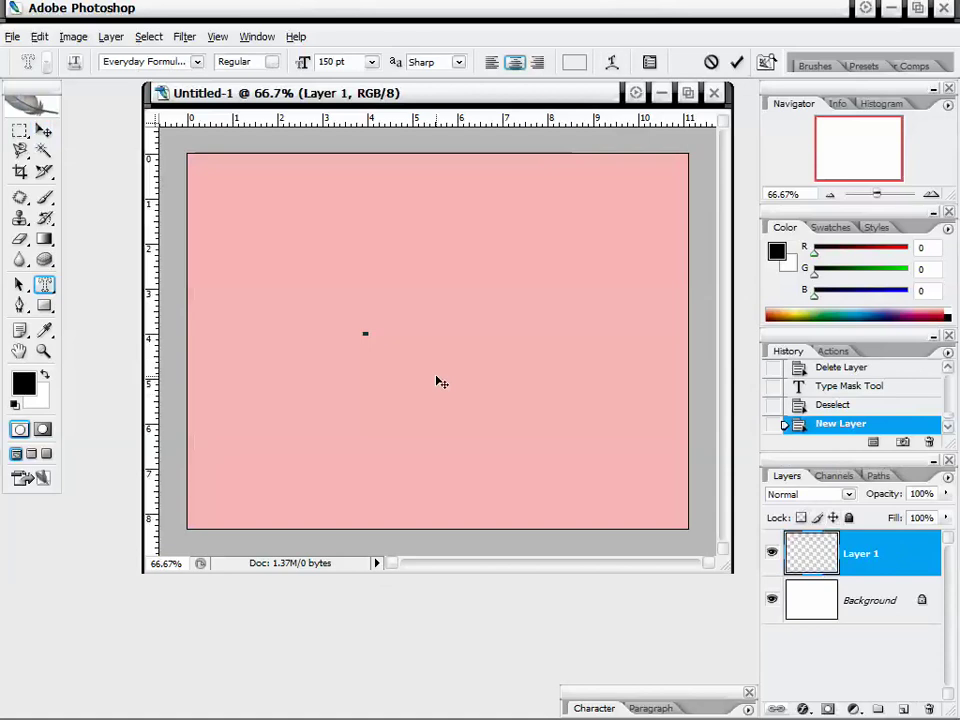
type("asilef")
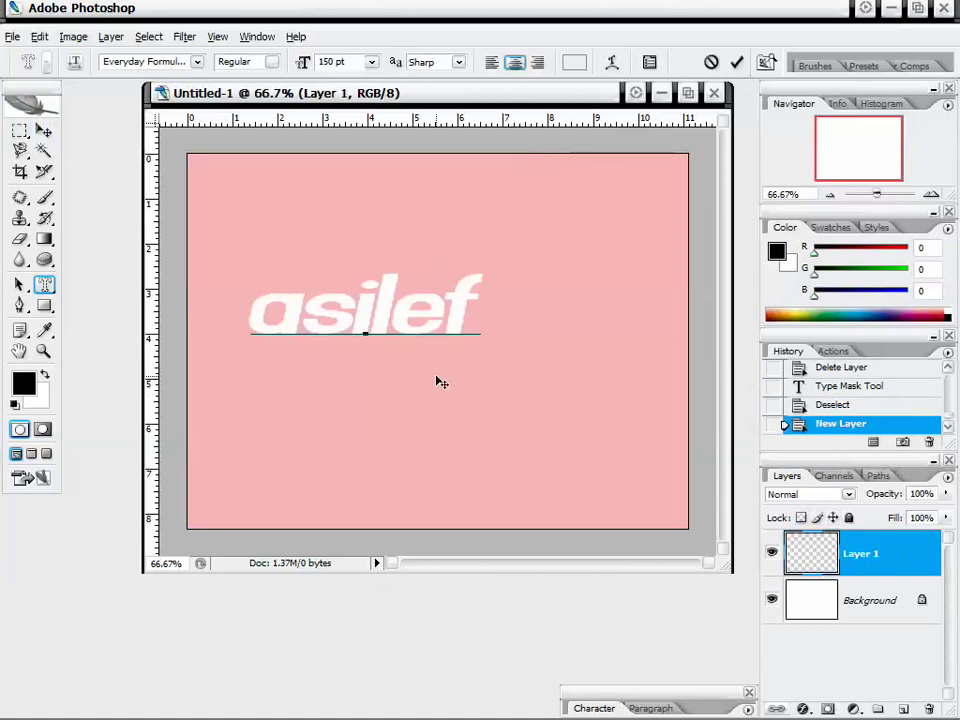
key("BackSpace")
type("FX")
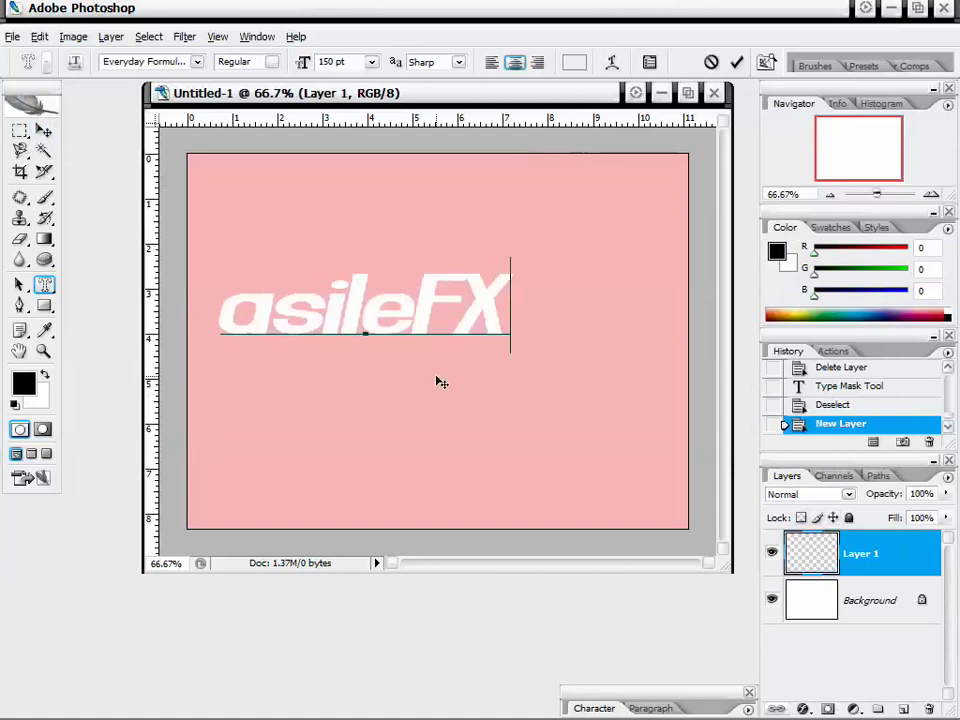
left_click(868, 546)
- Move the asileFX text-shaped selection around the canvas and leave it slightly below the centre
left_click(48, 131)
left_click_drag(404, 274, 474, 311)
left_click(463, 294)
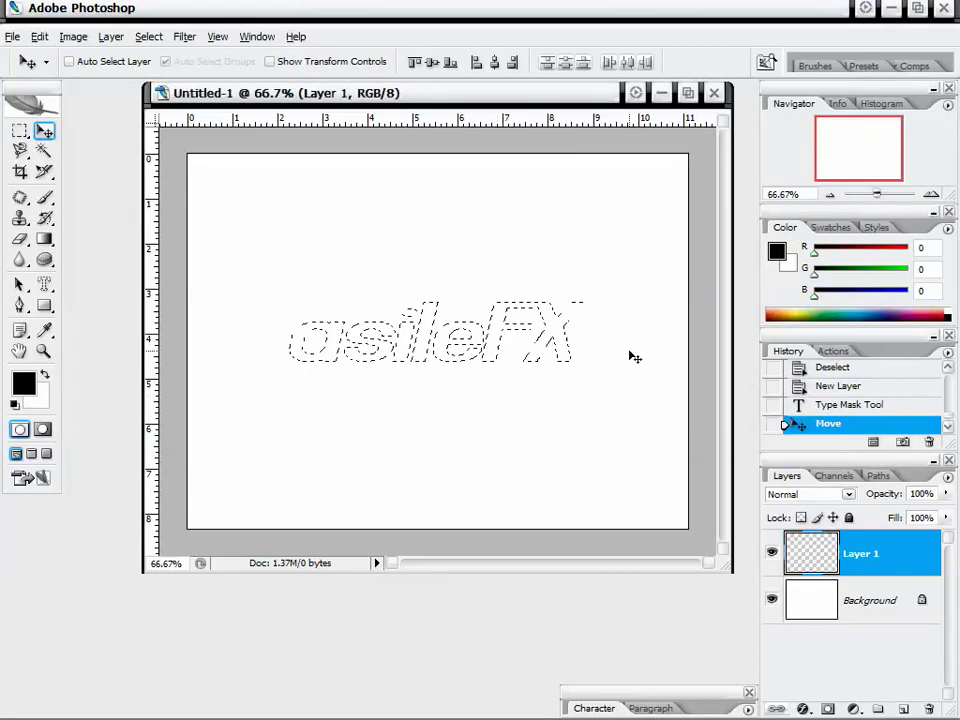
left_click_drag(634, 356, 492, 455)
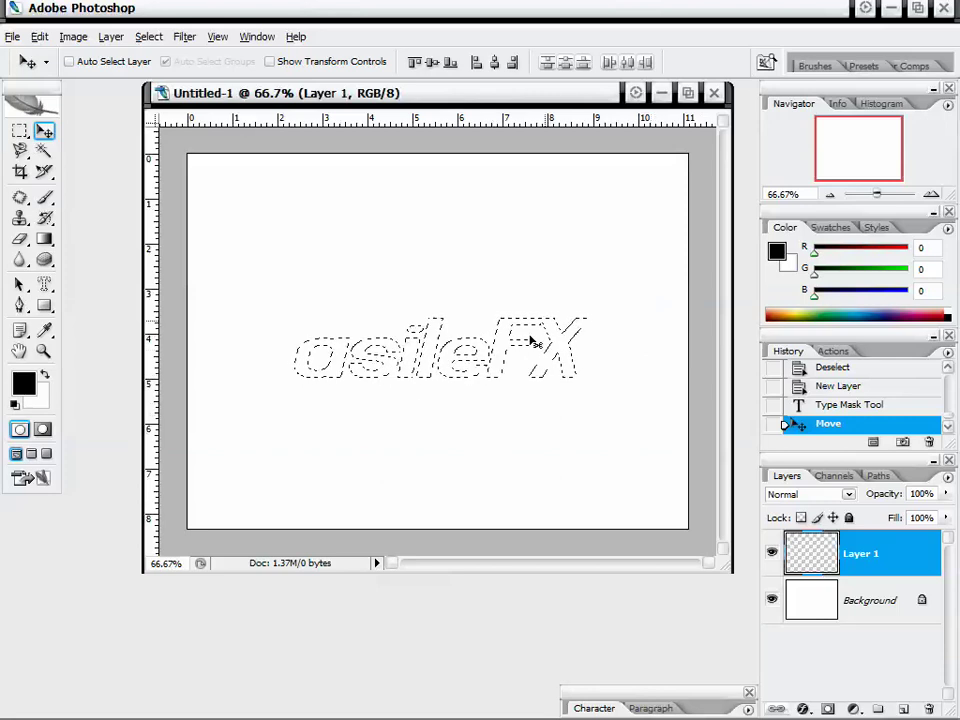
- Deselect the asileFX outline on the empty layer
key("m")
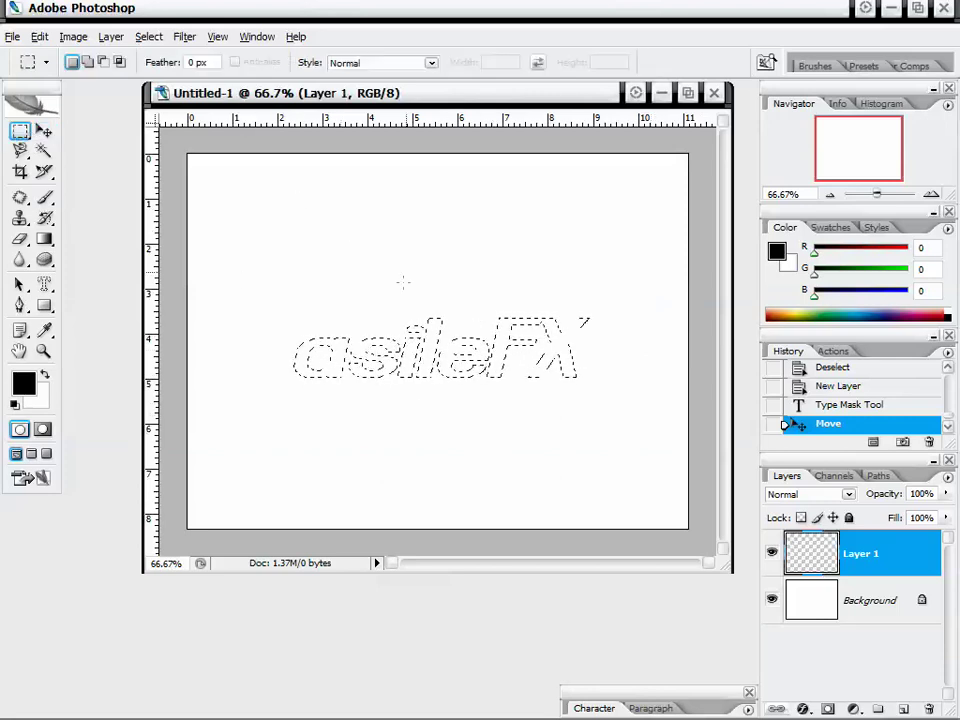
right_click(412, 260)
left_click(440, 274)
- Add the text "asileFX" with the Horizontal Type tool and move it to the centre of the canvas
left_click(44, 284)
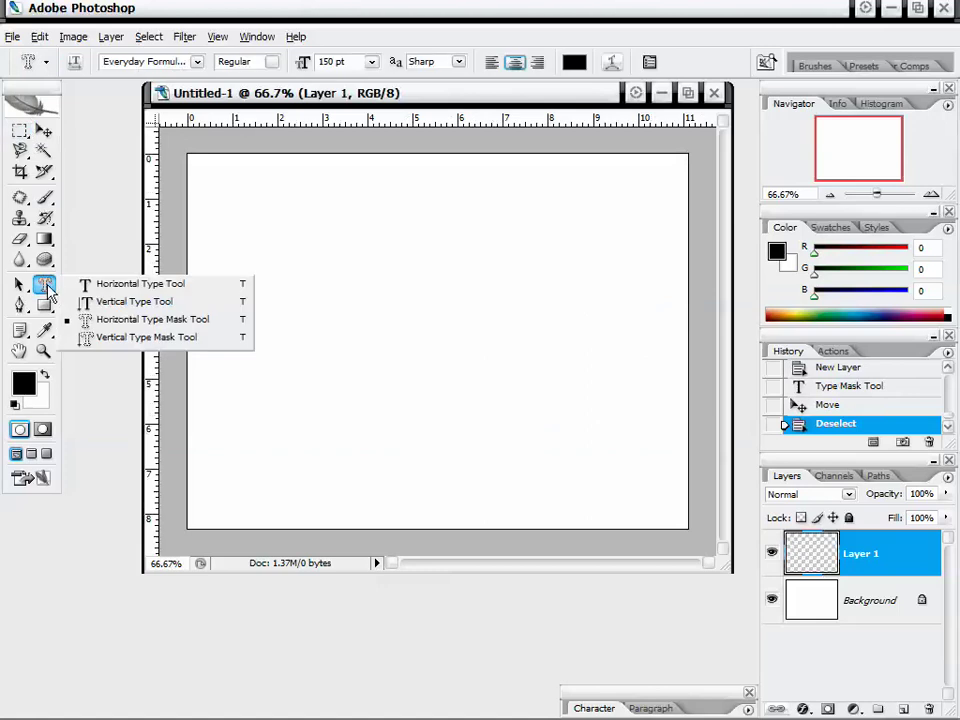
left_click(105, 282)
left_click(357, 322)
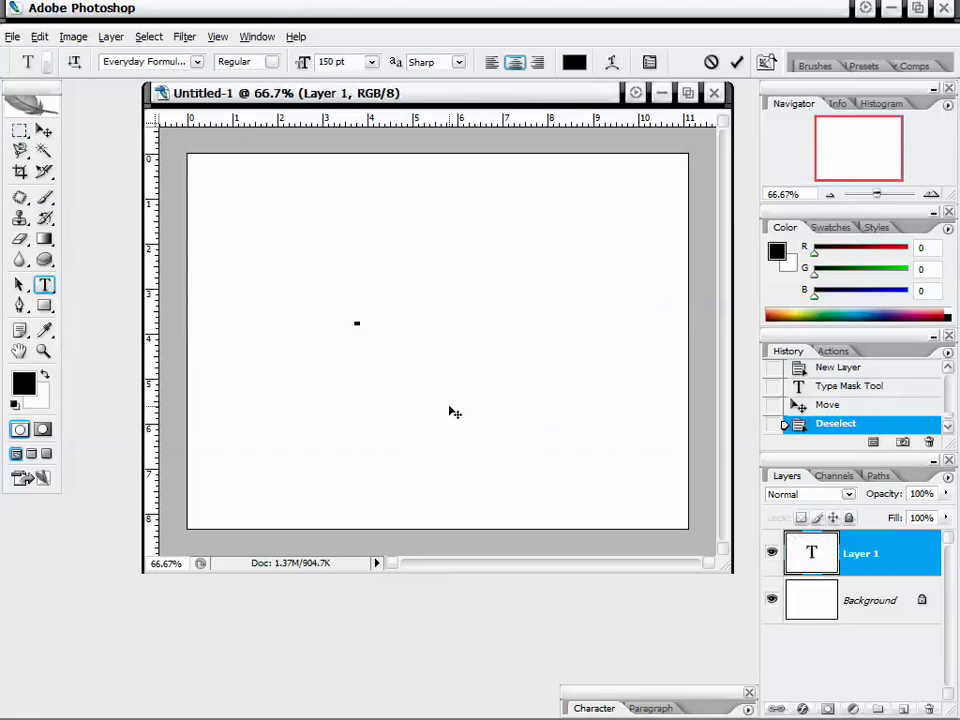
type("asileFX")
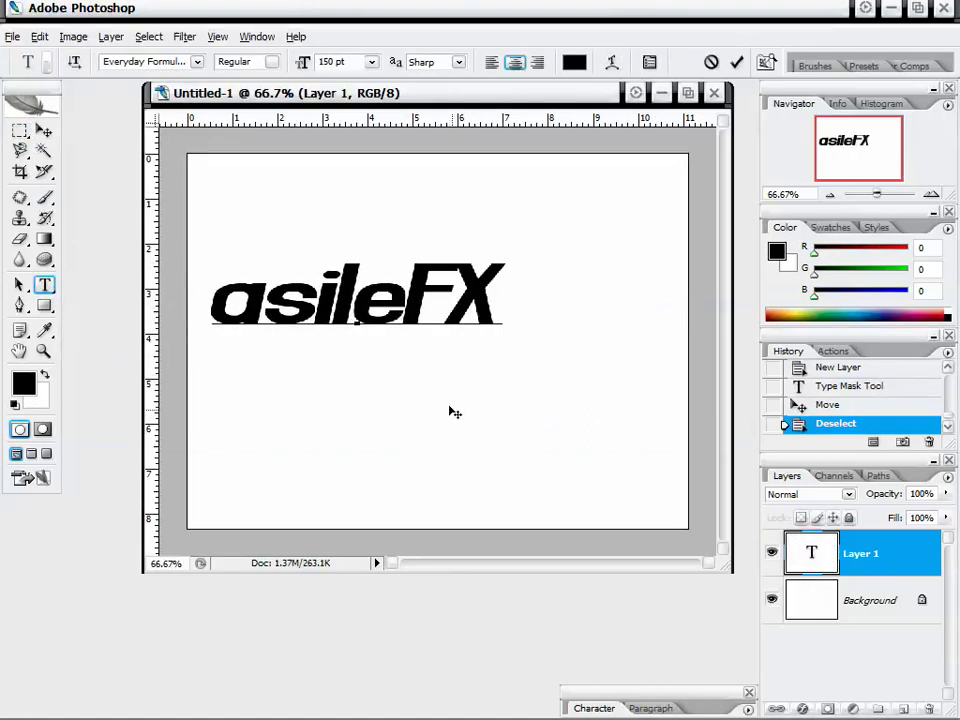
left_click(857, 570)
left_click(45, 131)
left_click_drag(373, 280, 435, 302)
mouse_move(560, 376)
left_mouse_down()
mouse_move(602, 416)
mouse_move(576, 377)
left_mouse_up()
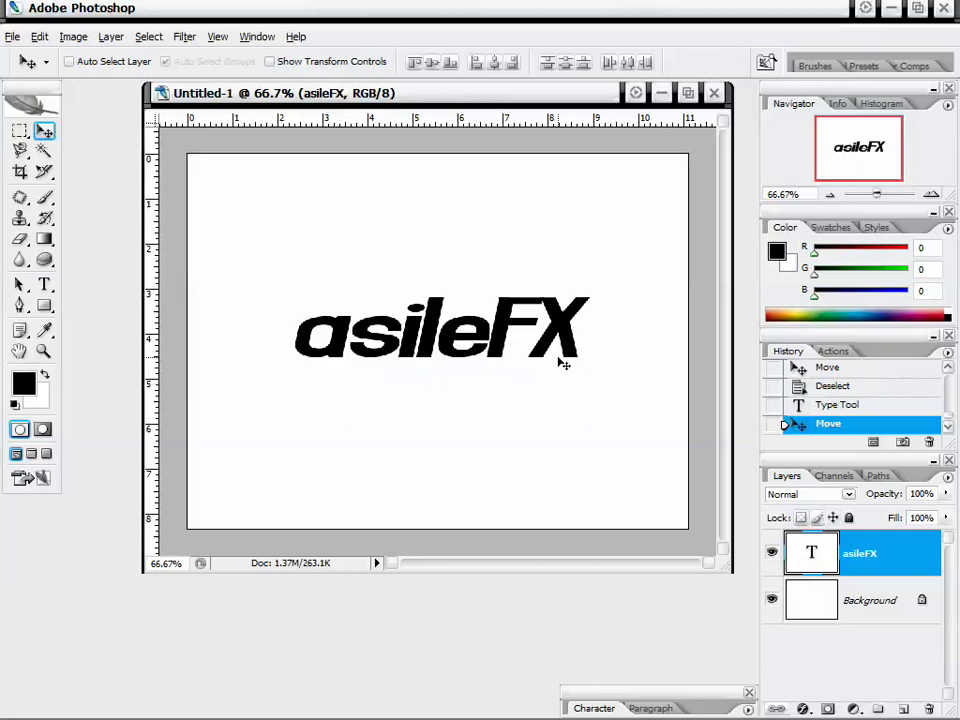
- Hide and reshow the asileFX text layer, and try the Eraser on it but decline rasterizing the type
left_click(771, 553)
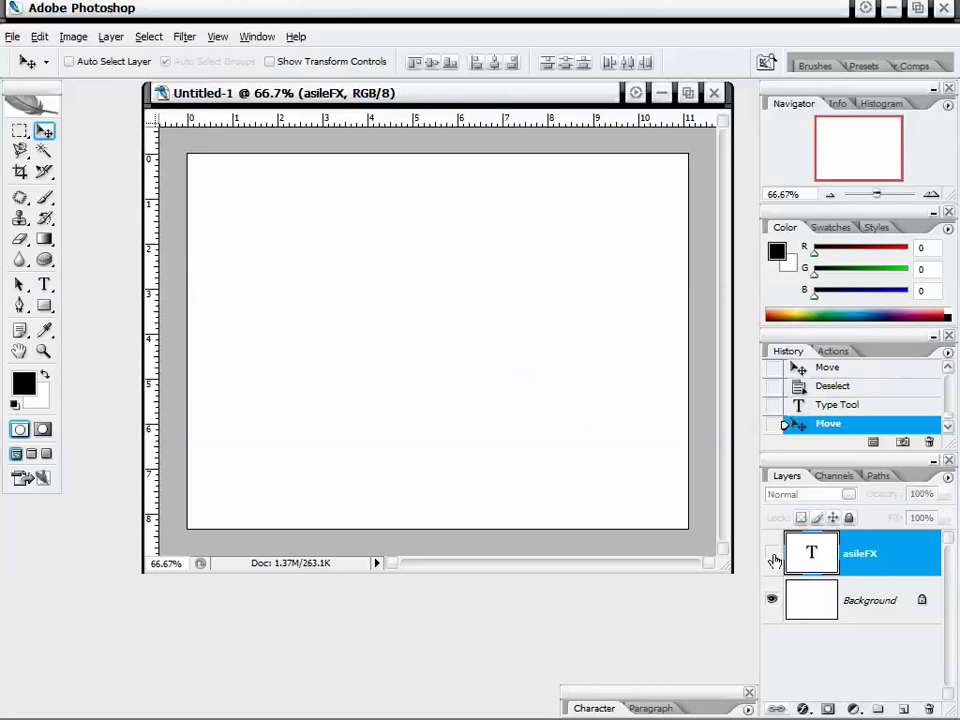
left_click(771, 553)
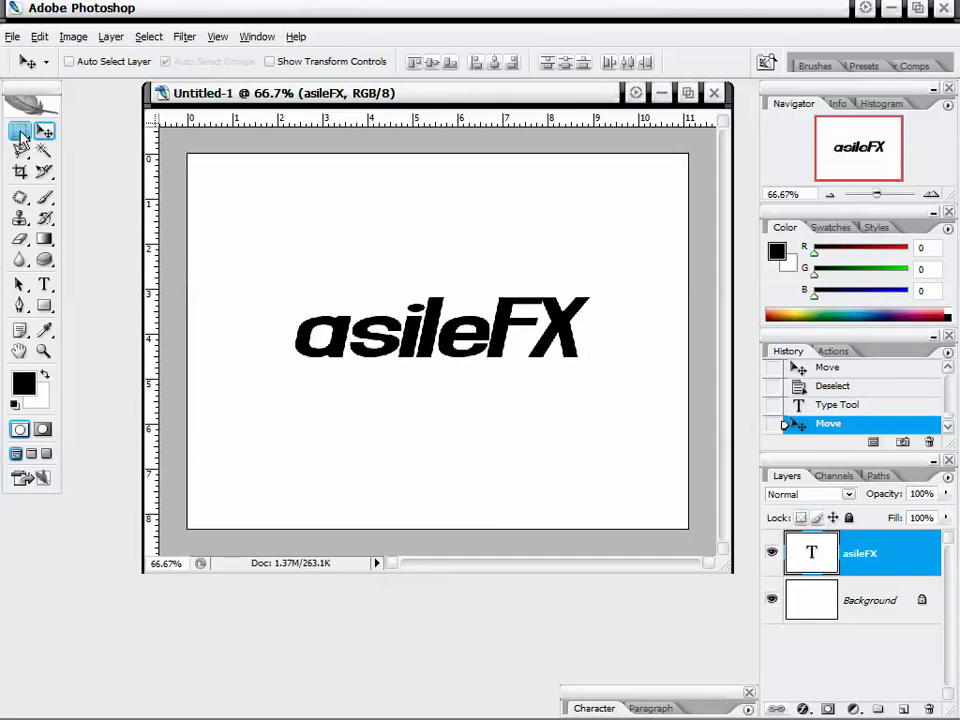
left_click(19, 238)
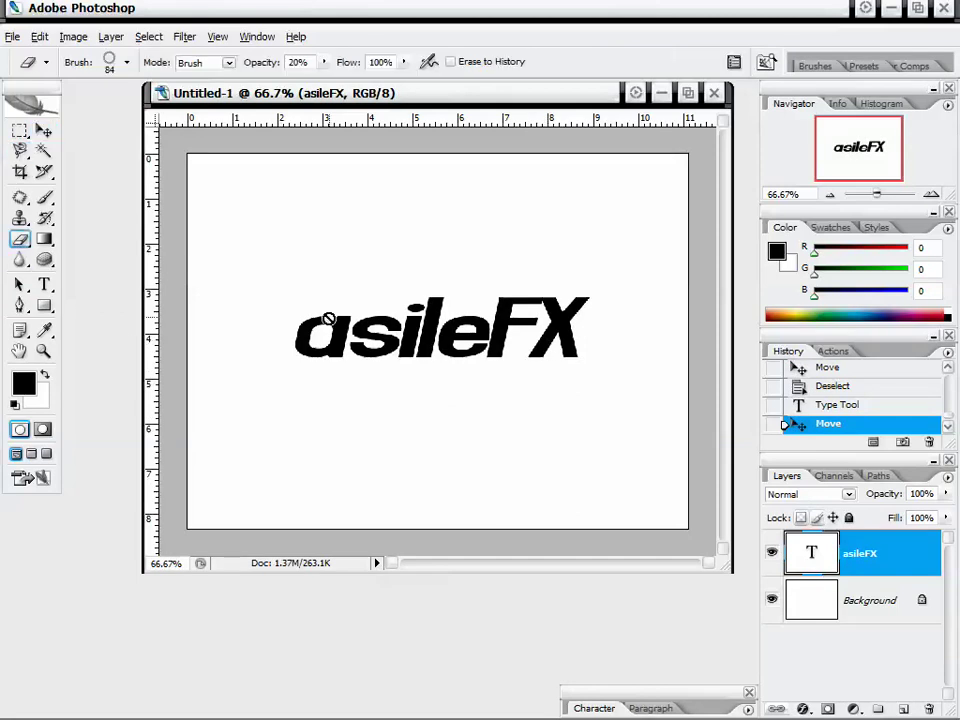
left_click(275, 276)
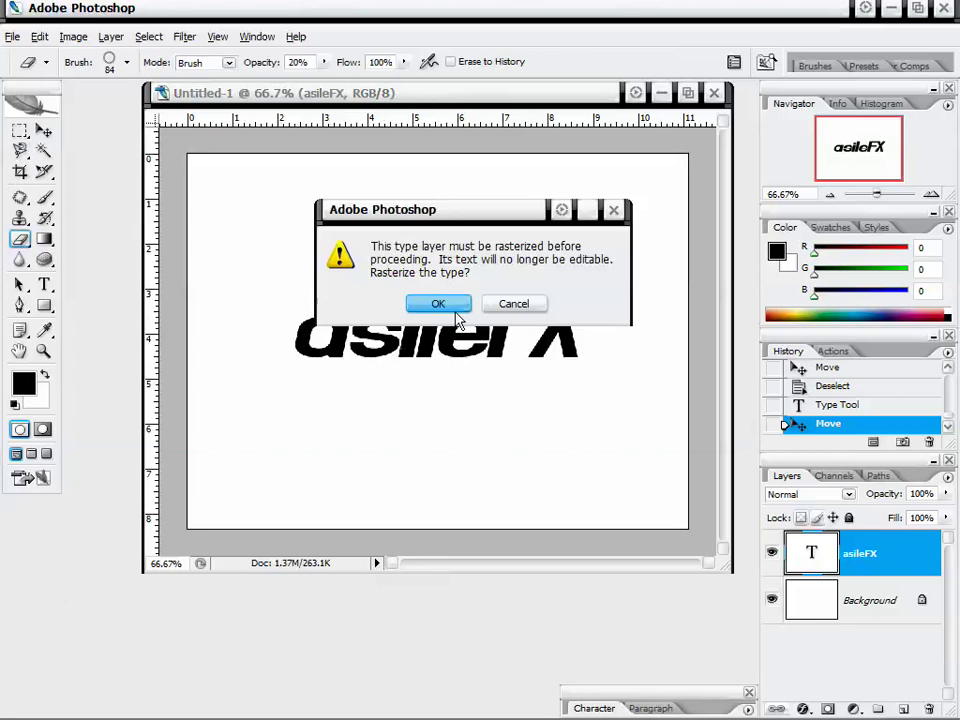
left_click(516, 304)
left_click(516, 304)
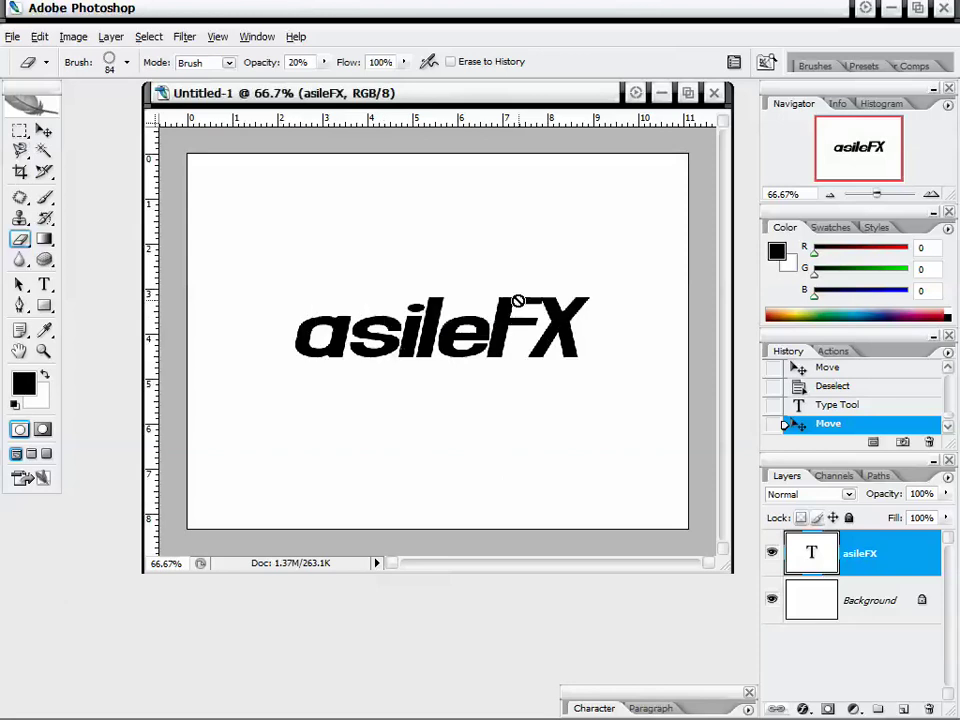
- Rasterize the type of the asileFX text layer
left_click(931, 194)
left_click(931, 194)
left_click_drag(867, 150, 838, 151)
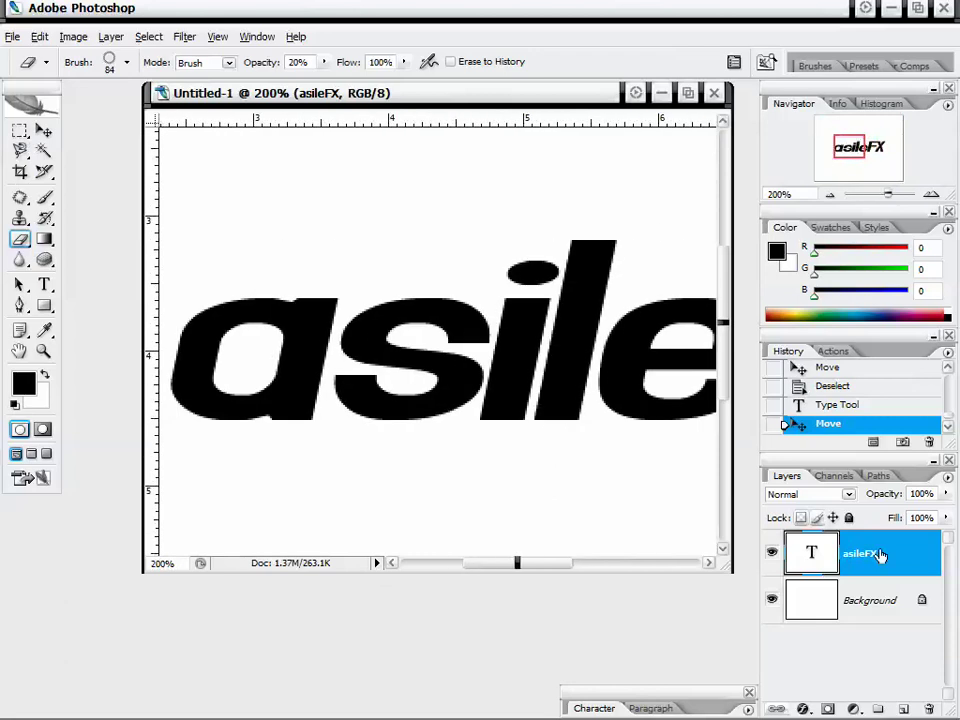
right_click(896, 556)
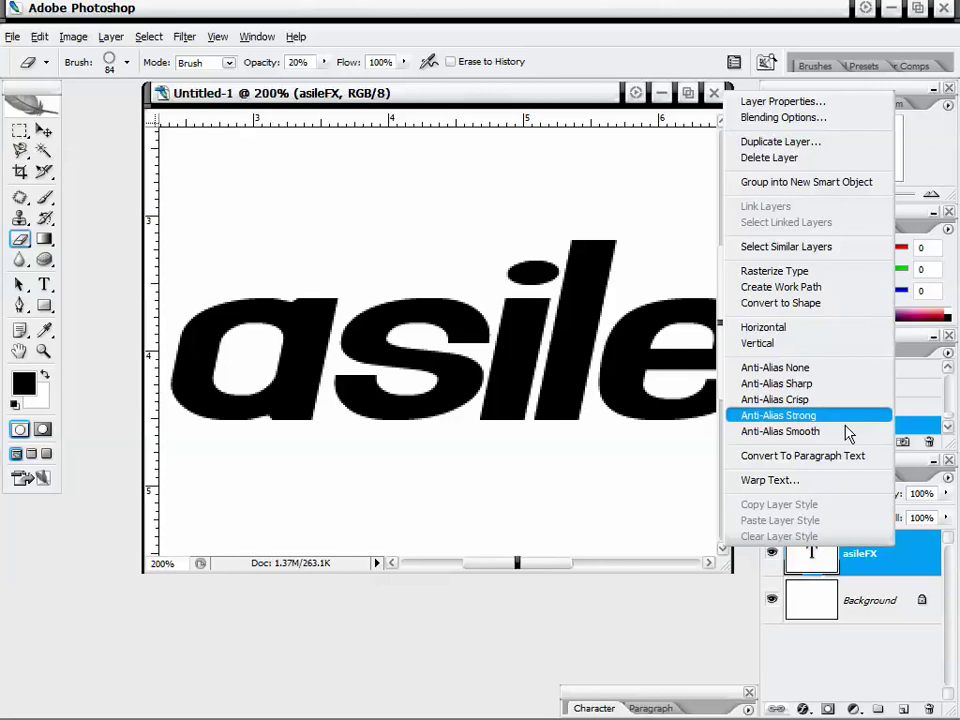
left_click(843, 277)
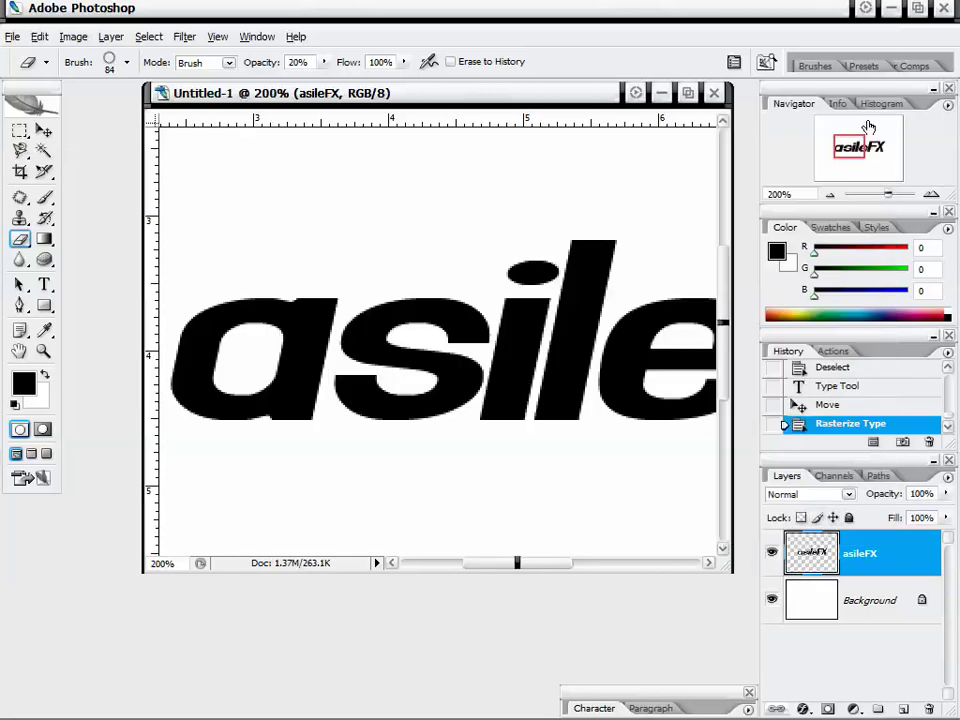
- Set the Eraser to a 10 px brush with 82% hardness and 100% opacity
mouse_move(866, 143)
left_mouse_down()
mouse_move(877, 152)
mouse_move(866, 143)
left_mouse_up()
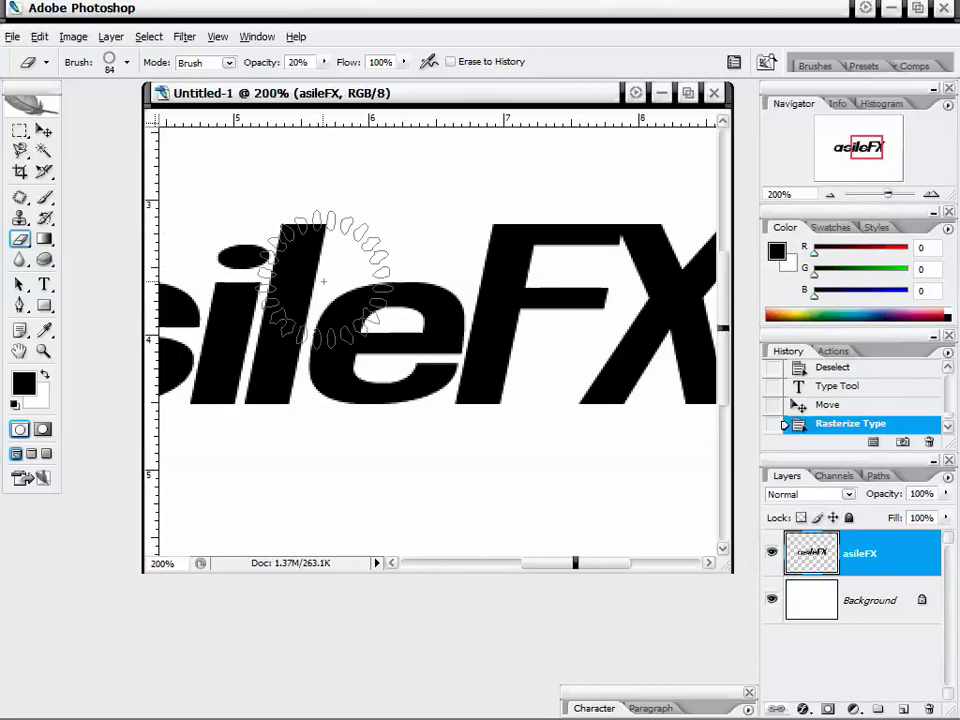
right_click(412, 272)
left_click(556, 452)
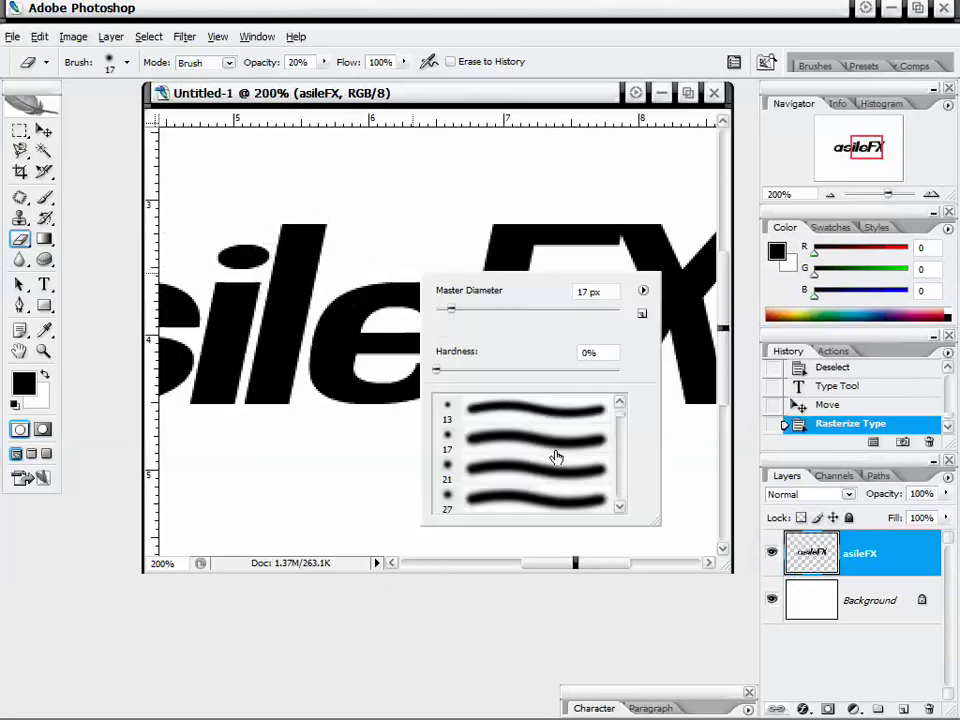
left_click_drag(537, 370, 587, 369)
left_click_drag(451, 309, 446, 310)
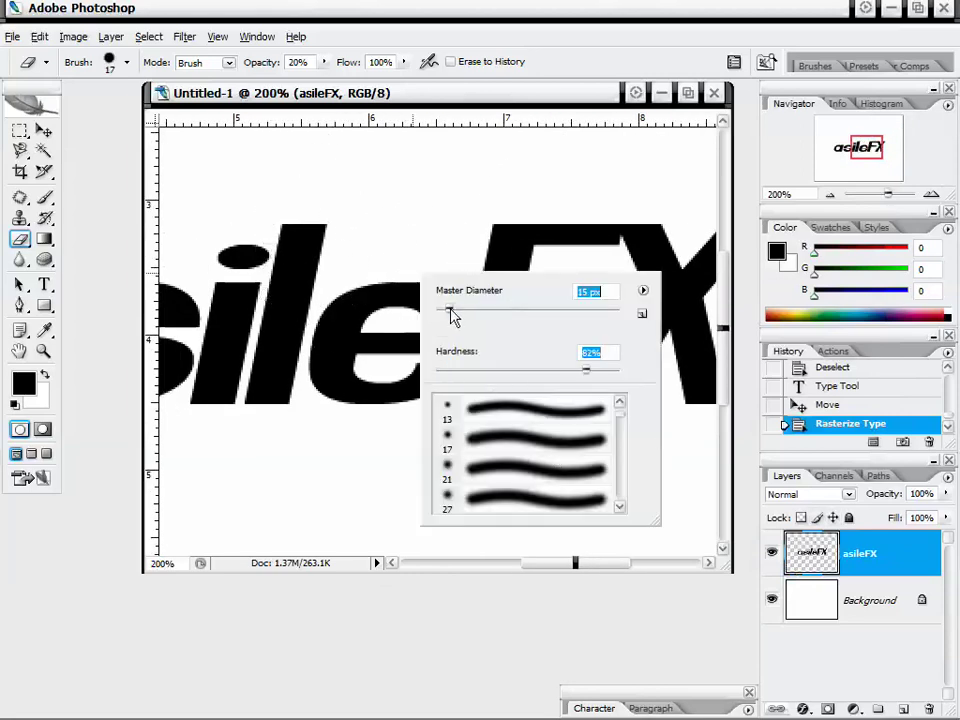
left_click(845, 143)
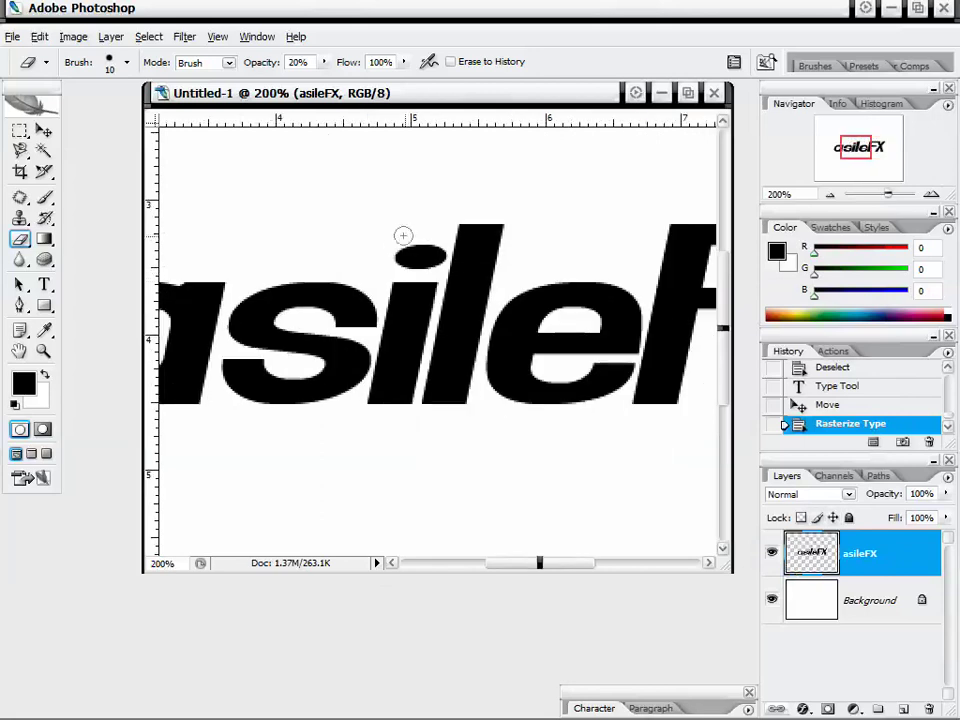
left_click_drag(416, 246, 408, 210)
mouse_move(322, 62)
left_mouse_down()
mouse_move(321, 76)
mouse_move(457, 72)
mouse_move(418, 6)
left_mouse_up()
- Erase the dot of the i and the middle bar of the F in the rasterized asileFX text
left_click_drag(407, 255, 414, 261)
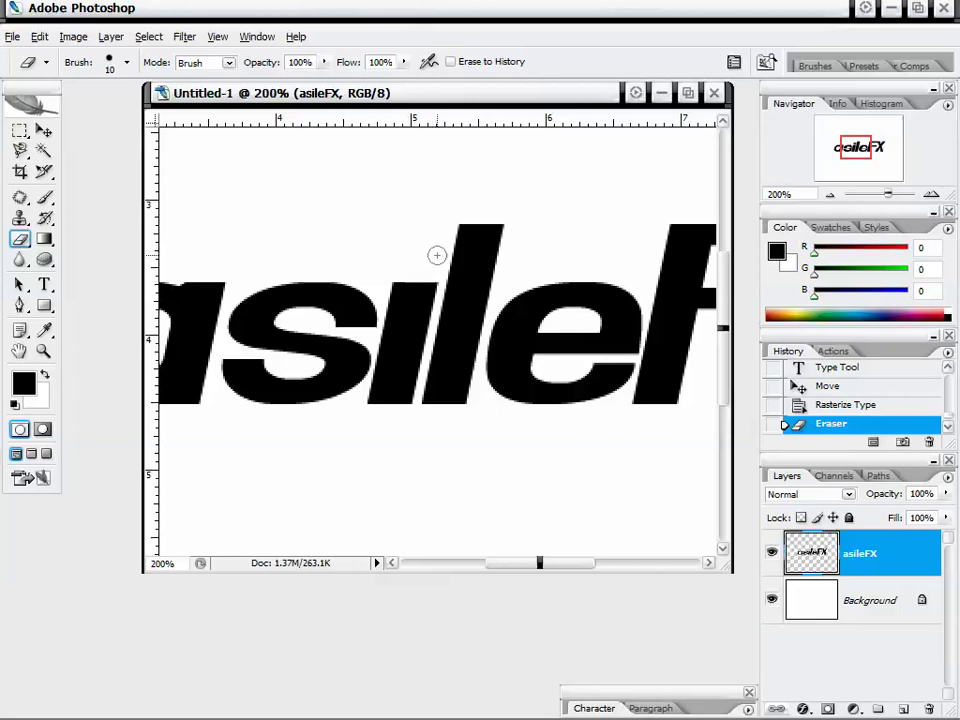
left_click(437, 255)
left_click(831, 194)
left_click(831, 194)
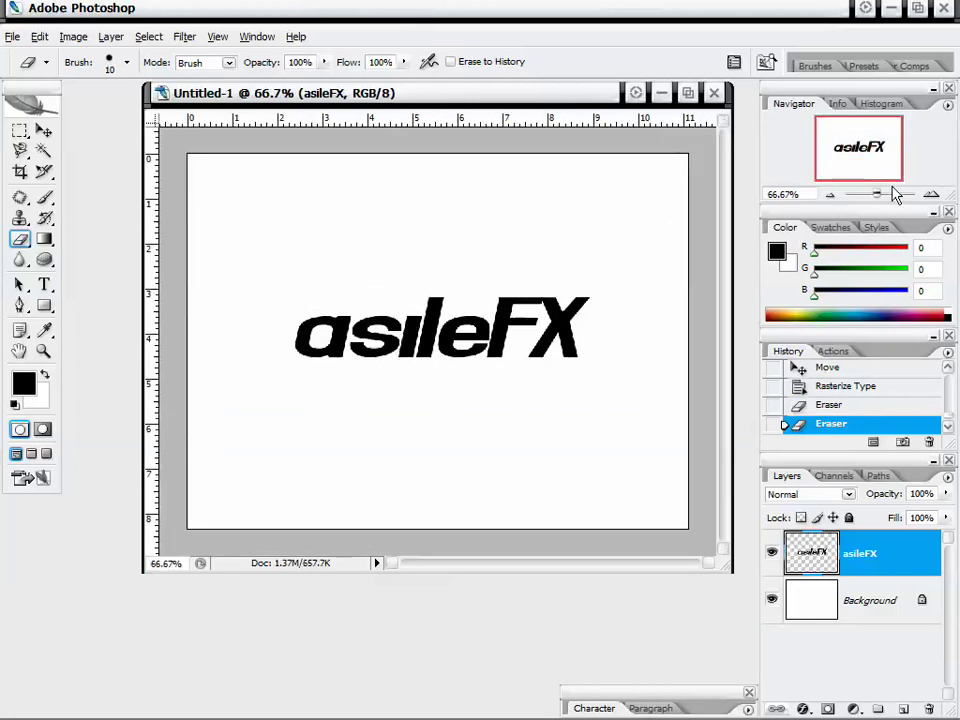
left_click(931, 194)
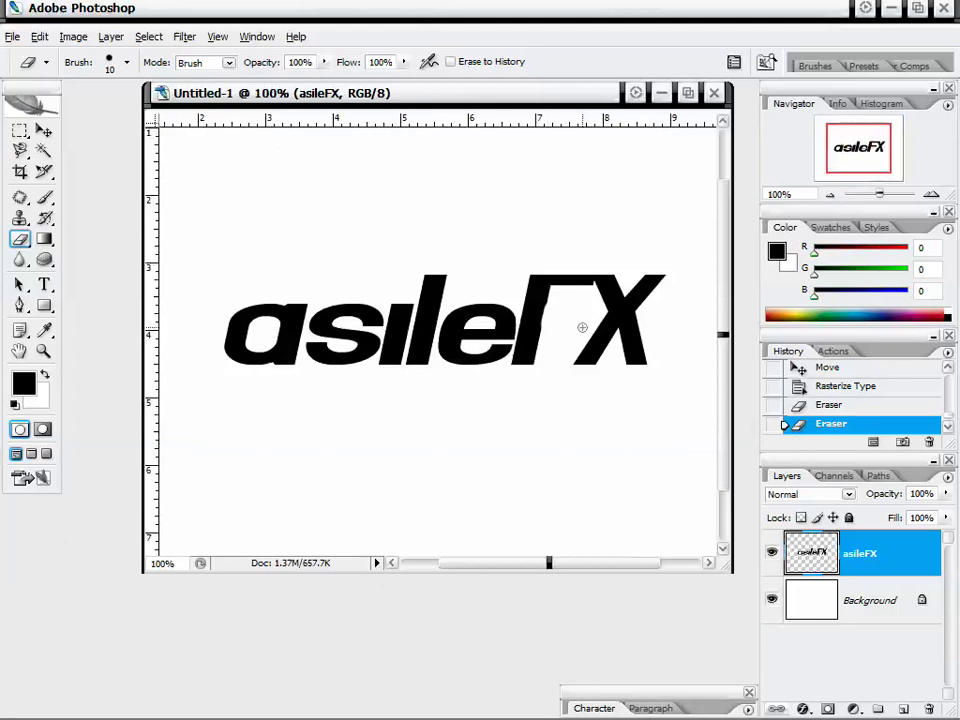
left_click_drag(582, 327, 581, 323)
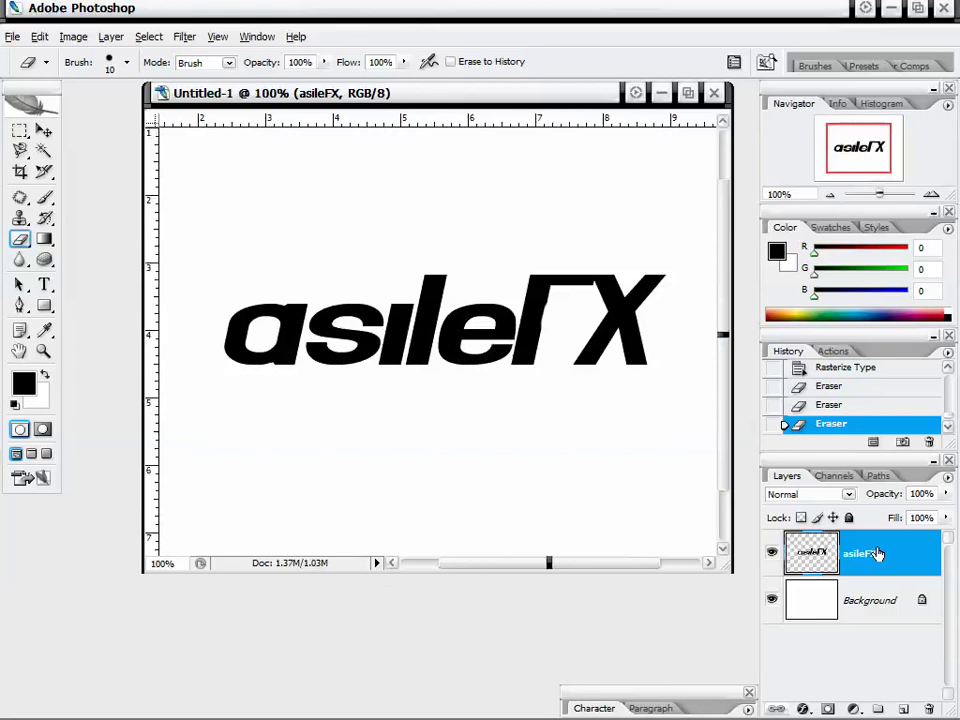
- Undo the erasing and the rasterizing by deleting the Rasterize Type state from the history
right_click(865, 374)
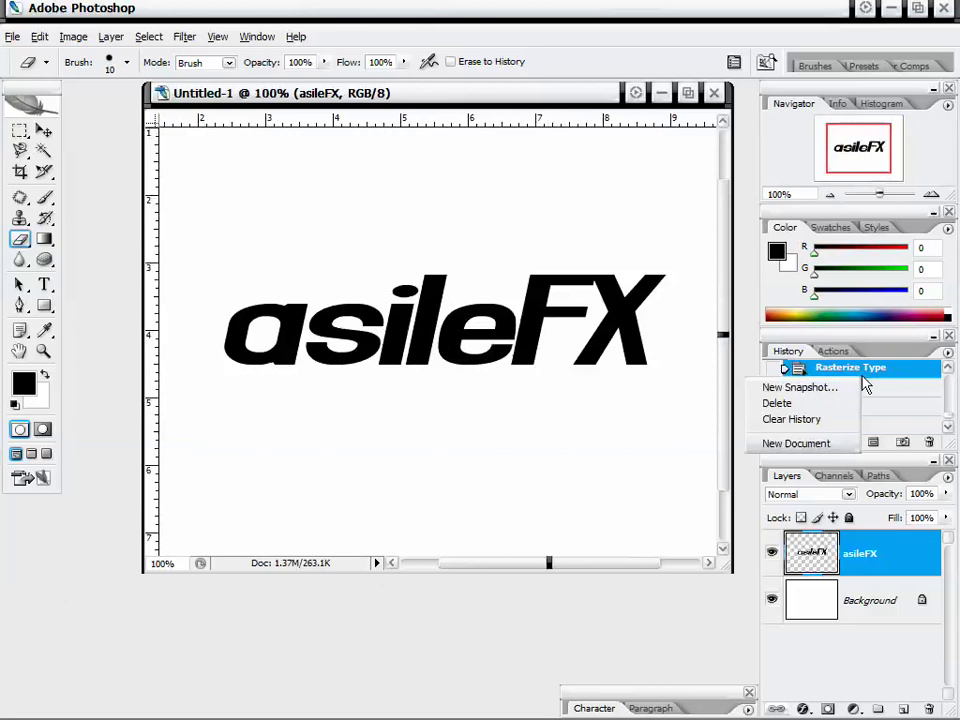
left_click(893, 387)
right_click(878, 386)
left_click(875, 370)
right_click(875, 372)
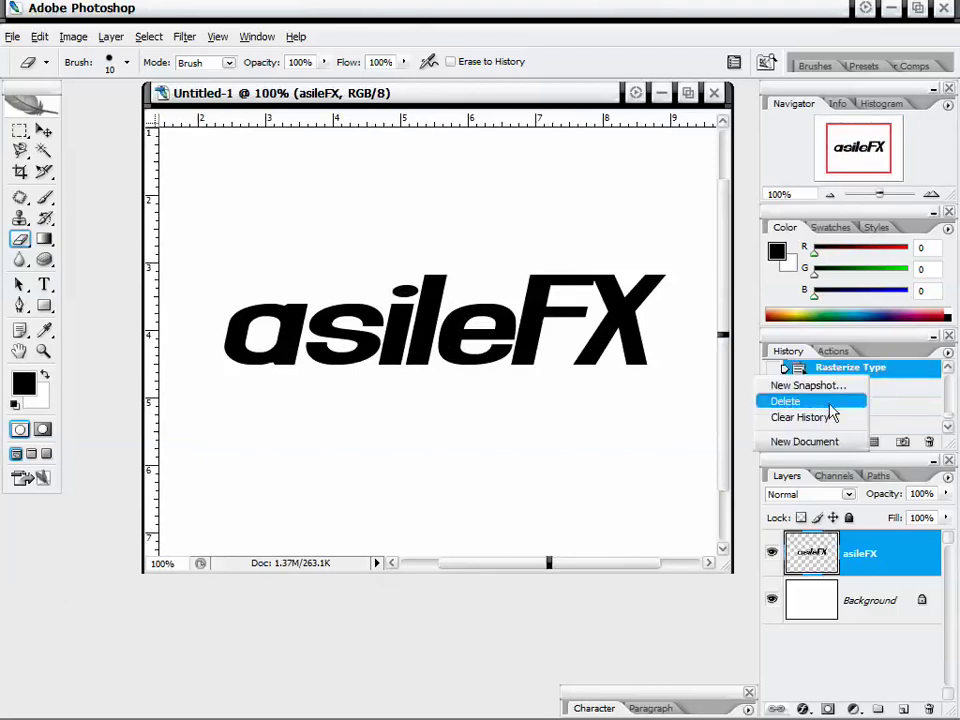
left_click(790, 398)
left_click(405, 294)
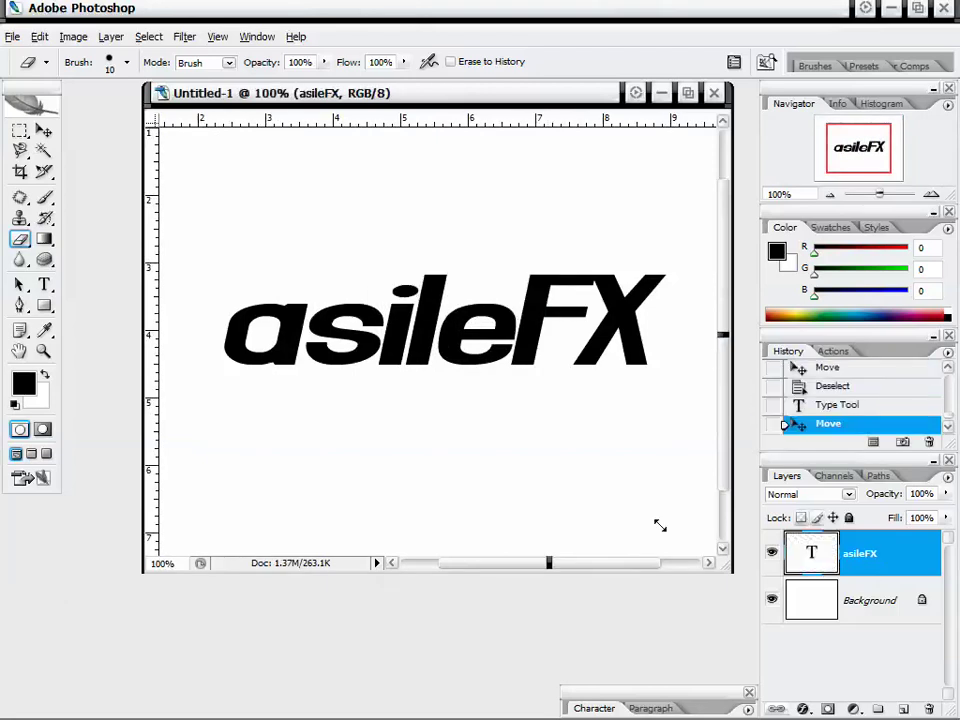
- Delete the asileFX text layer
right_click(893, 553)
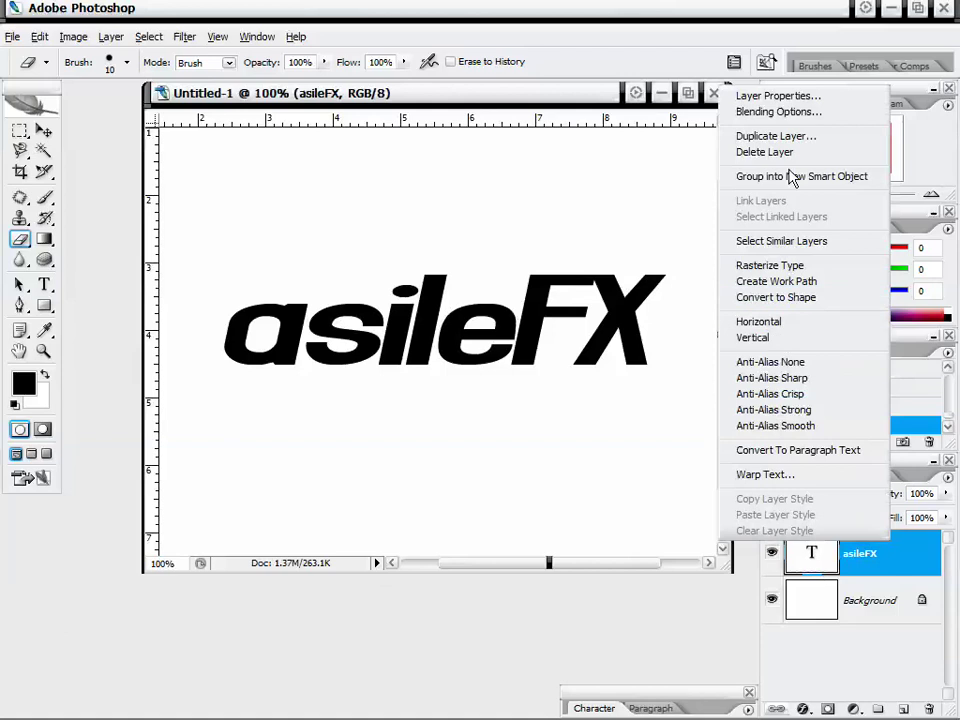
left_click(764, 152)
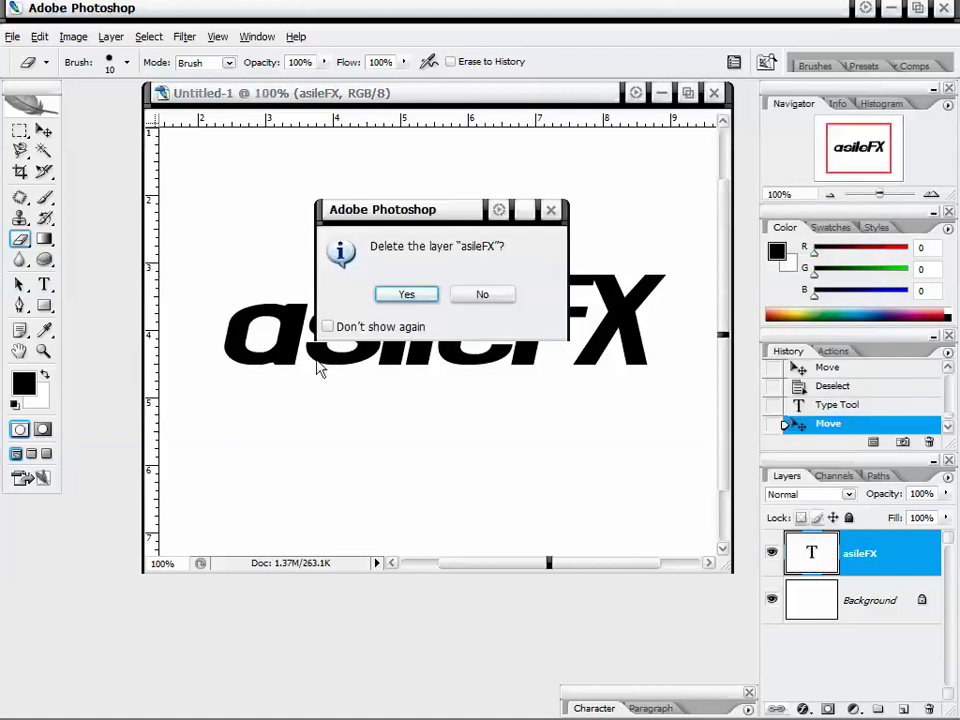
left_click(407, 294)
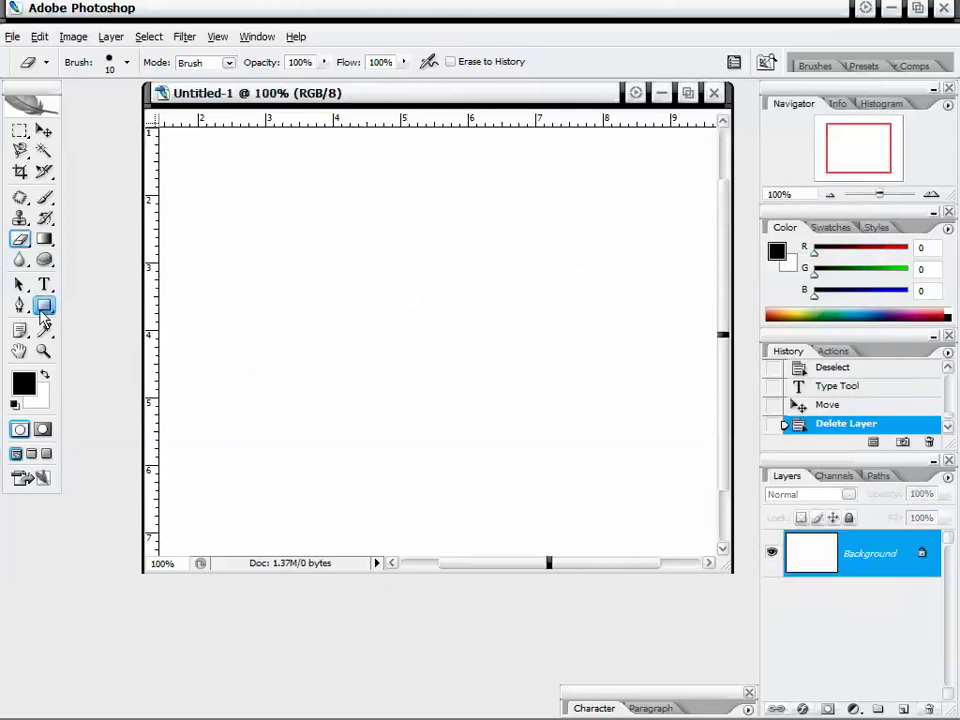
- Draw a large black shape with curved corners around the middle of the canvas, using the Pen tool
left_click(21, 307)
left_click(23, 309)
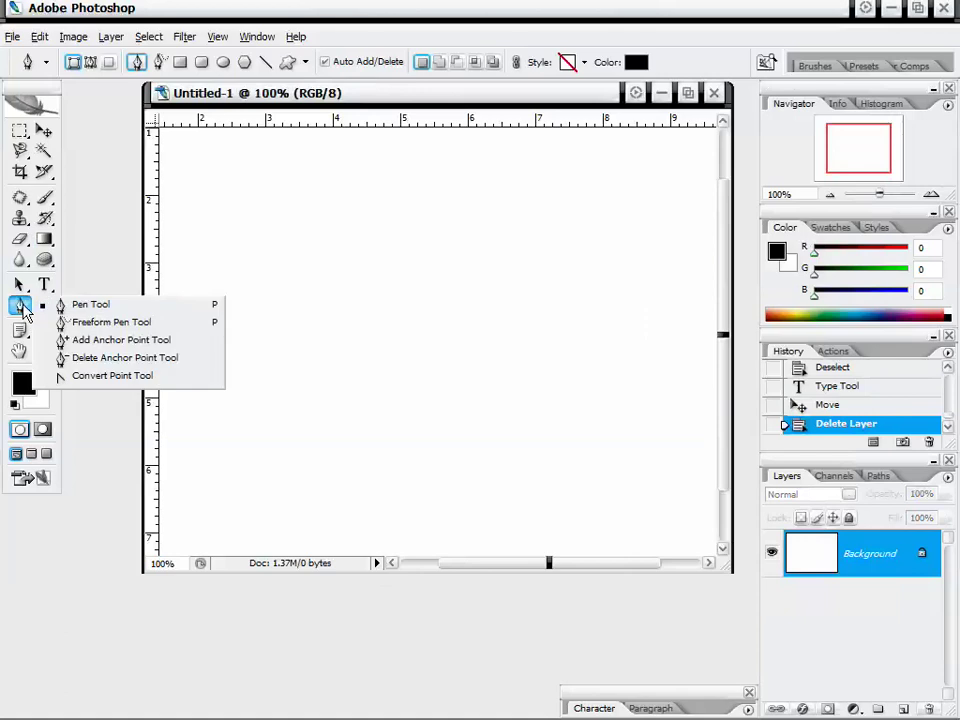
left_click(94, 311)
left_click_drag(296, 380, 283, 373)
left_click_drag(268, 300, 317, 208)
left_click_drag(471, 200, 636, 254)
left_click_drag(621, 364, 586, 513)
left_click_drag(516, 521, 378, 518)
left_click_drag(270, 455, 226, 428)
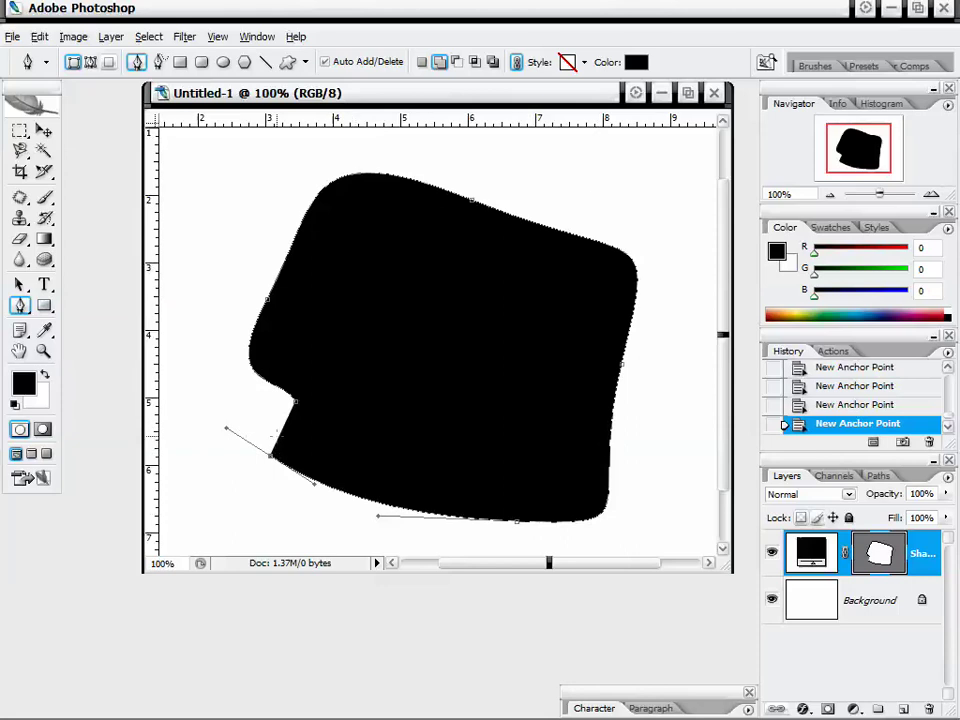
- Reshape the shape's lower and right edges by moving their anchor points and curve handles
left_click_drag(226, 428, 333, 440)
left_click_drag(396, 519, 546, 439)
left_click_drag(622, 364, 668, 312)
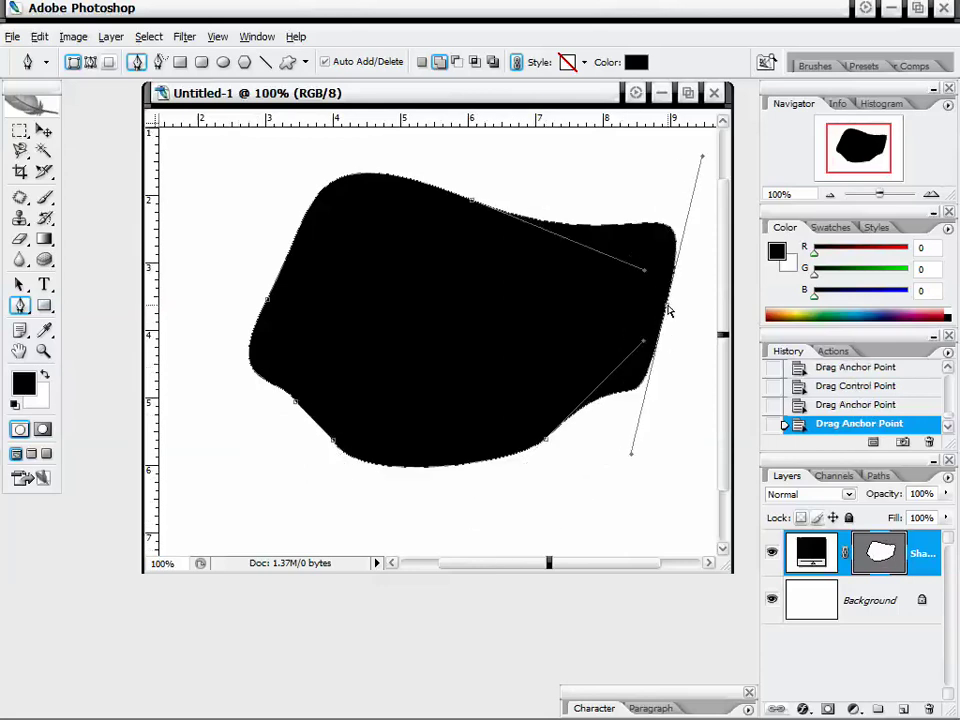
left_click_drag(573, 415, 533, 471)
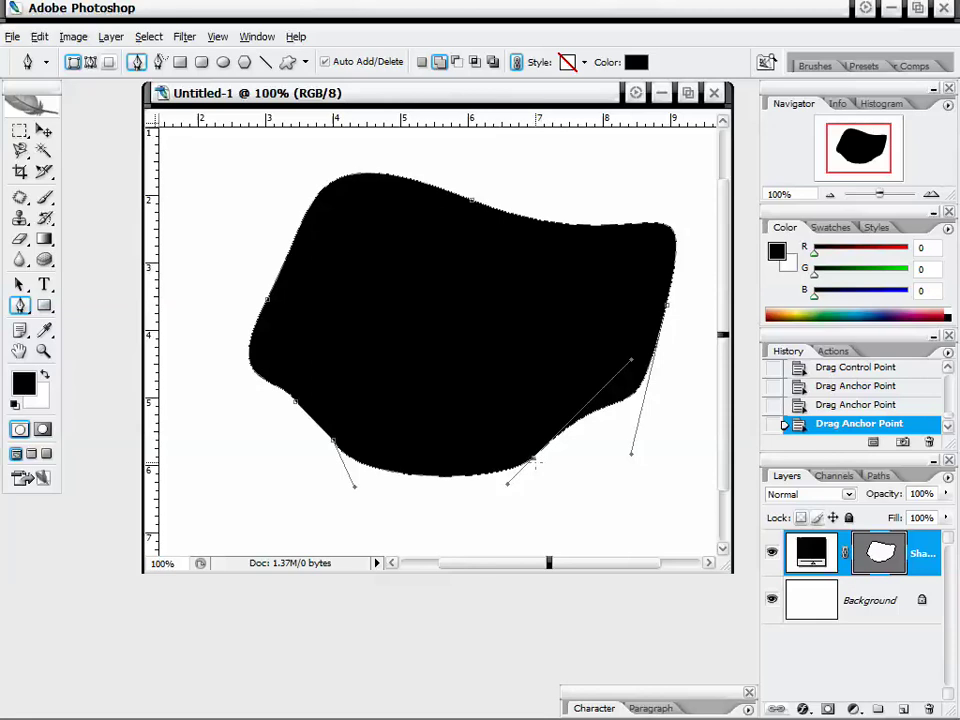
left_click_drag(535, 465, 511, 499)
left_click_drag(606, 395, 489, 317)
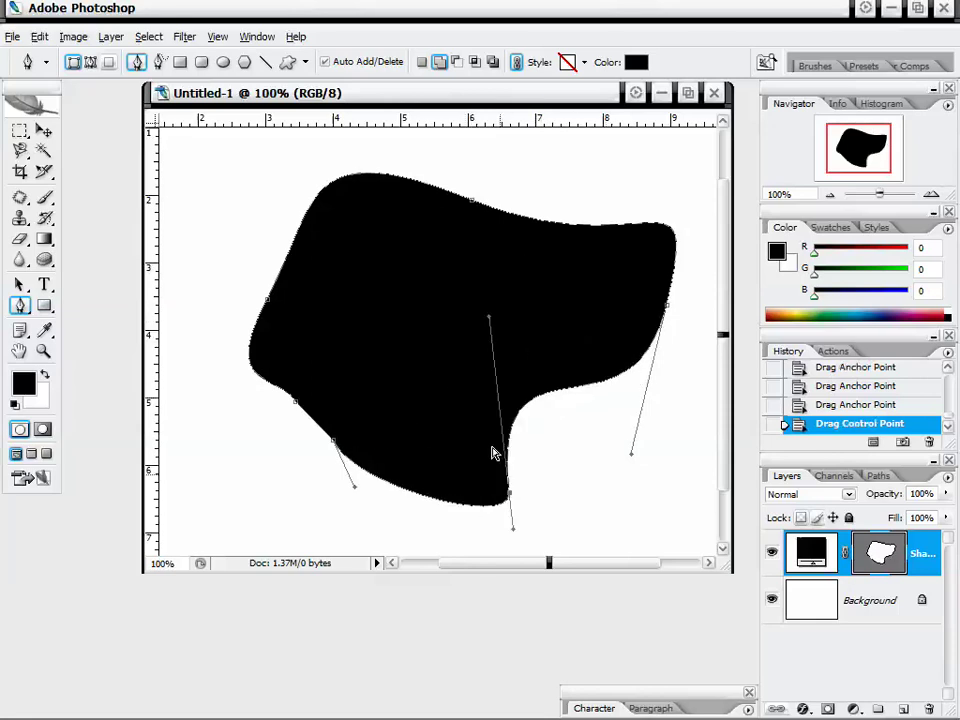
left_click_drag(513, 529, 452, 510)
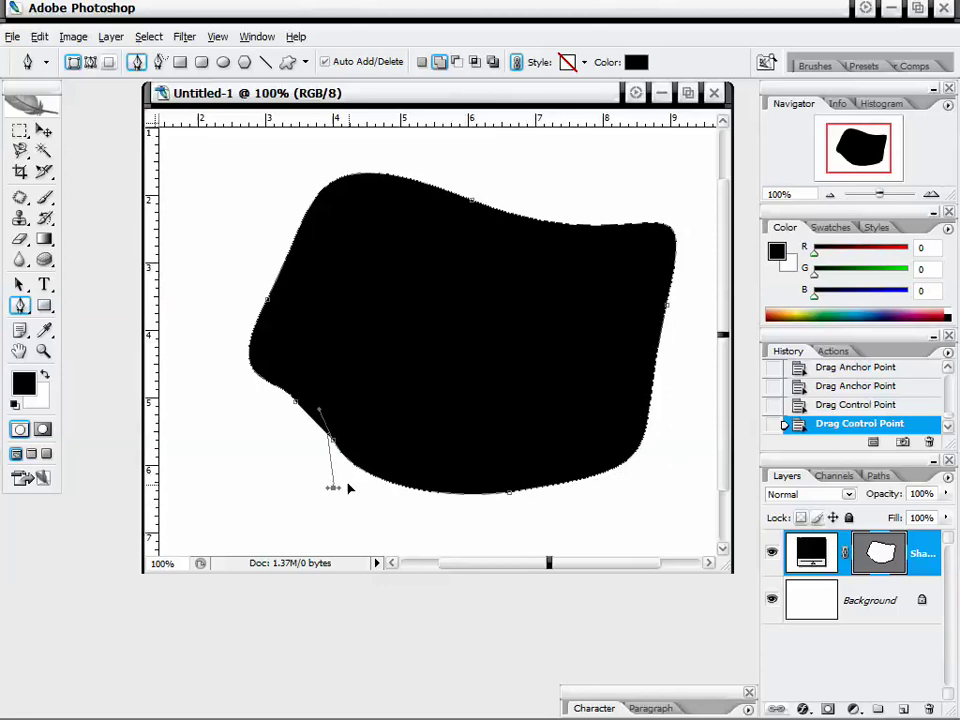
- Extend the path with new anchor points along the lower left of the shape and move them into a curved lobe
left_click_drag(334, 489, 396, 489)
left_click(258, 448)
left_click_drag(228, 389, 210, 363)
left_click_drag(203, 260, 216, 227)
left_click_drag(265, 199, 238, 303)
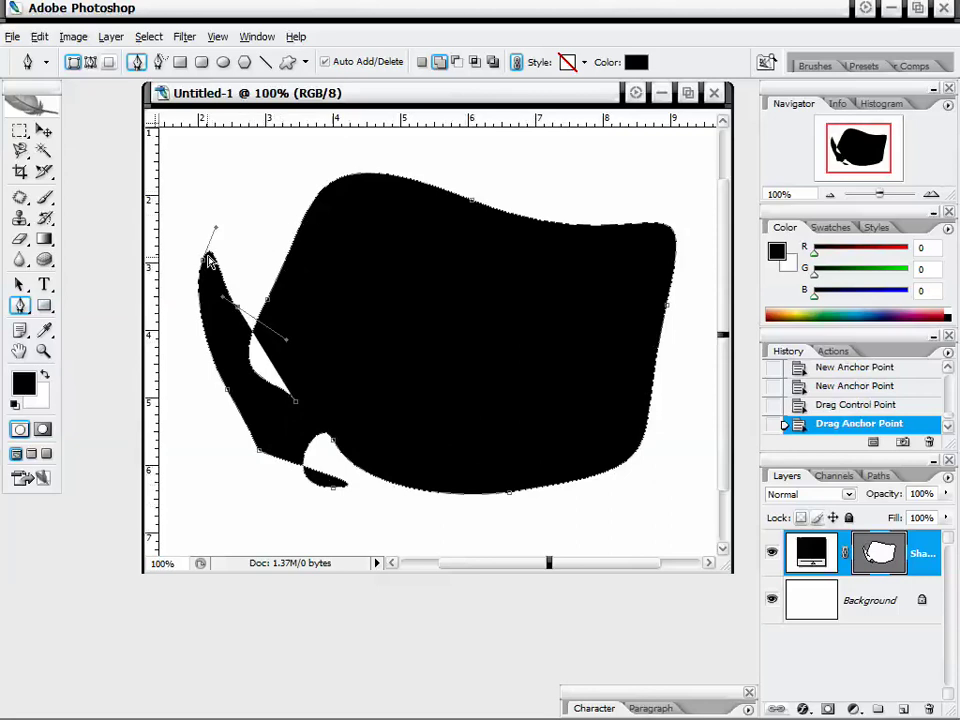
left_click_drag(204, 260, 179, 358)
left_click_drag(227, 389, 371, 475)
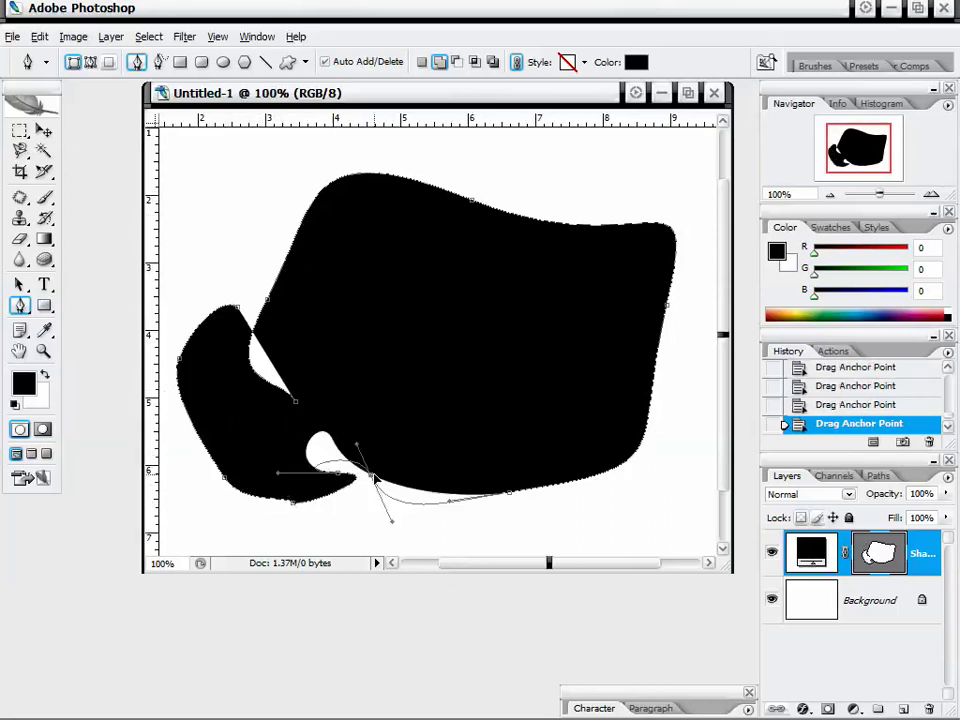
- Add curved anchor points across the inside of the shape so the path crosses itself and cuts out holes
left_click_drag(296, 401, 296, 432)
left_click_drag(300, 355, 536, 501)
left_click_drag(395, 315, 506, 205)
left_click_drag(456, 316, 678, 316)
left_click_drag(494, 278, 579, 193)
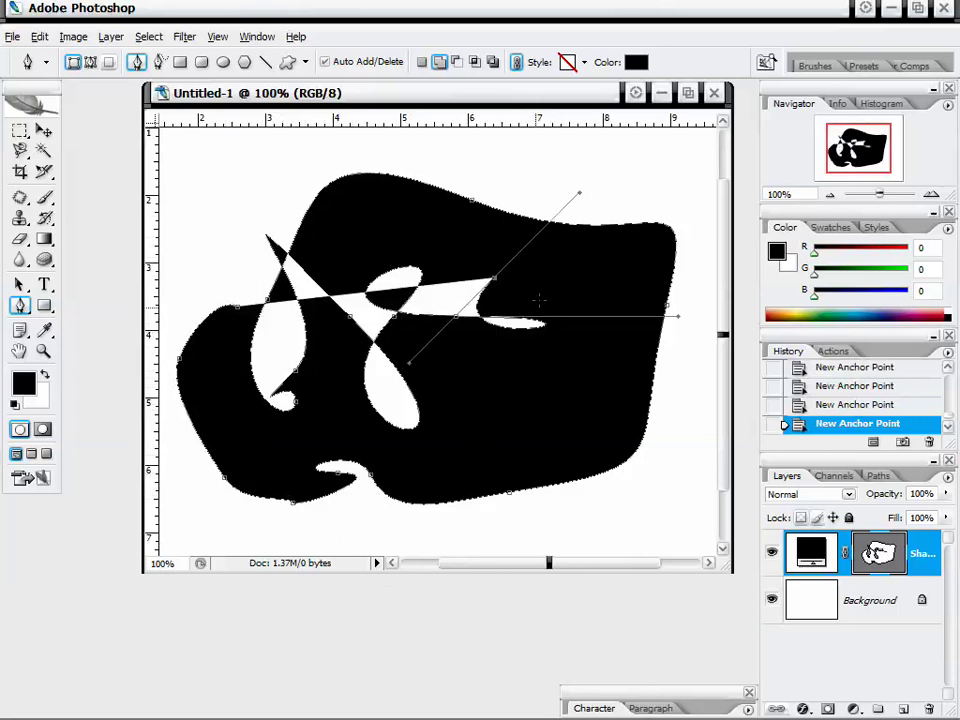
left_click_drag(482, 356, 686, 356)
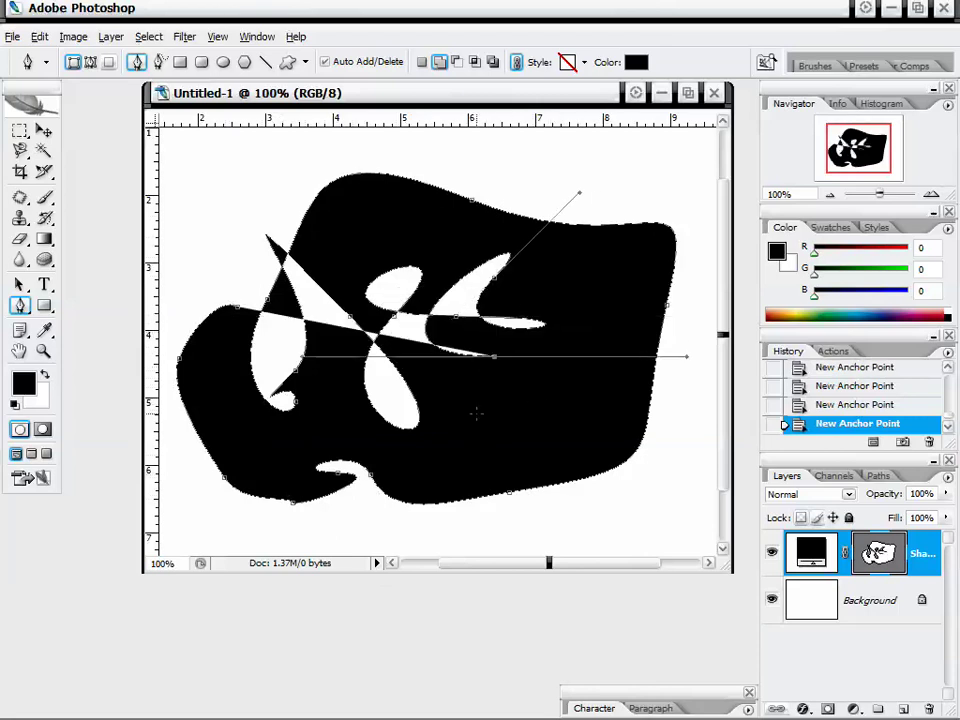
left_click_drag(494, 413, 632, 276)
left_click_drag(514, 259, 462, 207)
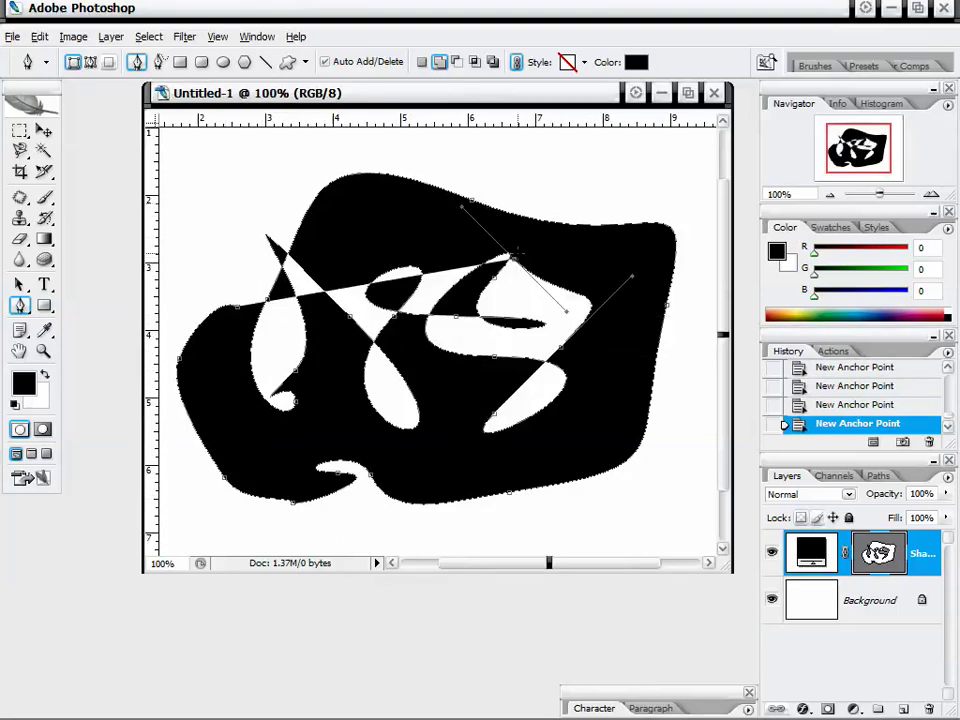
- Distort the shape by pulling its top segment inward, moving the top anchor point left and repositioning two curve handles
left_click_drag(396, 178, 438, 256)
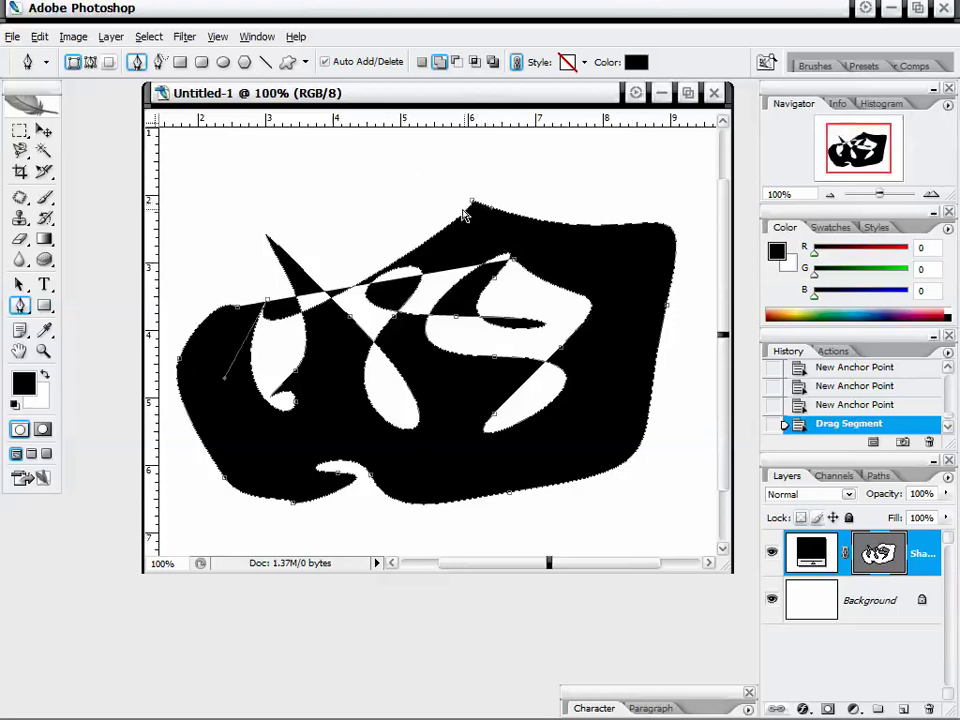
left_click_drag(472, 202, 321, 217)
left_click_drag(492, 286, 546, 511)
left_click_drag(701, 158, 358, 408)
- View the vector mask path of the drawn shape, and return to the layer list
mouse_move(836, 168)
left_mouse_down()
mouse_move(855, 166)
mouse_move(834, 146)
left_mouse_up()
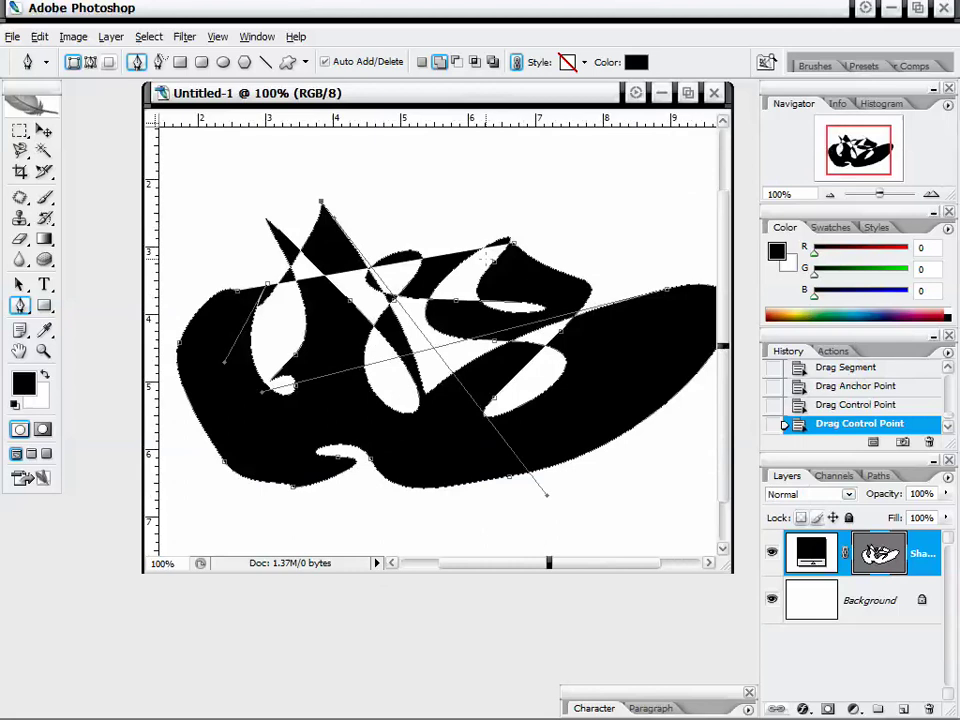
left_click(878, 475)
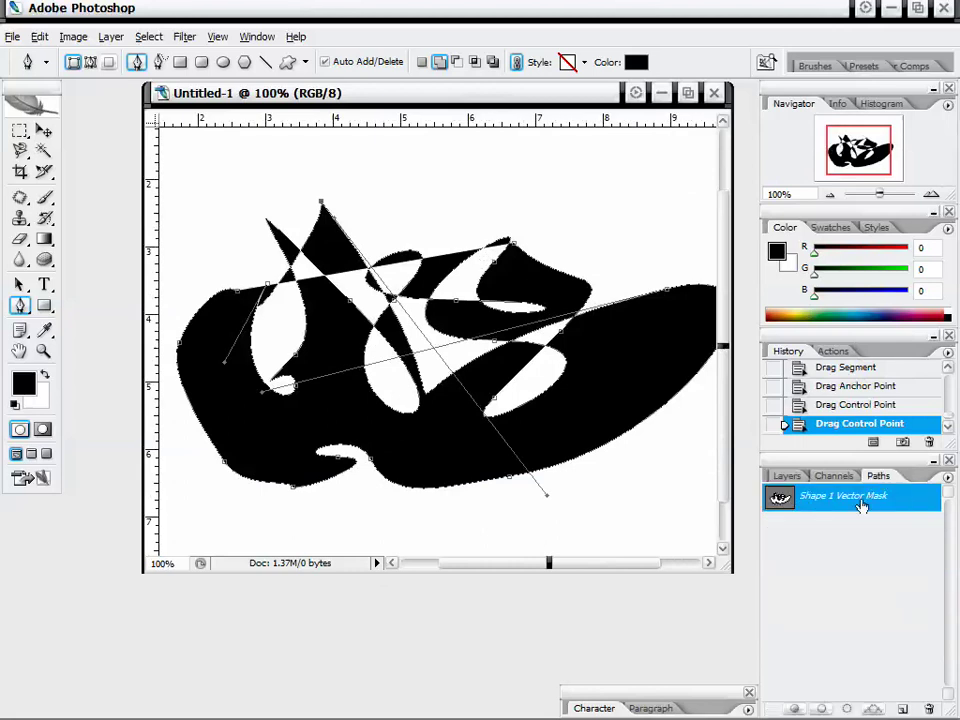
left_click(791, 476)
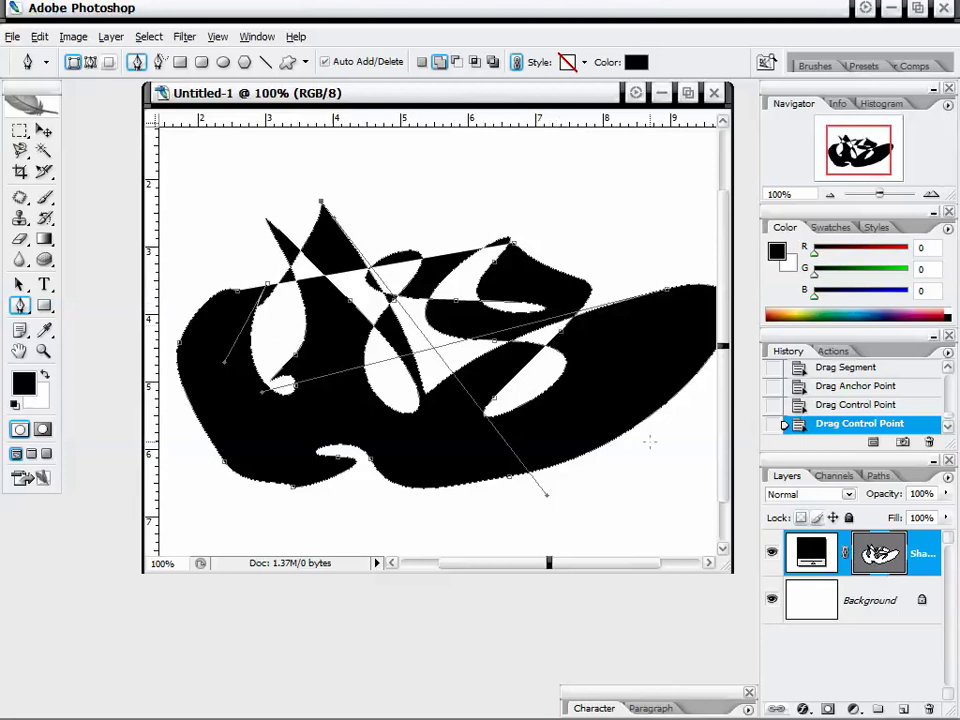
- Try the Eraser on the shape layer, and switch back to the Pen tool
left_click(20, 238)
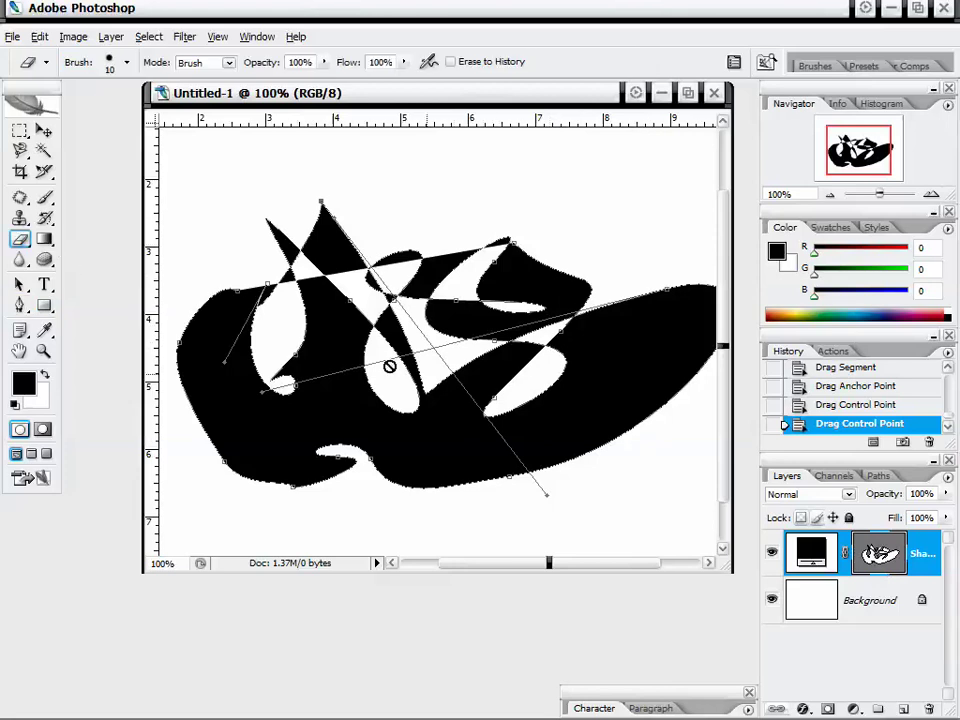
left_click(620, 428)
left_click(515, 306)
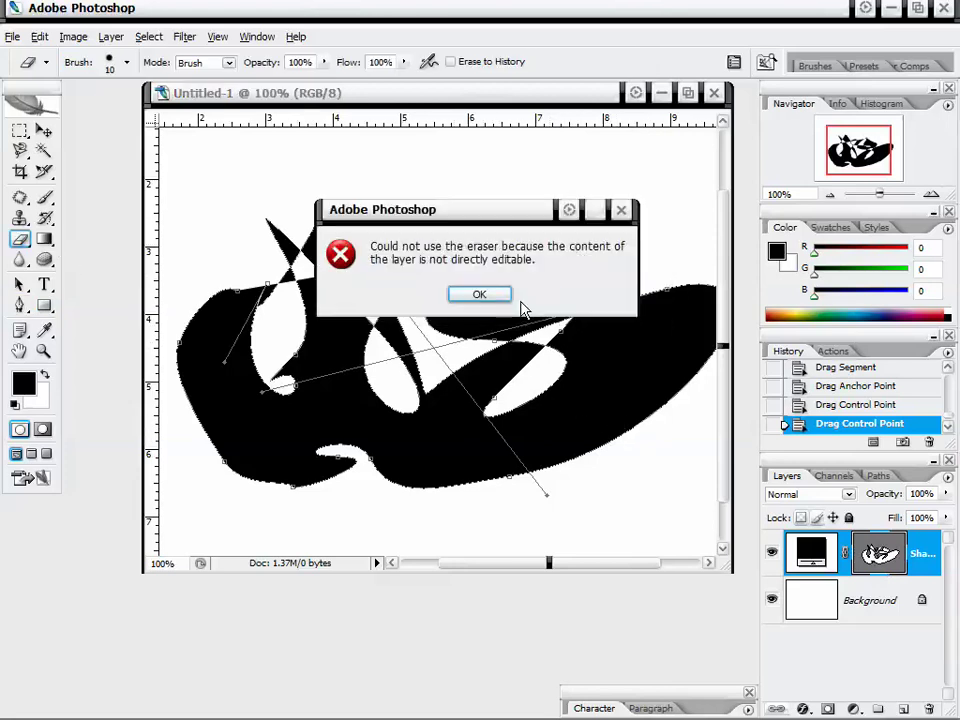
left_click(487, 292)
key("p")
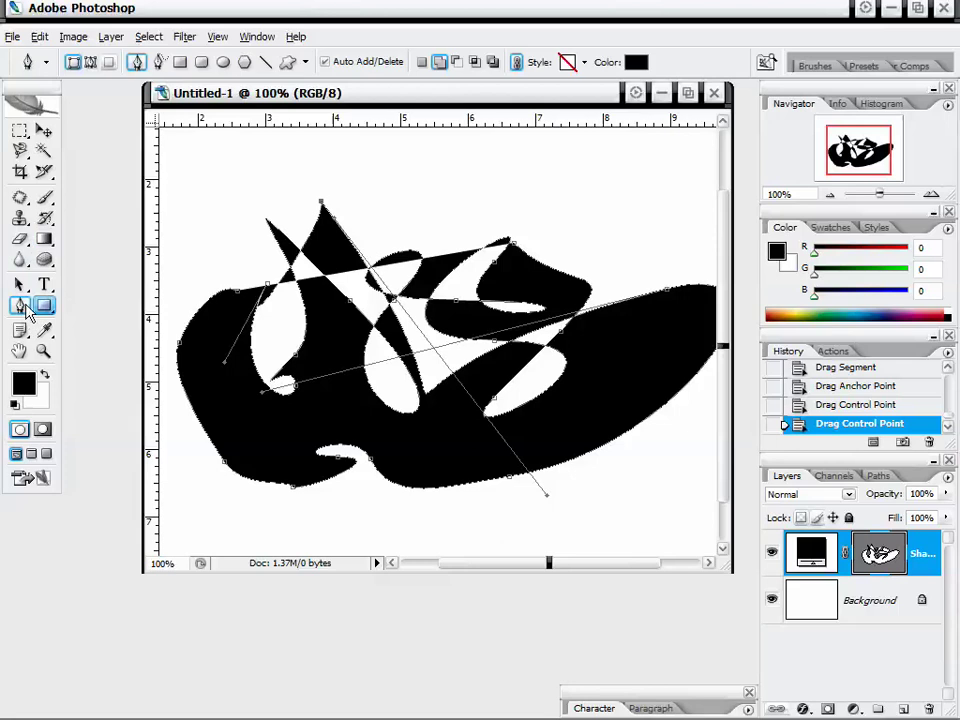
- Rasterize the drawn shape layer and erase freehand strokes across its black fill with the Eraser
right_click(920, 558)
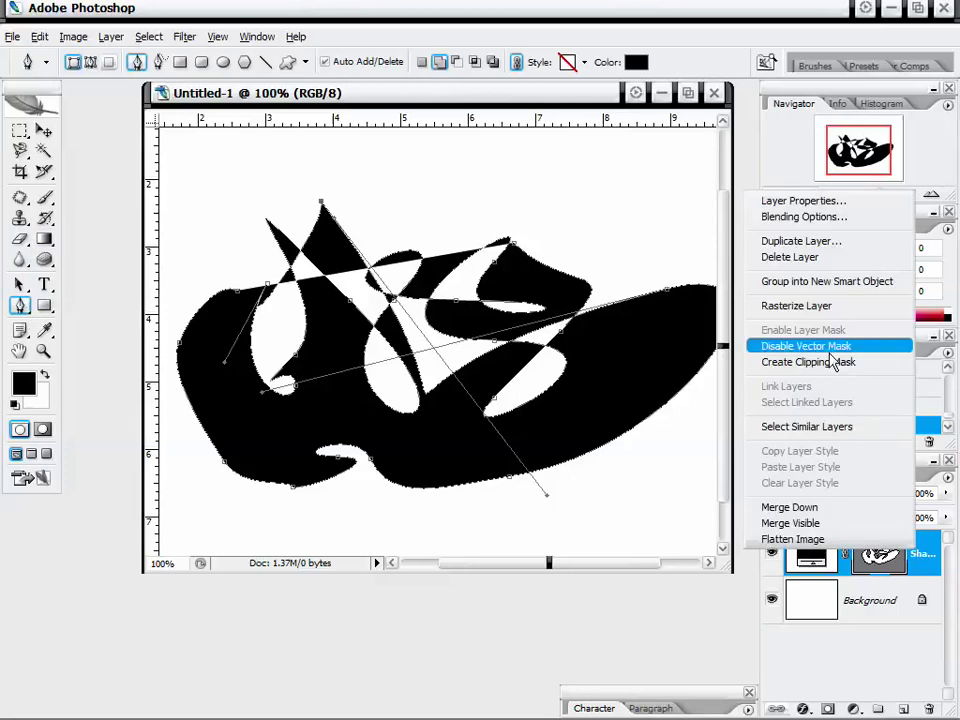
left_click(829, 304)
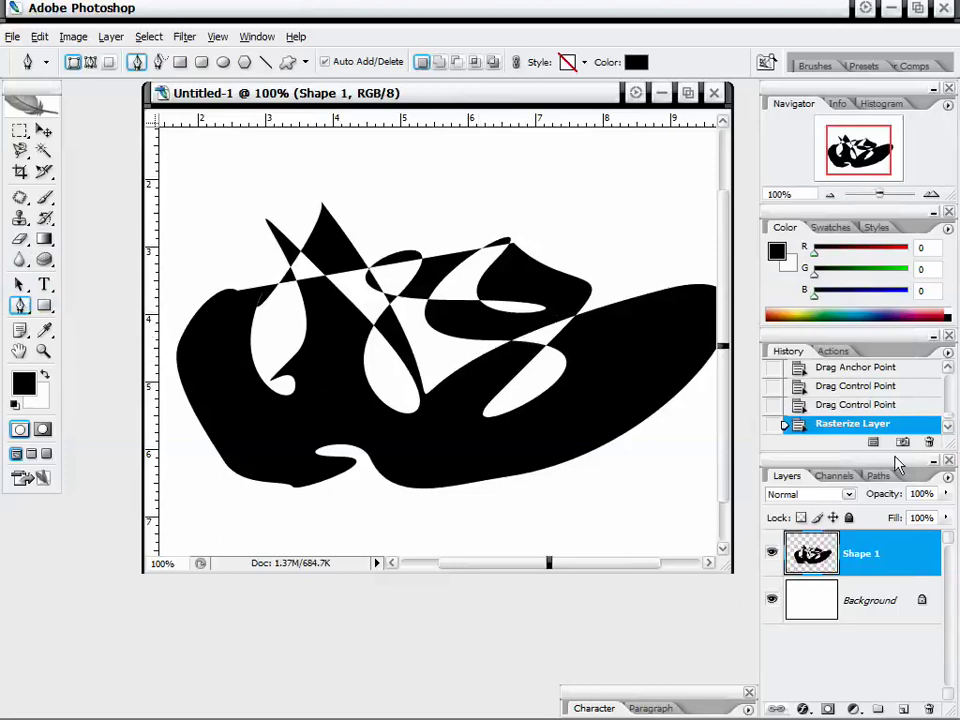
left_click(20, 239)
mouse_move(603, 372)
left_mouse_down()
mouse_move(557, 455)
mouse_move(509, 483)
mouse_move(370, 340)
mouse_move(280, 320)
mouse_move(407, 456)
mouse_move(474, 474)
mouse_move(611, 287)
mouse_move(632, 287)
mouse_move(641, 411)
left_mouse_up()
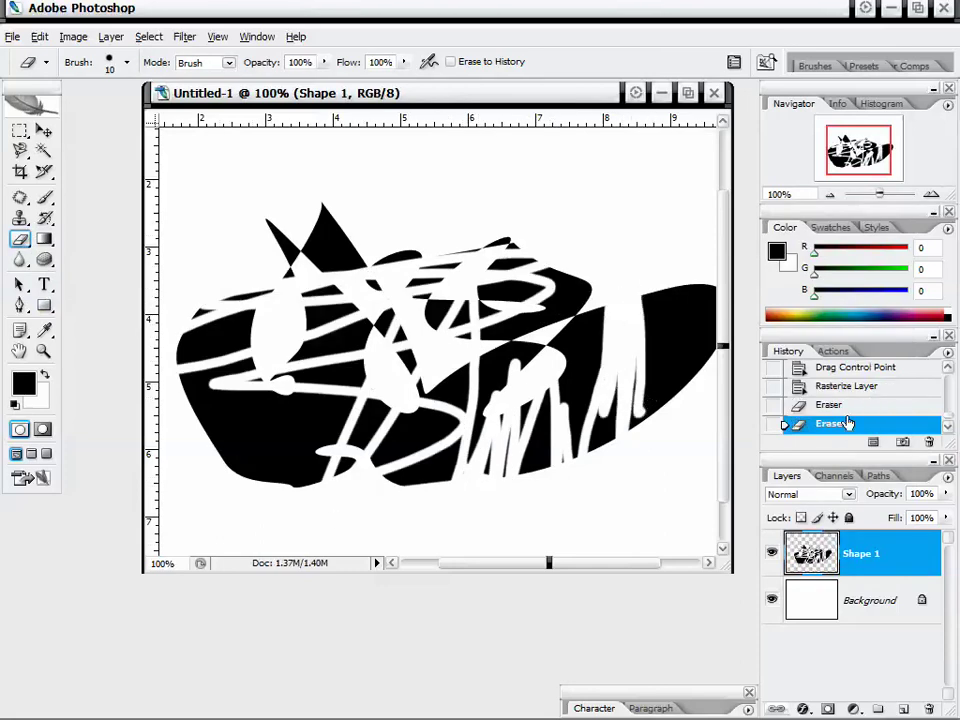
- Discard the eraser strokes from the history and delete the rasterized Shape 1 layer
right_click(851, 409)
left_click(780, 435)
left_click(400, 297)
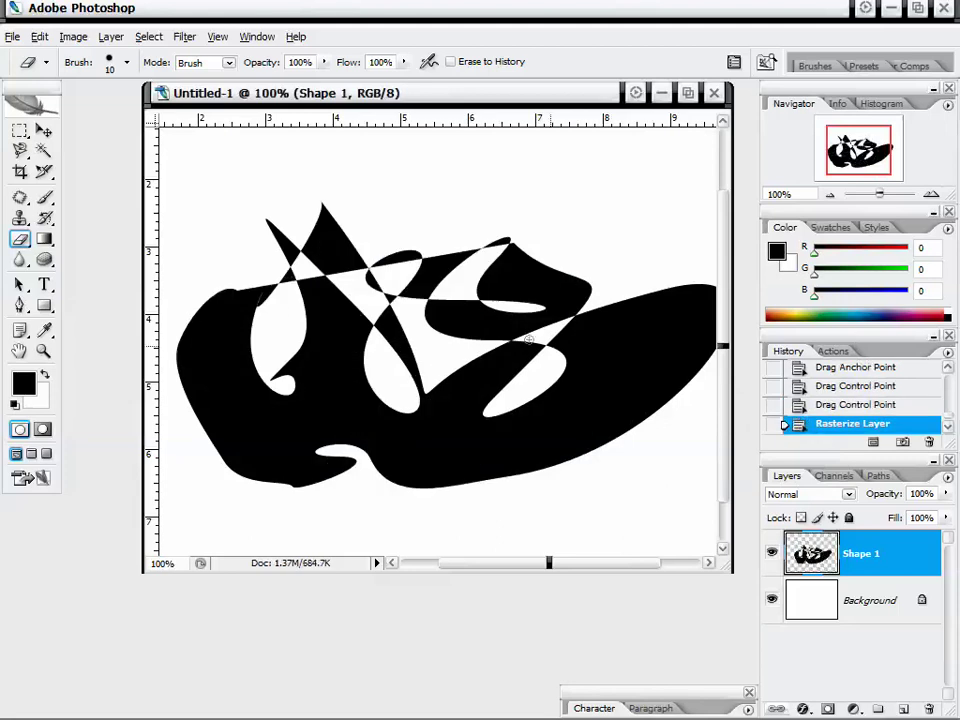
right_click(890, 553)
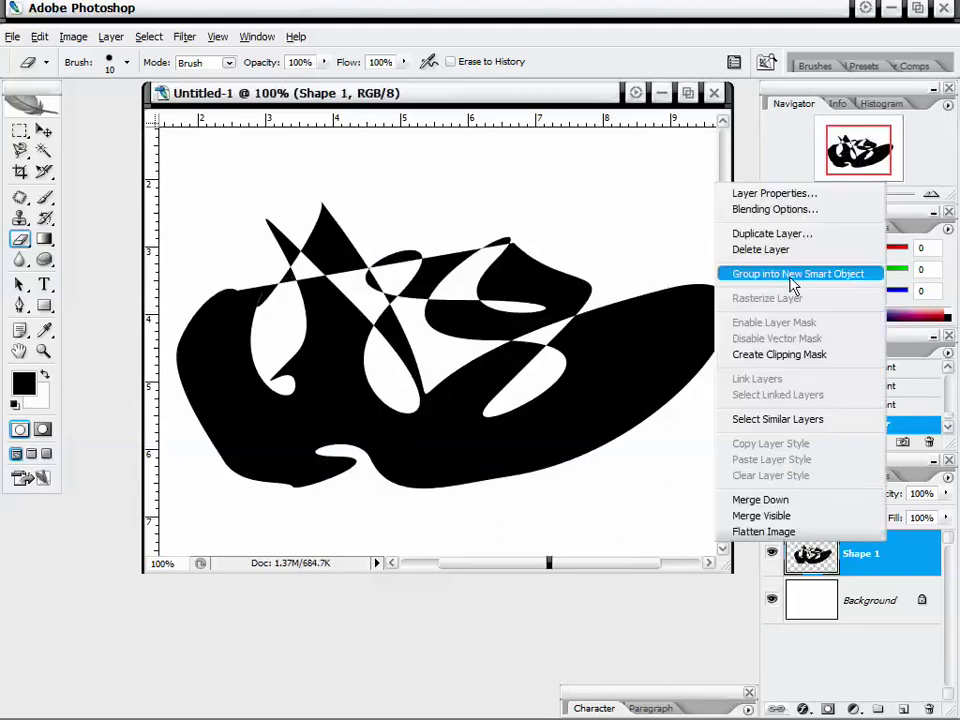
left_click(745, 249)
left_click(433, 300)
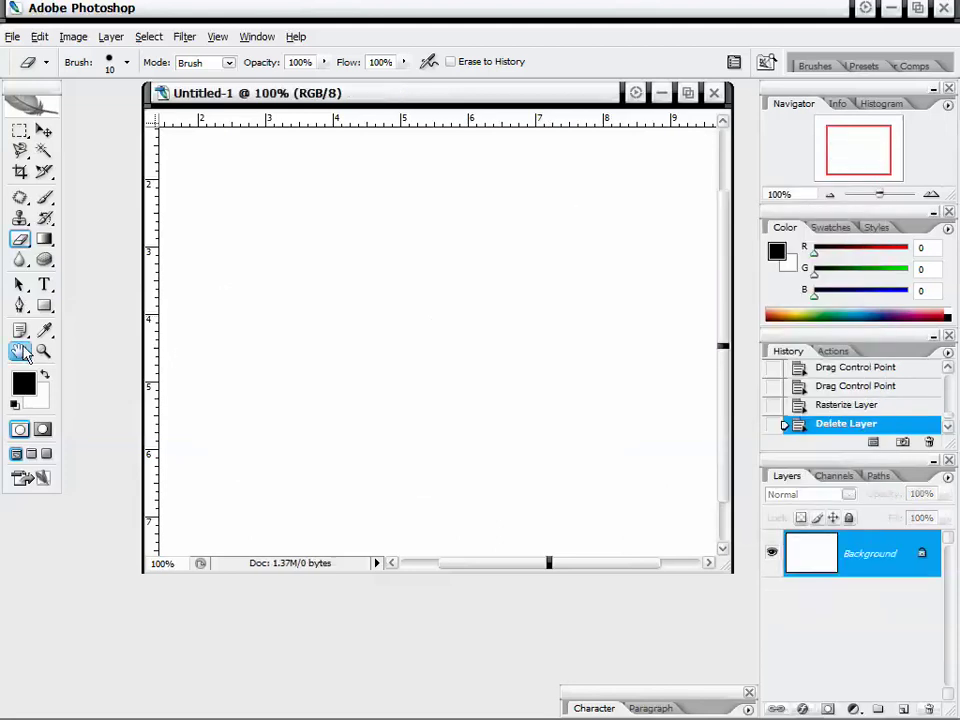
- Draw a wavy black shape across the empty canvas with the Pen tool, using four curved anchor points
left_click(24, 306)
left_click(90, 305)
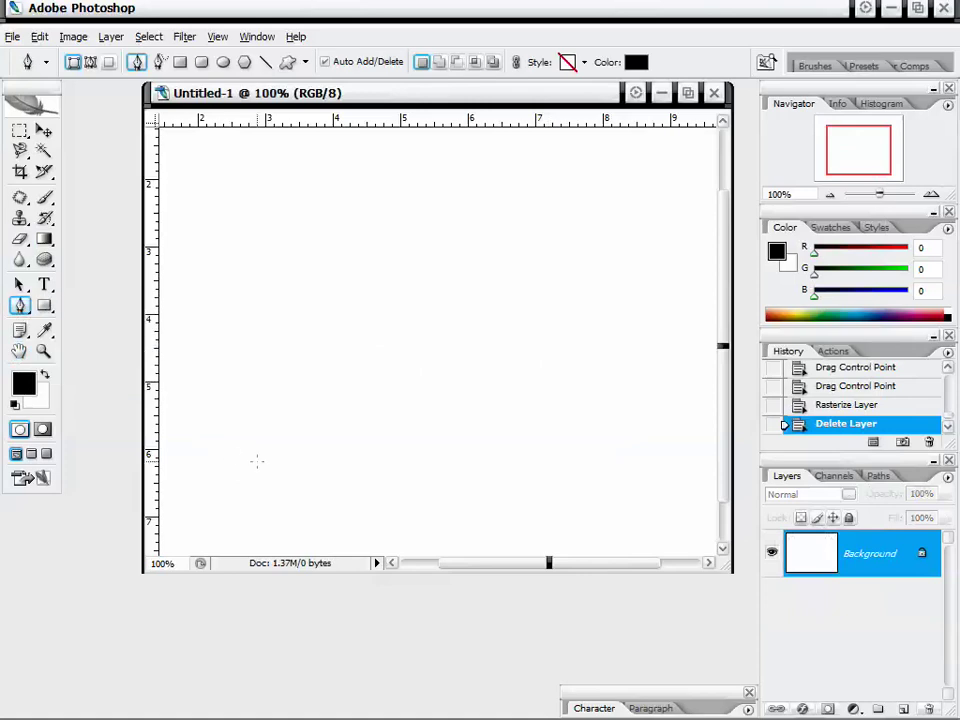
mouse_move(232, 455)
left_mouse_down()
mouse_move(249, 437)
mouse_move(256, 364)
left_mouse_up()
left_click(403, 301)
left_click_drag(403, 301, 516, 339)
left_click_drag(572, 452, 613, 521)
left_click_drag(648, 350, 676, 298)
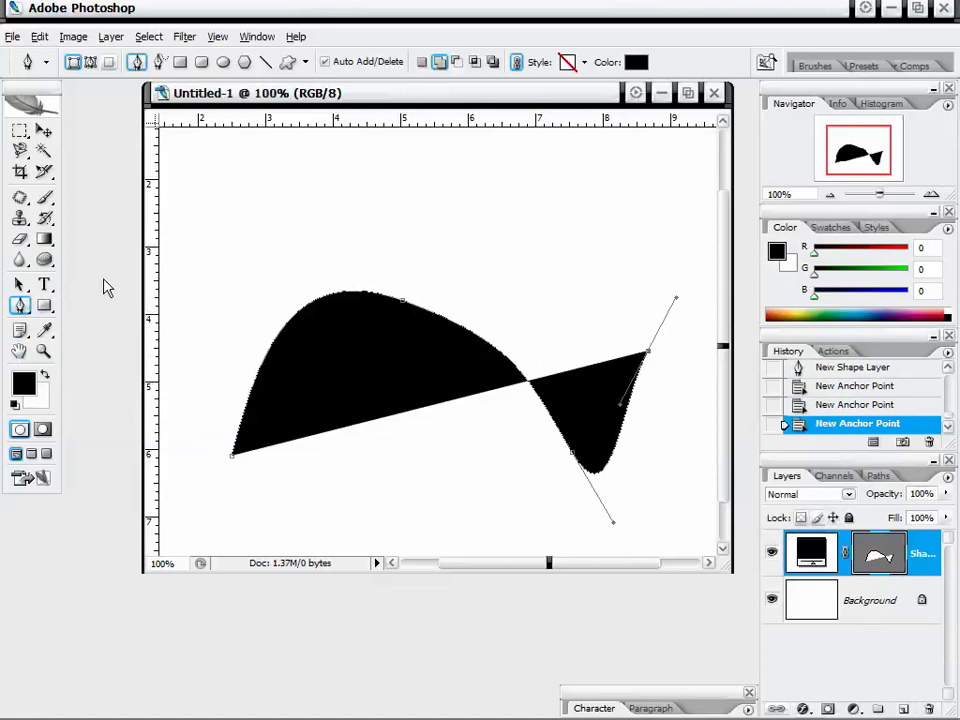
- Enter the text asilefxdfg along the new shape's path, beginning near its lower-left end
left_click(44, 285)
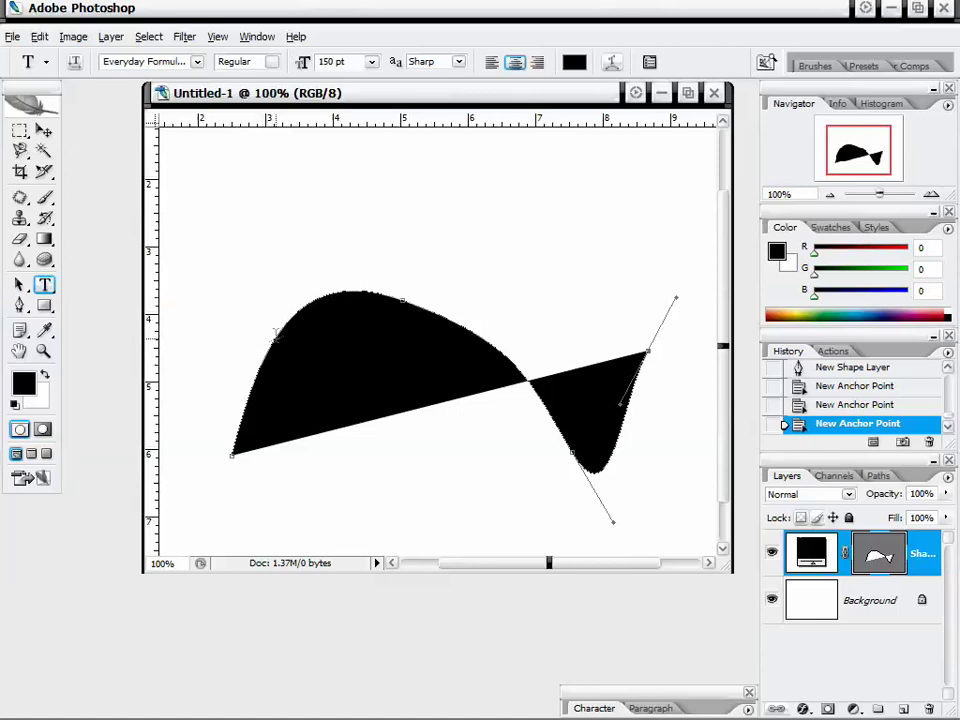
left_click(237, 436)
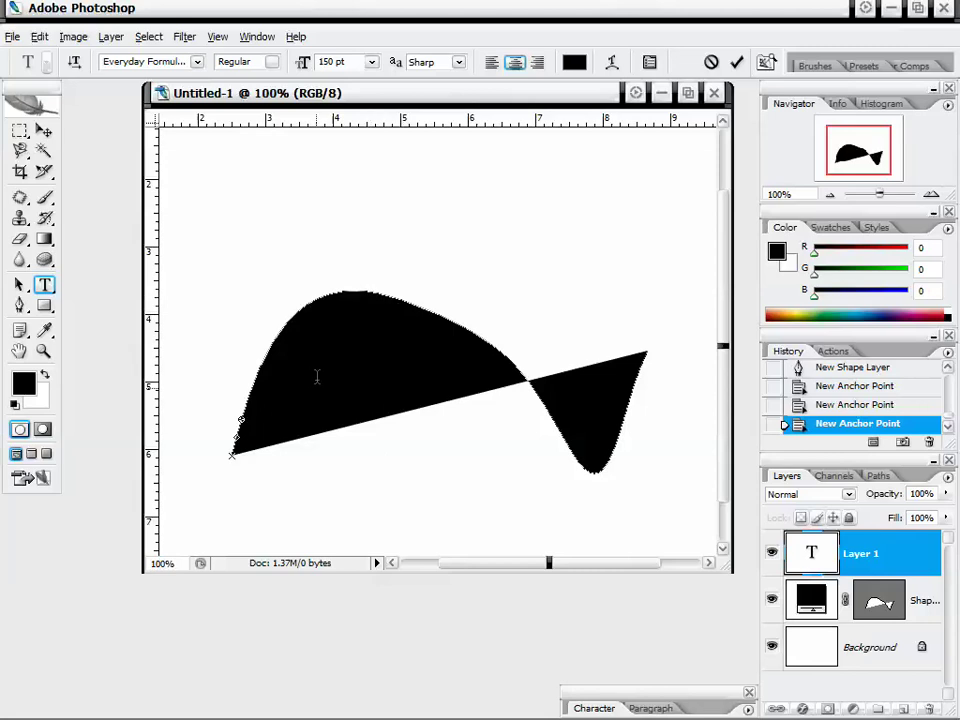
left_click(876, 557)
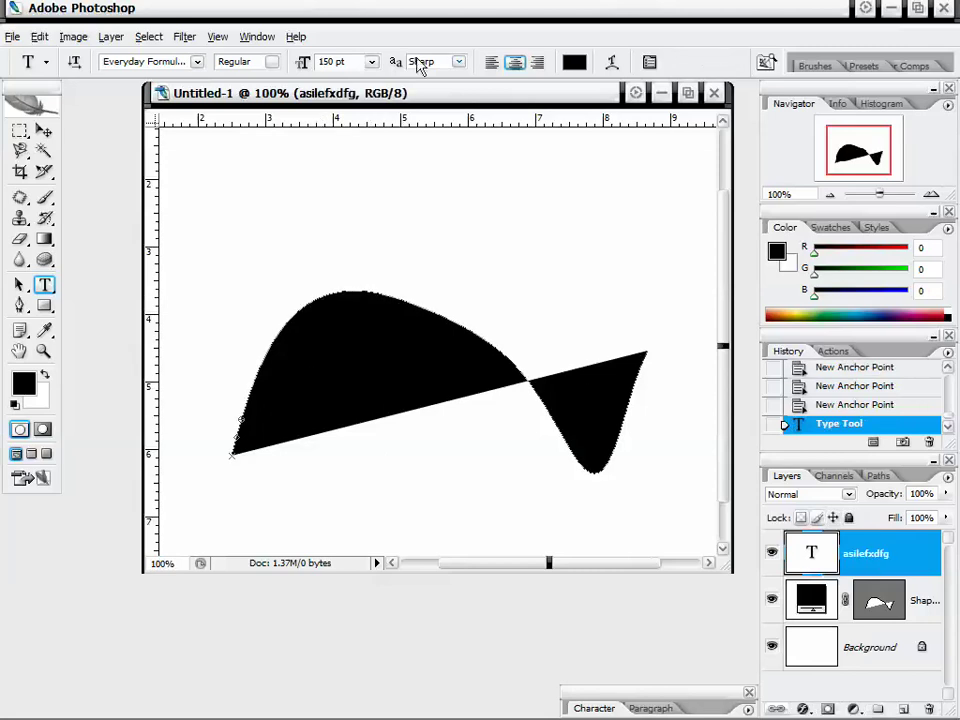
- Try 11 pt and 36 pt for the path text, and settle on a size of 24 pt
left_click(372, 63)
left_click(350, 231)
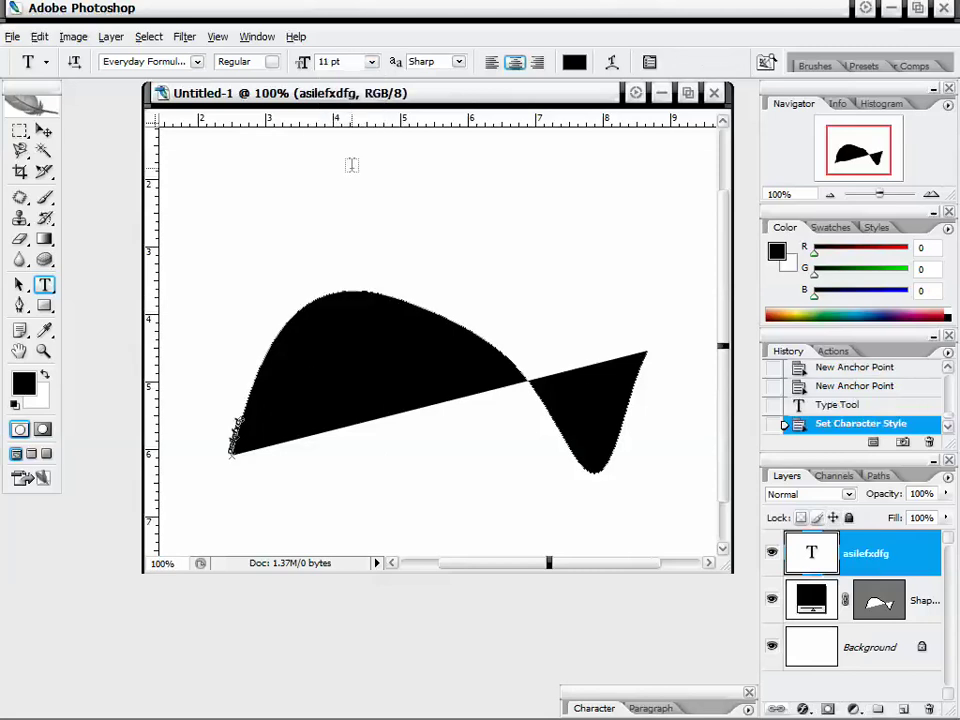
left_click(372, 62)
left_click(352, 267)
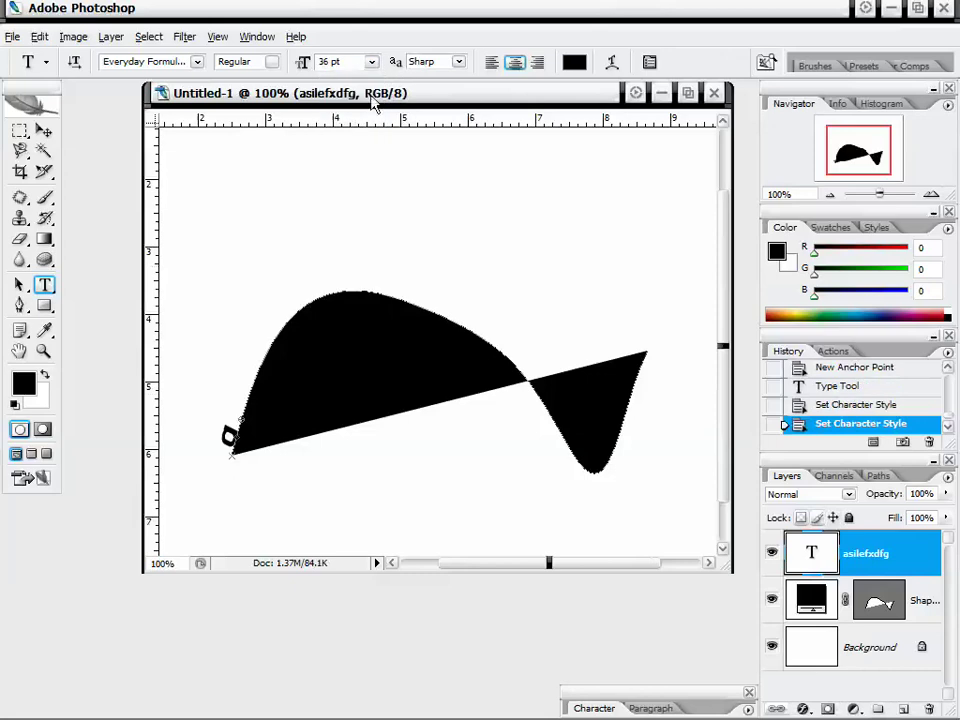
left_click(372, 62)
left_click(365, 231)
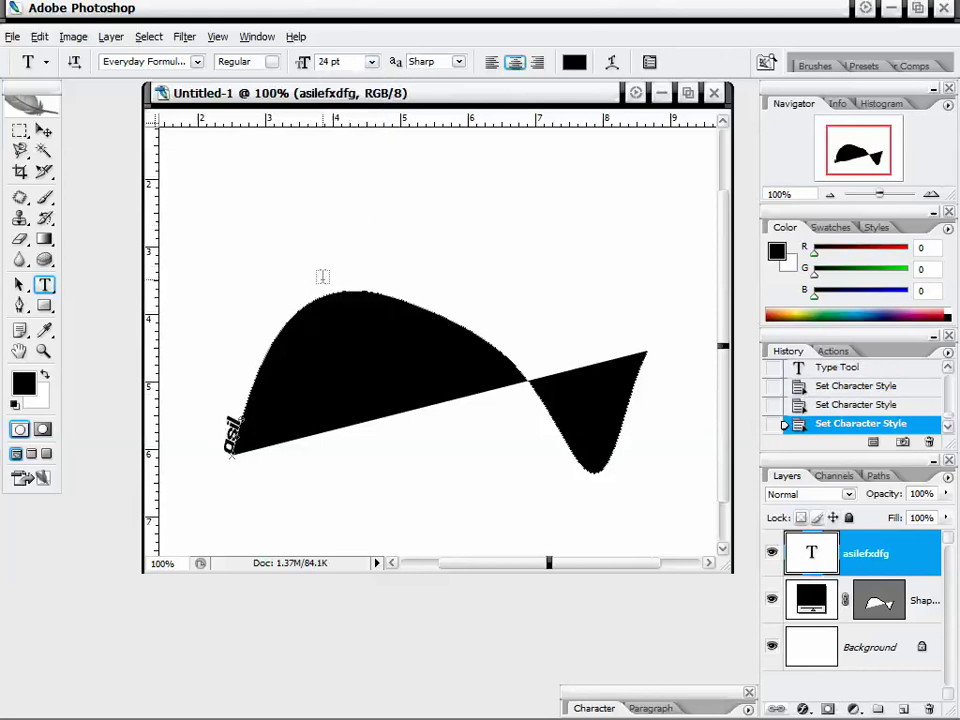
- Insert dfgdfg after asil in the path text, and rasterize the text layer
left_click(245, 417)
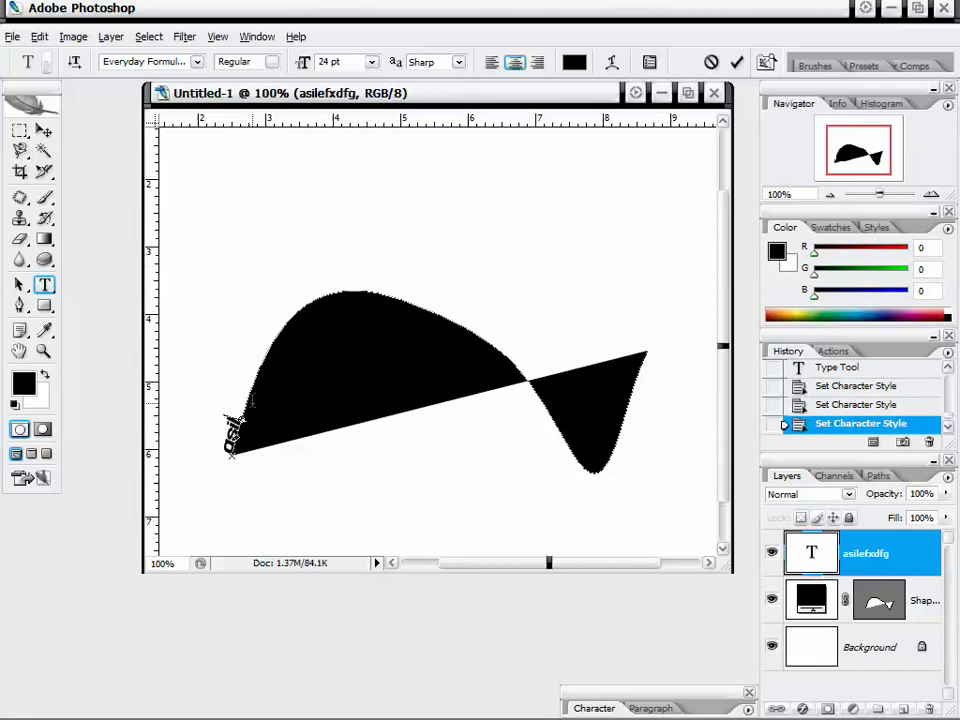
type("dfgdfg")
left_click(911, 558)
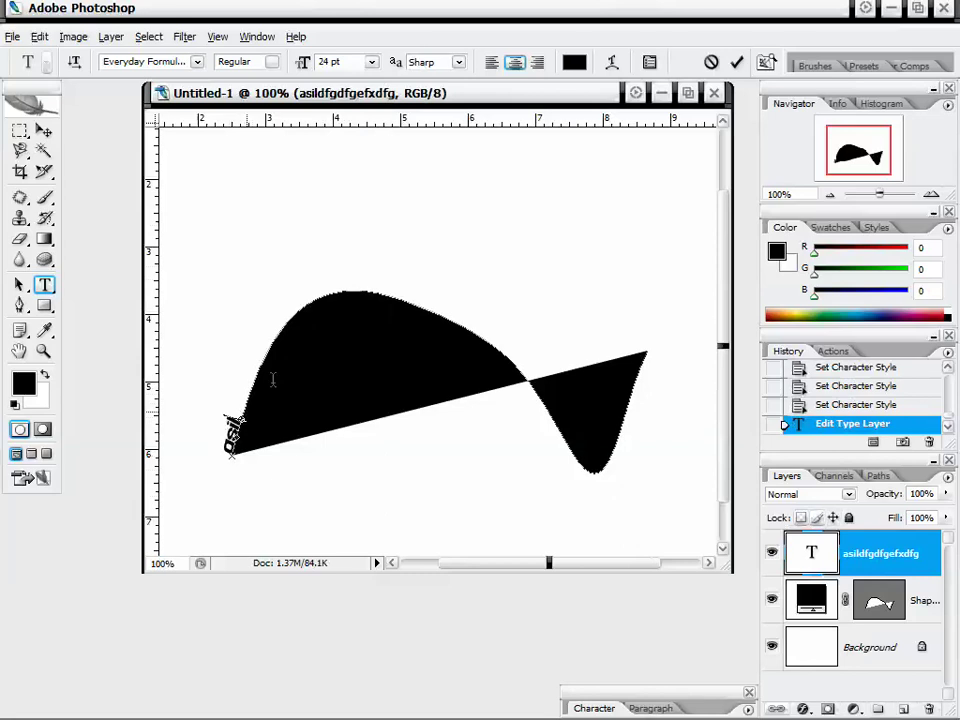
double_click(895, 552)
left_click(928, 547)
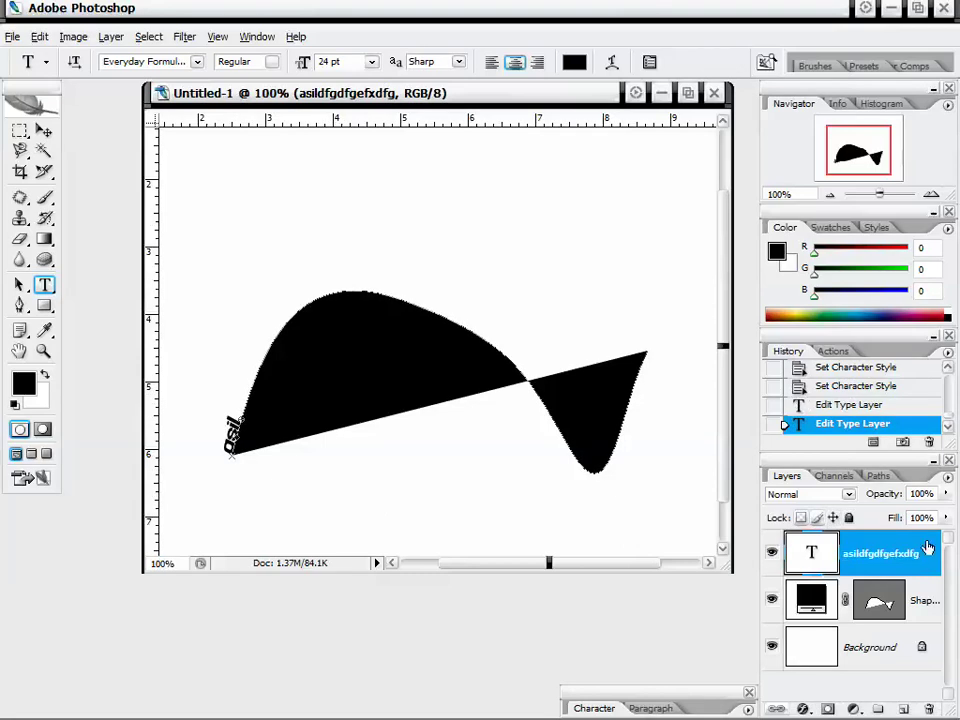
right_click(928, 557)
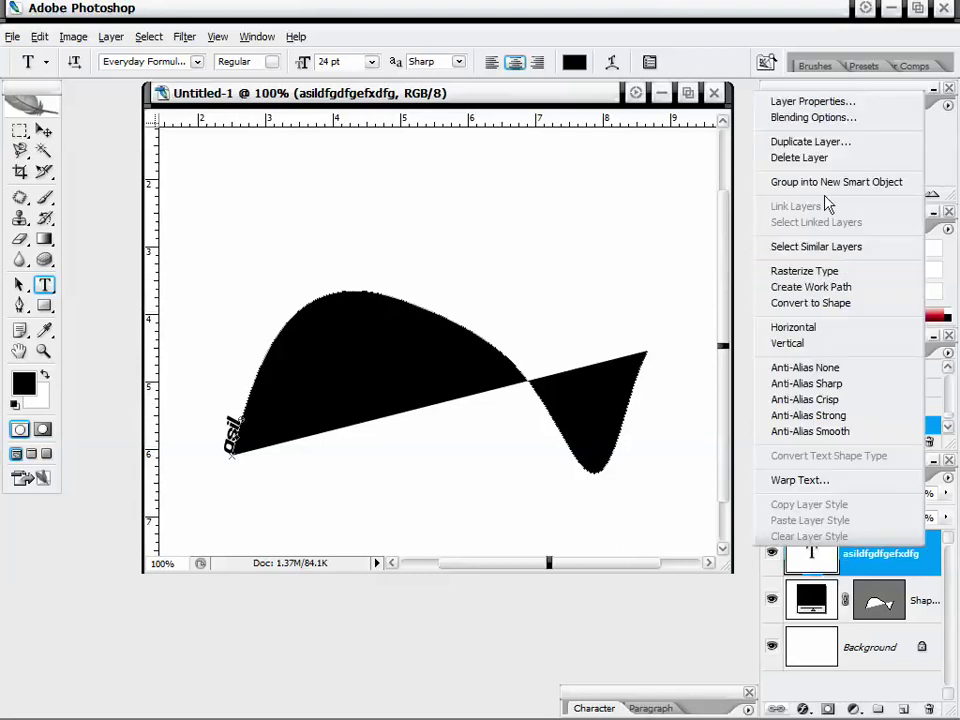
left_click(848, 271)
- With the Shape 1 layer selected, add the straight text dfgdfgg at the top of the shape's curve
left_click(930, 600)
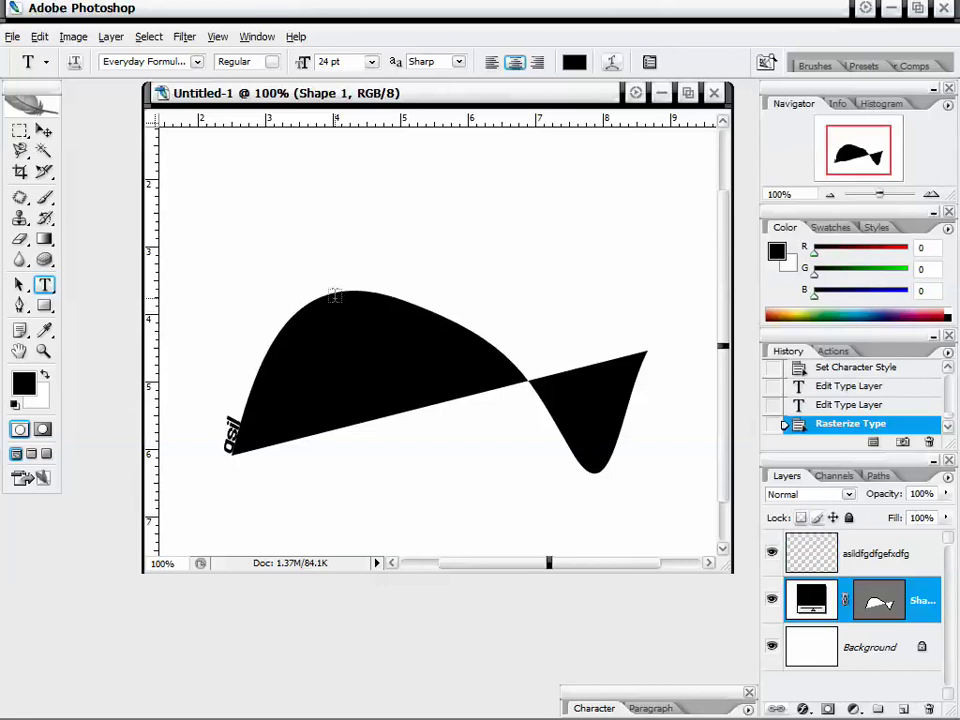
left_click(880, 555)
left_click(920, 602)
left_click(365, 296)
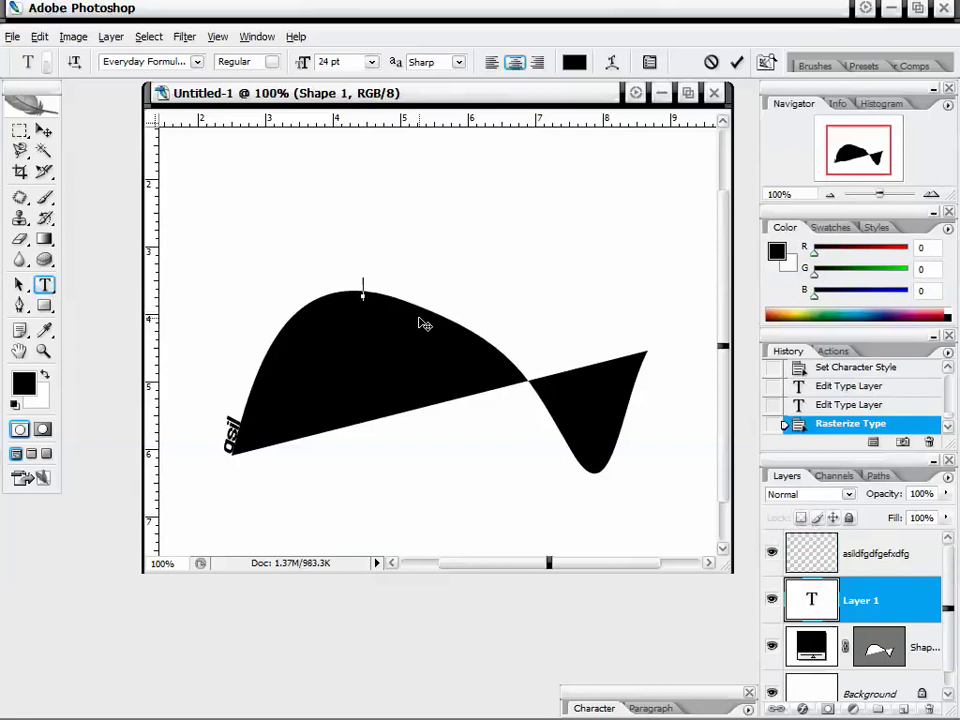
type("dfadfag")
left_click(858, 594)
- Delete the straight dfgdfgg text layer
right_click(858, 594)
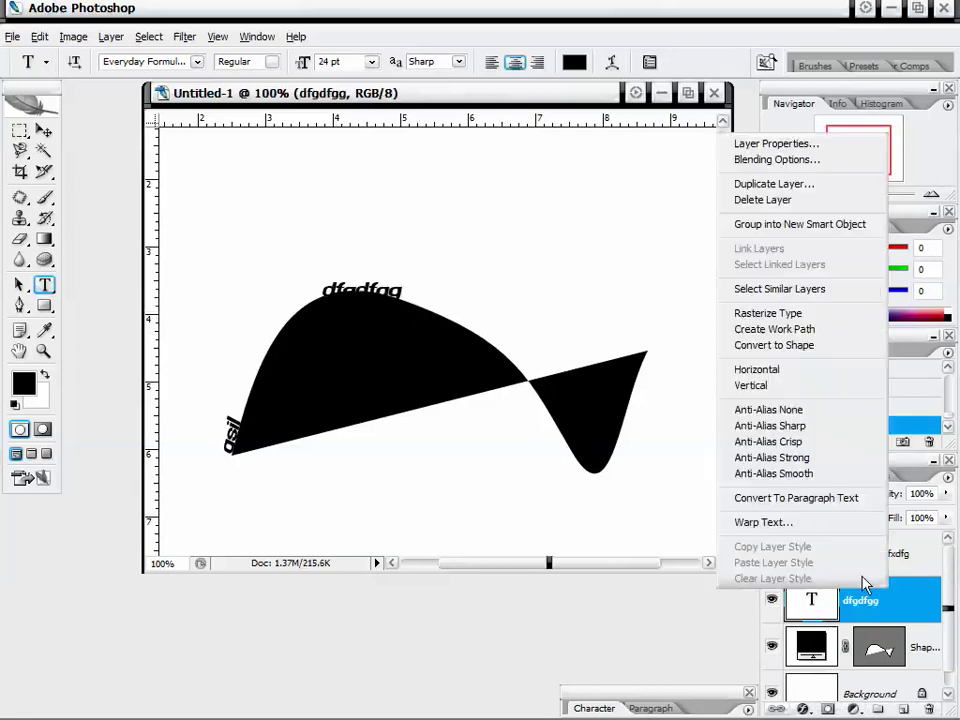
left_click(790, 200)
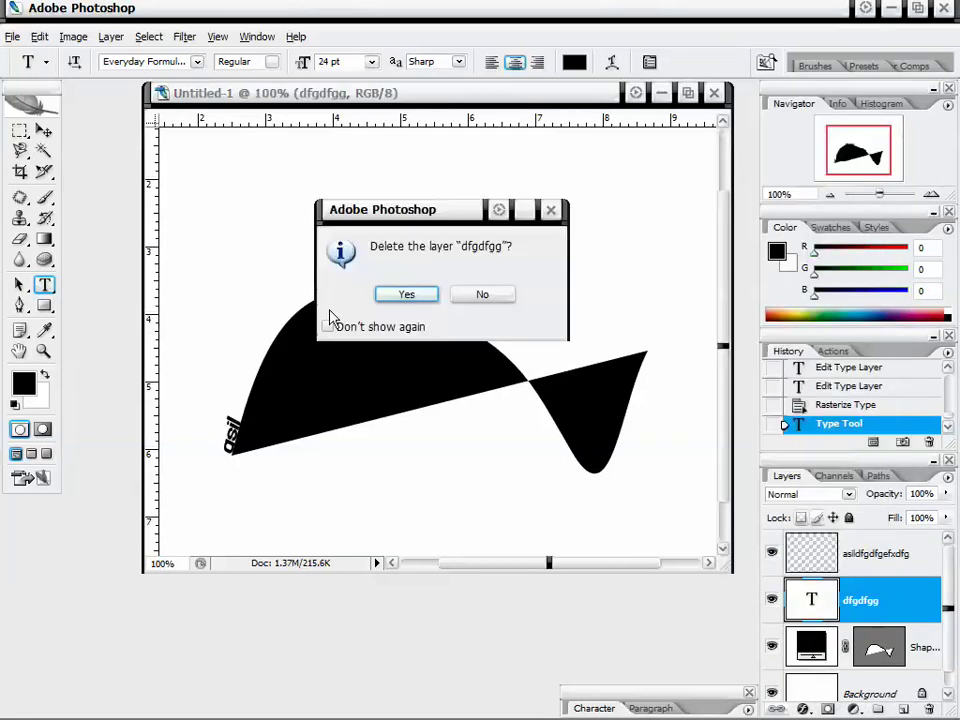
left_click(410, 296)
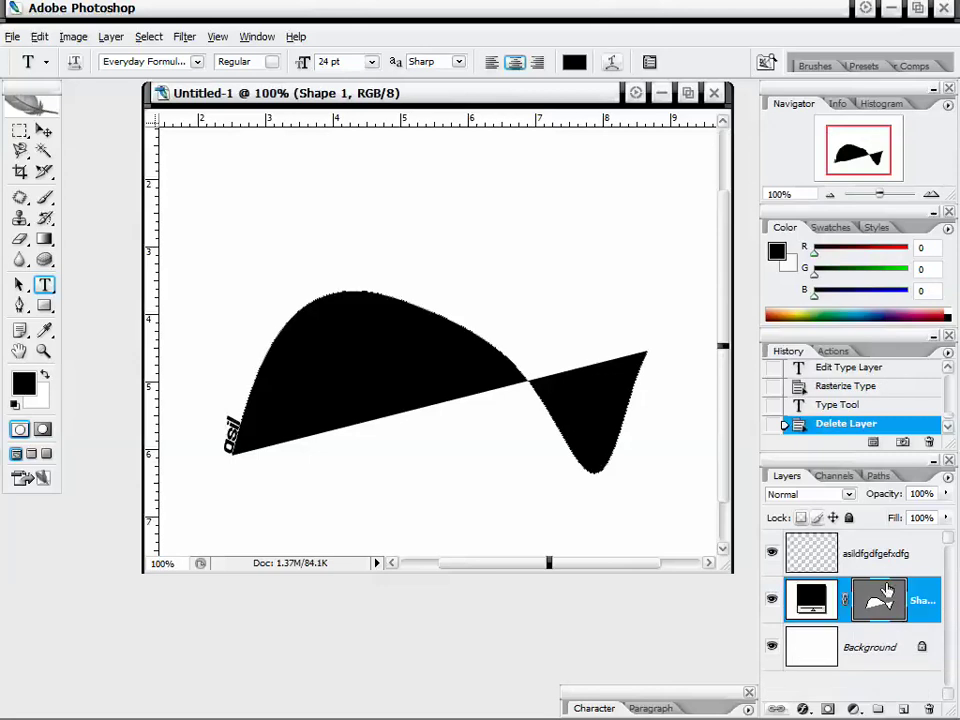
- Rasterize the wavy Shape 1 layer and delete it
right_click(923, 606)
left_click(814, 348)
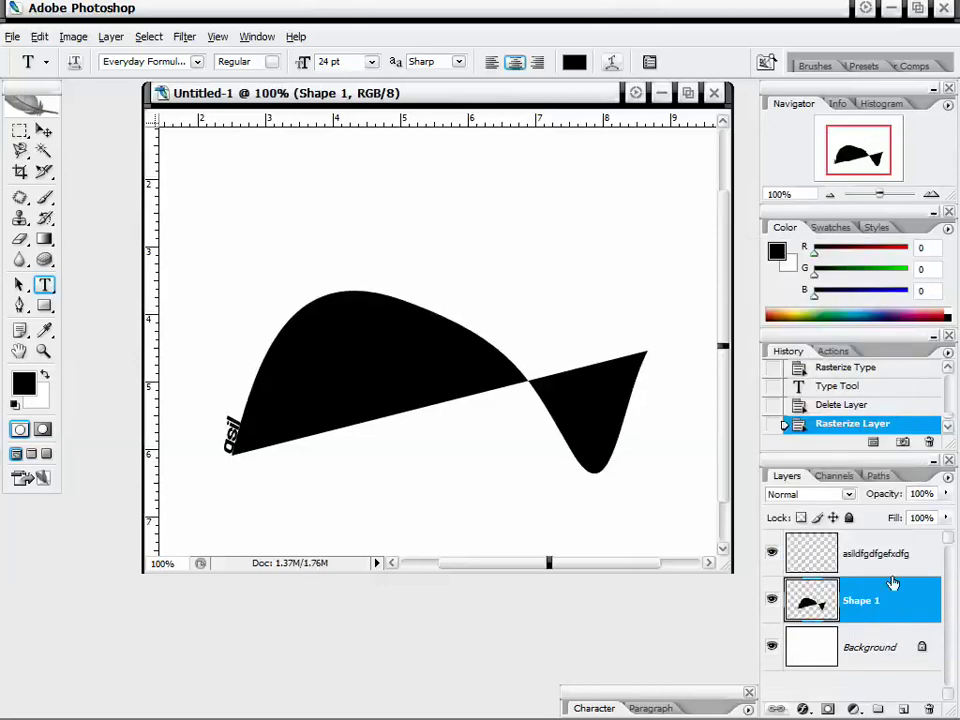
right_click(893, 598)
left_click(785, 299)
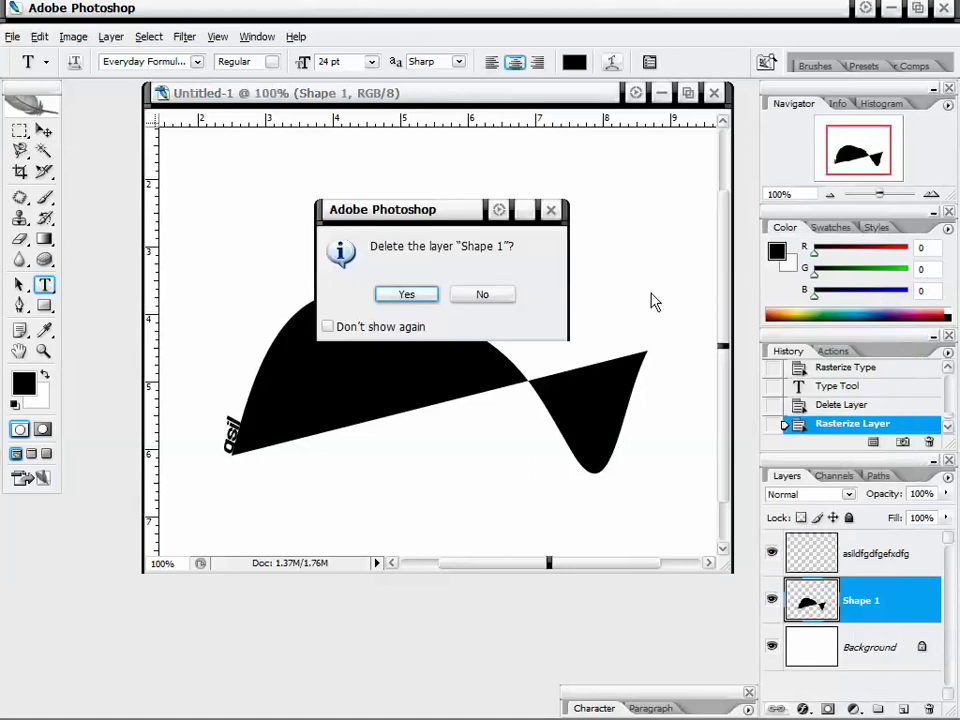
left_click(406, 295)
- Delete the rasterized asildfgdfgefxdfg text layer, leaving only the Background
right_click(880, 548)
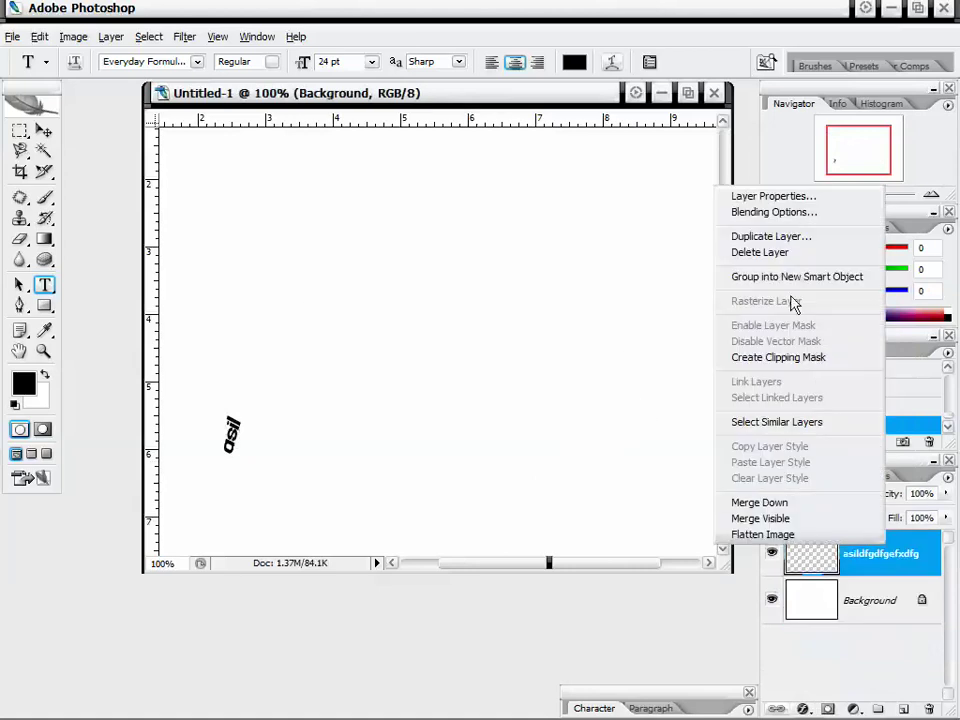
left_click(760, 252)
left_click(410, 296)
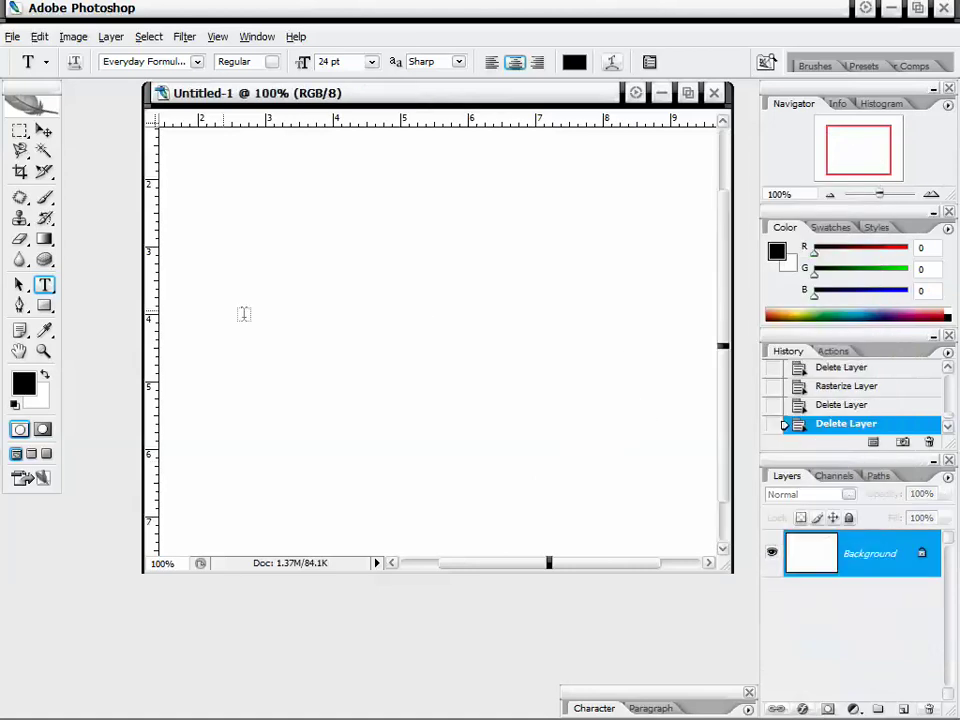
- Draw a cap-like black shape with the Pen tool, with a curved top, a raised tip on one side and straight bottom segments
left_click(20, 306)
left_click_drag(261, 378, 294, 326)
mouse_move(476, 257)
left_mouse_down()
mouse_move(534, 257)
mouse_move(611, 313)
mouse_move(594, 289)
mouse_move(589, 313)
left_mouse_up()
left_click_drag(613, 360, 620, 255)
mouse_move(884, 157)
left_mouse_down()
mouse_move(866, 156)
mouse_move(877, 156)
left_mouse_up()
left_click(581, 465)
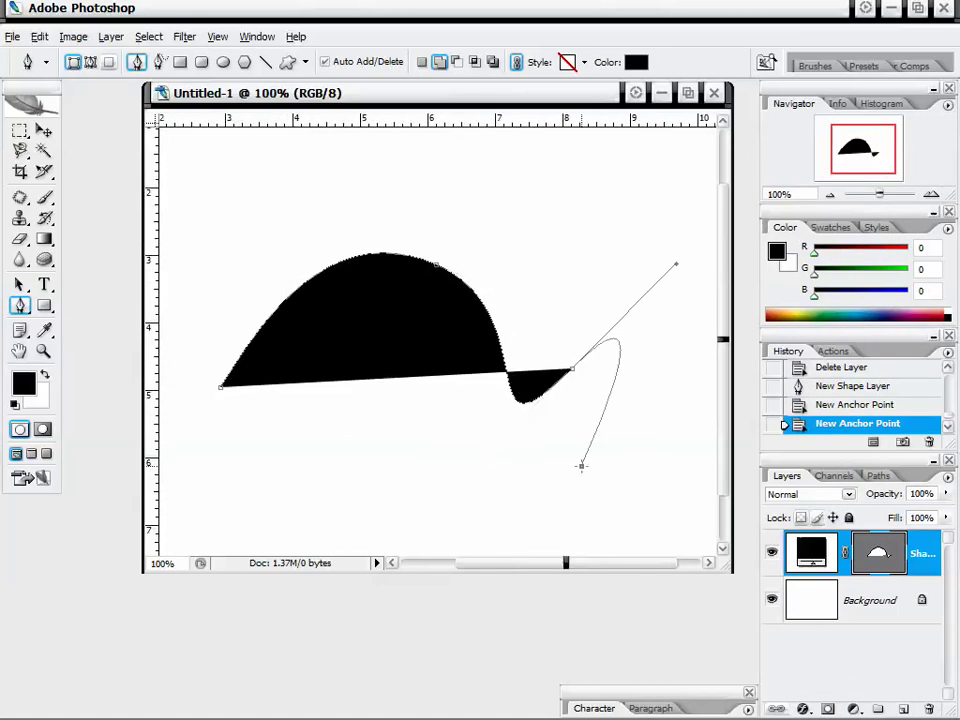
left_click(443, 488)
left_click(282, 474)
left_click(217, 465)
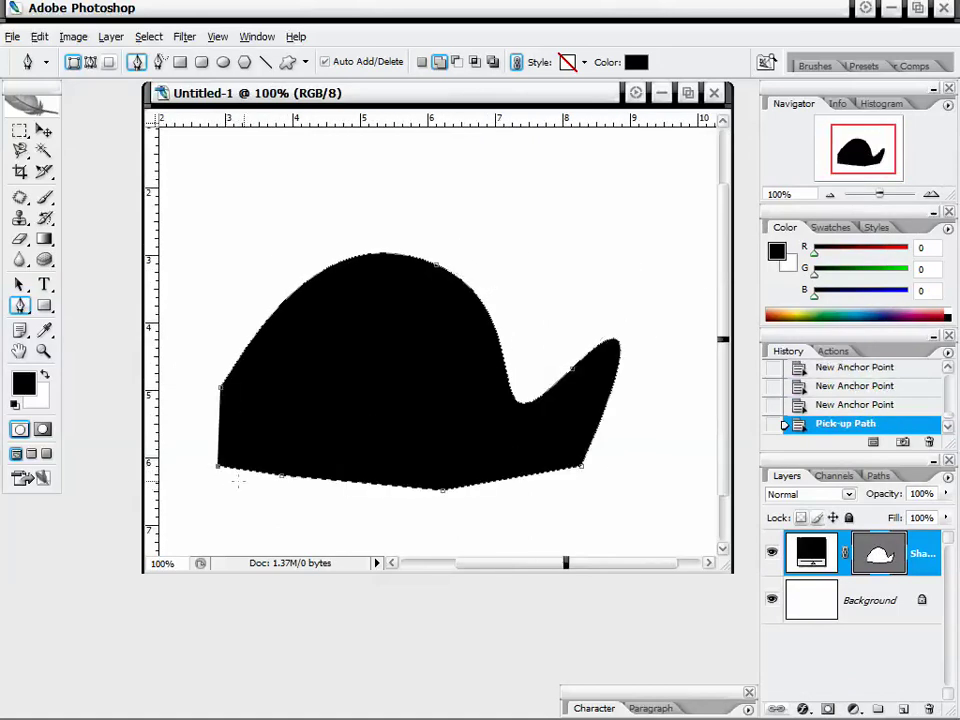
- Place left-aligned text reading asileFX asileFX along the curved upper edge of the new shape's path
key("t")
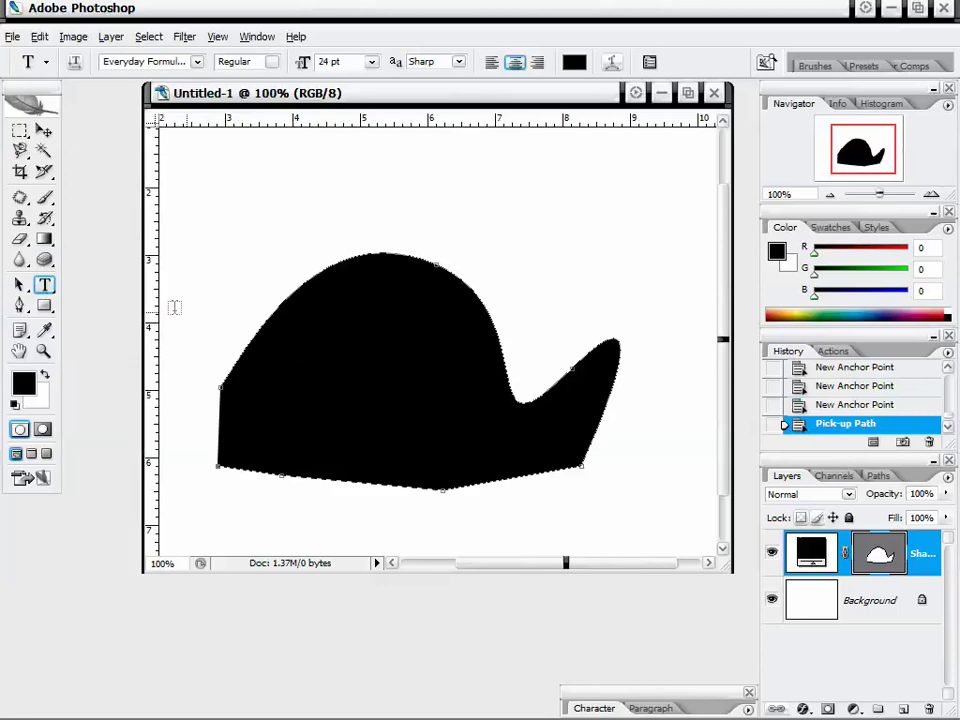
left_click(357, 348)
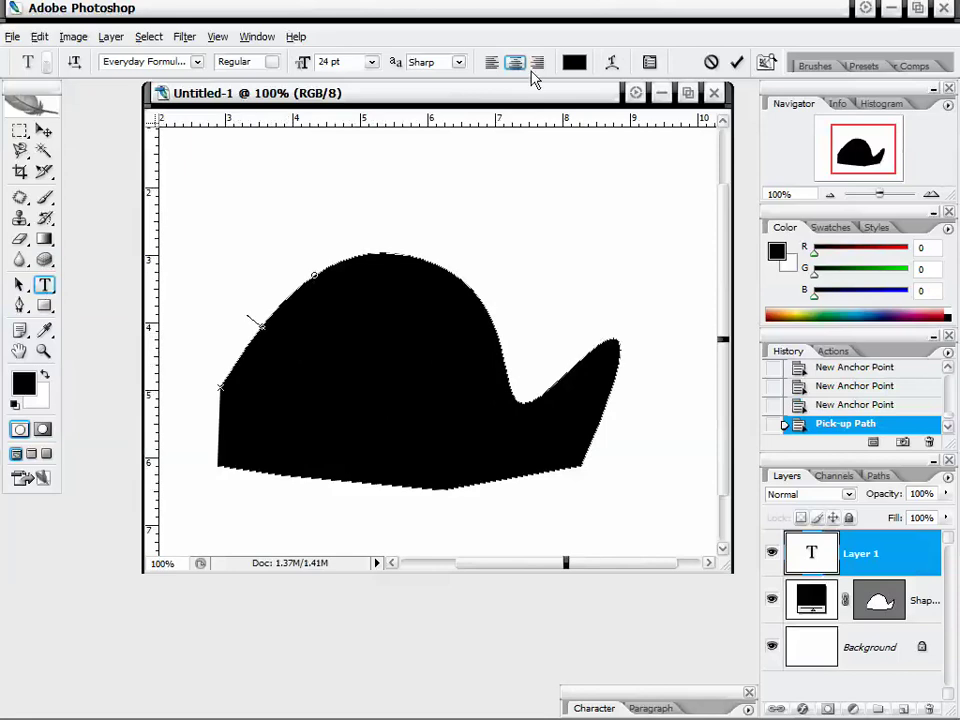
left_click(492, 63)
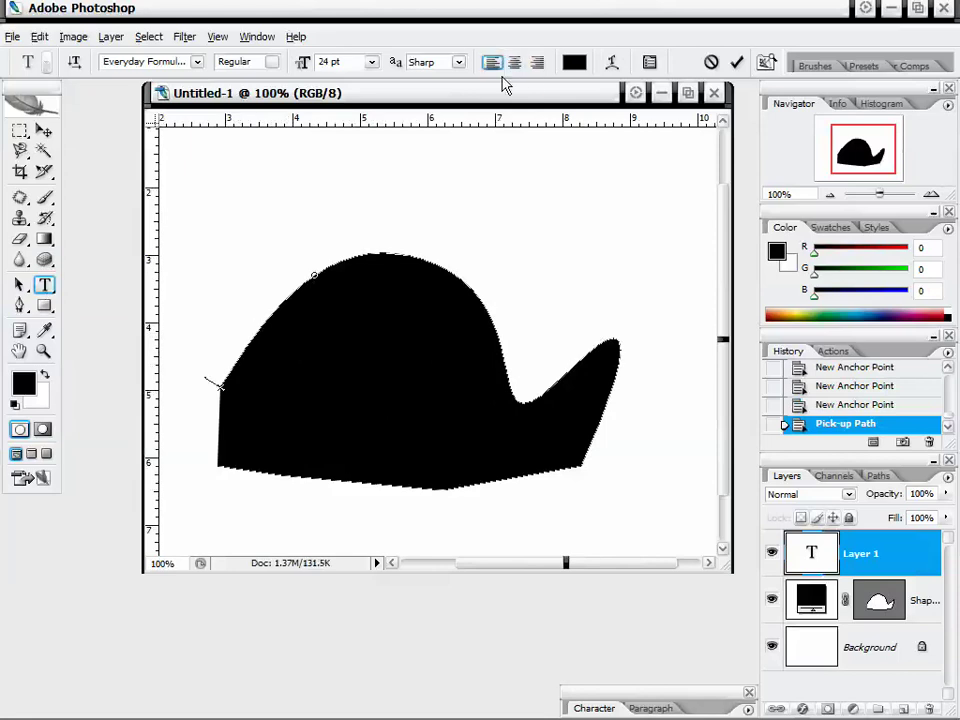
type("asileFX")
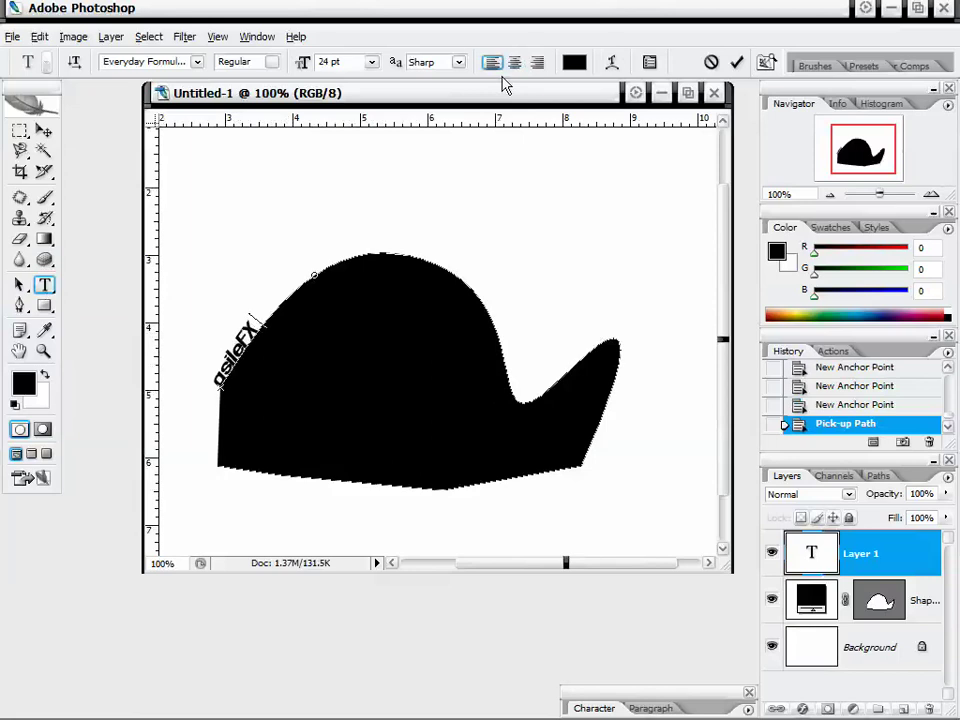
type(" gsileFX")
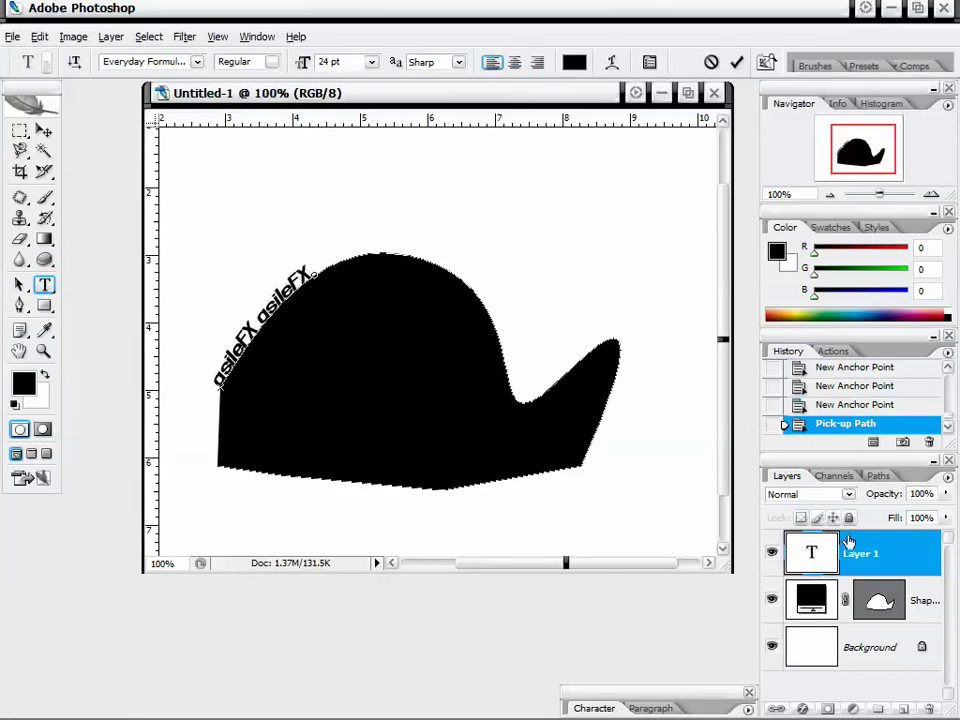
left_click(885, 553)
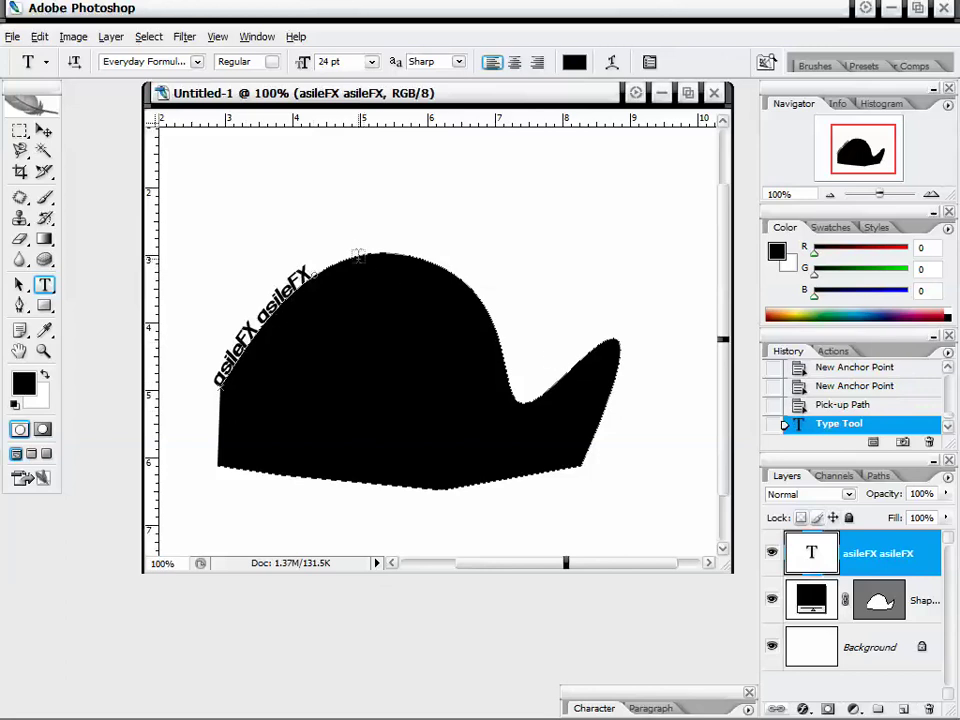
- Reshape the cap's curved top with the Pen tool by moving its segment and anchor points, and delete one anchor point
left_click(905, 602)
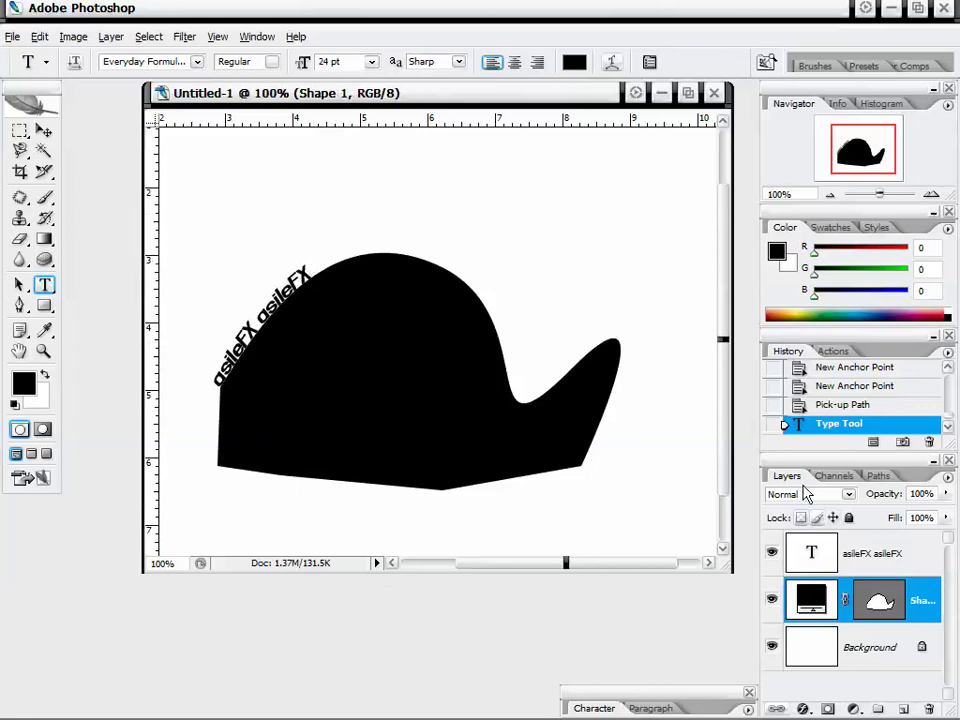
left_click(858, 550)
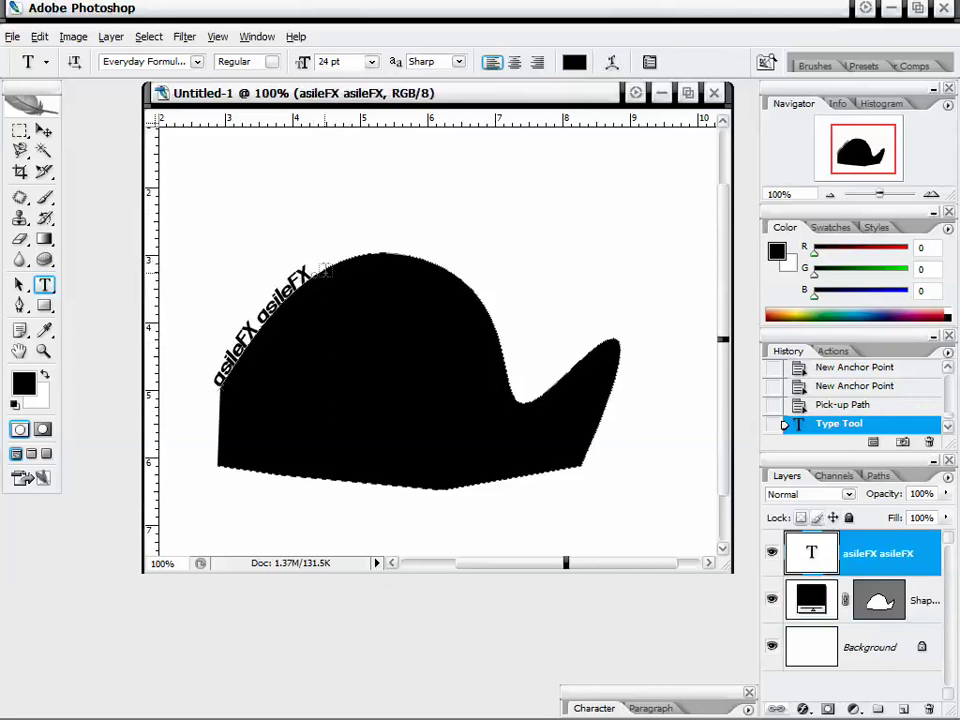
left_click(19, 306)
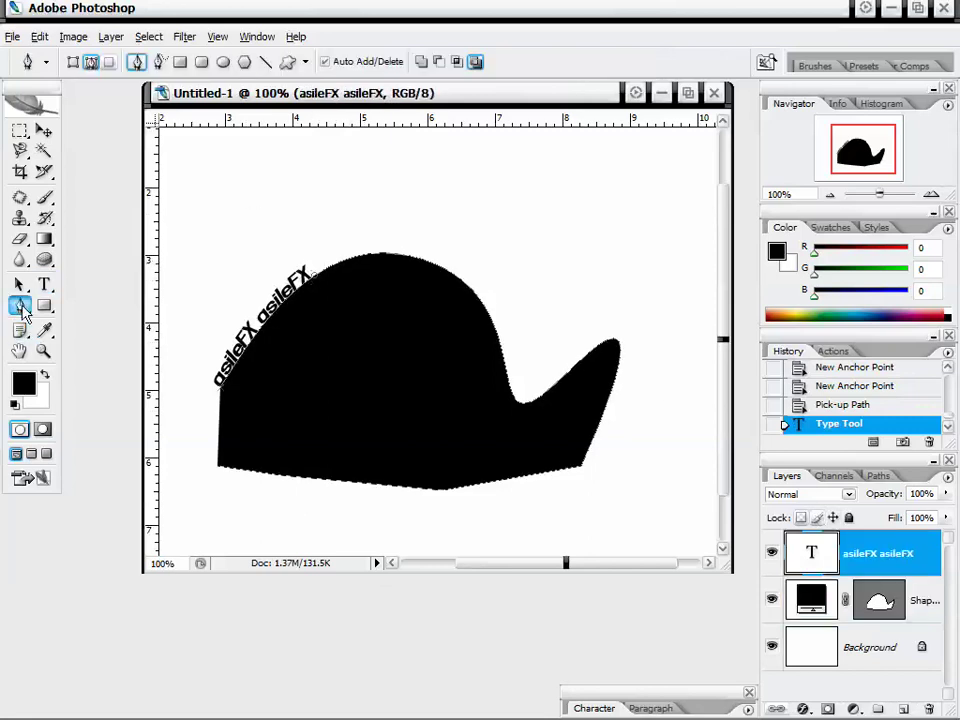
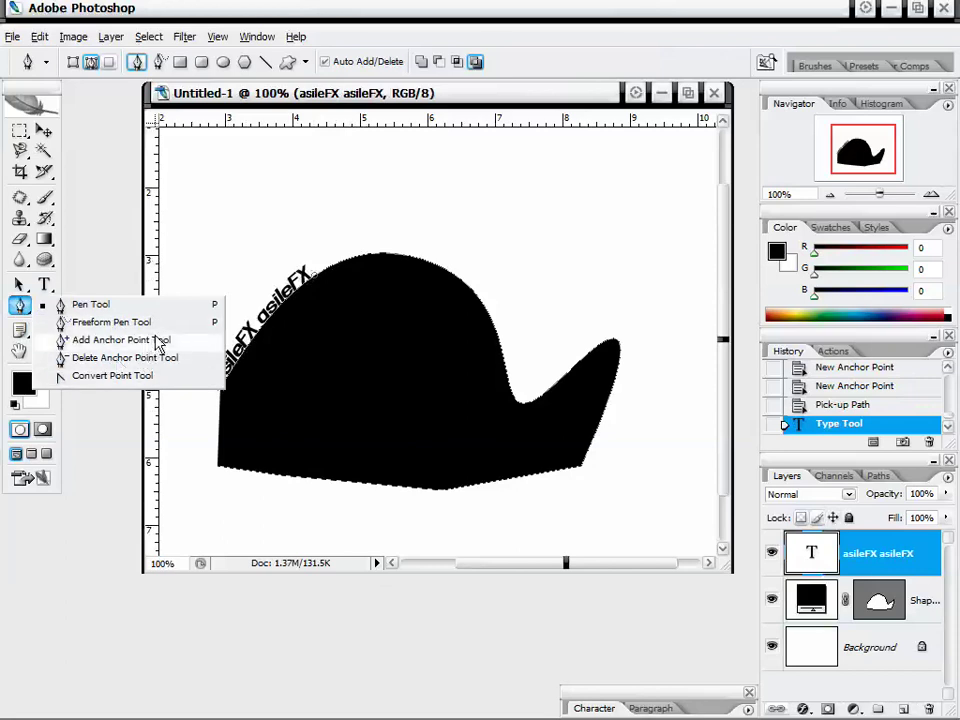
left_click(139, 360)
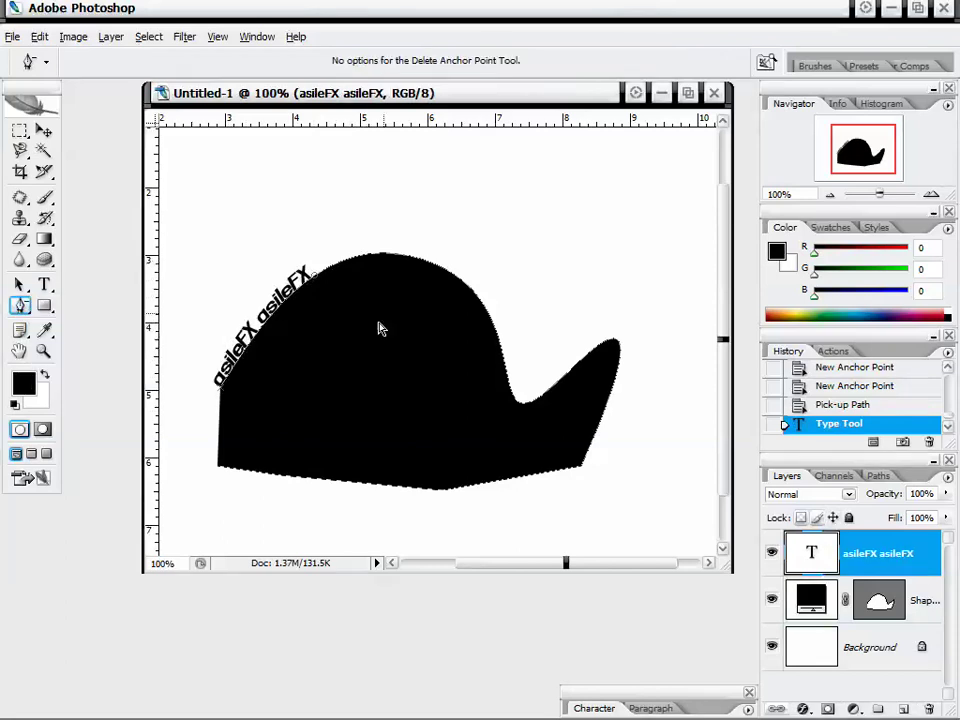
left_click(893, 610)
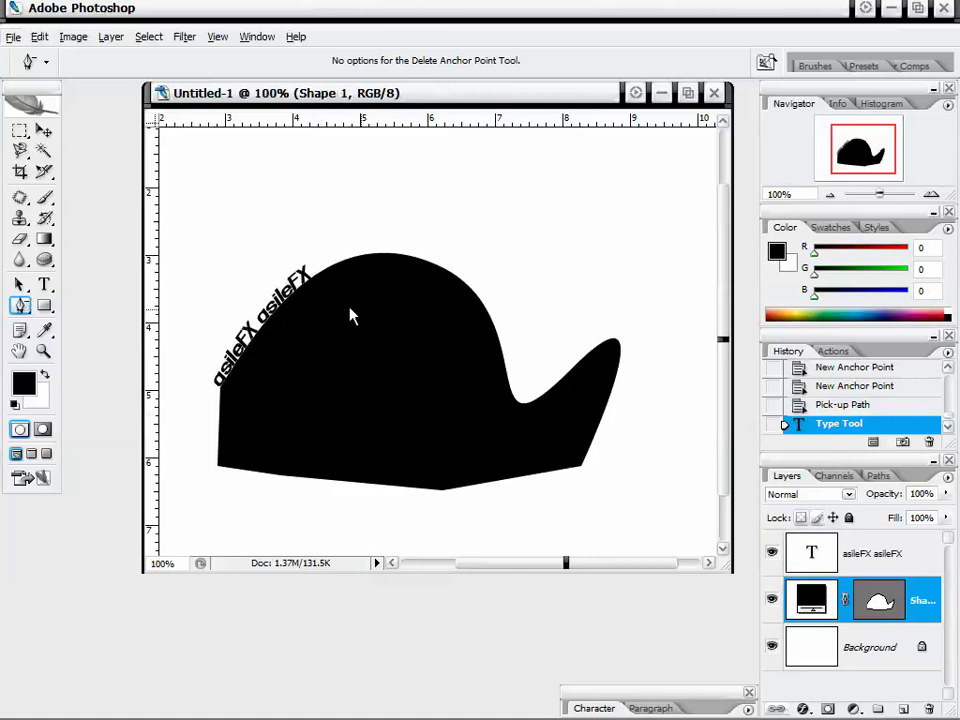
left_click(20, 305)
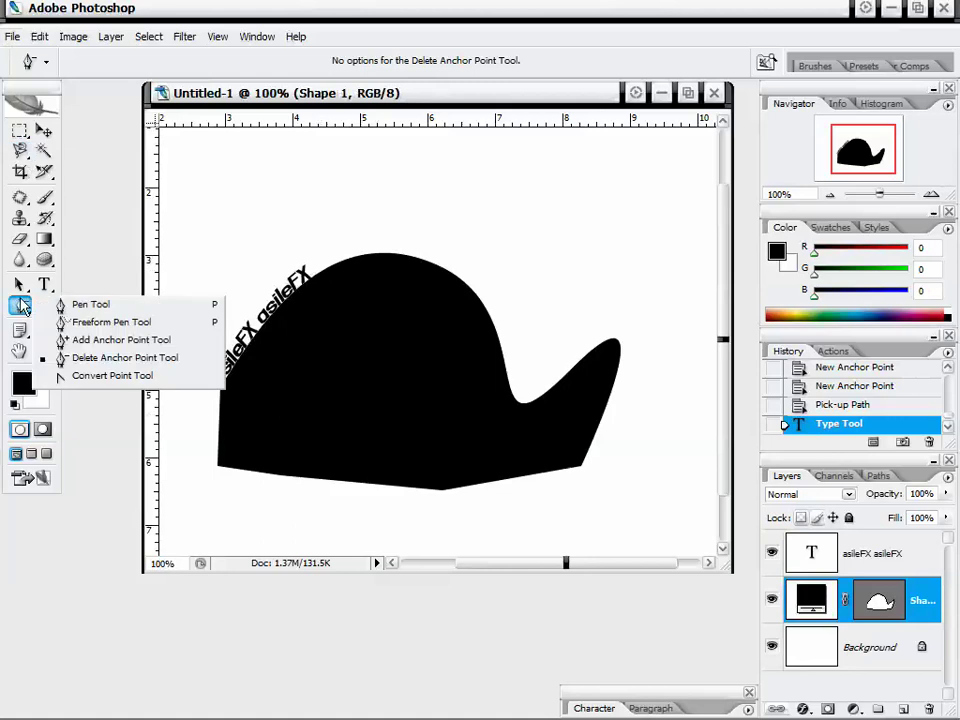
left_click(72, 305)
left_click(422, 270, "ctrl")
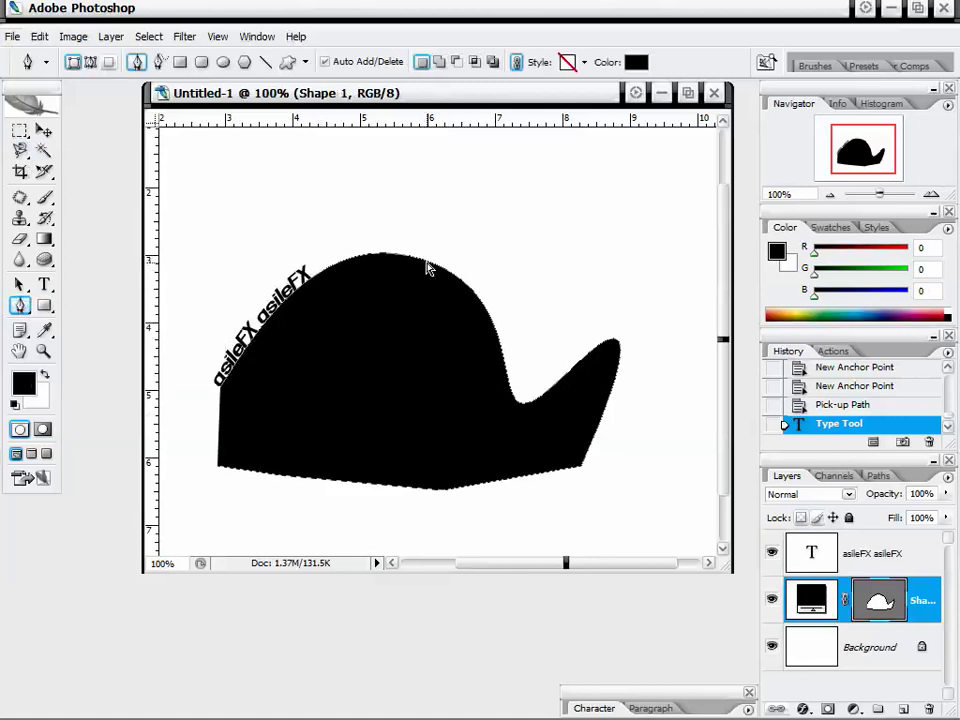
left_click(388, 254, "ctrl")
left_click_drag(437, 264, 485, 188)
left_click(483, 174)
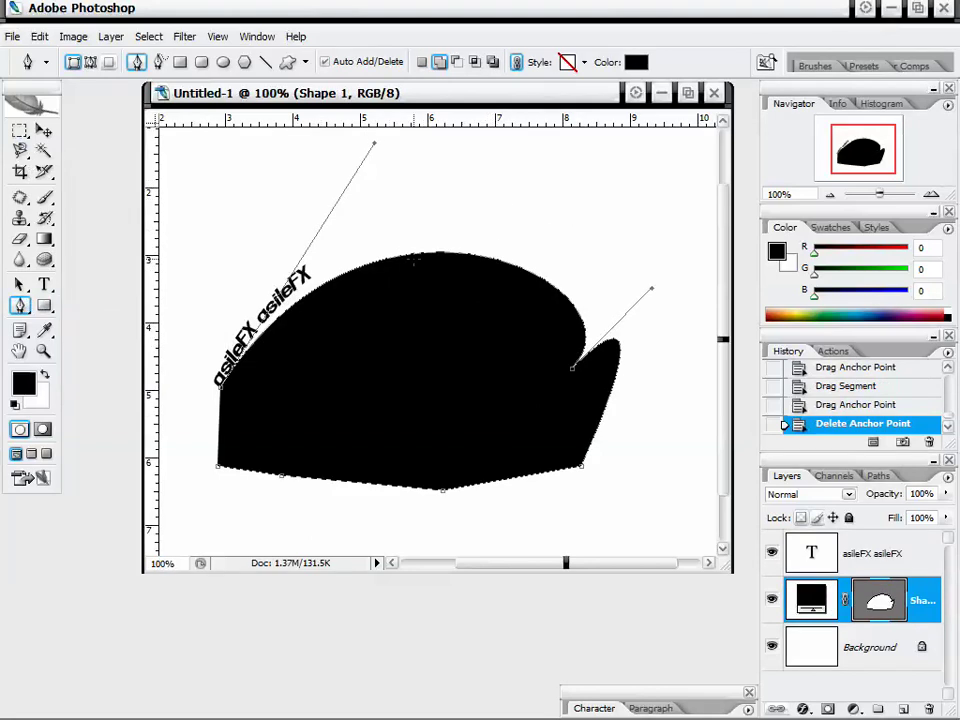
- Draw a thin wavy black shape above the cap with the Pen tool, using five anchor points
left_click_drag(373, 147, 390, 168)
left_click_drag(455, 177, 553, 155)
left_click(642, 195)
left_click(655, 232)
- Select the cap's path with the Delete Anchor Point tool and move the anchor point at its notch inward
left_click(21, 307)
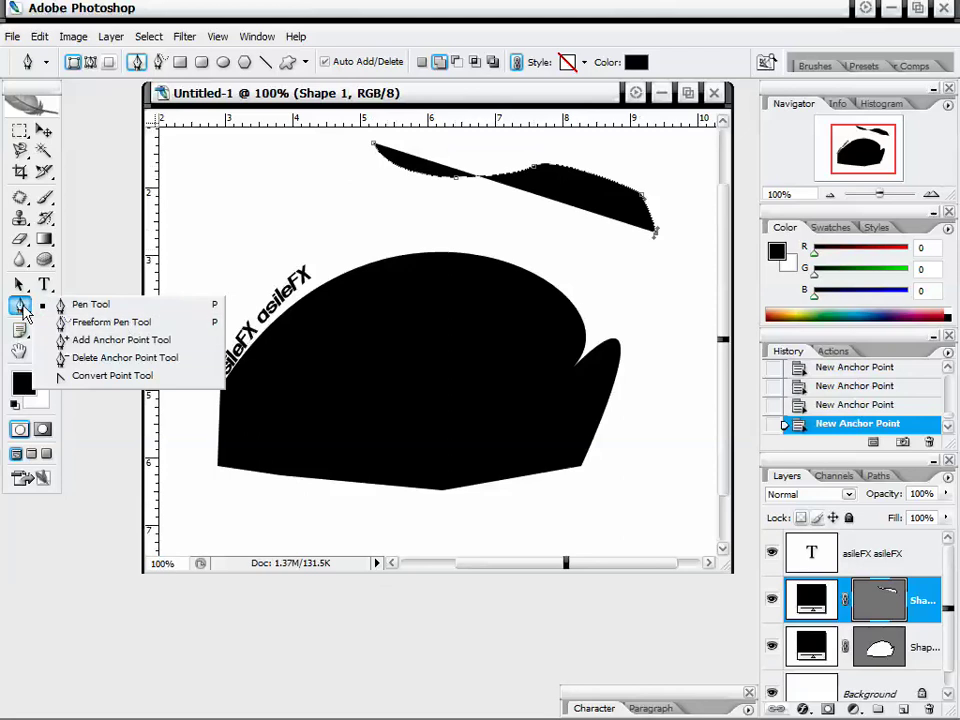
left_click(130, 349)
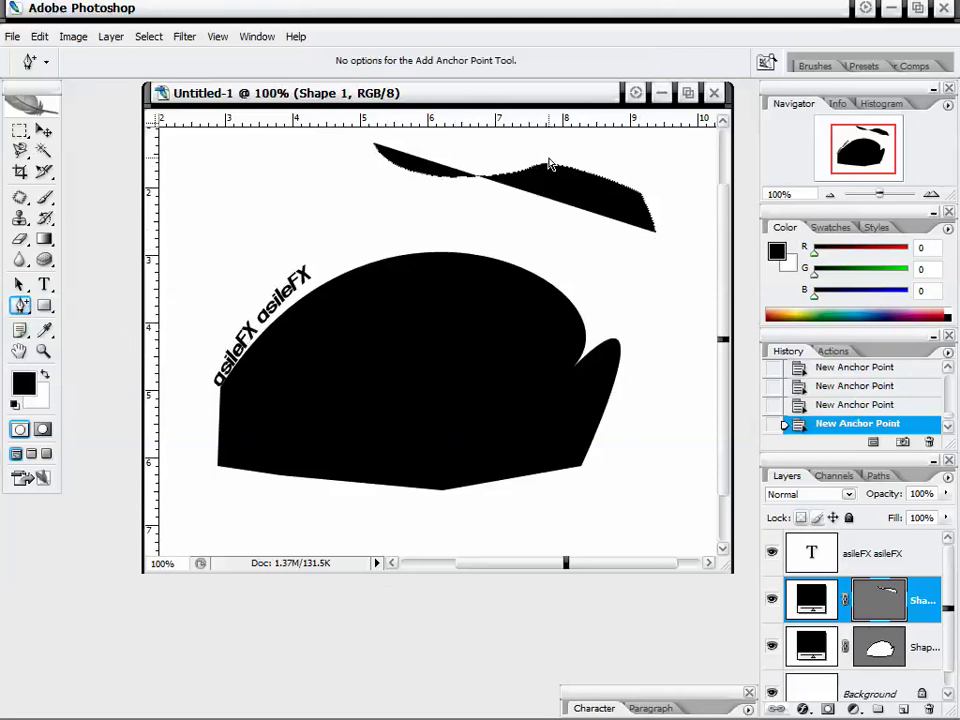
left_click(21, 310)
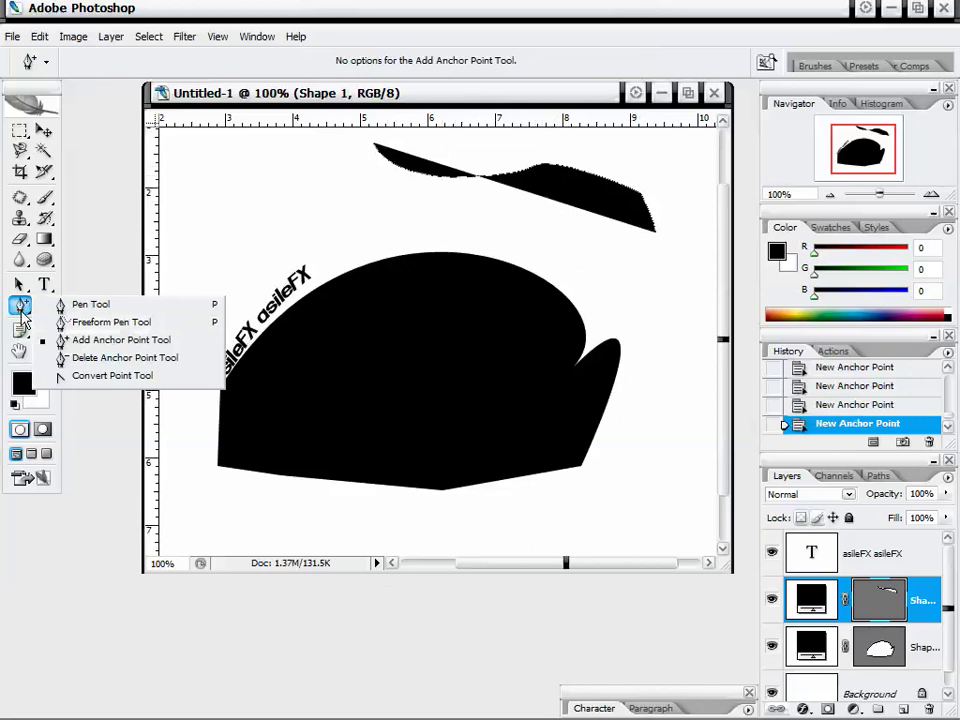
left_click(128, 357)
left_click(565, 303)
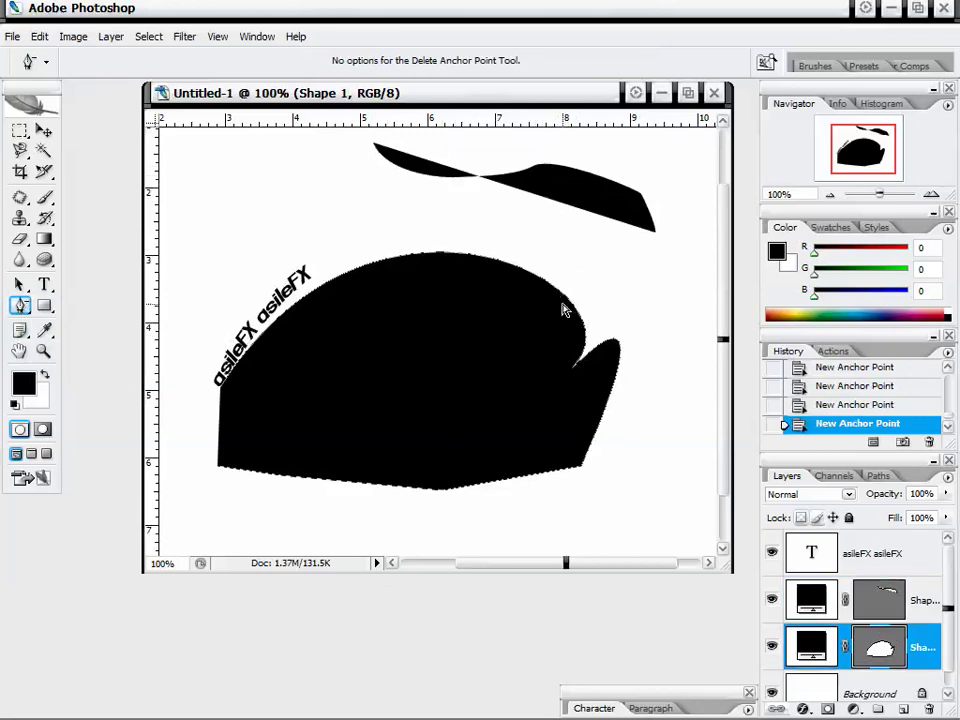
left_click_drag(461, 253, 462, 257)
left_click(572, 369)
left_click_drag(575, 376, 490, 374)
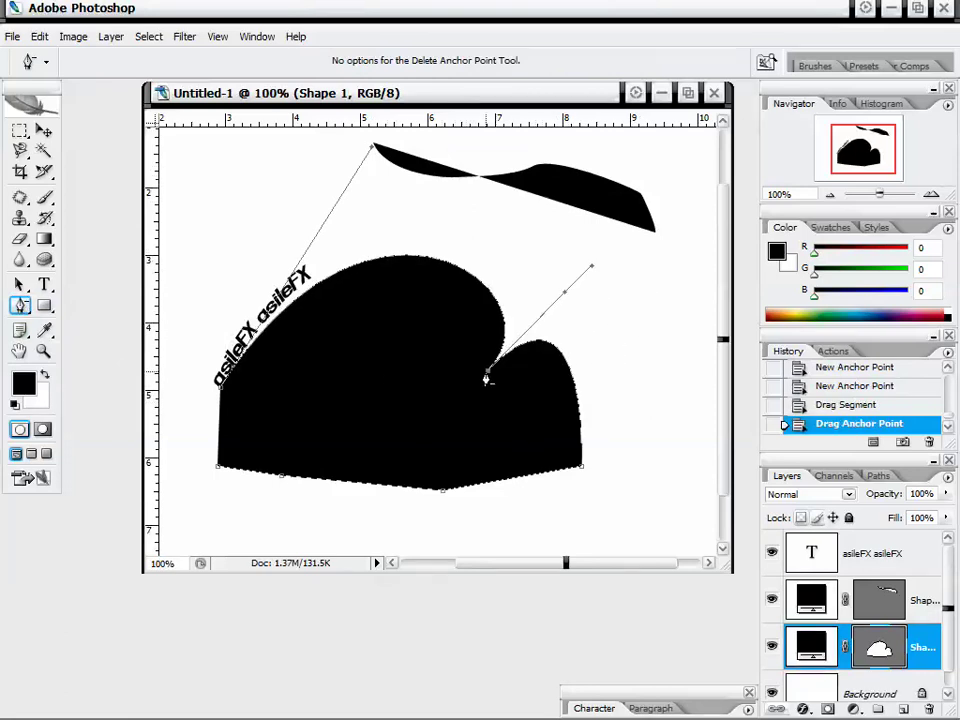
- Delete the cap's notch anchor and its lower anchor points one by one until the black fill is gone
left_click(22, 308)
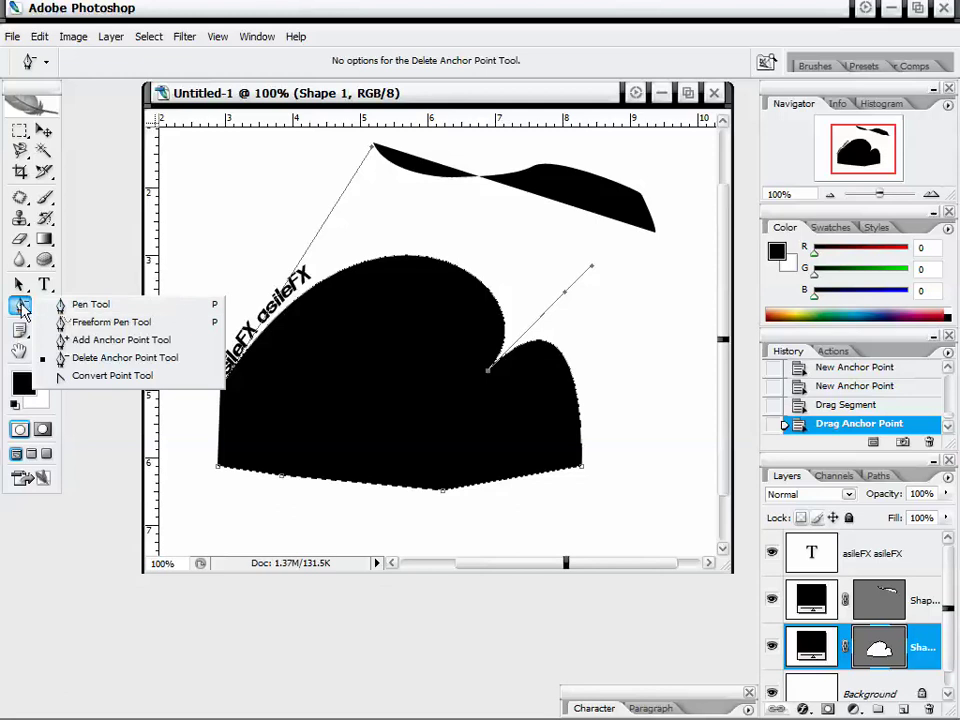
left_click(18, 306)
left_click(488, 371)
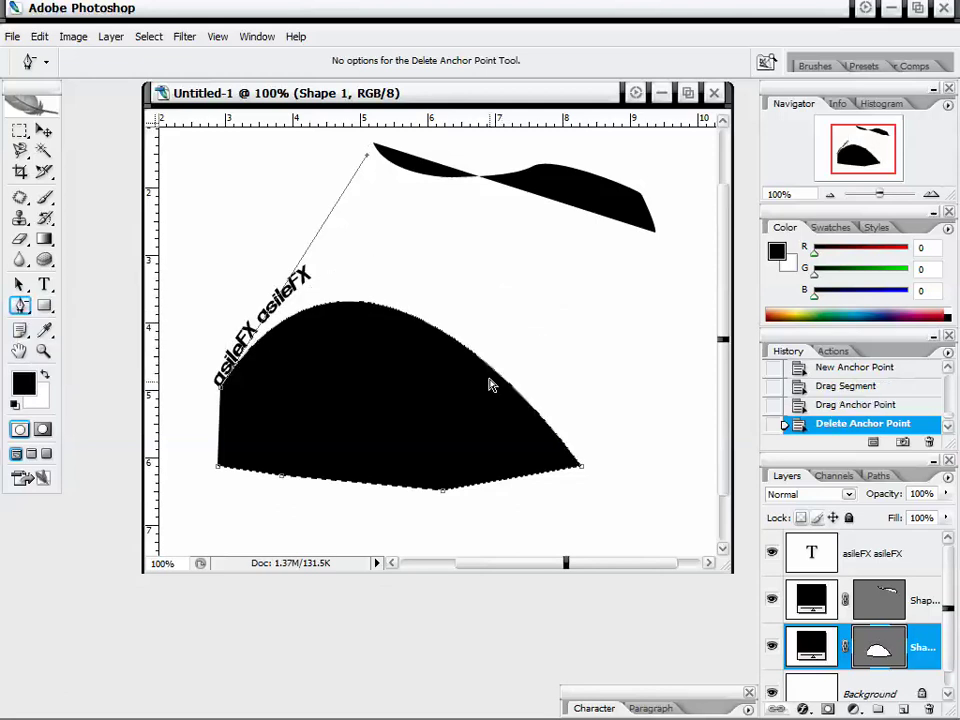
left_click(583, 475)
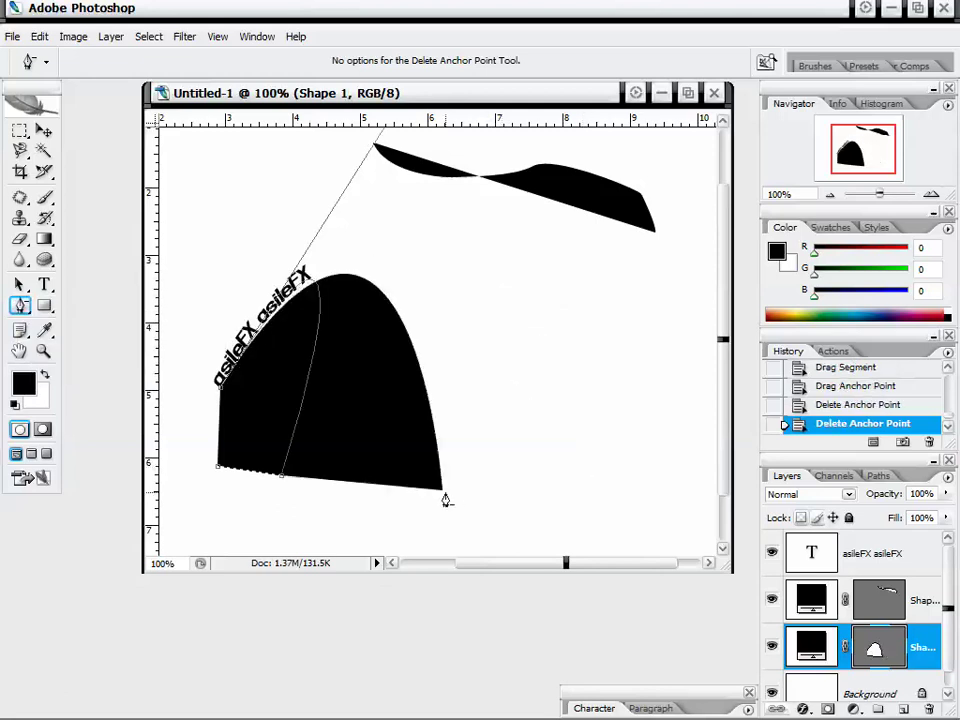
left_click(442, 489)
left_click(219, 466)
left_click(280, 473)
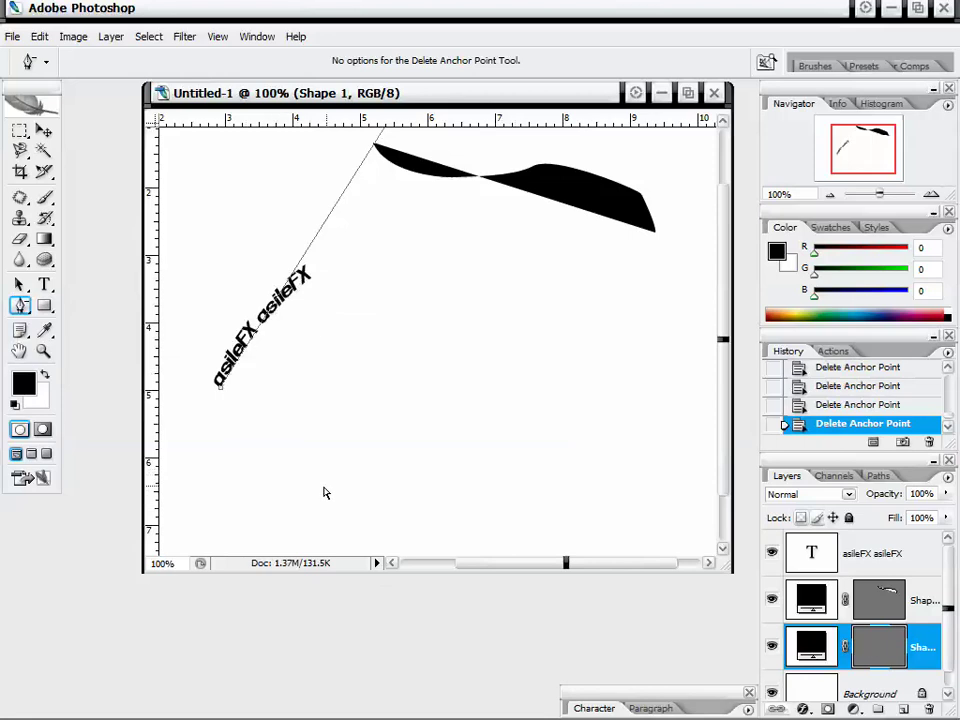
- Select the asileFX asileFX text layer and examine the path the text follows
left_click(925, 600)
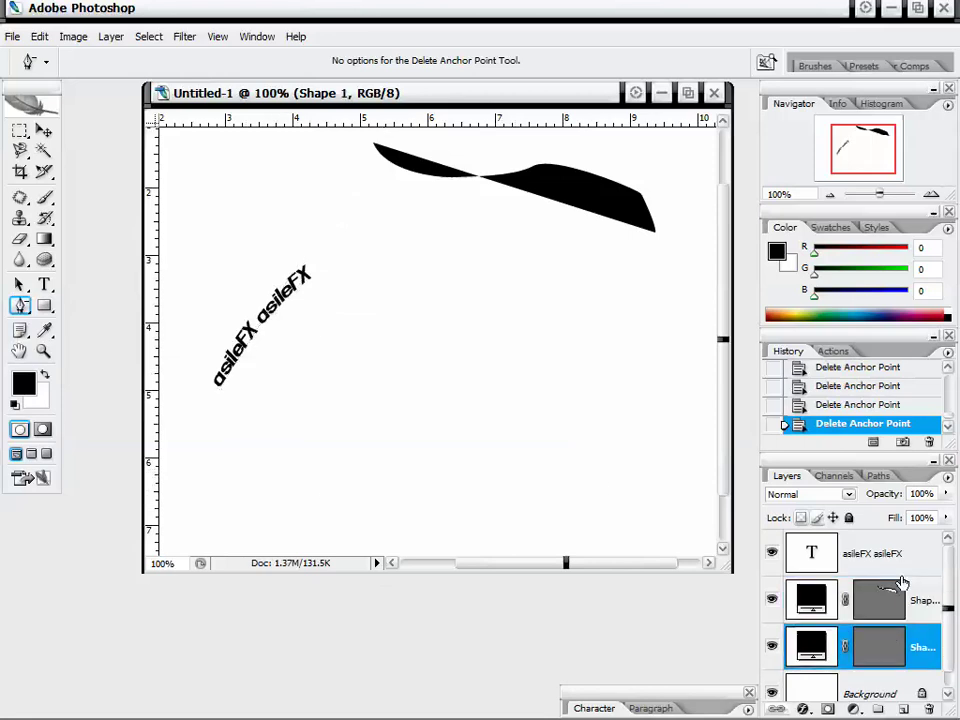
left_click(932, 556)
scroll(952, 575, "down", 1)
left_click_drag(951, 568, 951, 544)
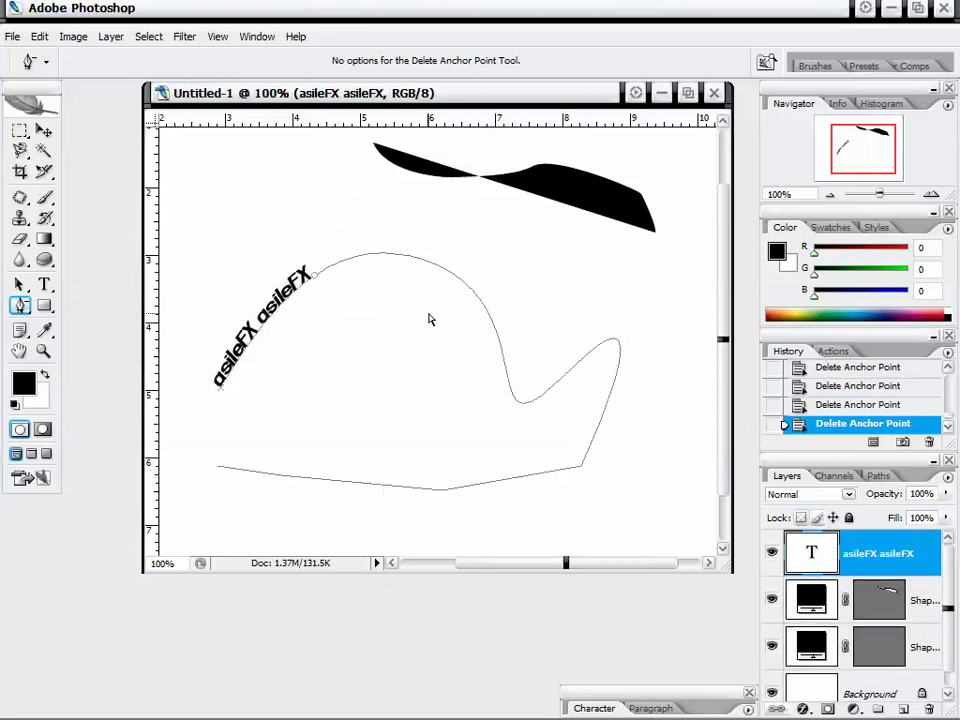
- Delete an early New Anchor Point history state and revert the document to its initial New state
left_click_drag(949, 424, 949, 377)
left_click(855, 402)
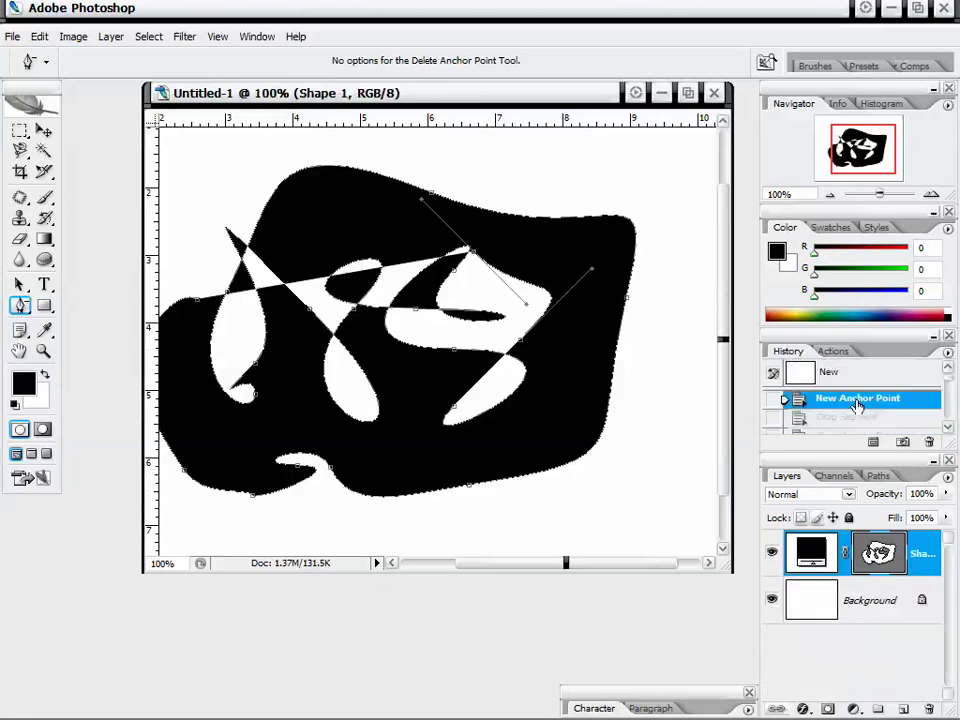
left_click(929, 441)
left_click(403, 294)
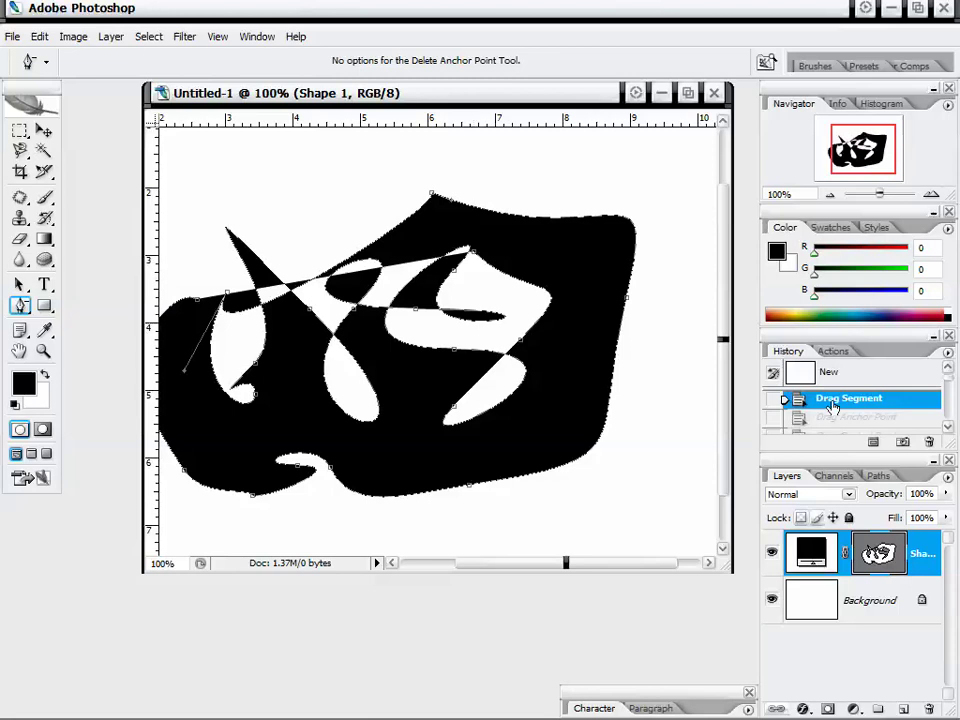
left_click(862, 375)
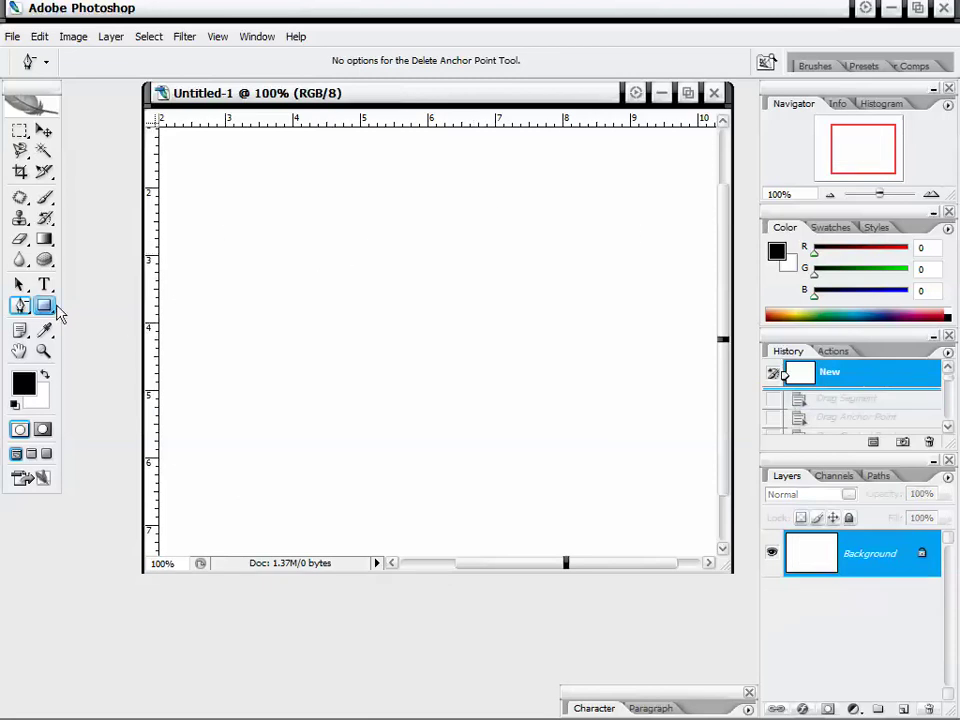
- Draw a large black rectangle slightly off the canvas centre with the Rectangle tool as a shape layer
left_click(45, 307)
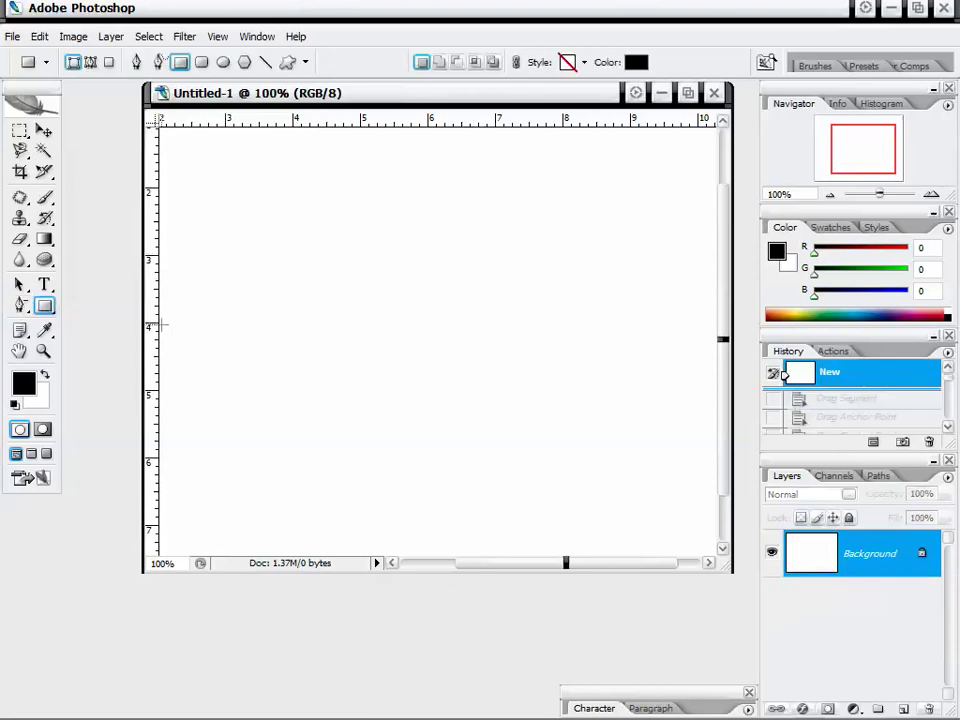
left_click(45, 307)
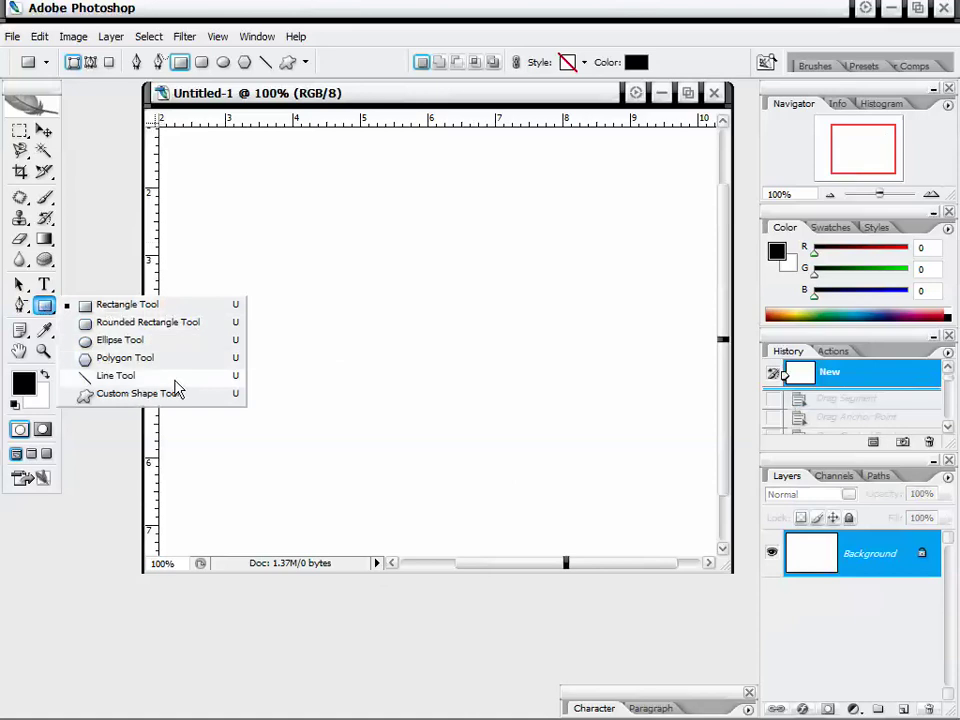
left_click(186, 306)
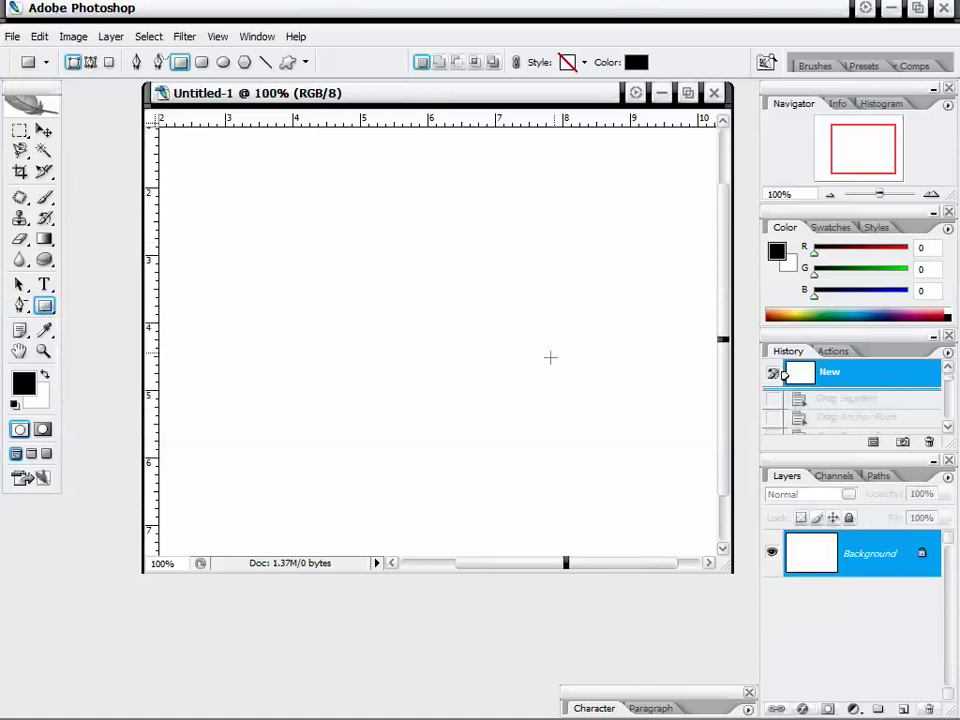
left_click_drag(351, 236, 627, 452)
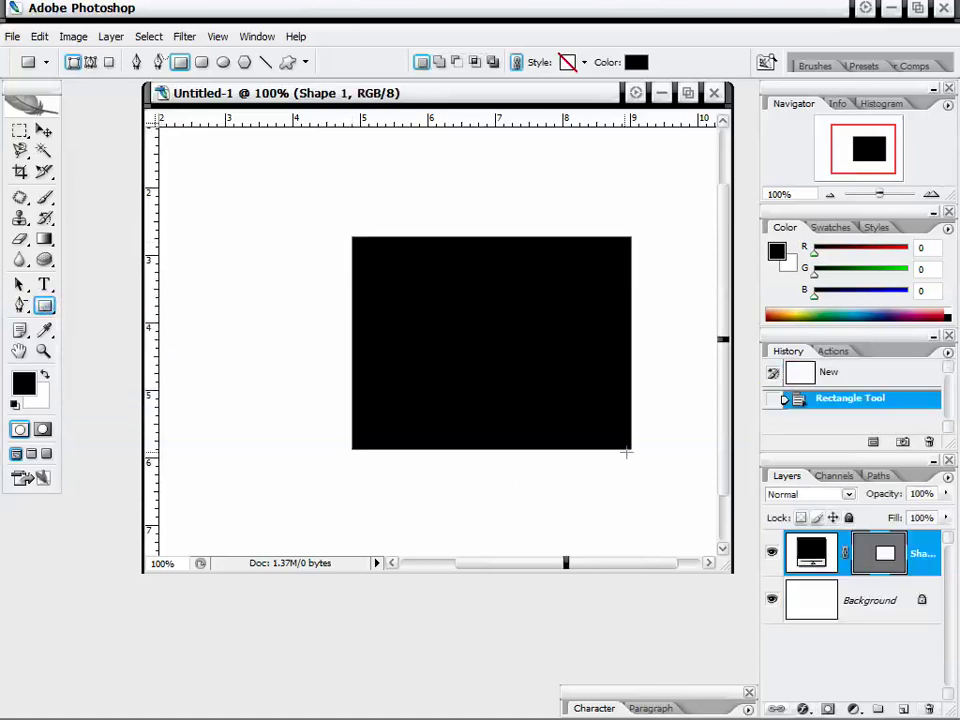
- Move the black rectangle around the canvas with the Move tool, ending nearer the upper left
left_click(19, 131)
left_click(44, 131)
mouse_move(557, 364)
left_mouse_down()
mouse_move(511, 364)
mouse_move(482, 319)
left_mouse_up()
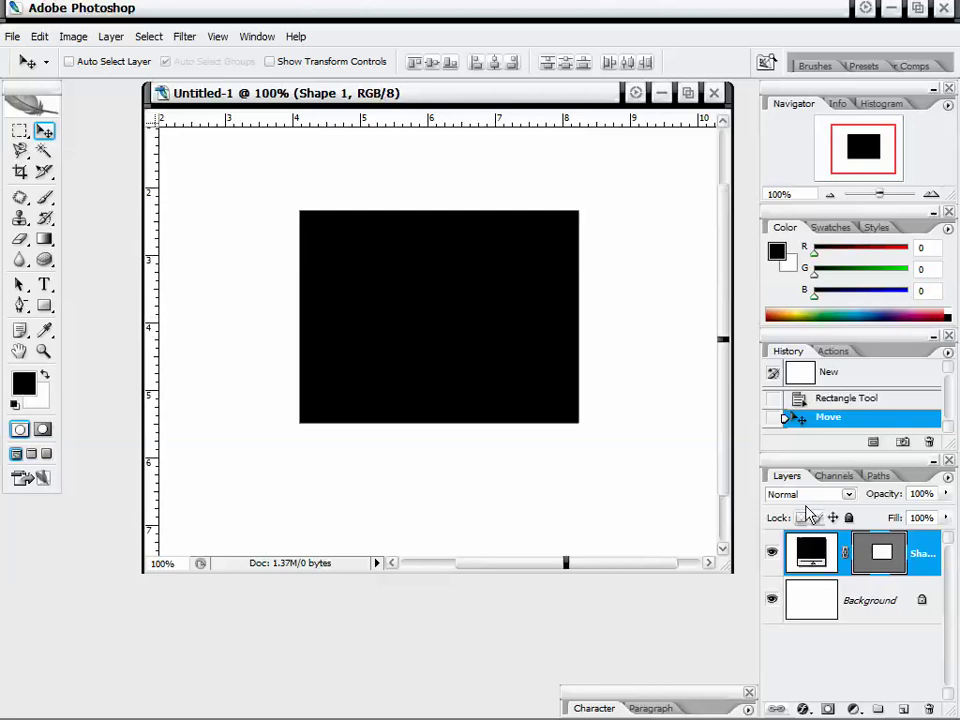
left_click_drag(442, 290, 466, 307)
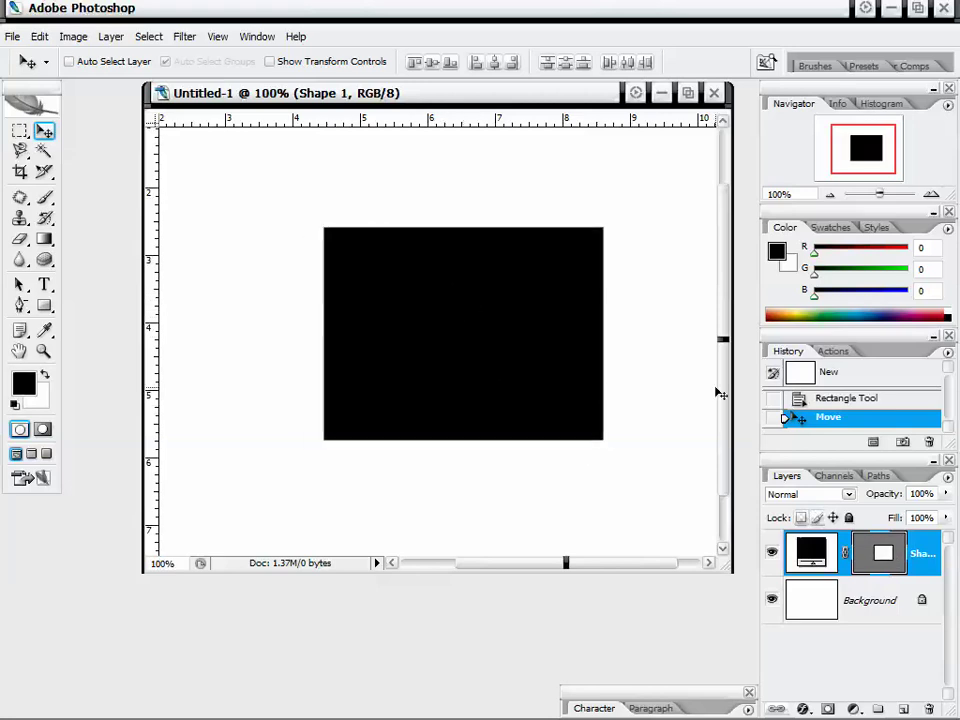
left_click_drag(634, 384, 579, 343)
- Rasterize the rectangle's Shape 1 layer and move the rectangle down and to the right
right_click(912, 553)
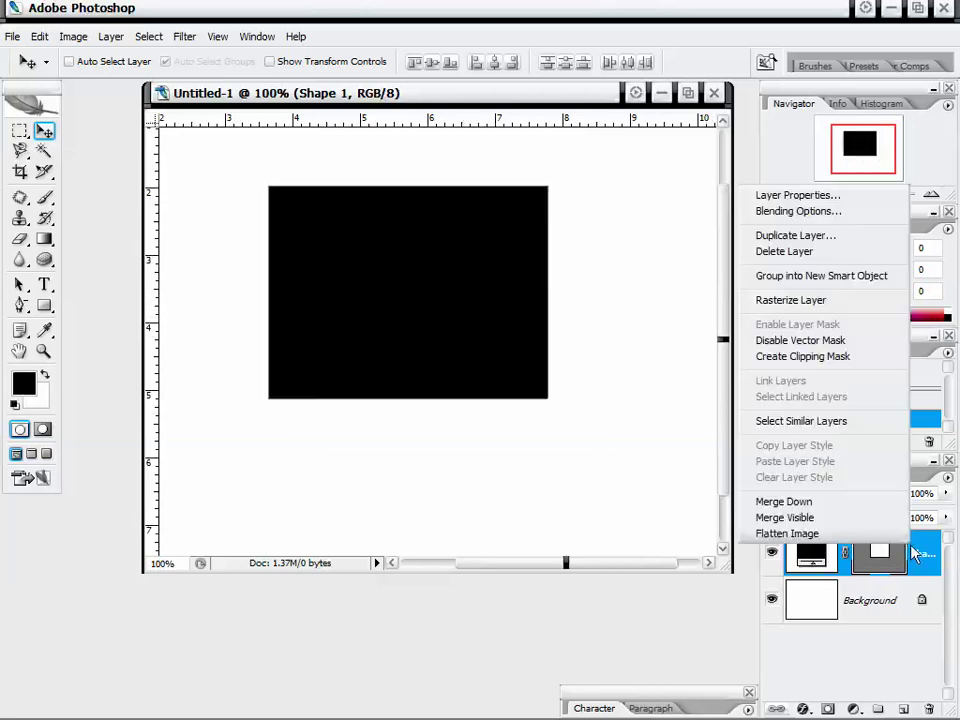
left_click(775, 302)
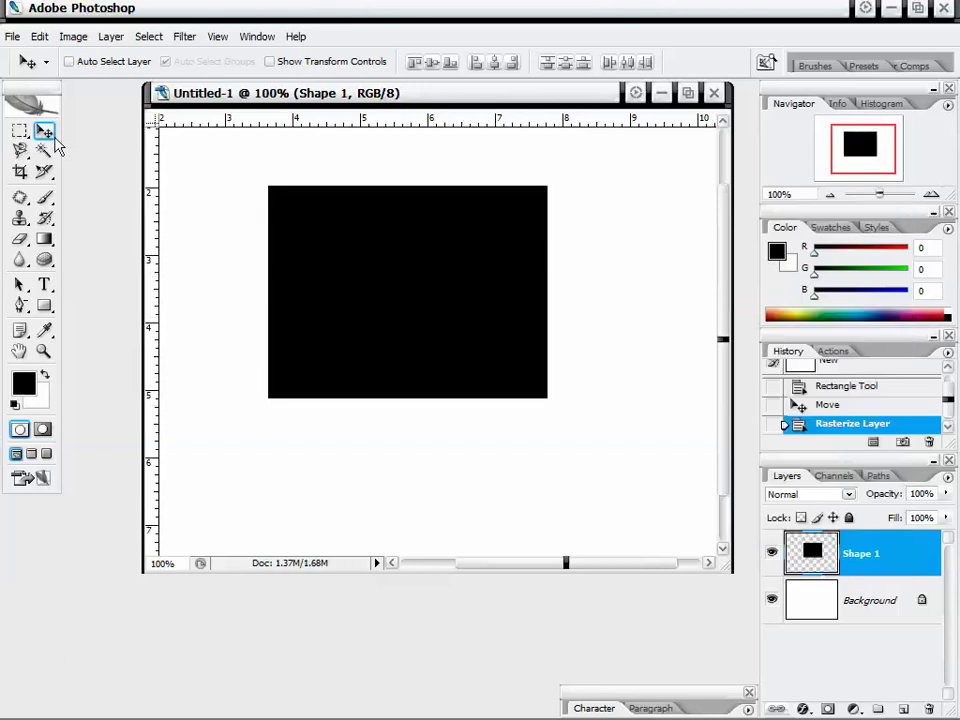
left_click_drag(373, 257, 424, 300)
right_click(879, 550)
left_click(641, 466)
- Draw a black rounded rectangle with a 10 px radius overlapping the first rectangle's upper-left corner
left_click(45, 307)
left_click(117, 325)
left_click_drag(219, 157, 458, 360)
- Set the corner radius to 50 px and draw three more large rounded rectangles overlapping or adjoining the existing shapes
double_click(378, 62)
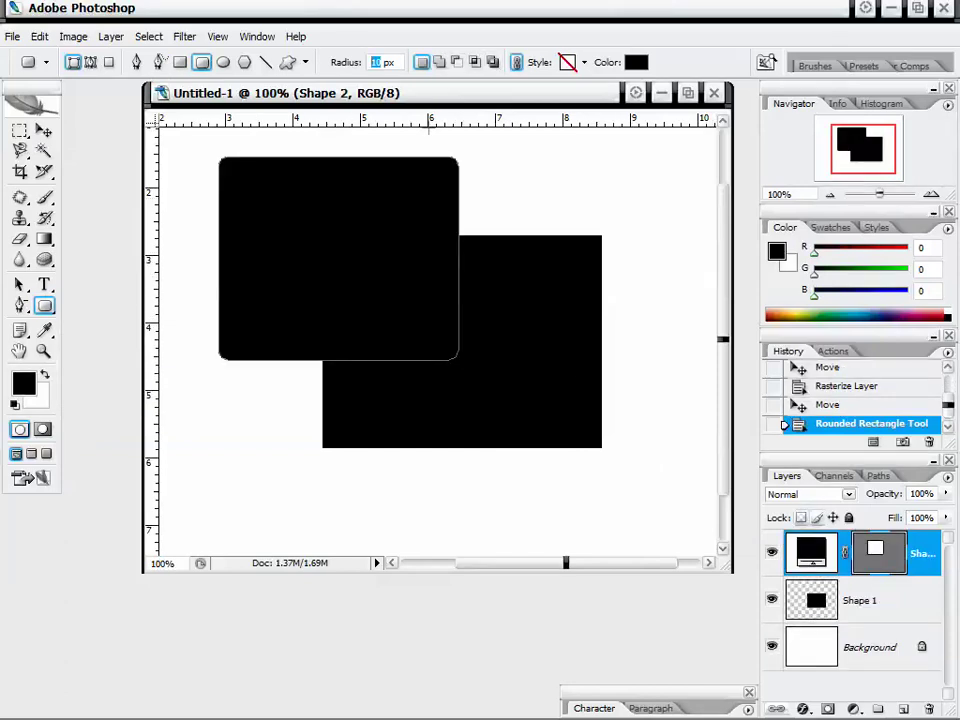
left_click_drag(354, 439, 662, 561)
left_click_drag(583, 294, 714, 161)
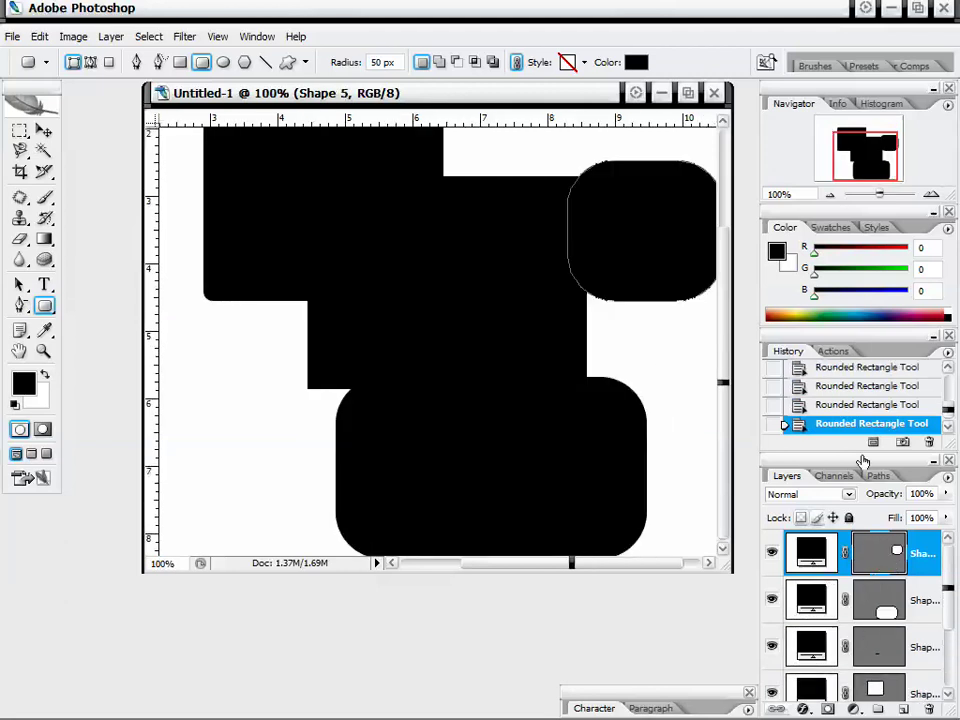
left_click_drag(851, 176, 855, 165)
left_click_drag(382, 189, 530, 315)
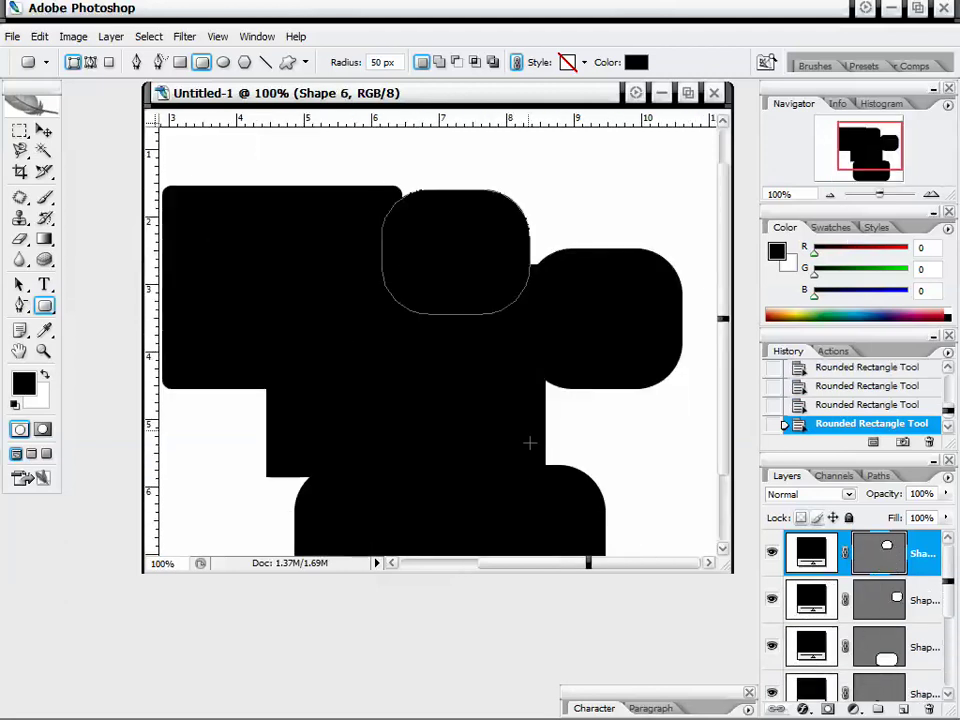
- Examine the vector mask paths of several rounded rectangle shape layers by comparing the layer selection with the Paths list
left_click_drag(948, 545, 949, 626)
left_click(878, 476)
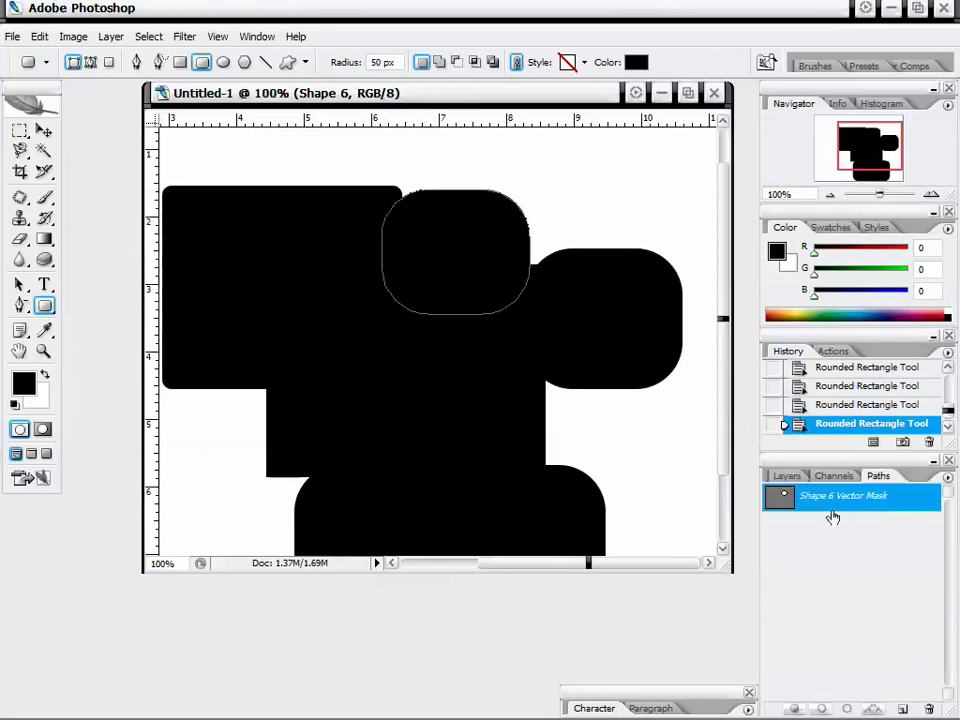
left_click(790, 477)
left_click(921, 570)
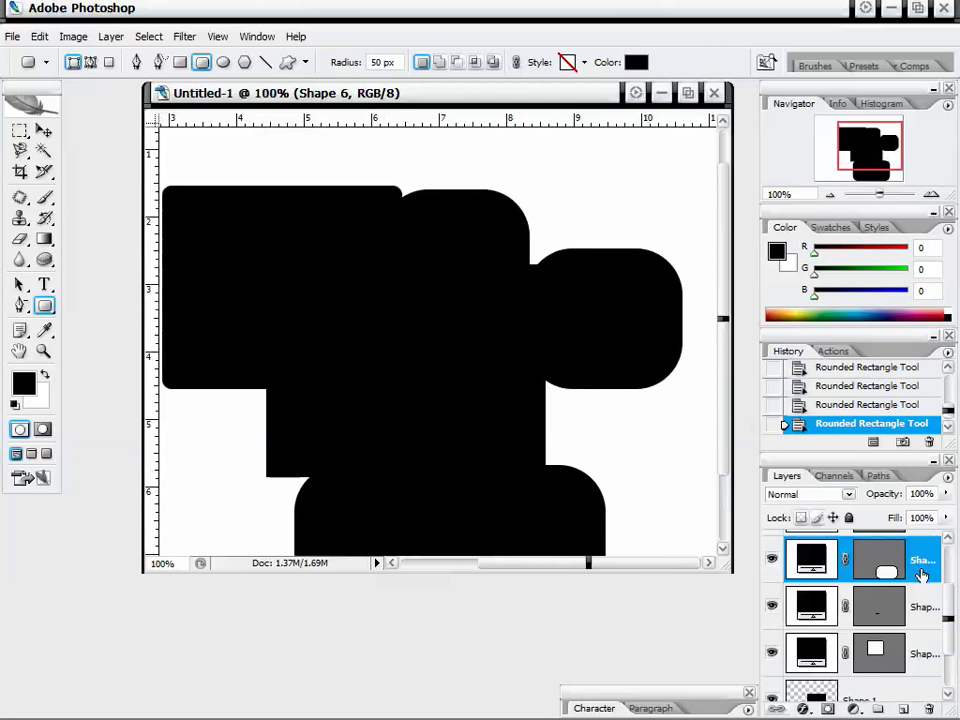
left_click(878, 476)
left_click(790, 477)
left_click(917, 608)
left_click(878, 476)
left_click(789, 477)
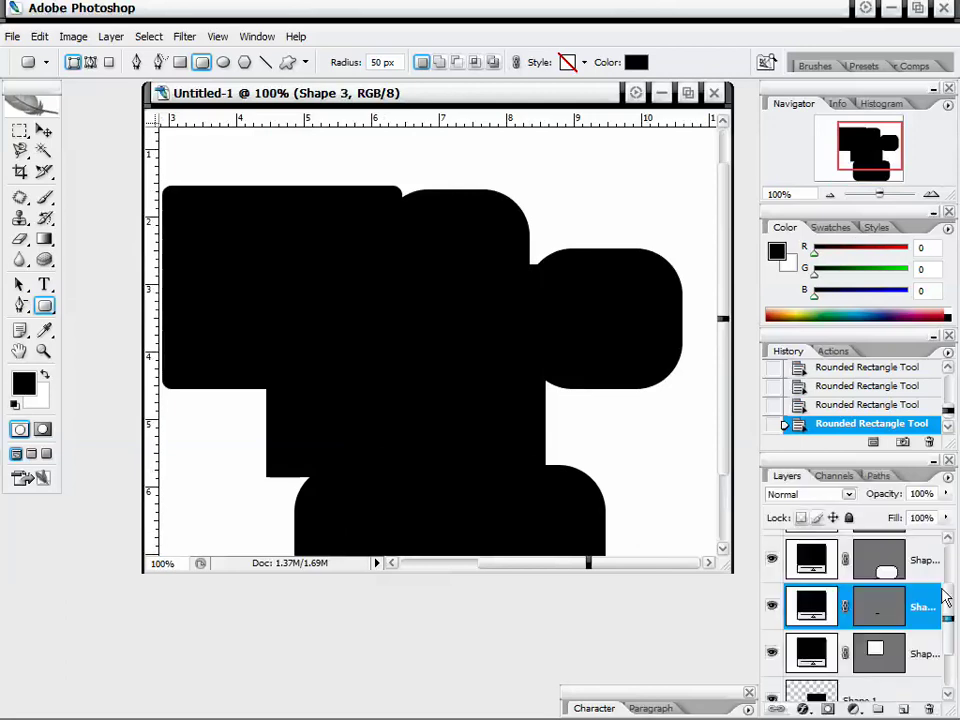
left_click_drag(945, 612, 945, 585)
- Draw five black ellipses and circles with the Ellipse tool around and over the existing black shapes
left_click(45, 307)
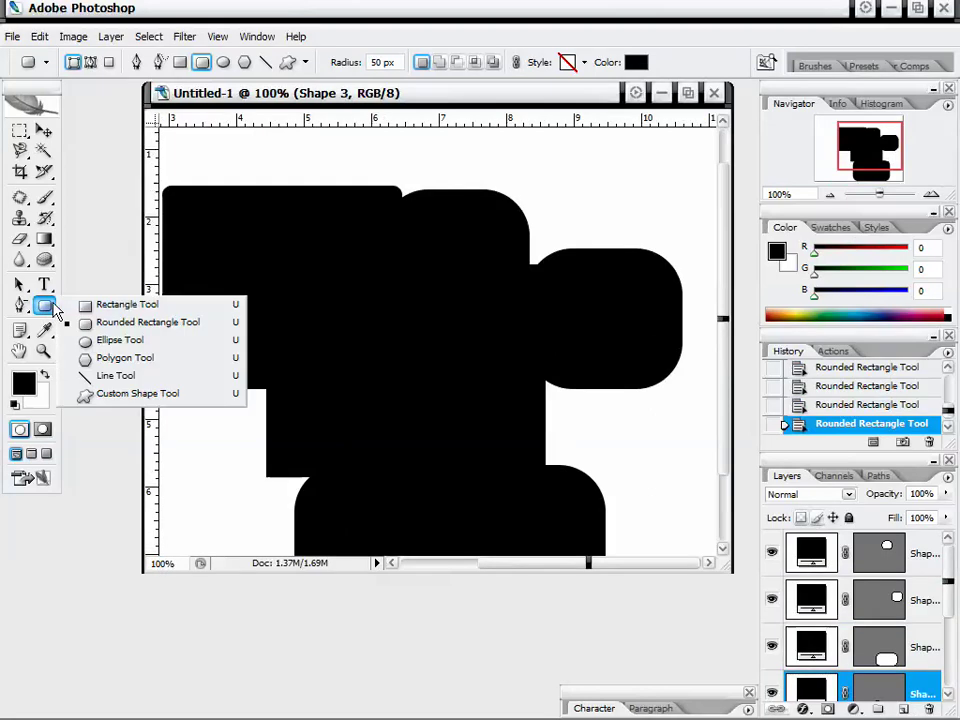
left_click(100, 338)
left_click_drag(217, 161, 516, 420)
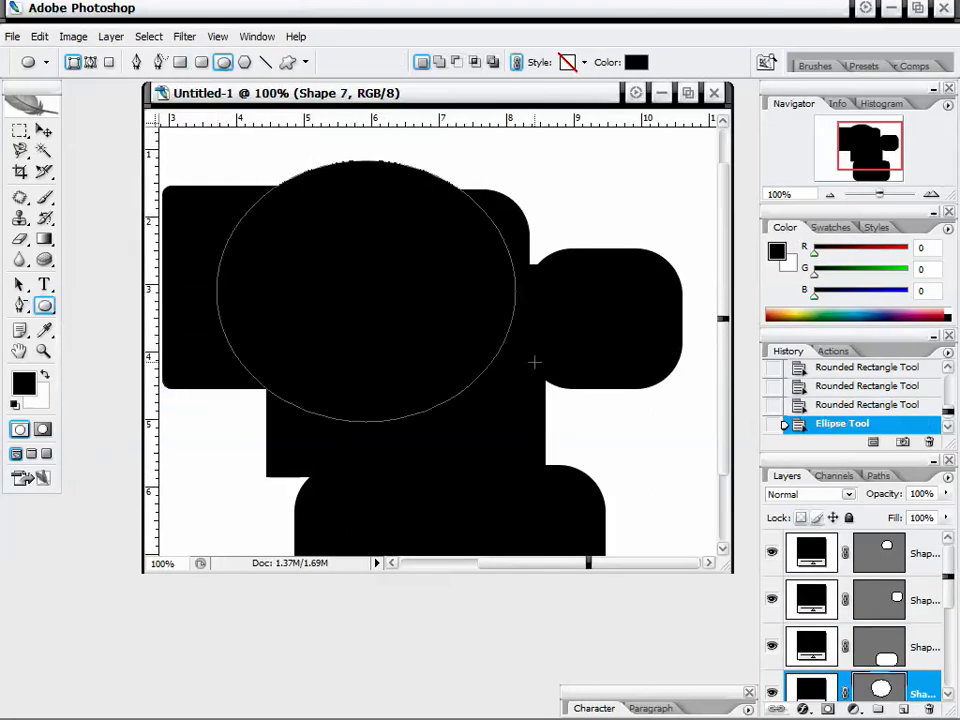
left_click_drag(540, 147, 670, 277)
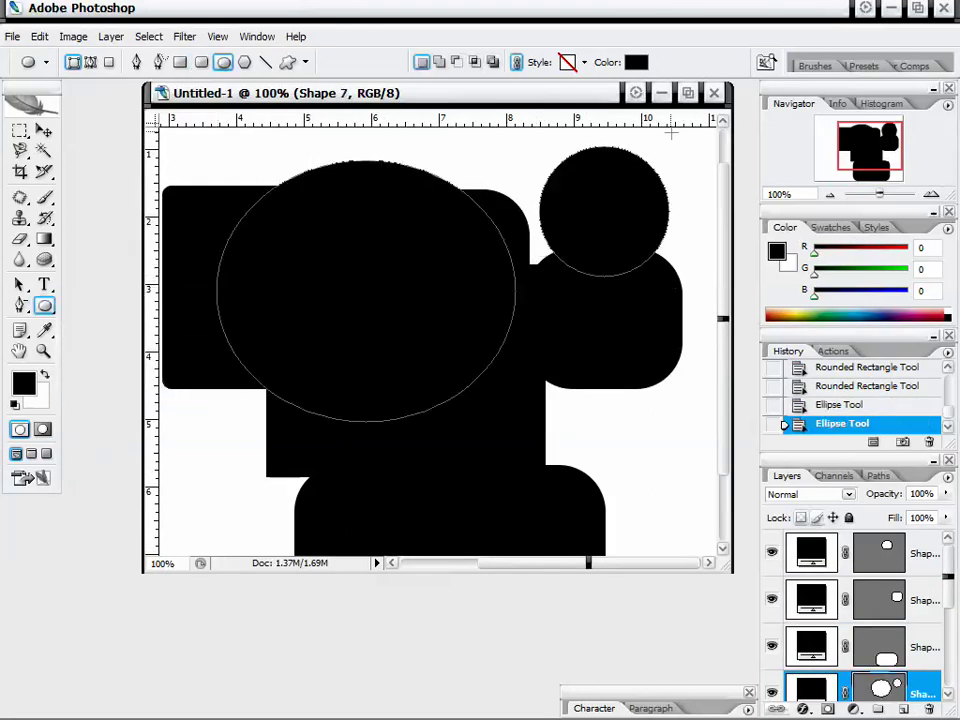
left_click_drag(868, 142, 845, 150)
left_click_drag(222, 321, 386, 486)
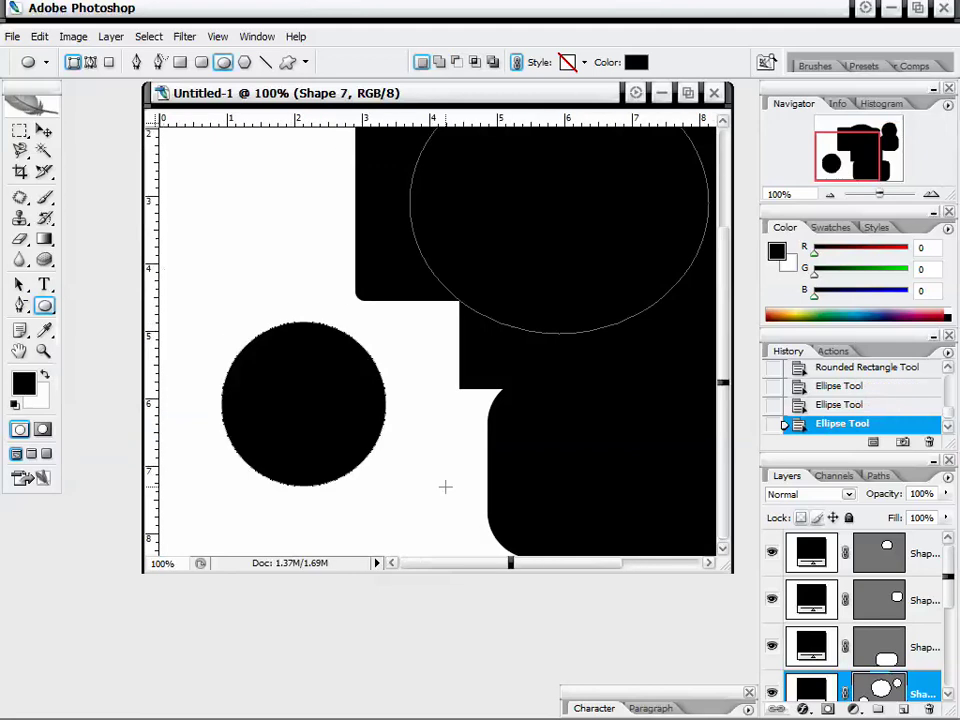
left_click_drag(208, 201, 460, 377)
mouse_move(366, 372)
left_mouse_down()
mouse_move(606, 570)
mouse_move(553, 556)
left_mouse_up()
- Draw three large black five-sided polygons with the Polygon tool over the circles and rectangles
left_click(44, 306)
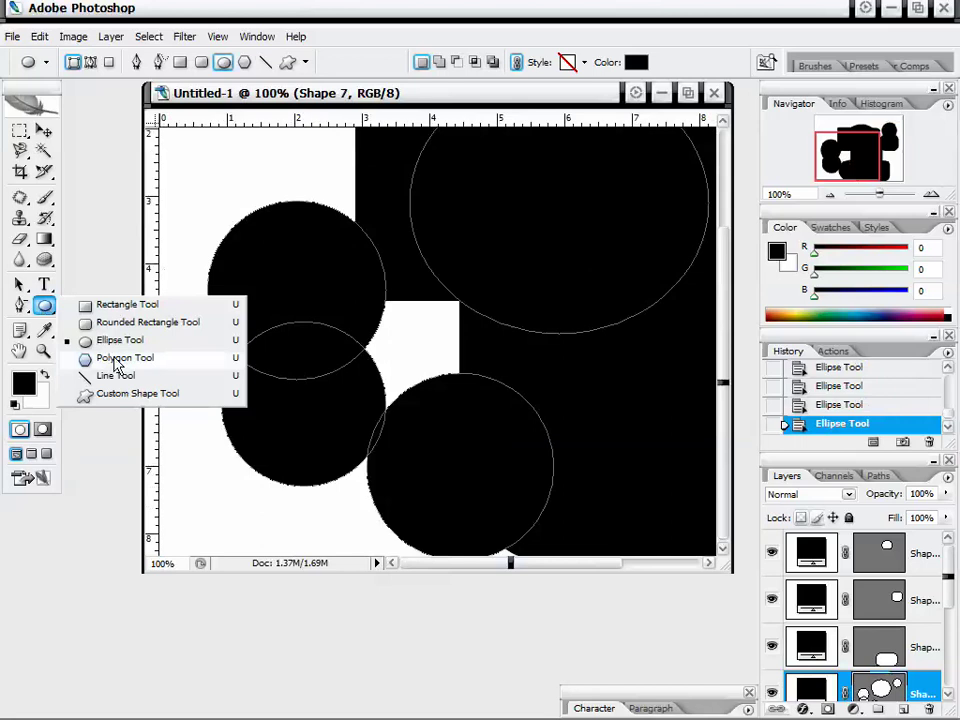
left_click(118, 358)
left_click_drag(311, 249, 390, 228)
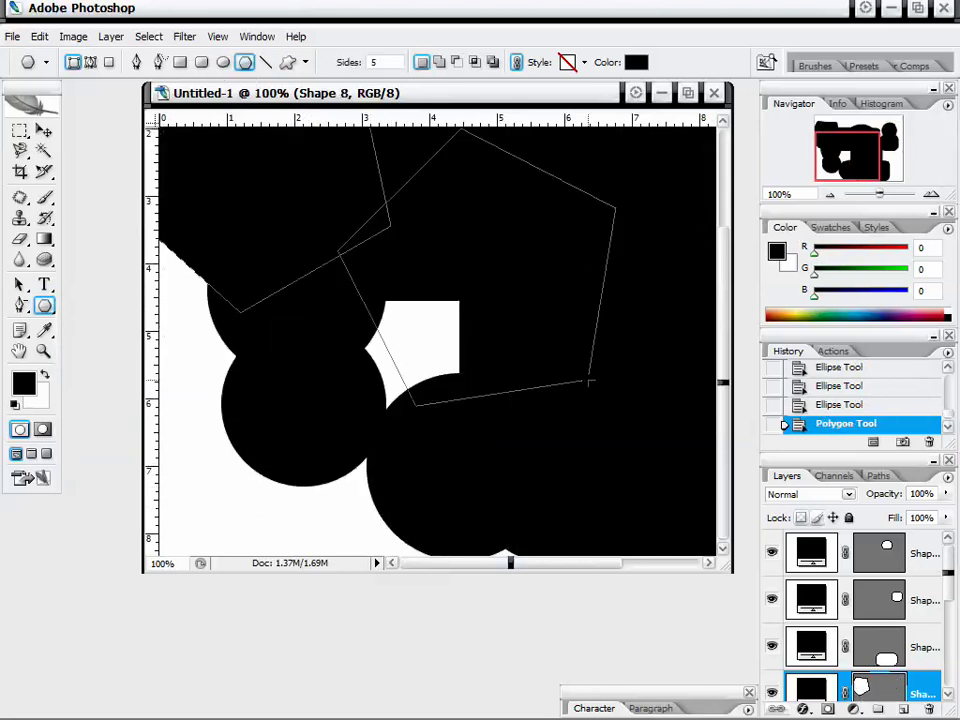
left_click_drag(484, 276, 617, 206)
left_click_drag(226, 376, 361, 482)
- Set the polygon sides to 12, swap the foreground color to white and draw four polygons inside the black area
left_click(353, 63)
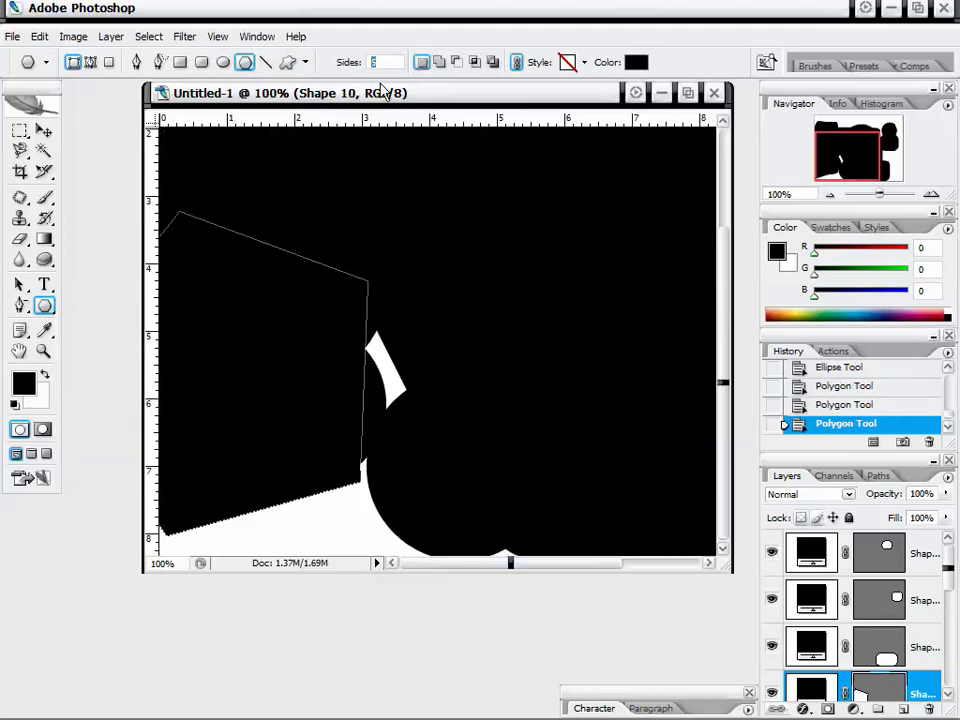
left_click(44, 377)
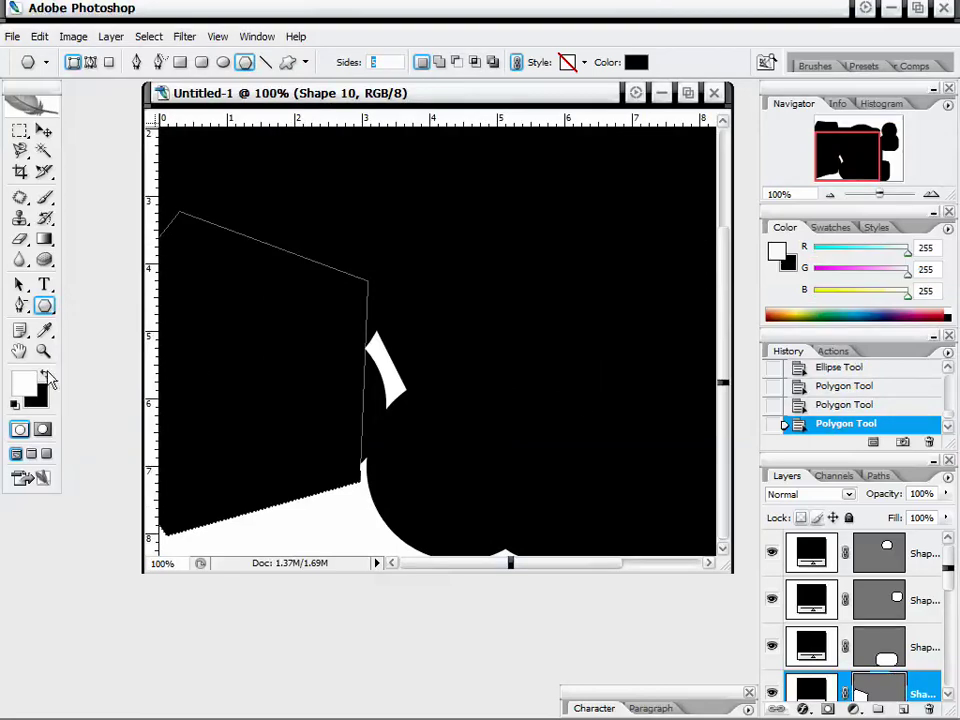
left_click_drag(860, 135, 859, 141)
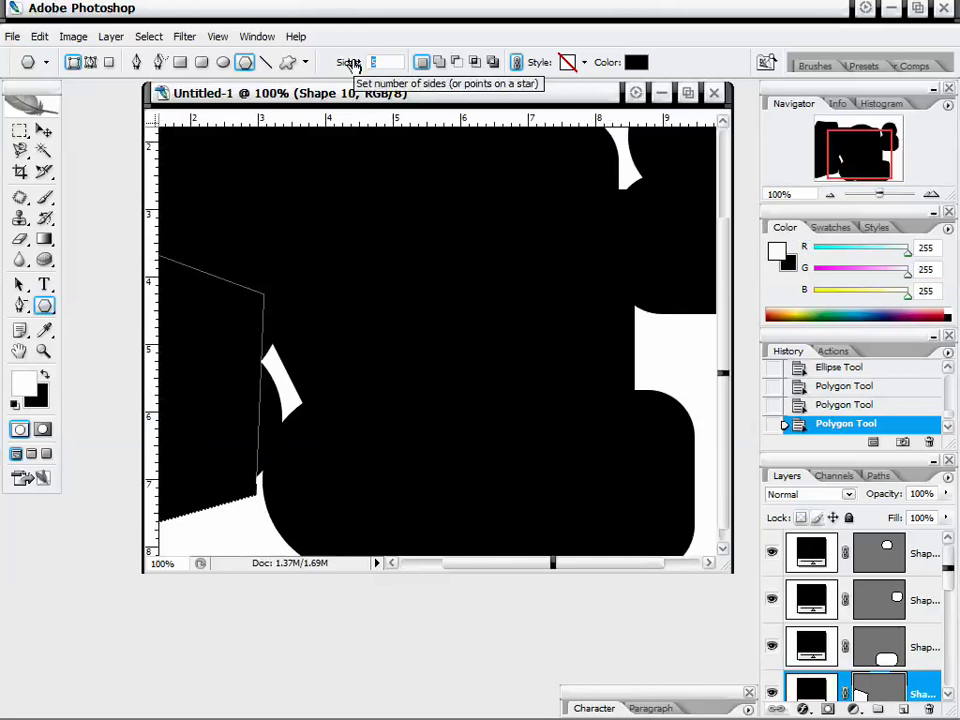
type("12")
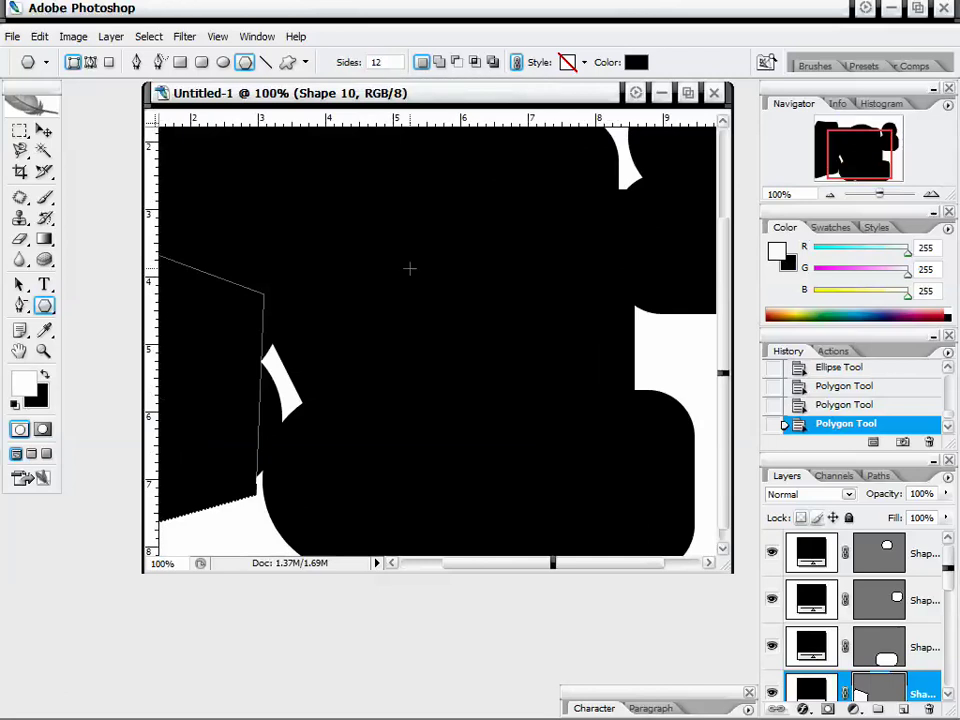
left_click_drag(390, 260, 479, 338)
left_click_drag(460, 439, 510, 455)
left_click_drag(508, 356, 580, 432)
left_click_drag(477, 258, 517, 291)
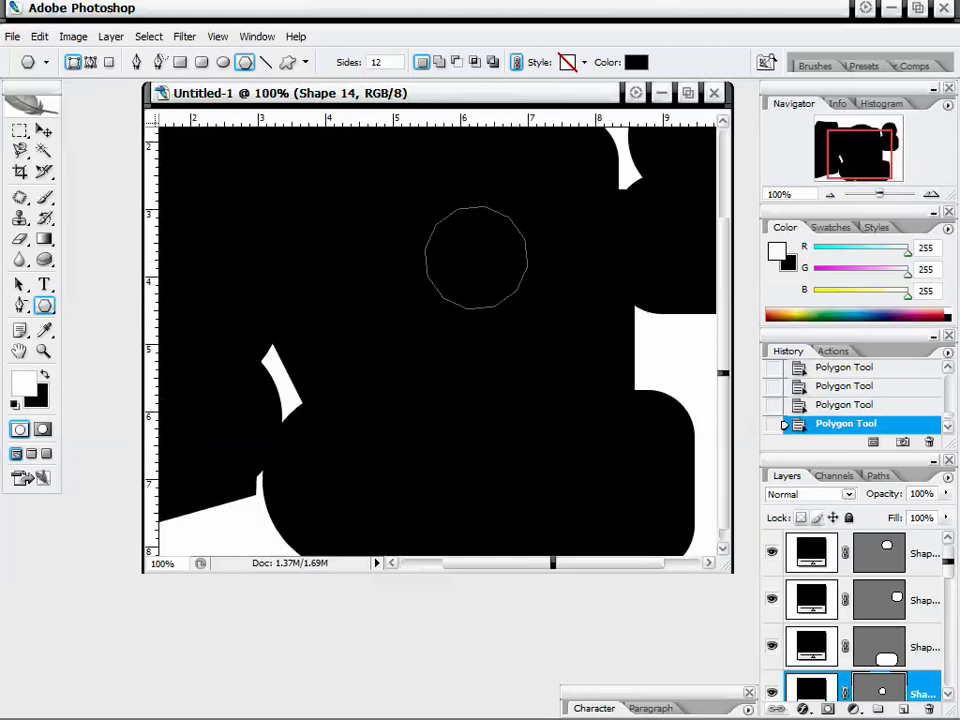
- Apply the white fill to new shapes and draw three white 12-sided polygons of different sizes over the black area
left_click(878, 553)
mouse_move(311, 229)
left_mouse_down()
mouse_move(426, 340)
mouse_move(512, 463)
mouse_move(495, 430)
left_mouse_up()
left_click_drag(533, 483, 577, 527)
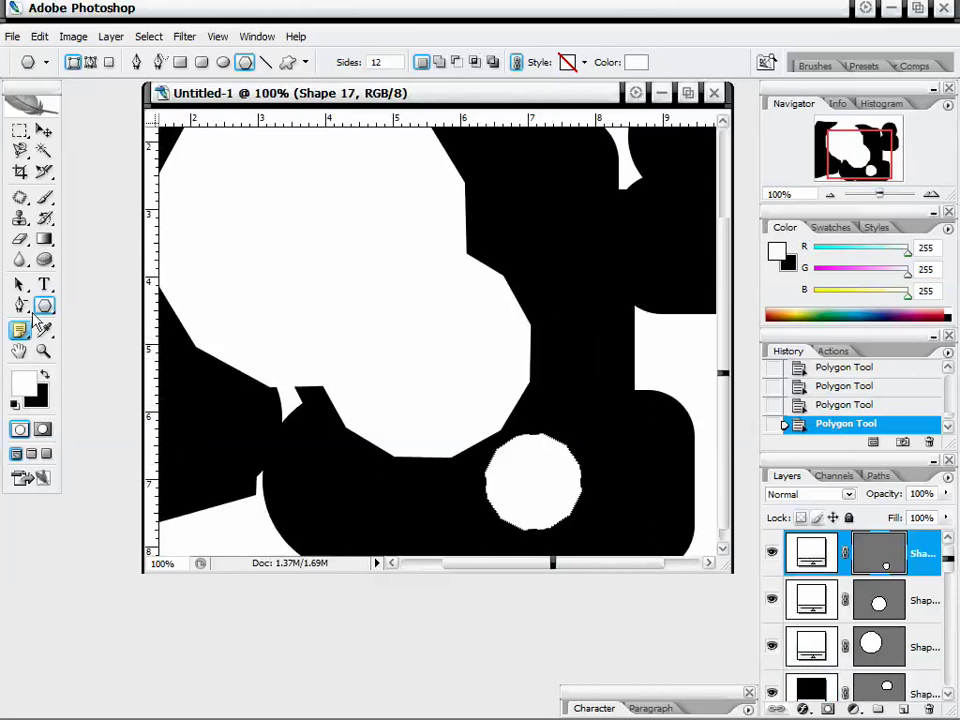
- Draw four white lines at different angles with the Line tool, including a horizontal one across the upper black shapes
right_click(44, 305)
left_click(150, 377)
left_click_drag(291, 331, 553, 269)
left_click_drag(206, 176, 410, 360)
left_click_drag(619, 228, 591, 452)
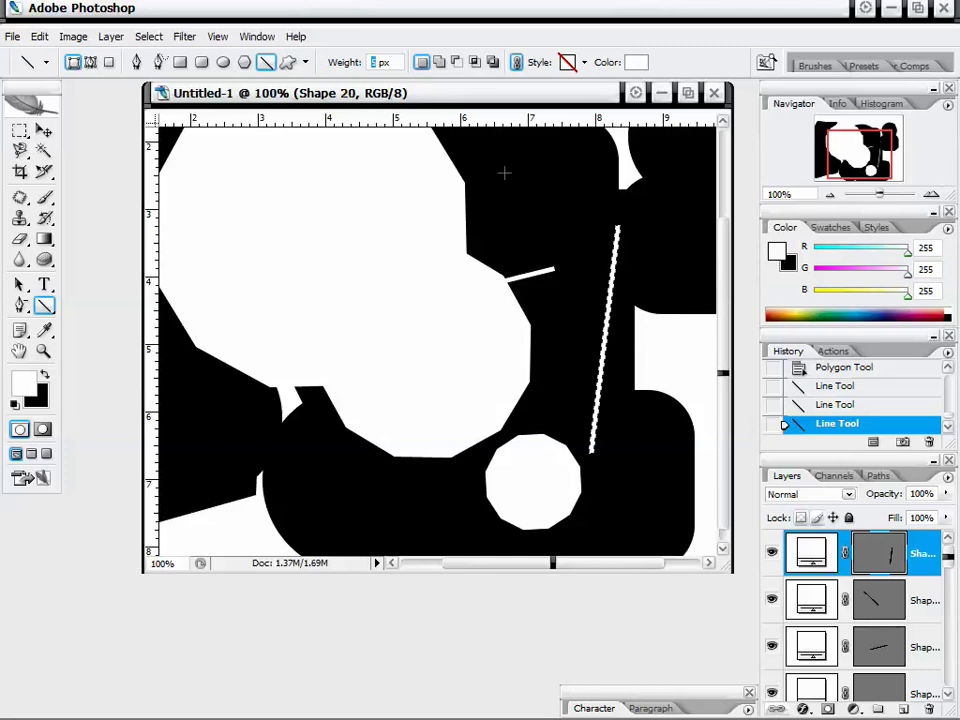
left_click_drag(493, 182, 670, 182)
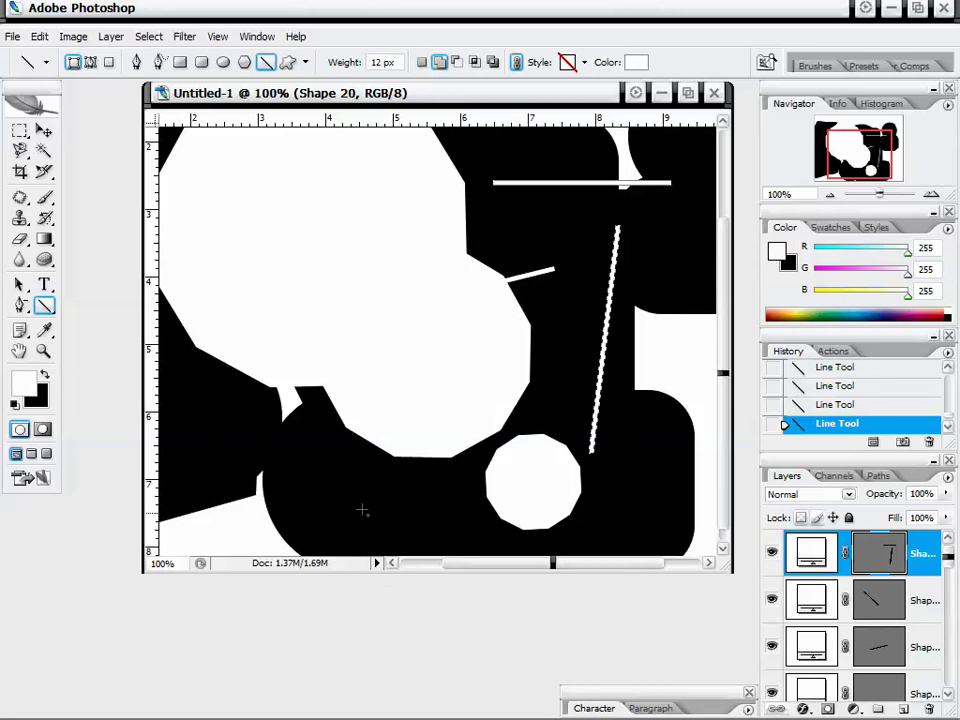
- Draw three horizontal white lines weighing 12 px, 5 px and 1 px over the lower black area
left_click_drag(317, 495, 467, 495)
left_click(381, 62)
key("shift")
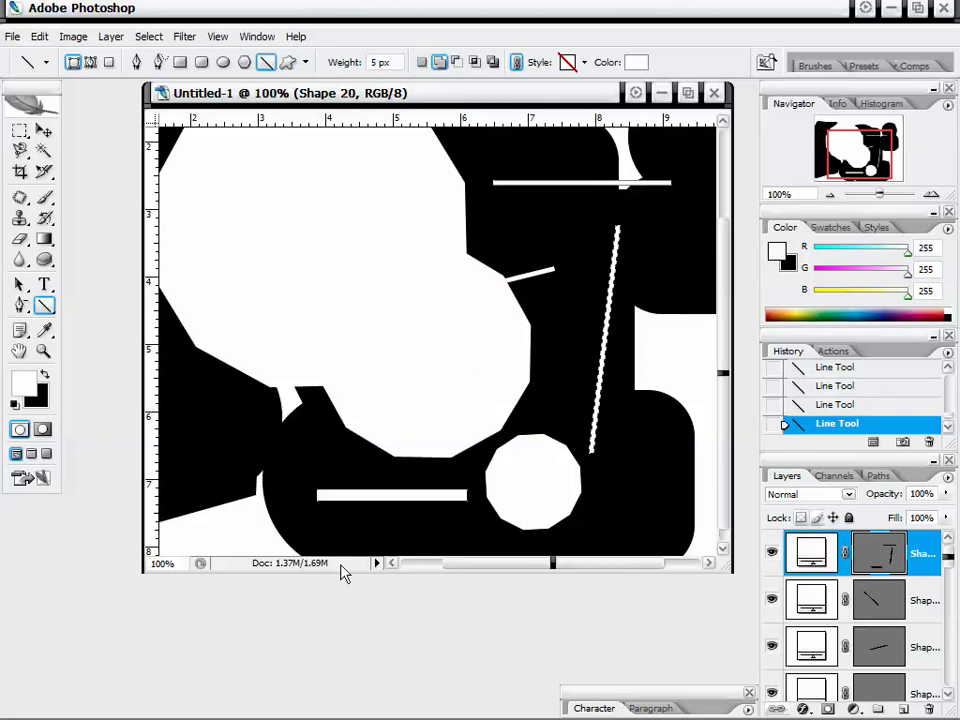
left_click_drag(324, 521, 460, 519)
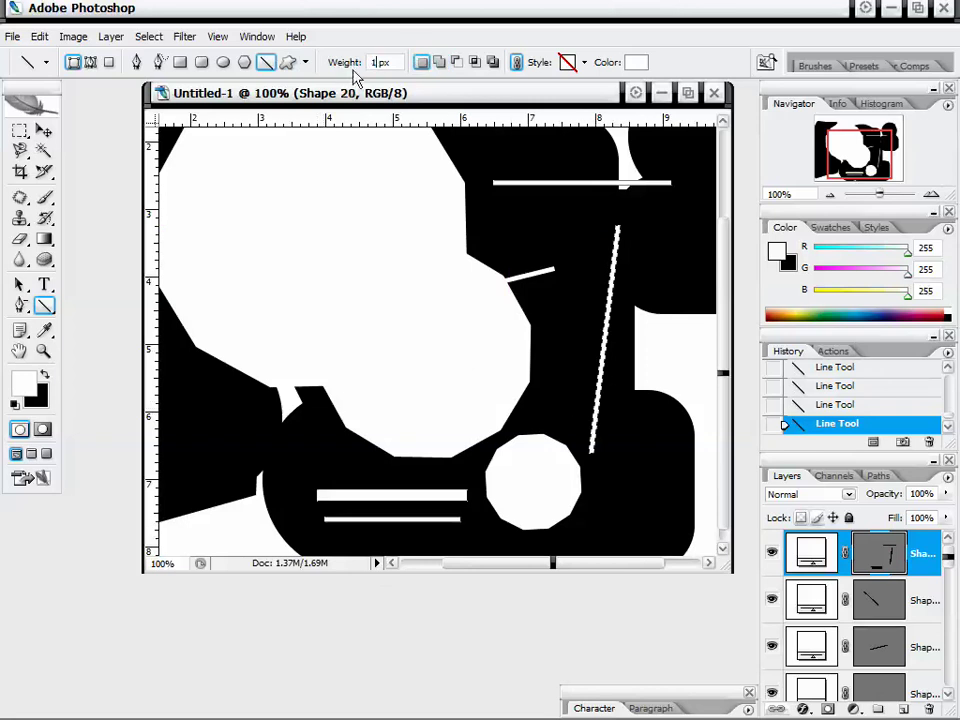
left_click_drag(294, 465, 487, 465)
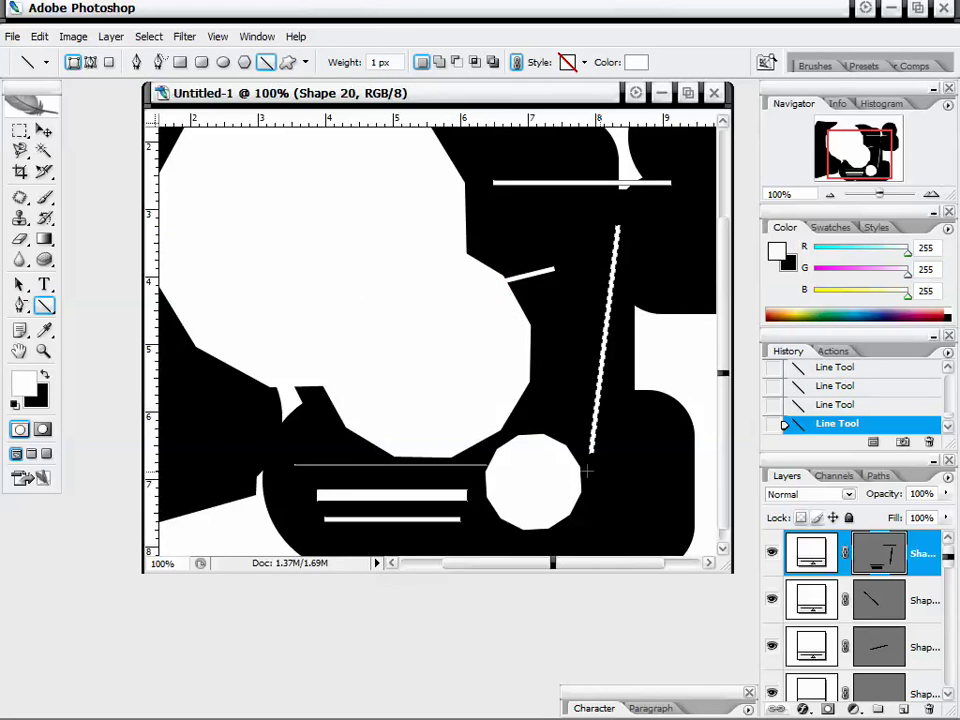
mouse_move(955, 565)
left_mouse_down()
mouse_move(945, 679)
mouse_move(948, 555)
left_mouse_up()
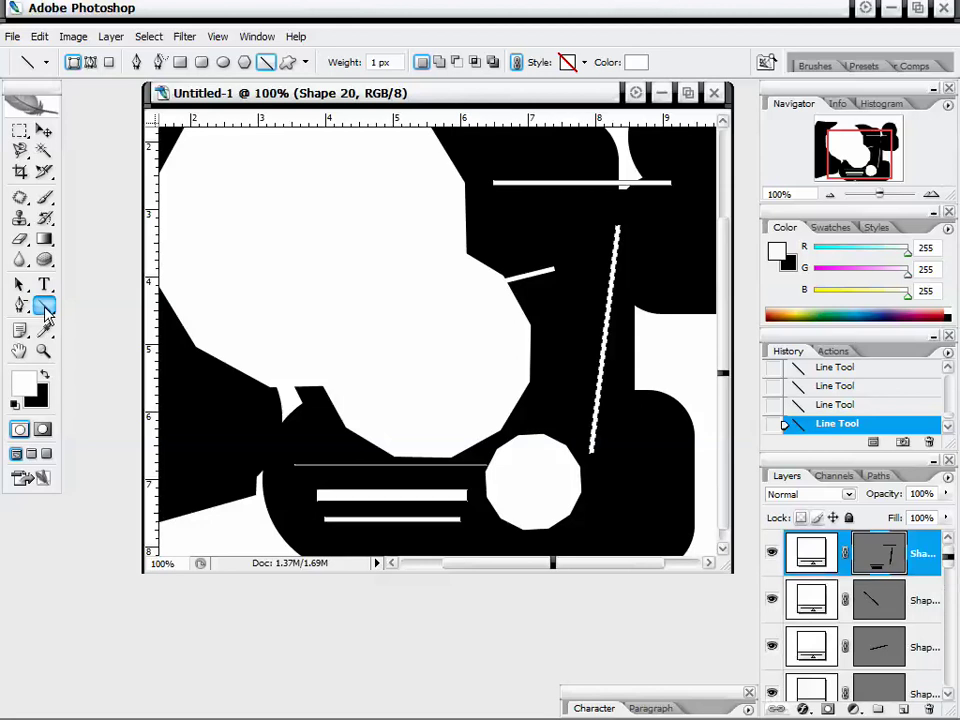
- Draw three white arrows over the white polygons with the Custom Shape tool, keeping the proportions unconstrained
left_click_drag(44, 305, 142, 393)
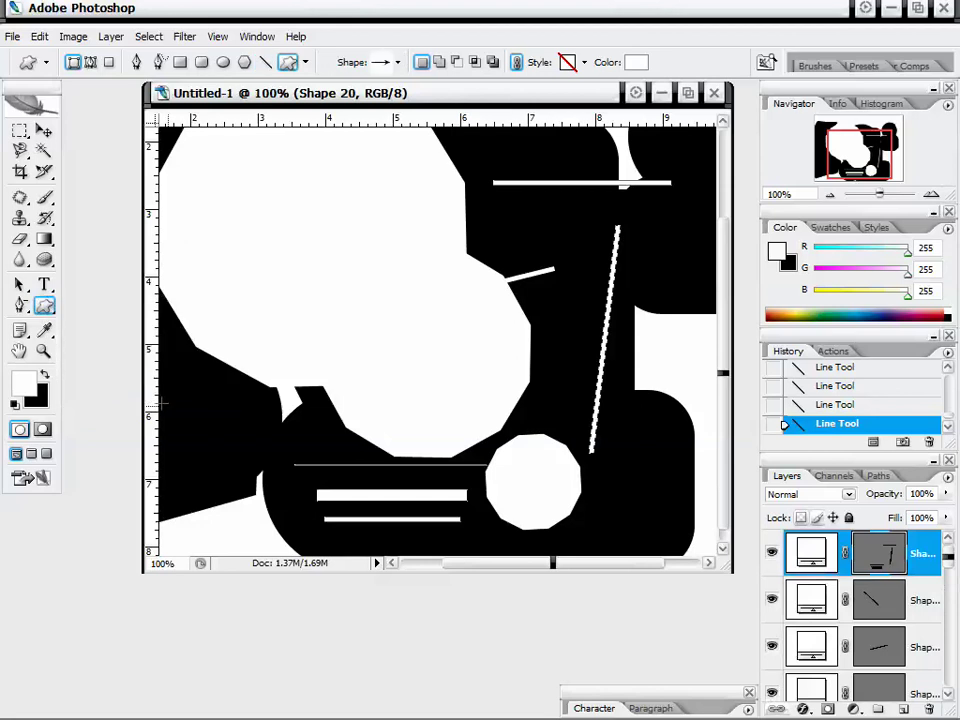
left_click(306, 62)
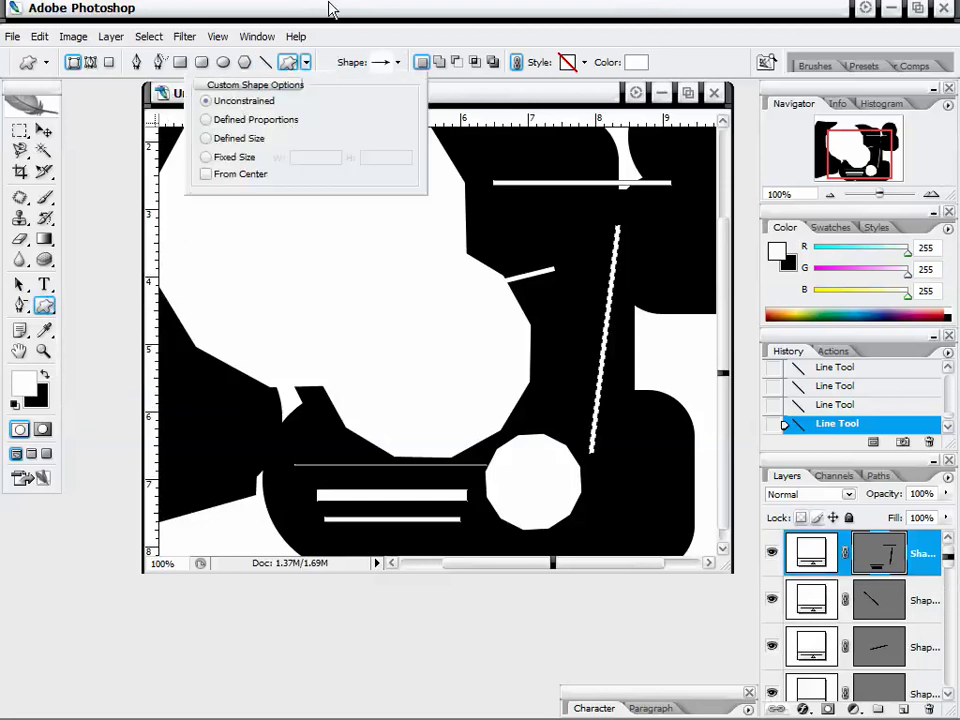
left_click_drag(351, 227, 459, 326)
left_click_drag(249, 213, 407, 285)
mouse_move(305, 312)
left_mouse_down()
mouse_move(347, 356)
mouse_move(456, 428)
left_mouse_up()
- Append the Banners library to the custom shapes and browse the extended shape list
right_click(416, 275)
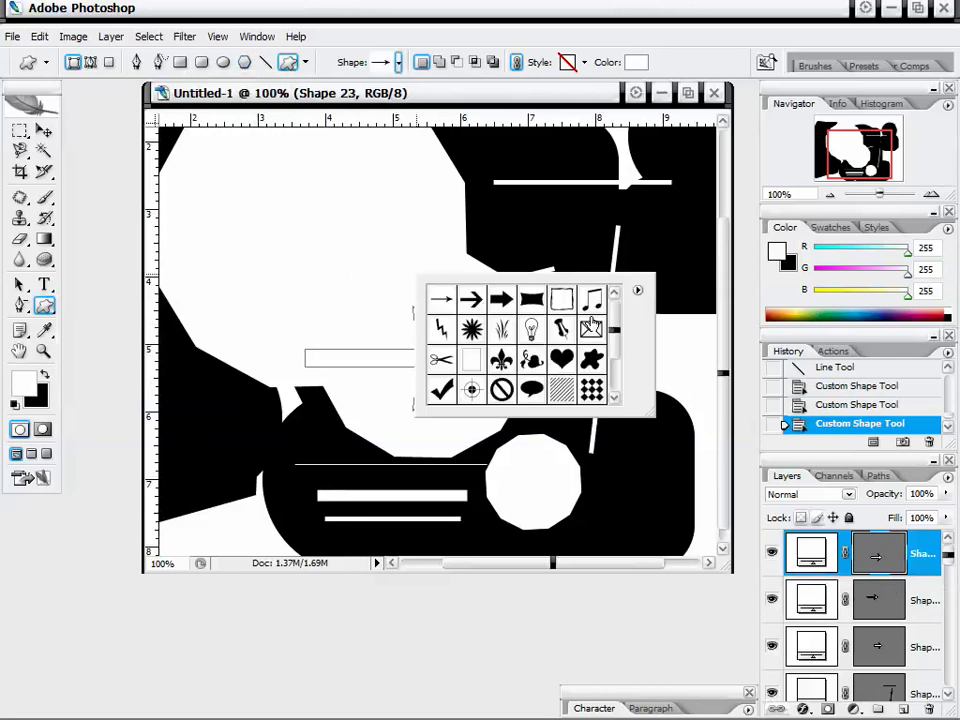
mouse_move(615, 329)
left_mouse_down()
mouse_move(618, 380)
mouse_move(617, 308)
left_mouse_up()
left_click(636, 292)
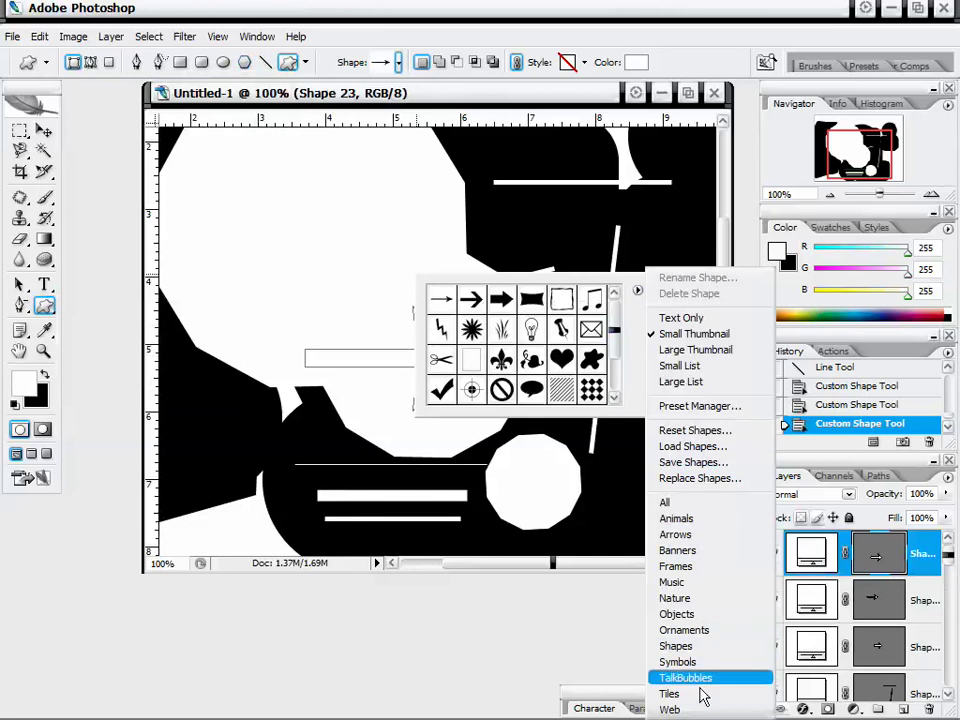
left_click(696, 553)
left_click(582, 295)
left_click_drag(616, 325, 616, 342)
left_click(620, 352)
- Append the TalkBubbles library to the custom shapes
left_click(637, 290)
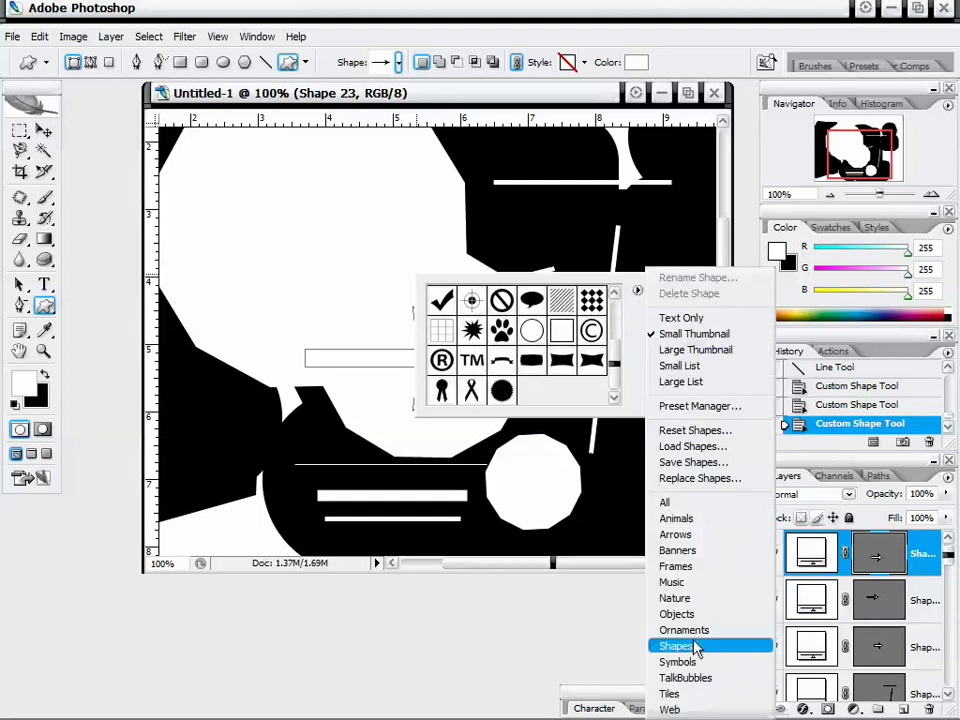
left_click(690, 678)
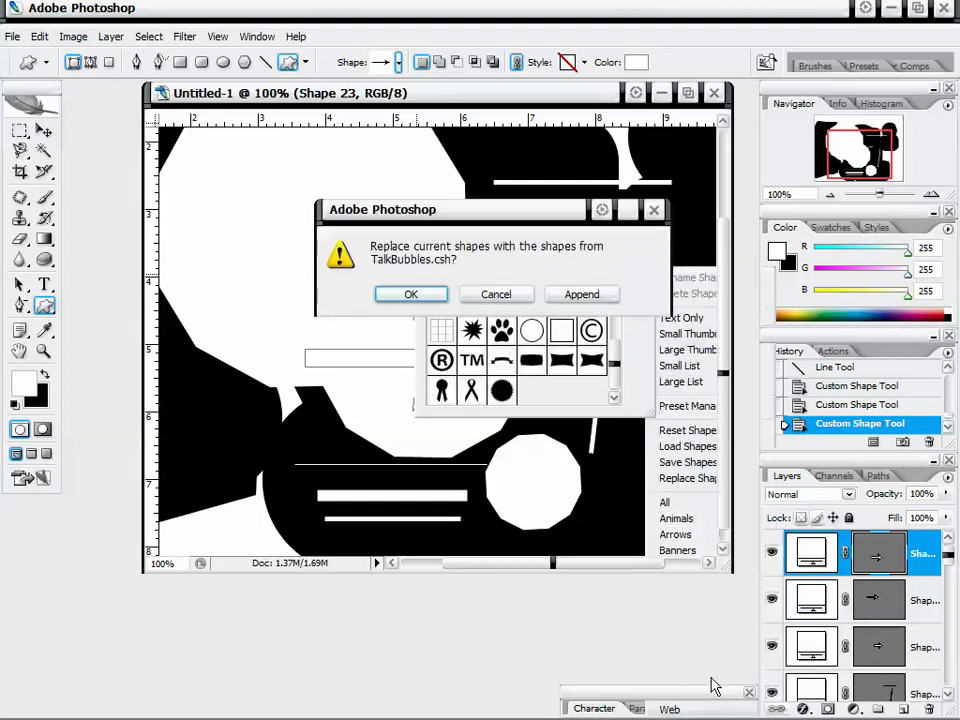
left_click(581, 294)
- Choose the cloud-shaped thought bubble and draw three white bubbles of different sizes over the polygons
left_click(615, 394)
left_click(580, 362)
left_click(553, 362)
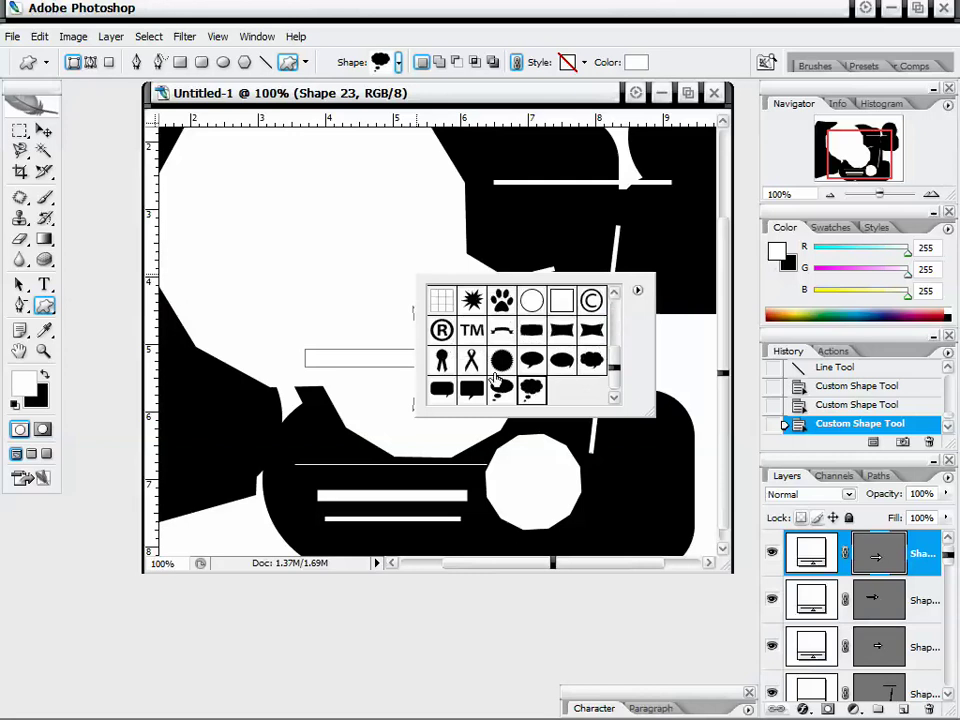
double_click(525, 382)
left_click_drag(277, 188, 450, 345)
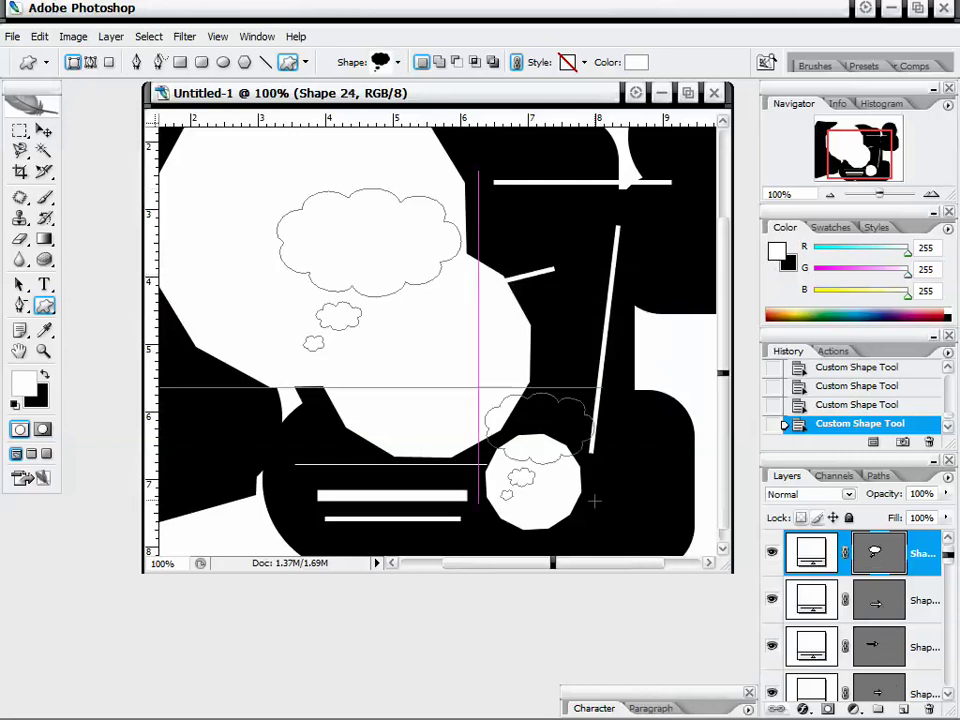
left_click_drag(487, 395, 597, 502)
left_click_drag(398, 208, 630, 350)
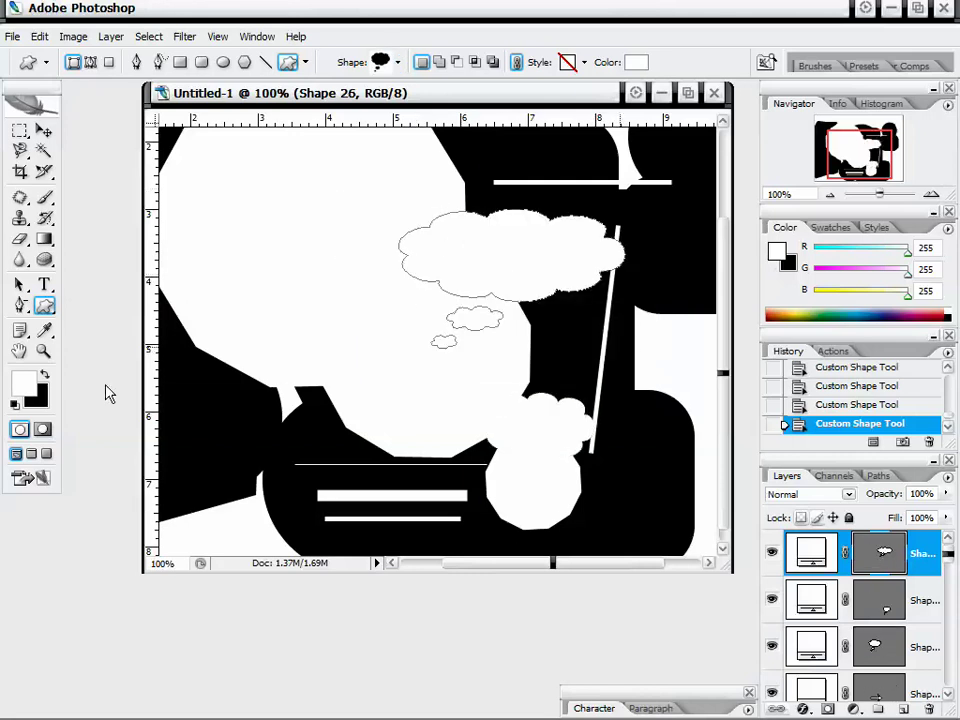
- Swap the foreground color to black and draw three more thought bubbles, ending with a large black one mid-canvas
left_click(44, 375)
left_click_drag(233, 166, 415, 318)
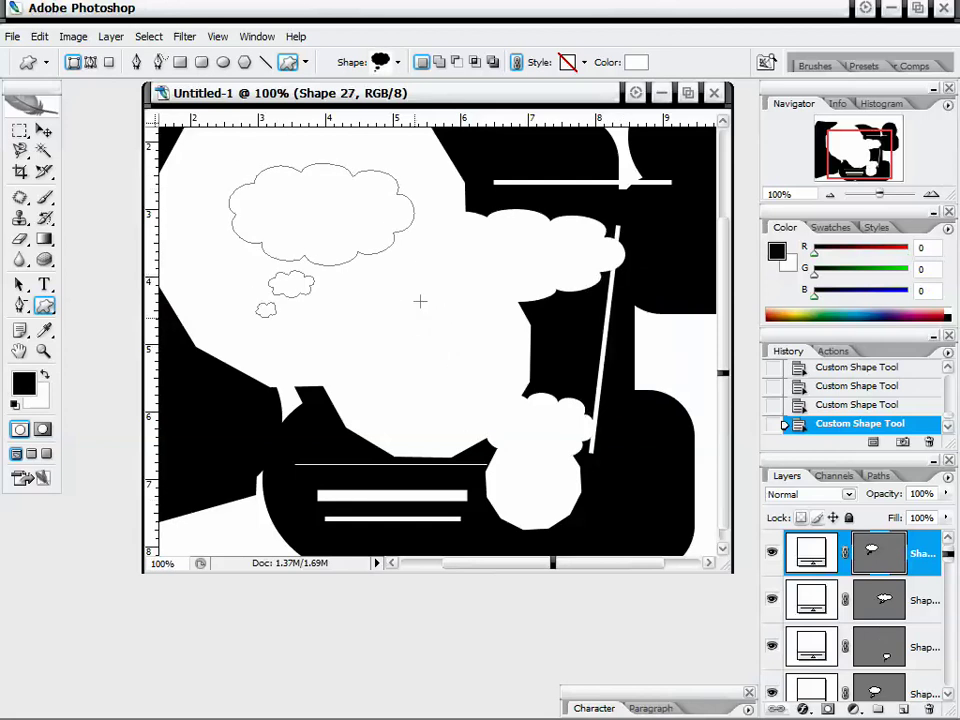
left_click_drag(344, 303, 473, 387)
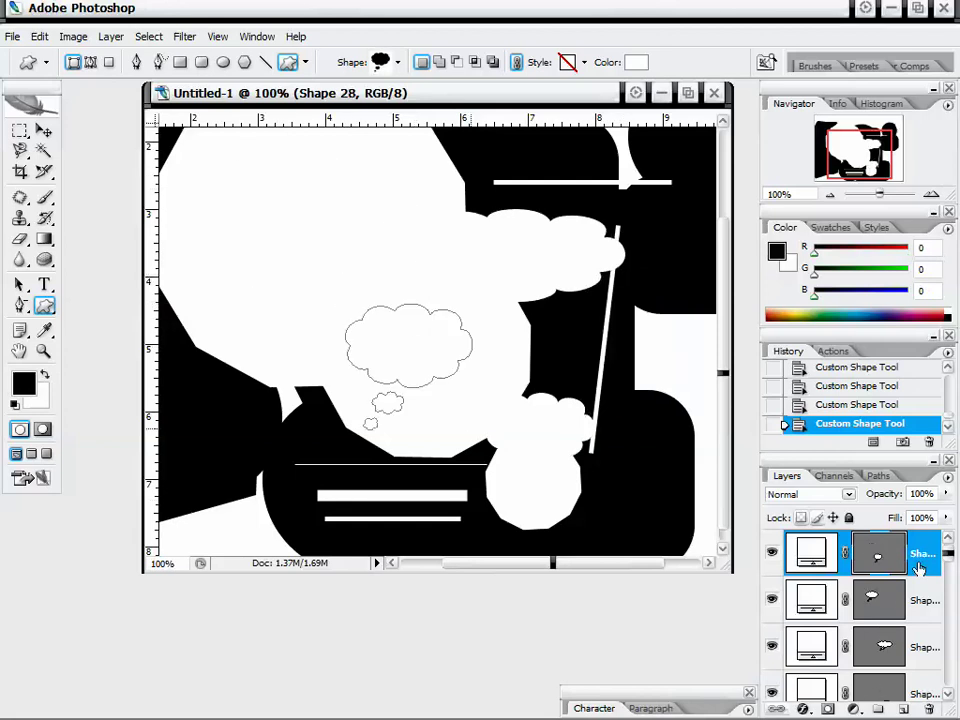
left_click(914, 612)
left_click_drag(344, 252, 603, 391)
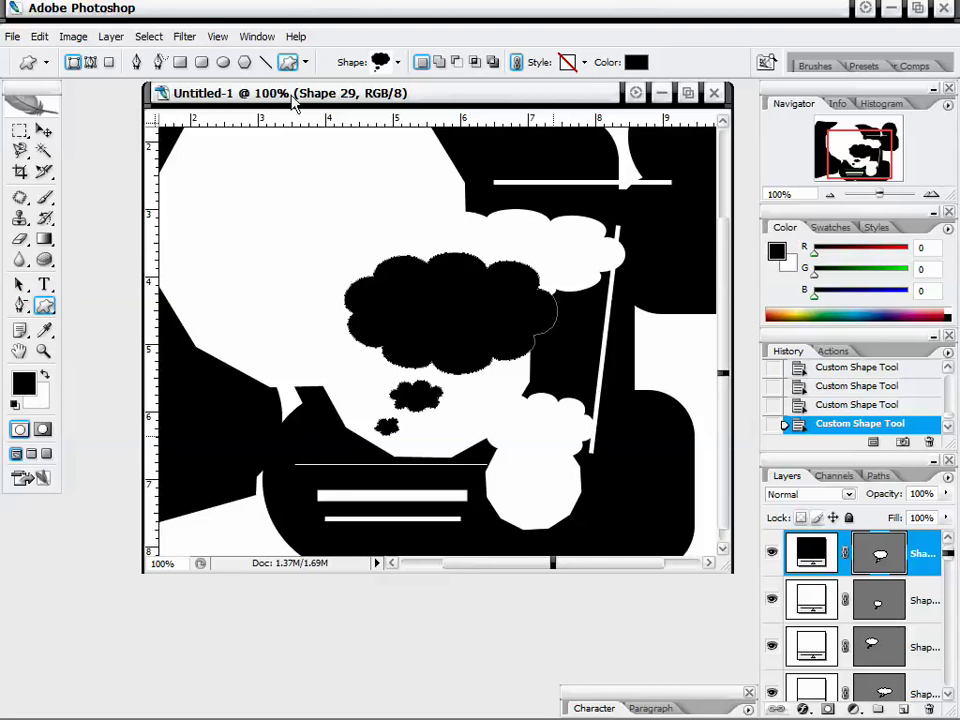
- Draw a black paw print custom shape on the white area beside the black thought bubble
left_click(397, 62)
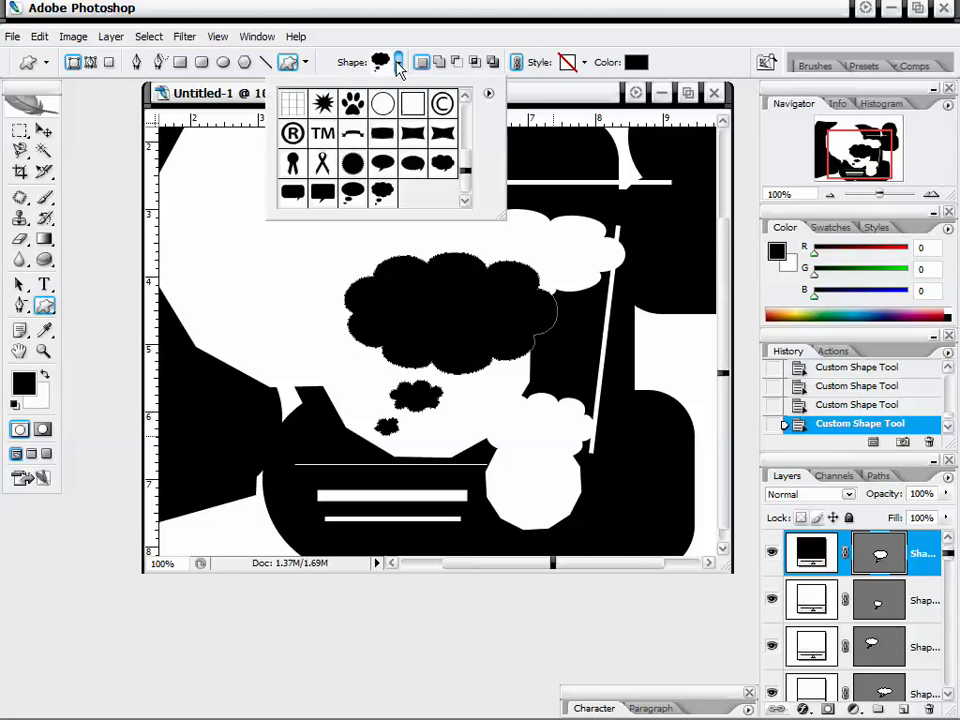
double_click(352, 103)
left_click_drag(219, 195, 340, 296)
- Draw a narrow black trademark (TM) custom shape over the upper-left part of the paw print
left_click(397, 62)
left_click(323, 141)
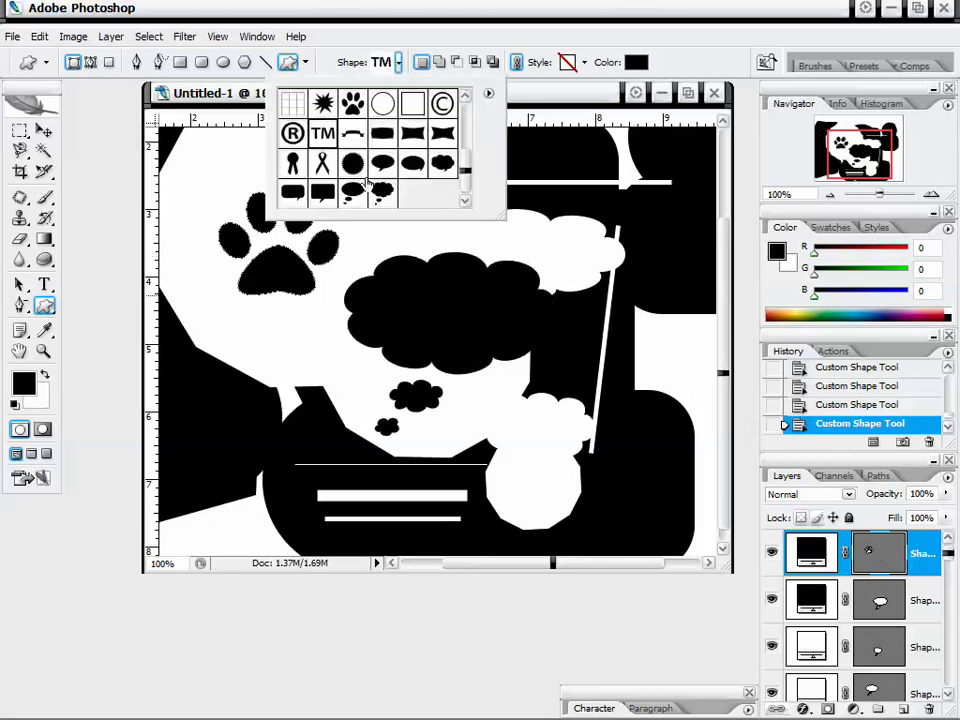
left_click(230, 158)
left_click_drag(219, 154, 258, 209)
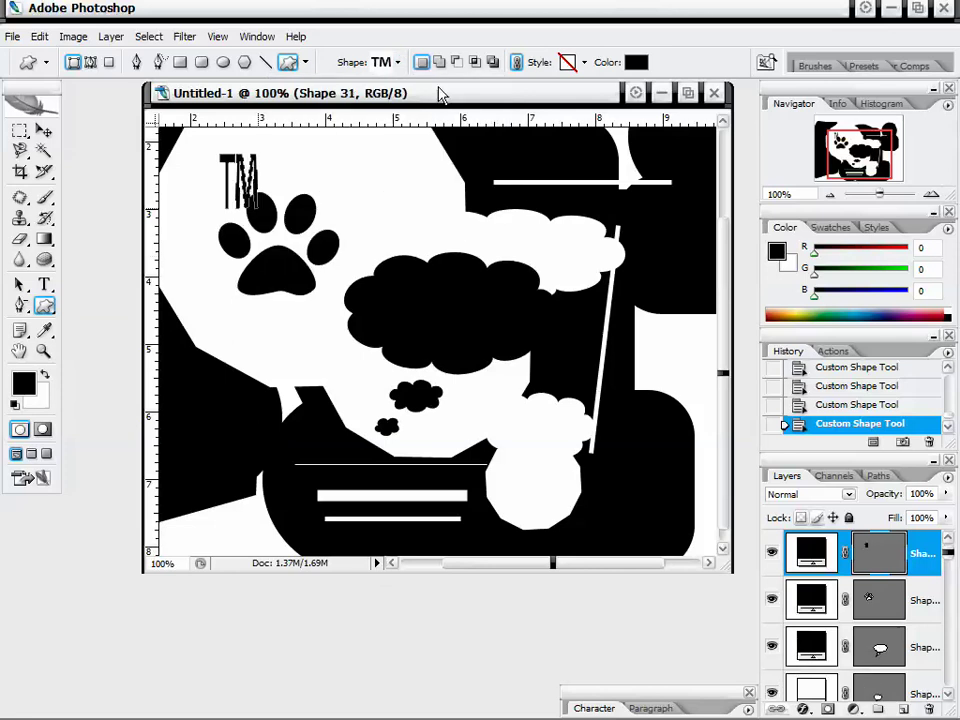
- Draw a black registered-trademark custom shape on the white area just below the paw print
left_click(397, 62)
left_click(292, 133)
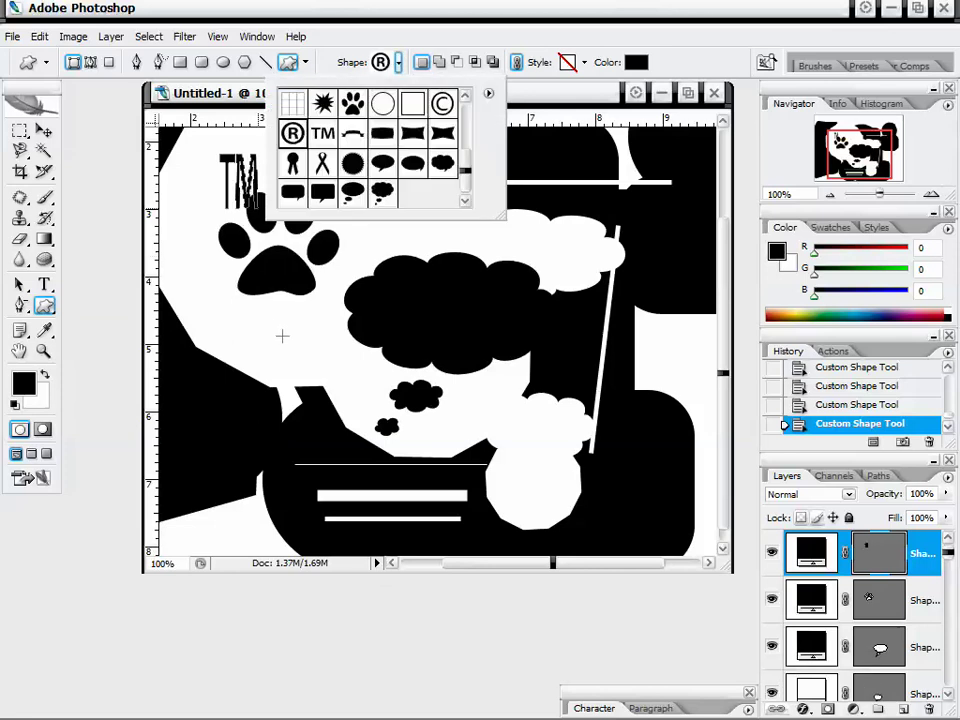
left_click(276, 330)
mouse_move(243, 315)
left_mouse_down()
mouse_move(270, 354)
mouse_move(300, 370)
left_mouse_up()
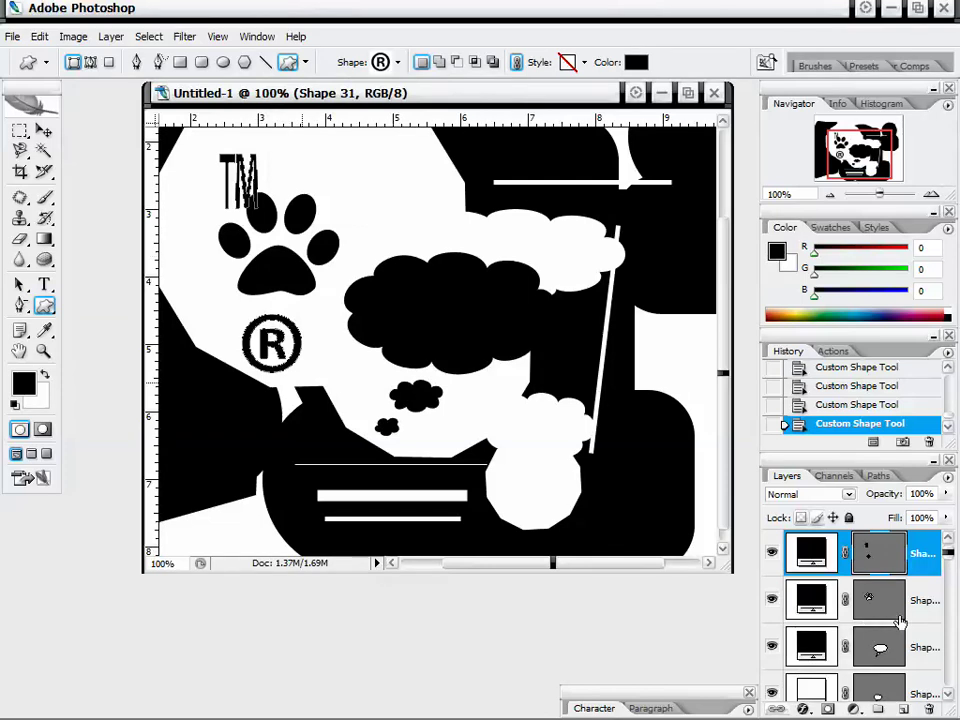
- Detach the Layers palette from its dock and enlarge it over the canvas so the full layer names fit
key("alt+bracketleft")
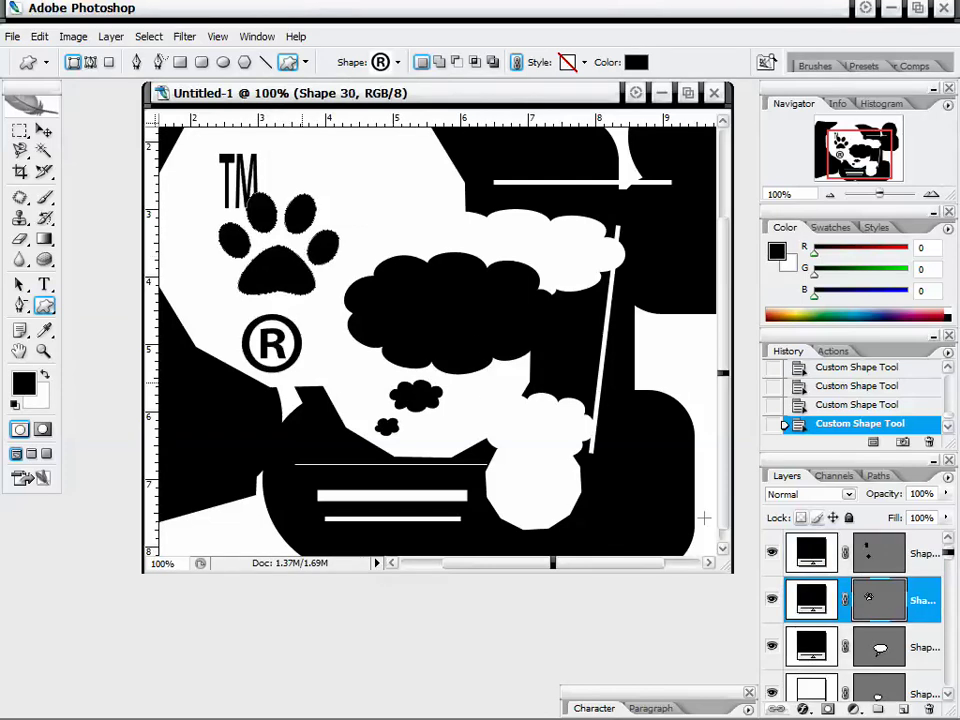
left_click_drag(787, 476, 497, 120)
left_click_drag(616, 360, 753, 710)
left_click_drag(737, 340, 713, 285)
left_click_drag(605, 124, 533, 94)
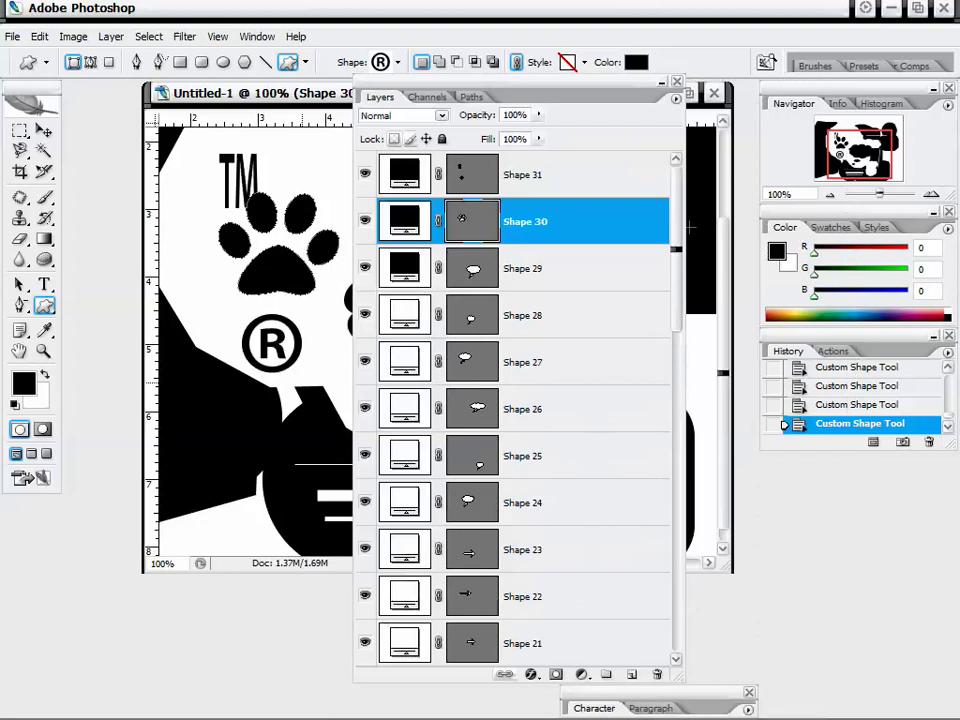
mouse_move(678, 226)
left_mouse_down()
mouse_move(671, 568)
mouse_move(672, 226)
left_mouse_up()
- Rasterize the Shape 31 layer
left_click(538, 176)
right_click(538, 176)
left_click(626, 286)
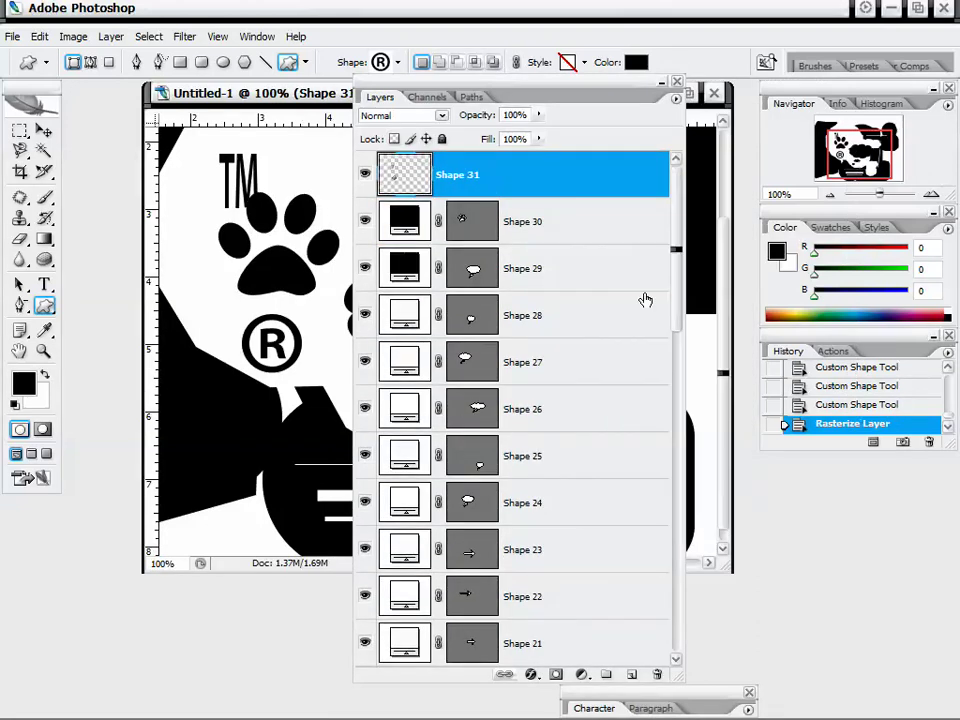
- Select all layers from Shape 31 down to Shape 2 and merge them into one layer
left_click(561, 216)
left_click(600, 186)
left_click_drag(676, 199, 671, 527)
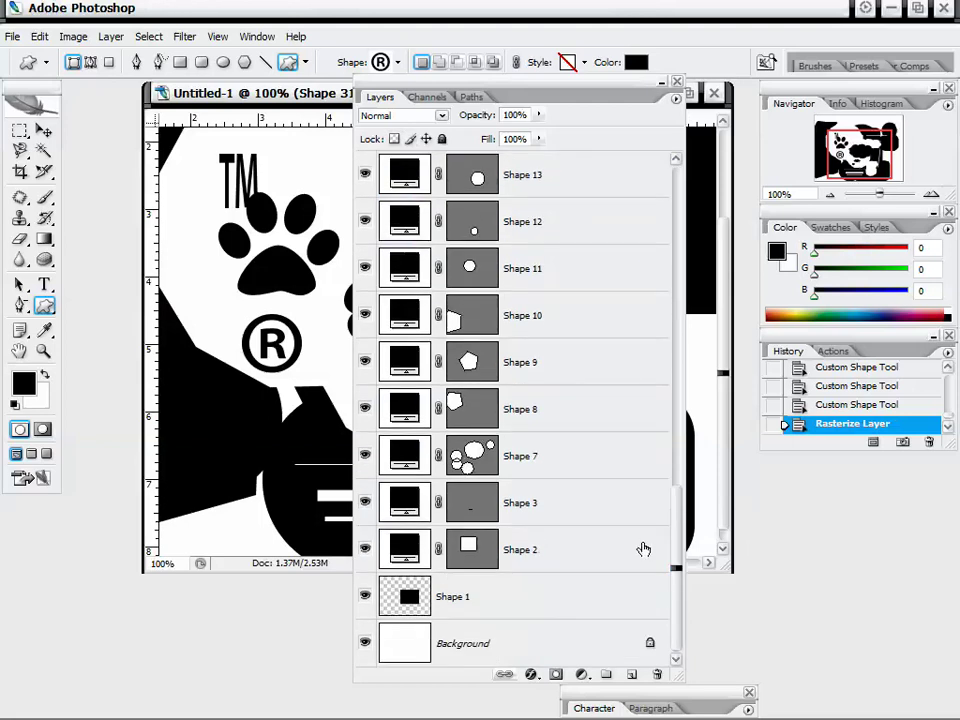
left_click(581, 549, "shift")
left_click_drag(671, 606, 671, 315)
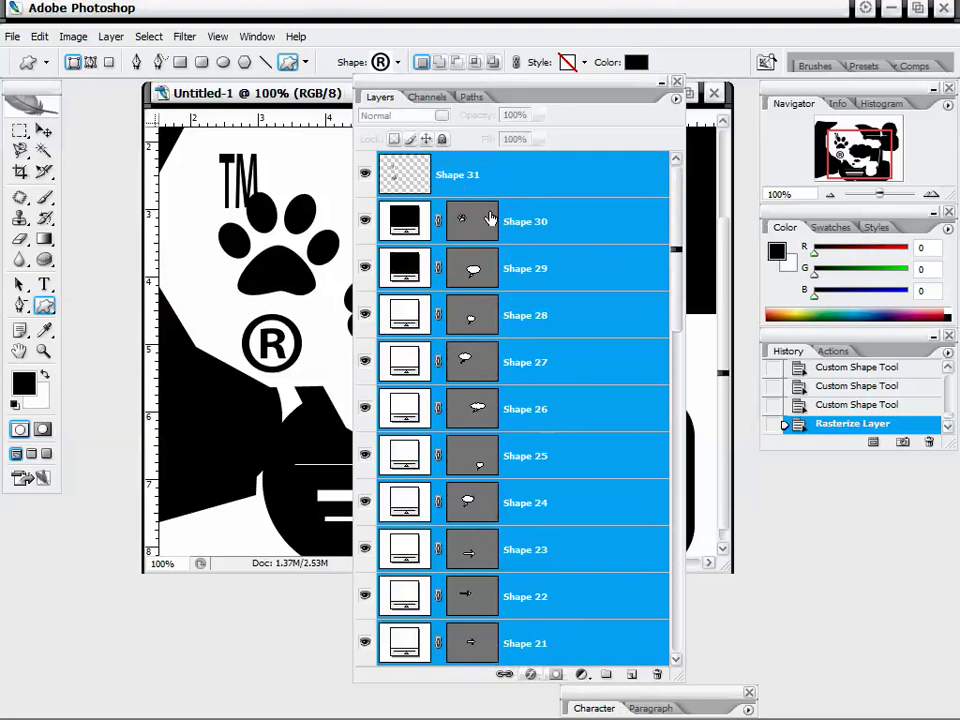
left_click_drag(677, 206, 651, 204)
key("ctrl+e")
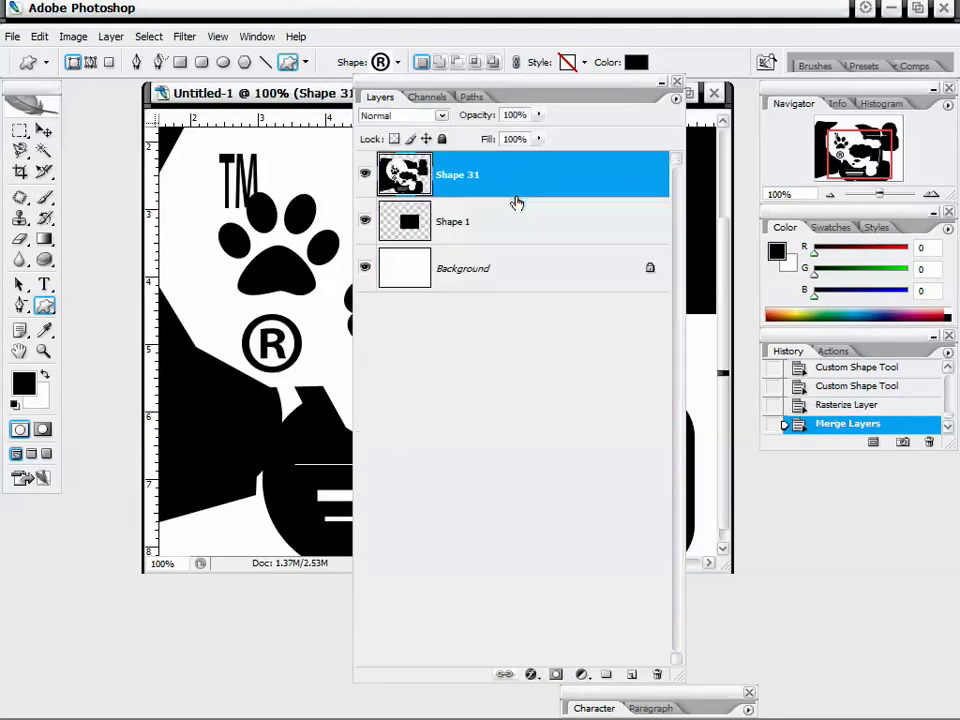
- Toggle the merged Shape 31 layer's visibility off and on to check its contents against the canvas
left_click(365, 176)
left_click(365, 176)
left_click_drag(583, 99, 726, 118)
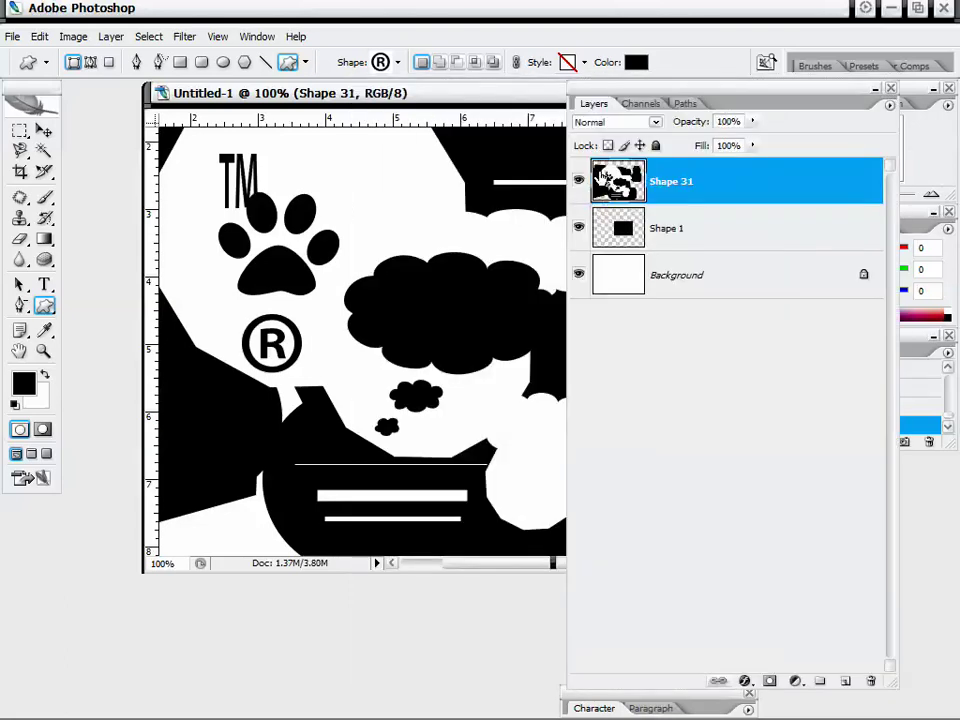
left_click(577, 181)
left_click(577, 181)
left_click_drag(778, 90, 740, 90)
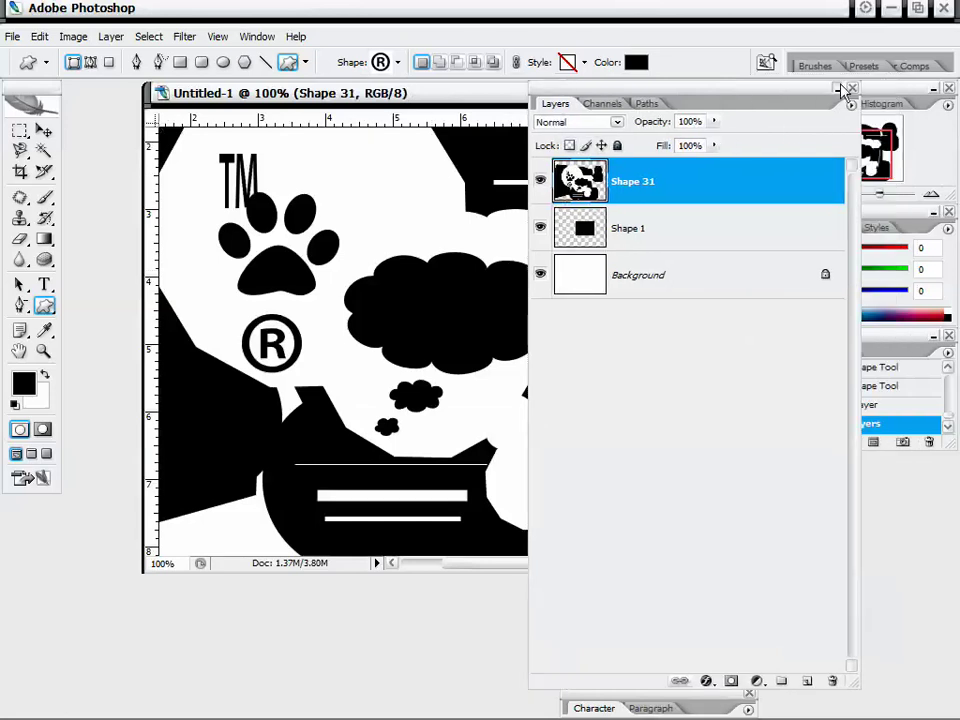
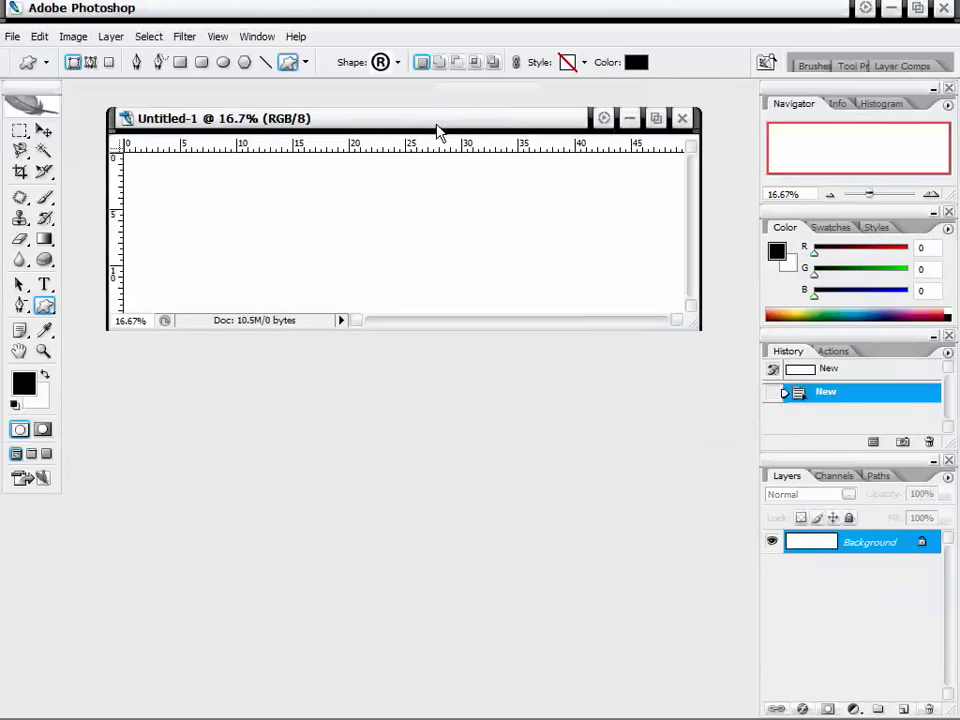
- Add a medium yellow note annotation to the blank canvas and collapse it to its icon
left_click(20, 330)
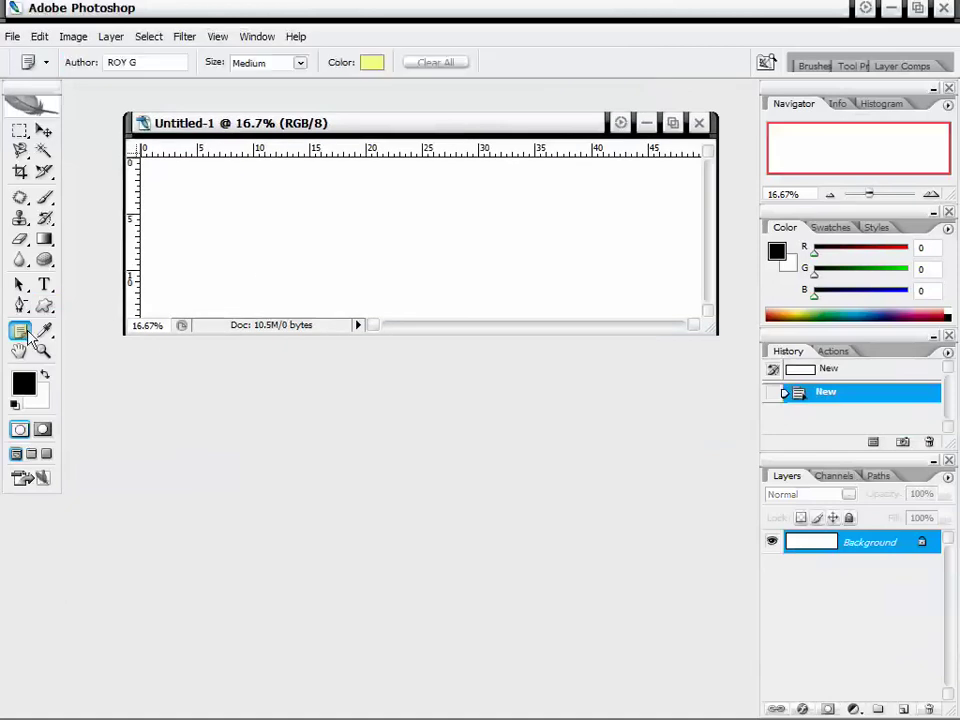
left_click(304, 216)
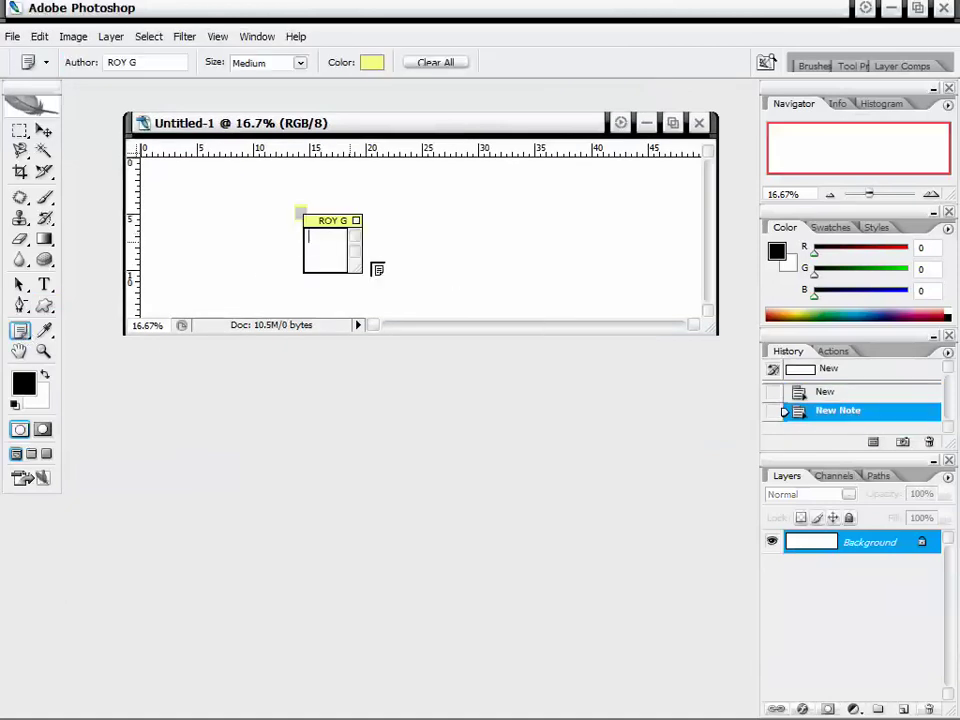
left_click(356, 220)
left_click_drag(408, 128, 430, 136)
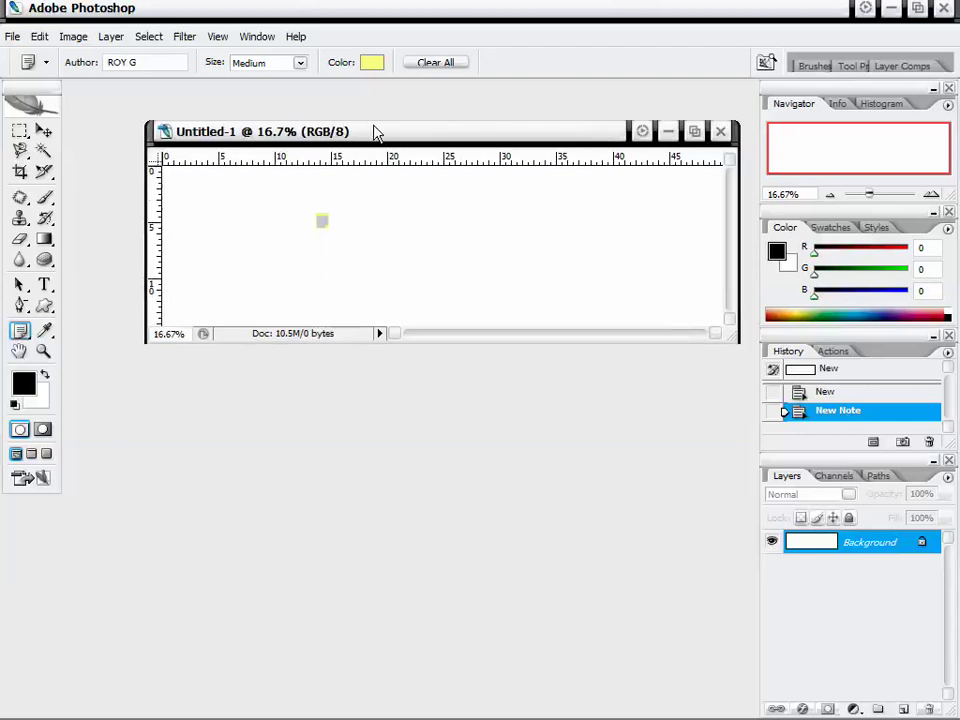
left_click_drag(370, 133, 360, 126)
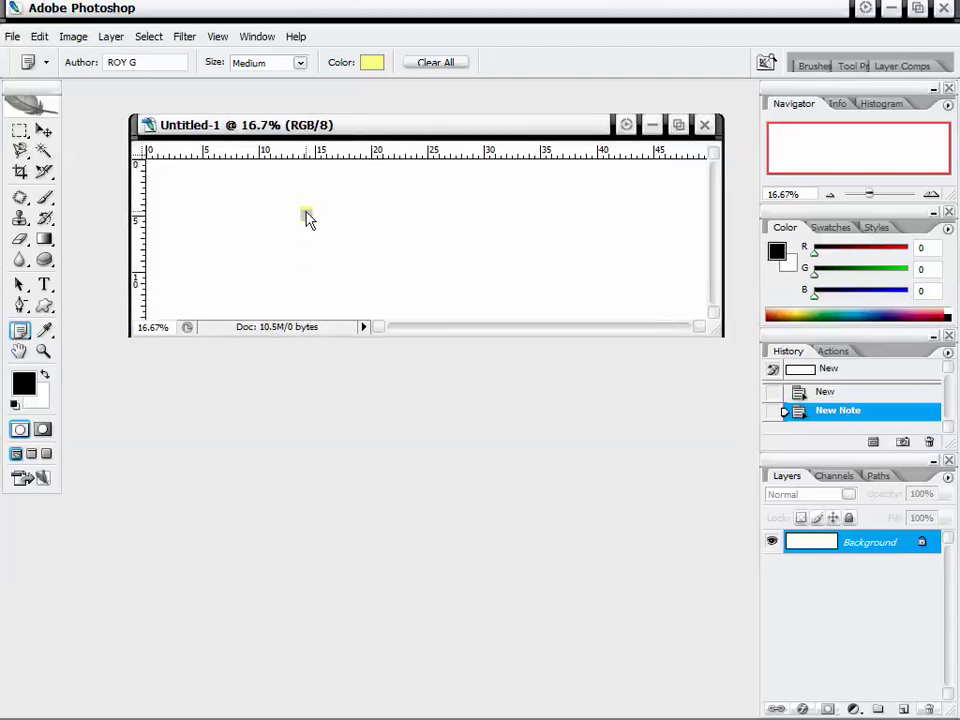
- Close the untitled document without saving and create a new document from the 800 x 600 preset
left_click(705, 125)
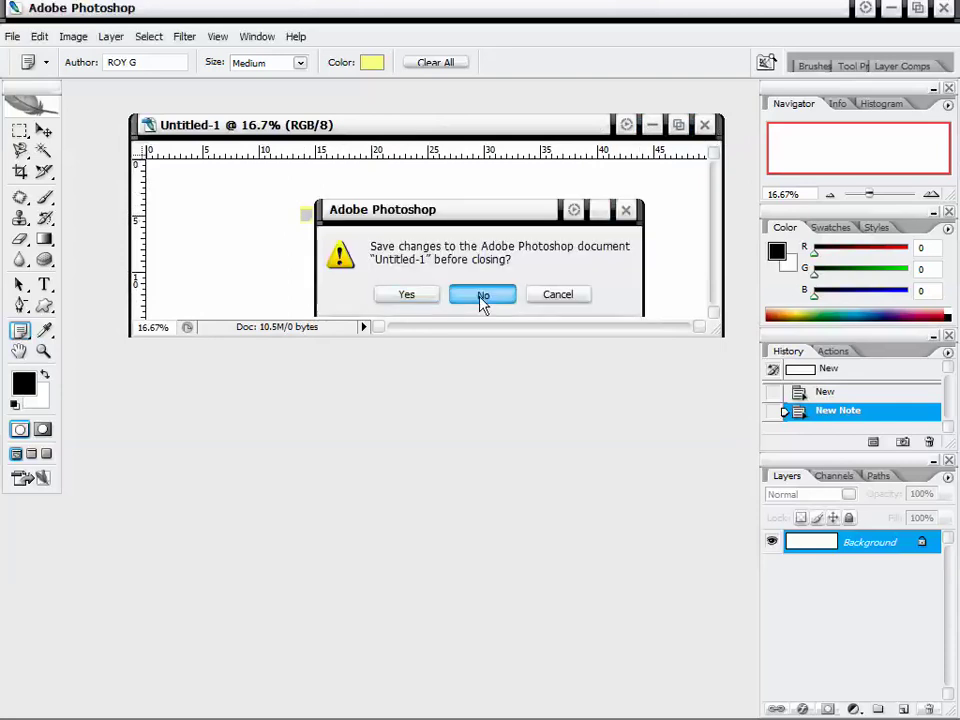
left_click(488, 296)
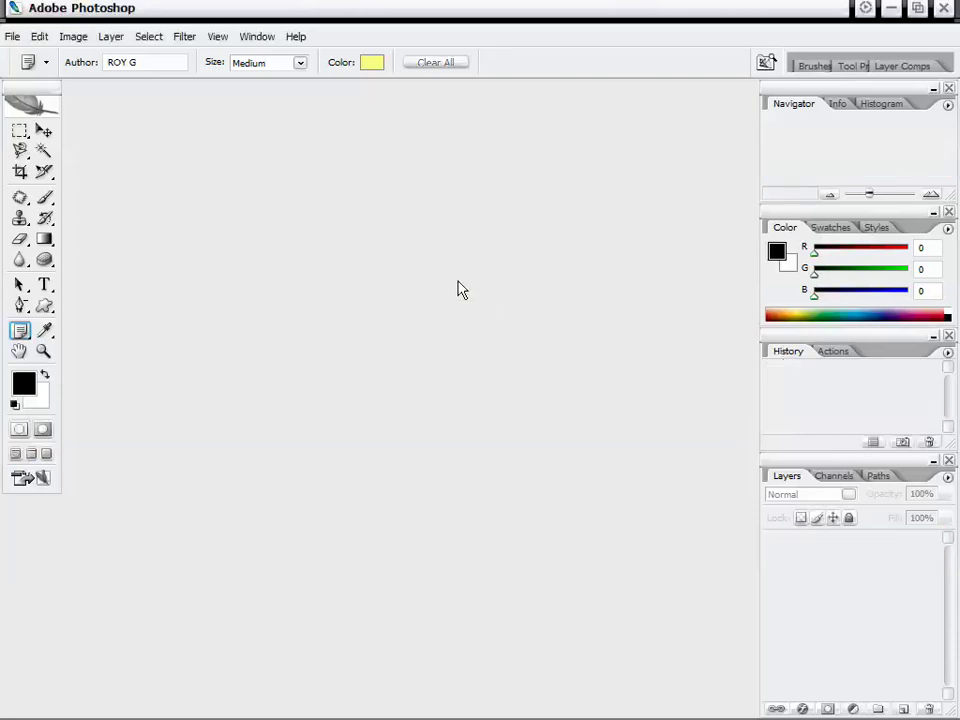
left_click(46, 331)
right_click(49, 340)
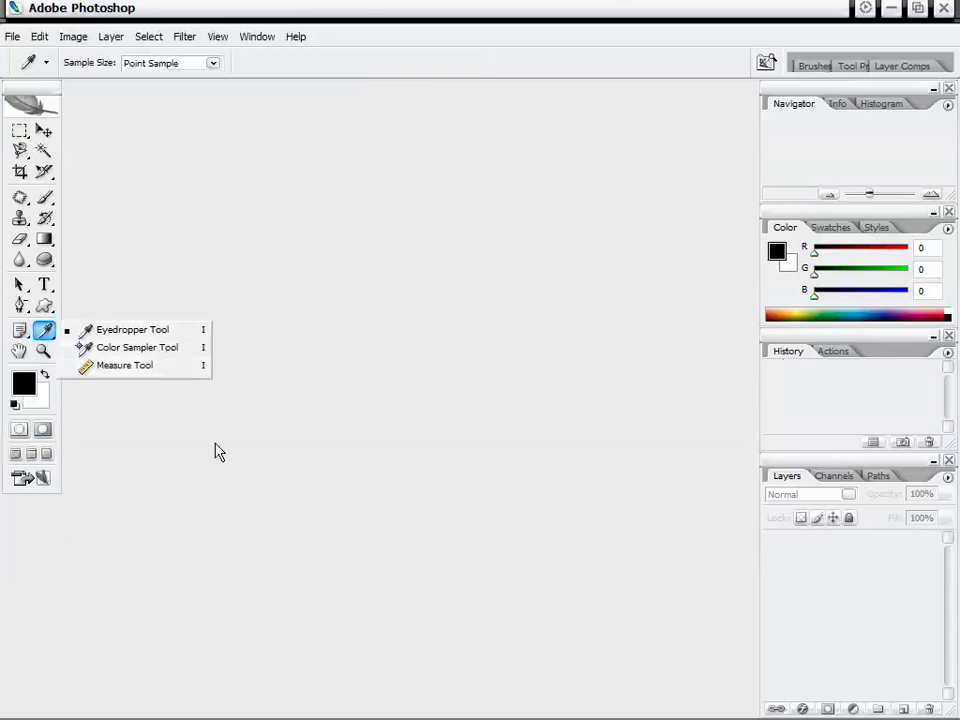
left_click(14, 37)
left_click(14, 37)
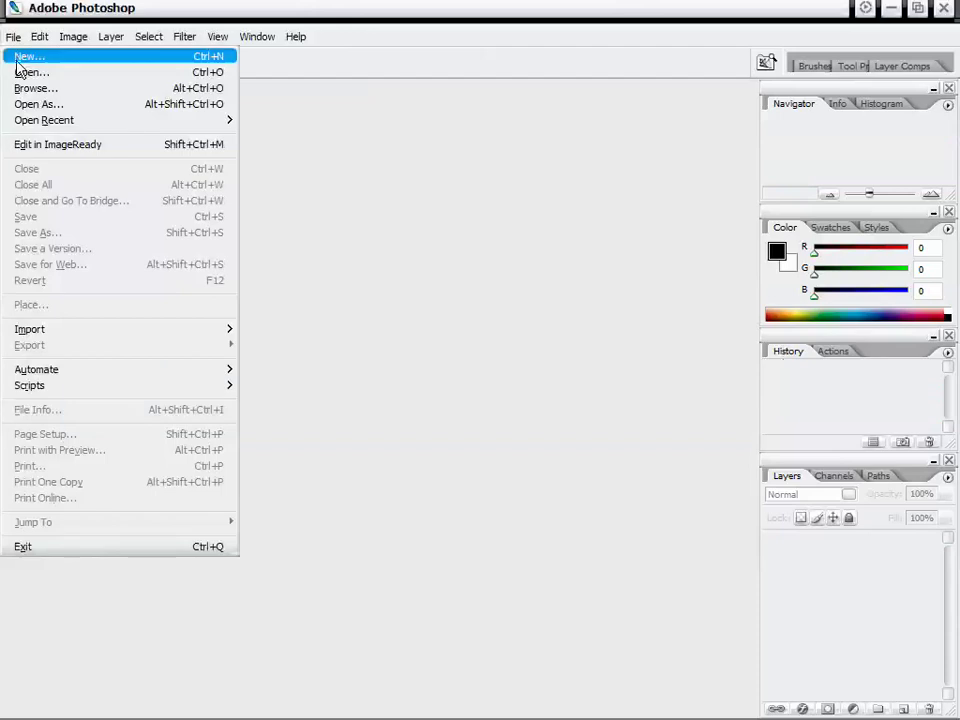
left_click(22, 56)
left_click(487, 165)
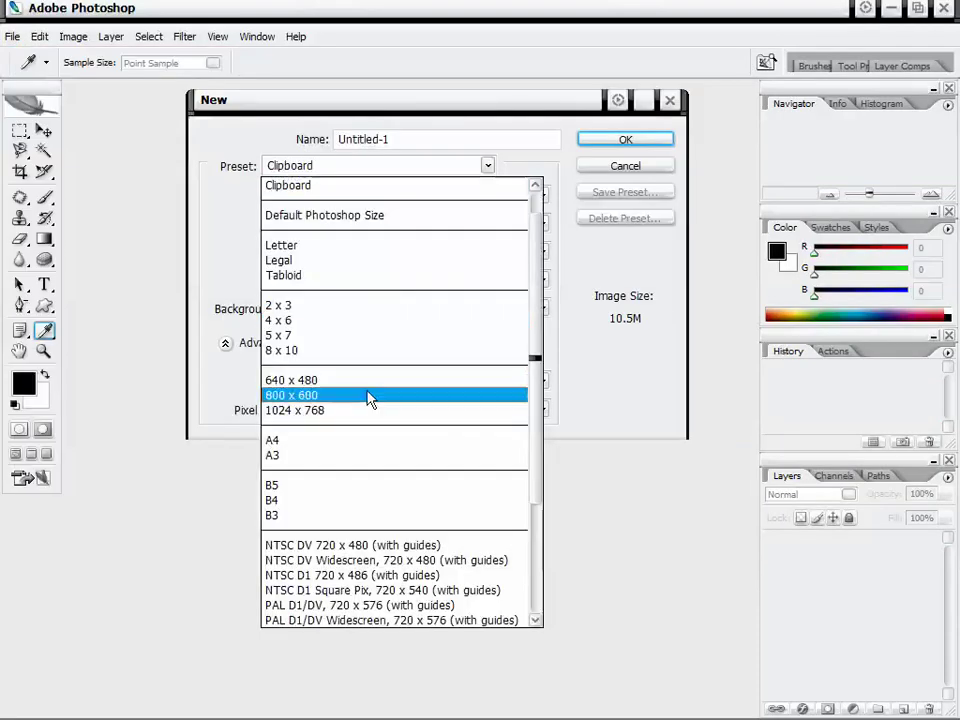
left_click(370, 396)
left_click(626, 140)
left_click_drag(346, 91, 428, 100)
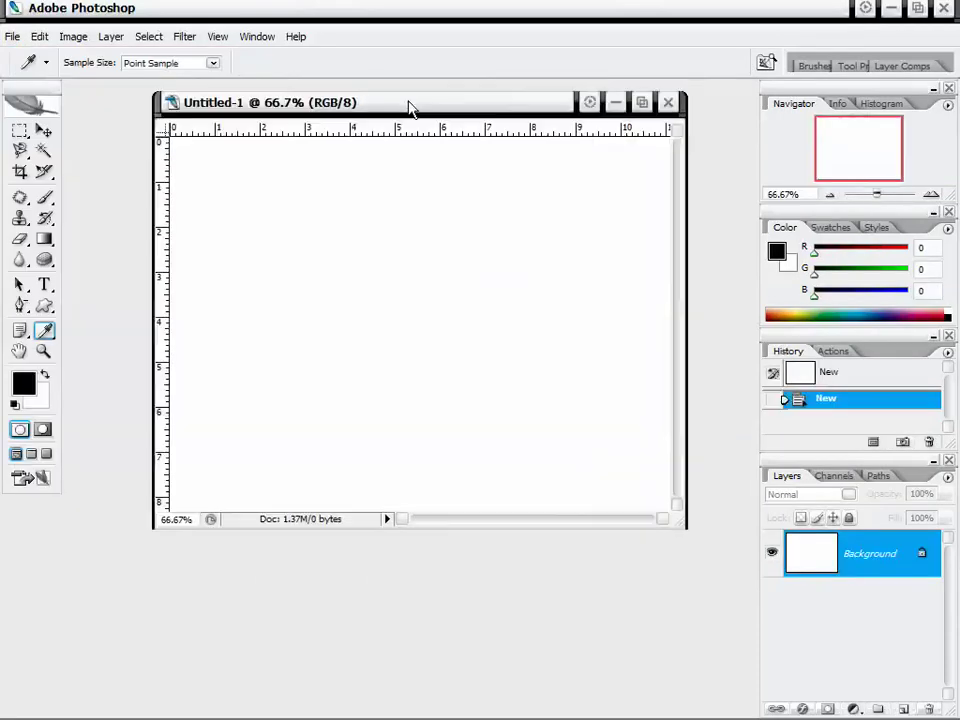
- Set the foreground color to blue-violet 3c00ff and paint broad overlapping brush strokes across the canvas
left_click(43, 214)
left_click(44, 198)
left_click(23, 384)
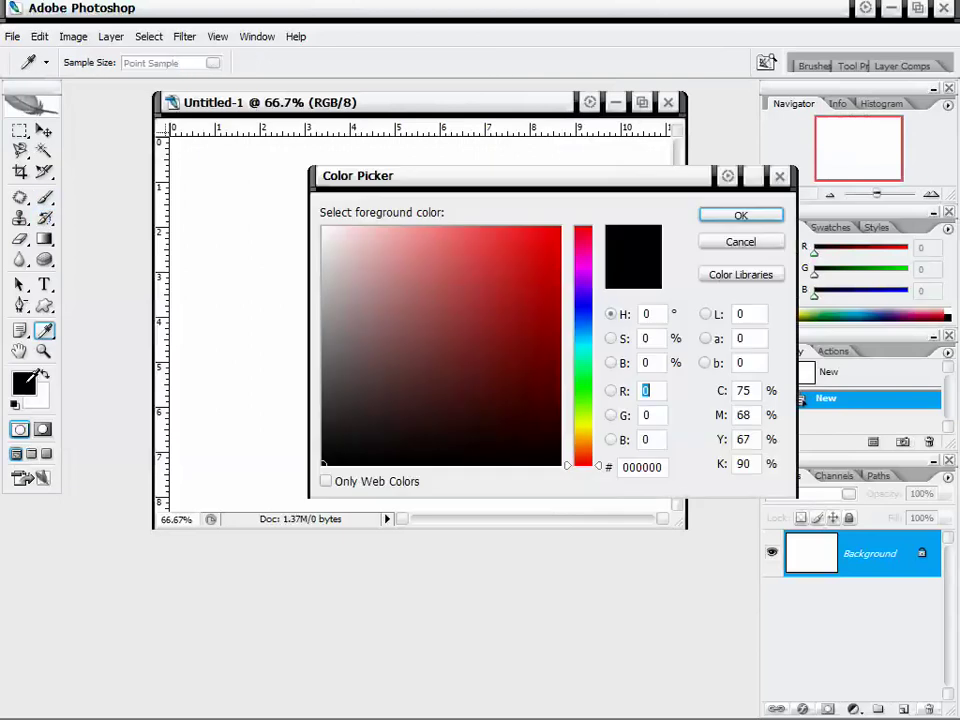
left_click(559, 228)
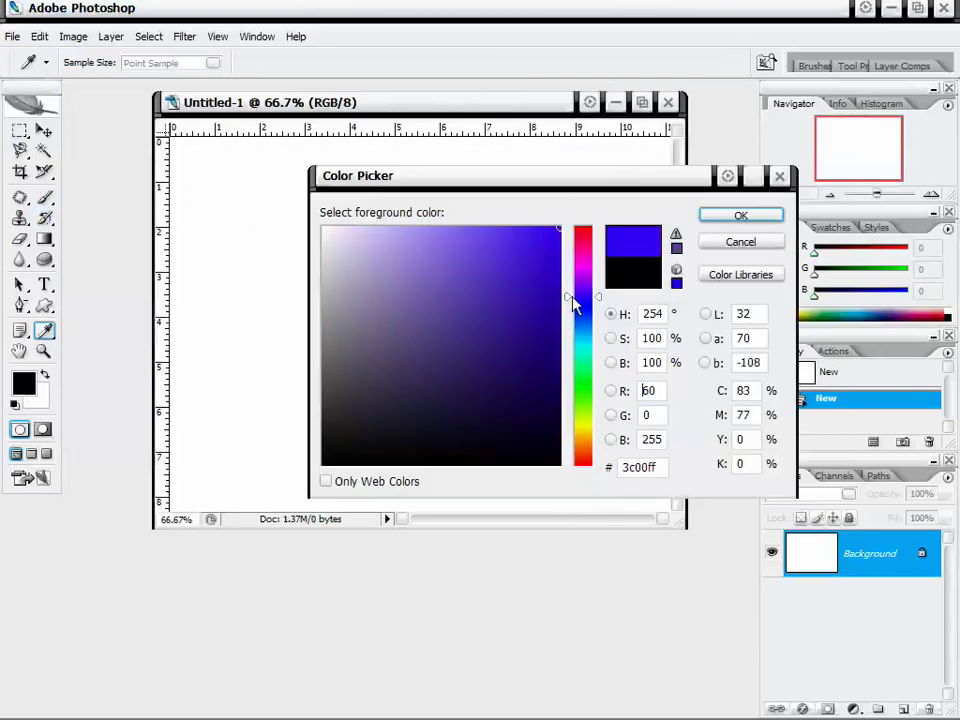
left_click(740, 215)
mouse_move(290, 265)
left_mouse_down()
mouse_move(450, 380)
mouse_move(381, 411)
mouse_move(411, 268)
mouse_move(545, 340)
left_mouse_up()
mouse_move(593, 203)
left_mouse_down()
mouse_move(627, 280)
mouse_move(437, 377)
mouse_move(409, 372)
mouse_move(315, 203)
mouse_move(375, 341)
mouse_move(582, 416)
mouse_move(420, 325)
left_mouse_up()
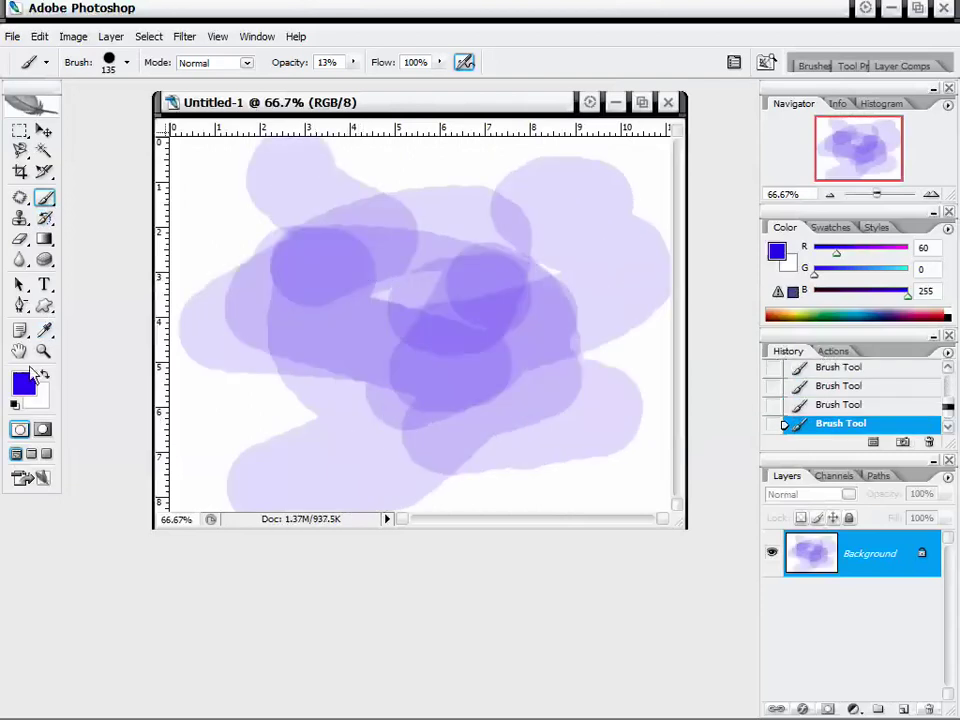
- Sample several light and dark violet shades from the painted strokes as foreground color with the Eyedropper
left_click(45, 331)
left_click(313, 255)
left_click(330, 180)
left_click(500, 244)
left_click(516, 319)
- Place four color samplers on different violet shades of the painting and try to add a fifth
left_click_drag(44, 331, 135, 347)
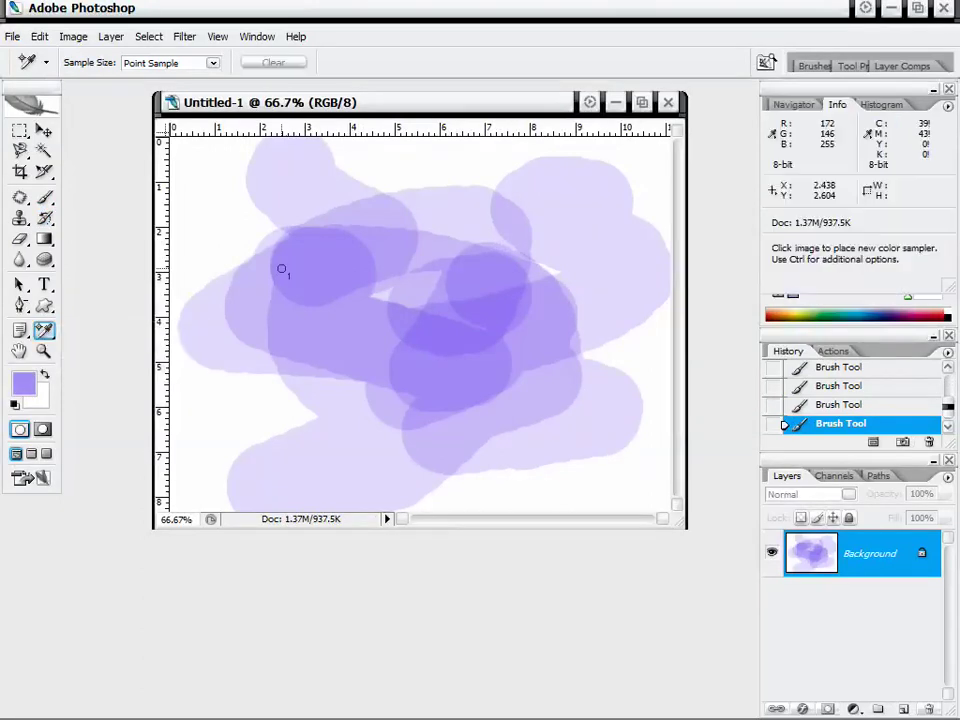
left_click(309, 265)
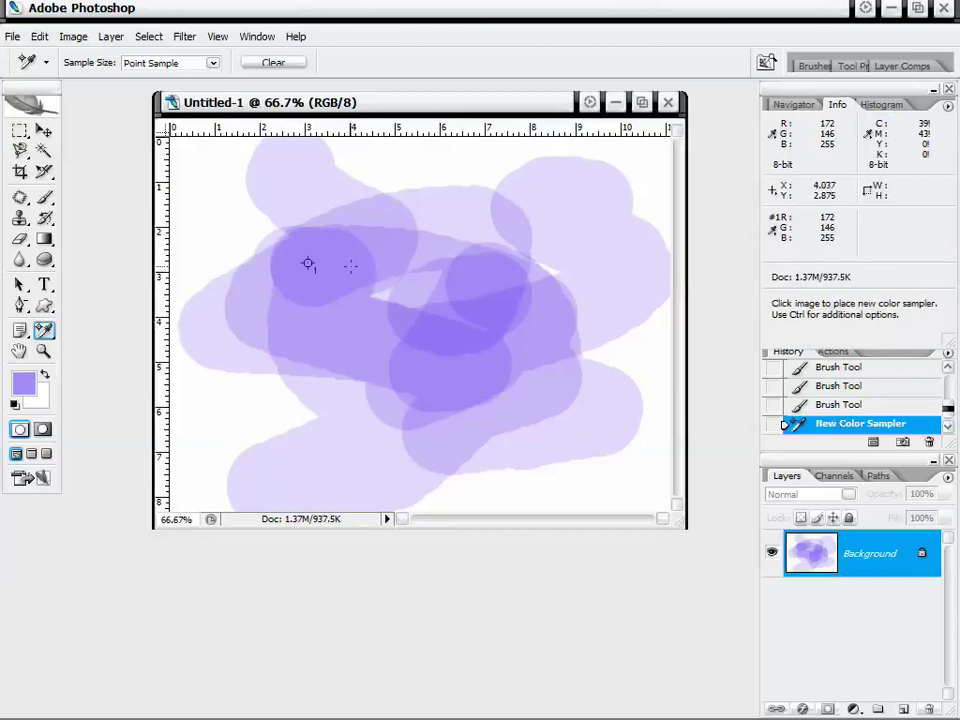
left_click(312, 197)
left_click(404, 253)
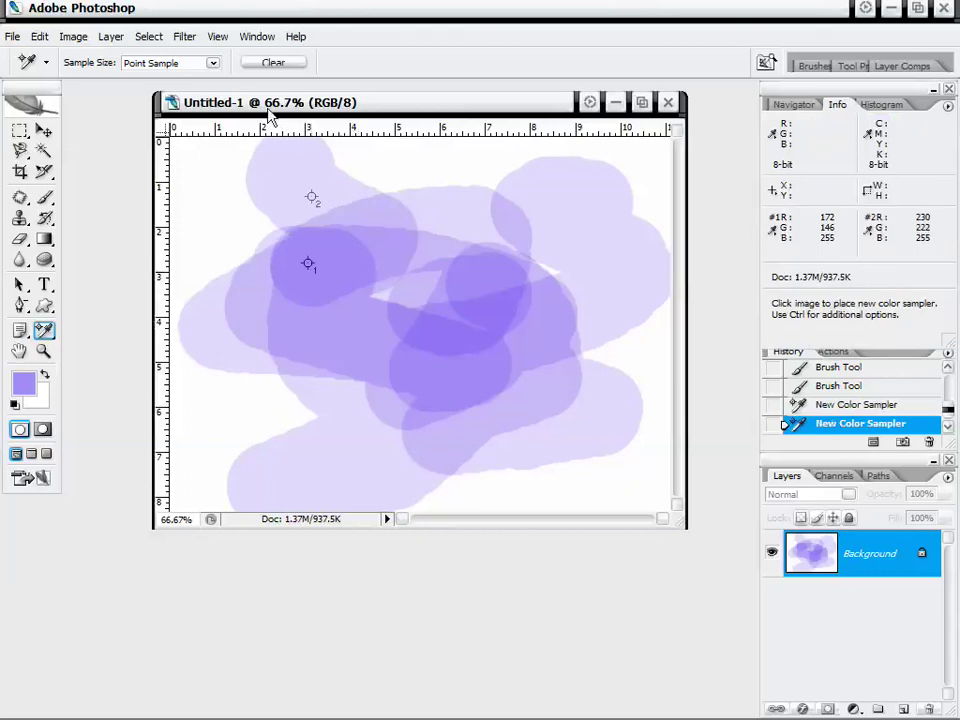
double_click(410, 388)
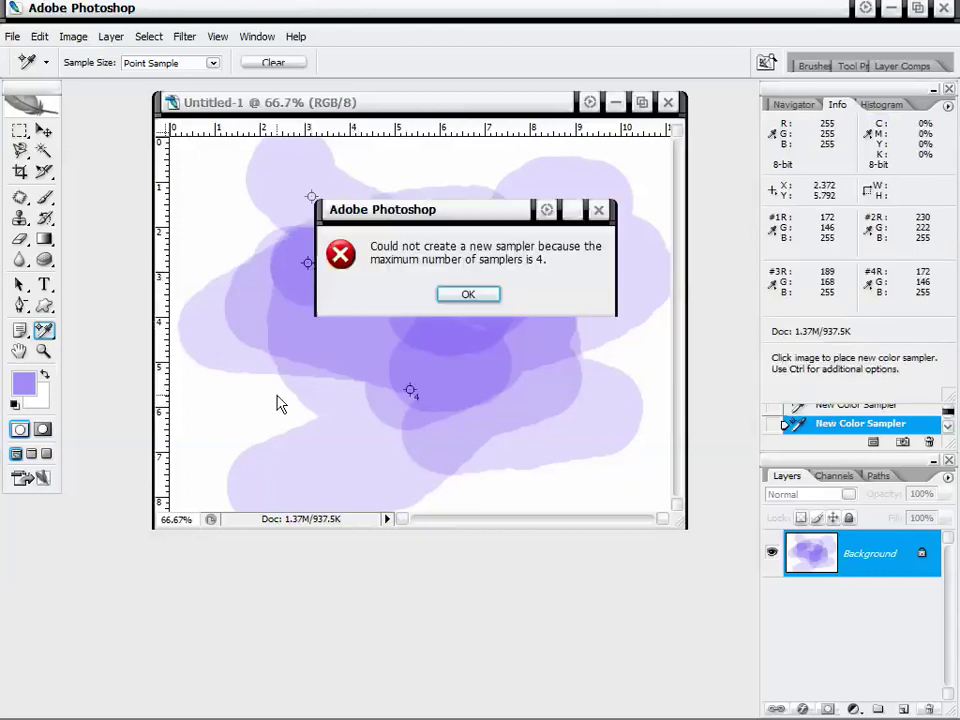
left_click(465, 295)
left_click(526, 298)
left_click(486, 298)
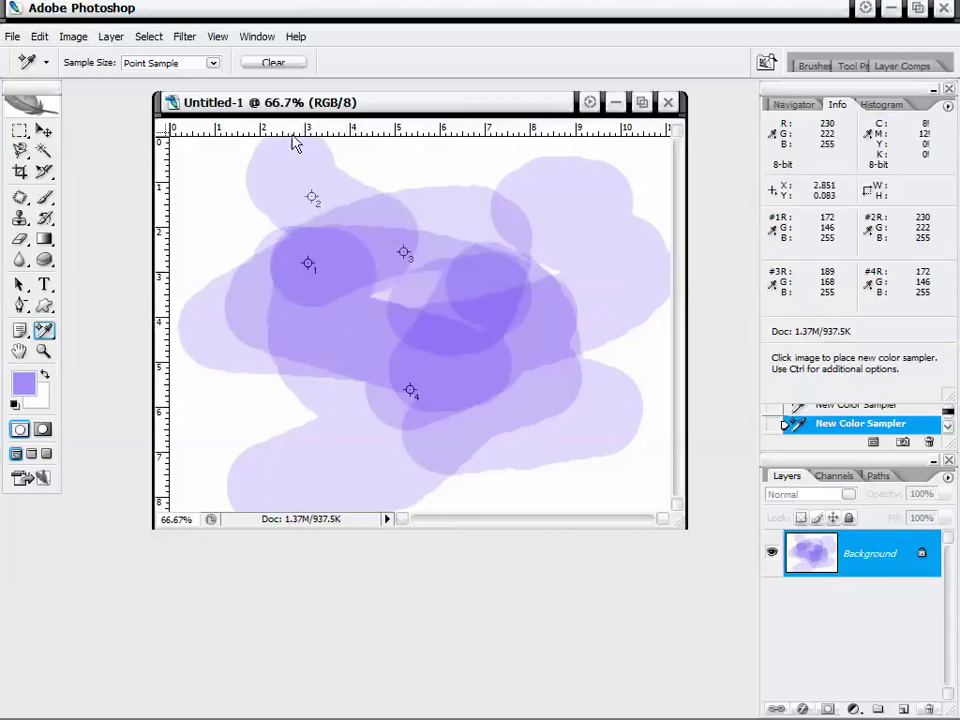
left_click(212, 62)
left_click(155, 110)
left_click_drag(414, 107, 417, 103)
left_click(465, 265)
left_click(468, 292)
left_click_drag(355, 100, 362, 94)
- Measure several diagonal distances and a nearly horizontal one across the painted strokes with the Measure tool
left_click_drag(44, 331, 96, 373)
left_click_drag(241, 437, 521, 200)
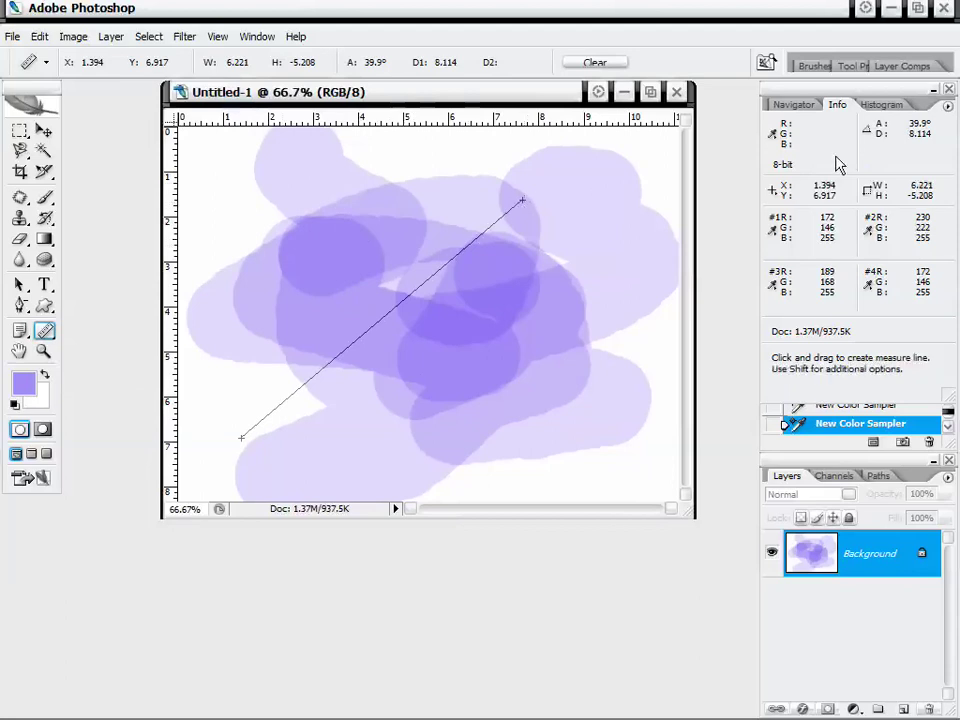
left_click_drag(381, 232, 587, 391)
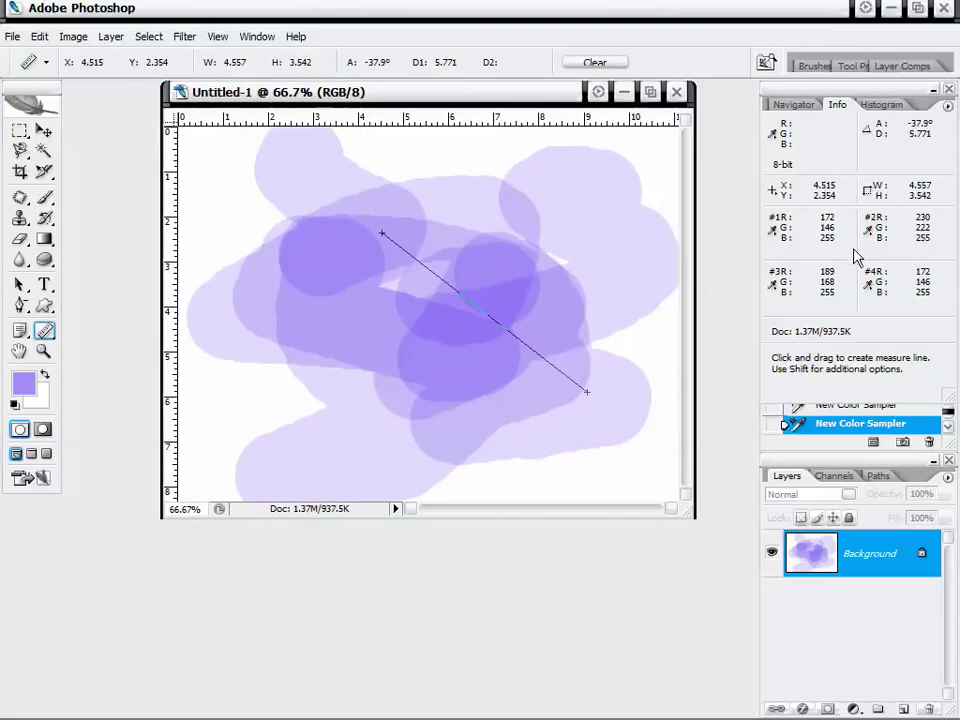
left_click_drag(488, 345, 379, 262)
left_click_drag(310, 370, 632, 216)
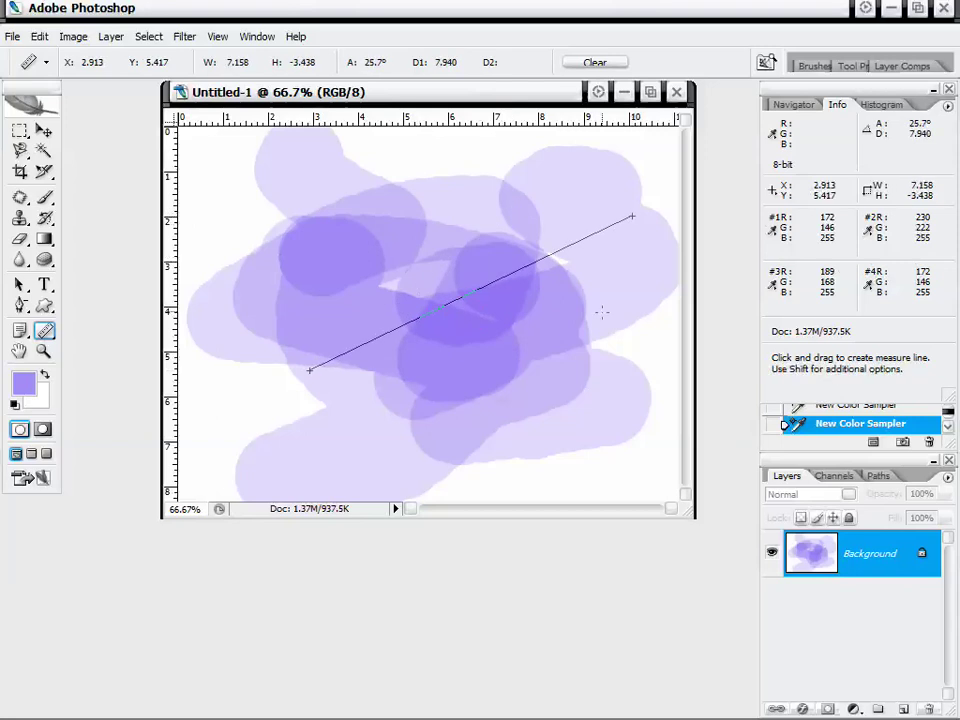
mouse_move(261, 186)
left_mouse_down()
mouse_move(356, 197)
mouse_move(610, 196)
left_mouse_up()
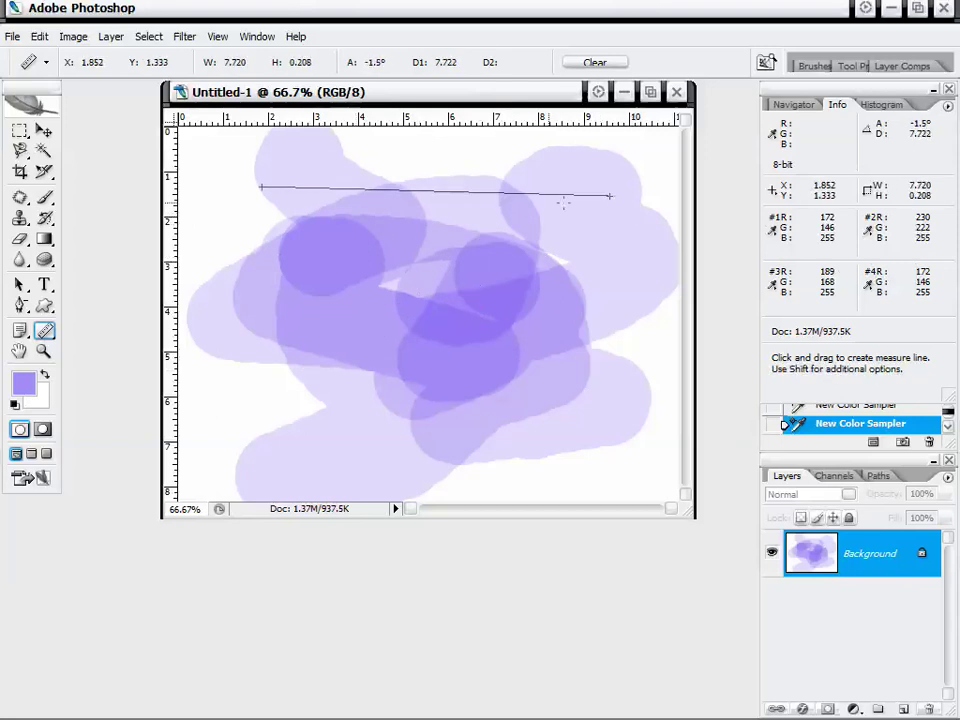
- Measure another diagonal across the dark violet circle, and pan the painting with the Hand tool inside a shrunken document window
left_click_drag(510, 277, 397, 324)
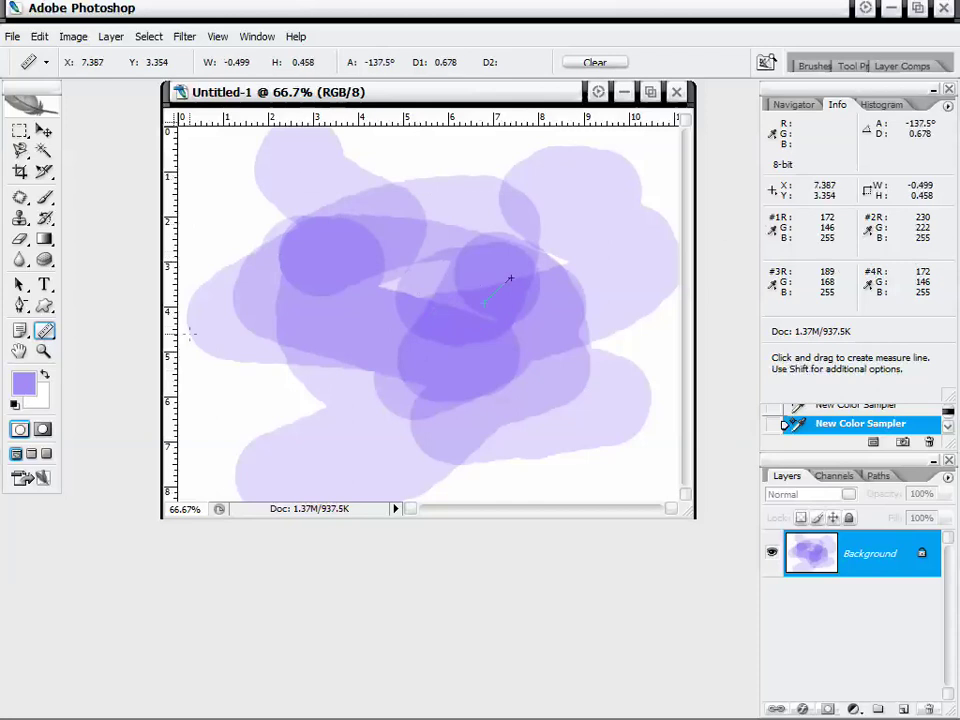
left_click(20, 352)
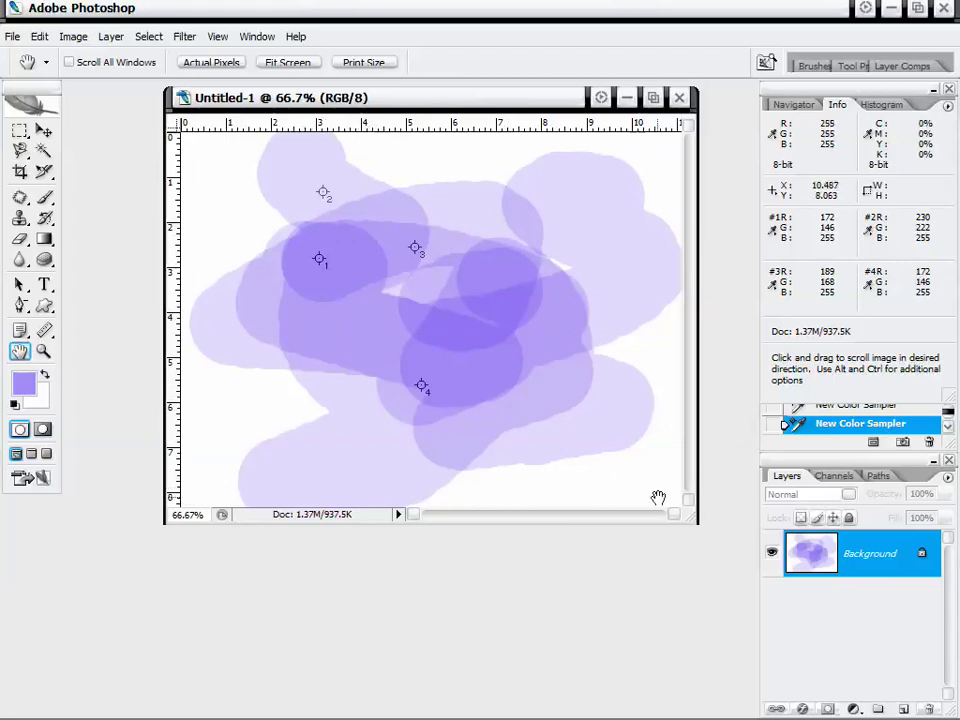
left_click_drag(683, 516, 421, 265)
left_click_drag(338, 174, 376, 212)
mouse_move(398, 140)
left_mouse_down()
mouse_move(347, 176)
mouse_move(313, 262)
mouse_move(414, 178)
mouse_move(415, 142)
left_mouse_up()
left_click_drag(324, 182, 358, 179)
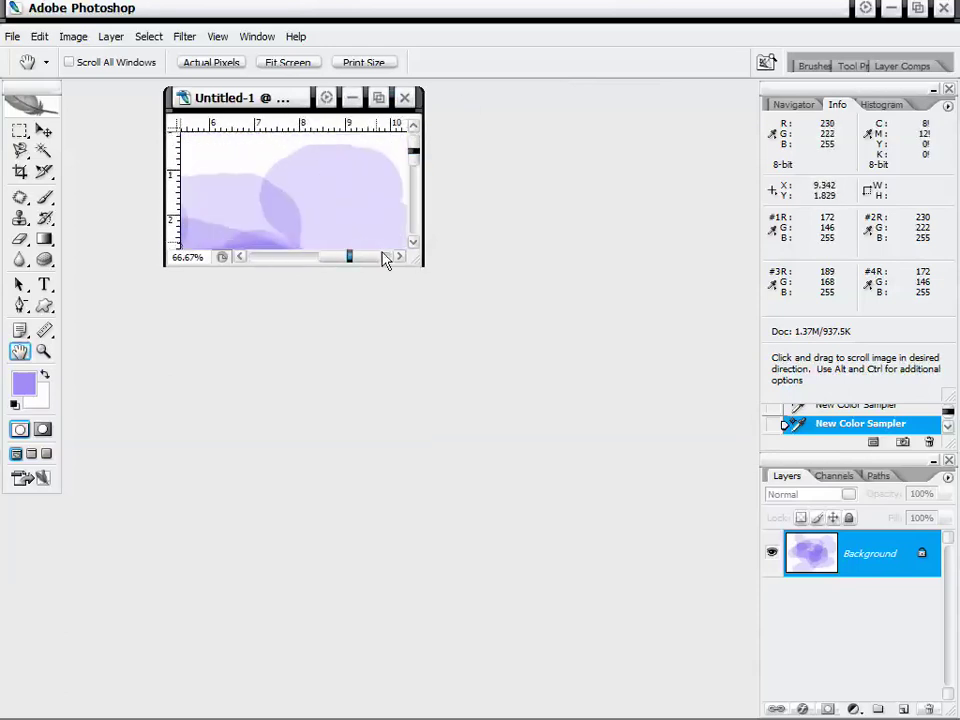
- Enlarge the document window and magnify the area around color sampler 3 to 1600% with the Zoom tool
left_click_drag(408, 267, 688, 640)
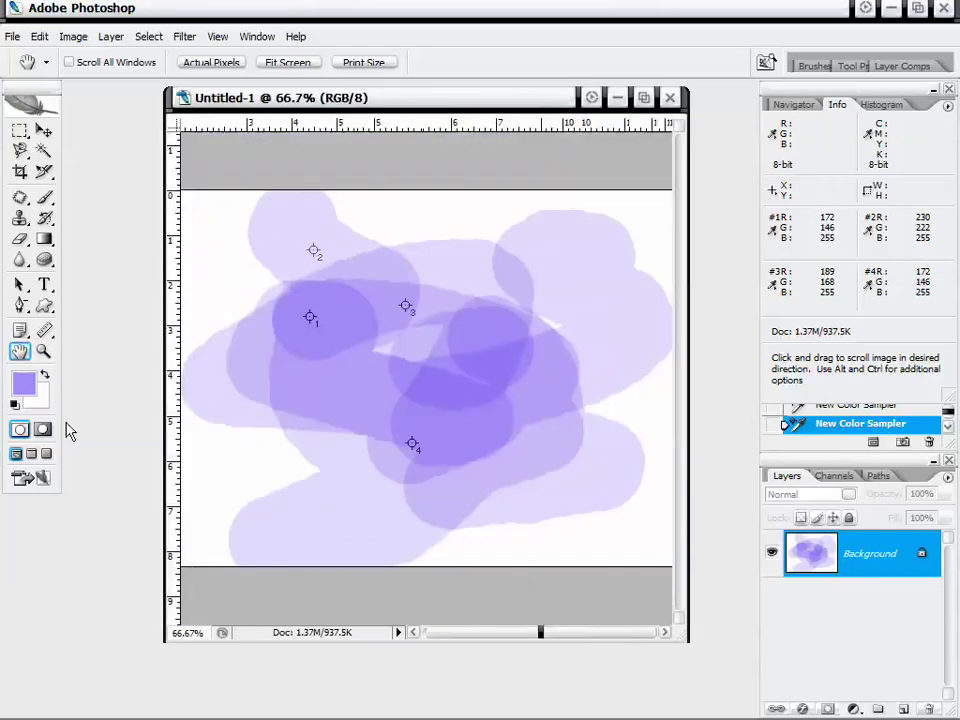
left_click(43, 351)
left_click(400, 335)
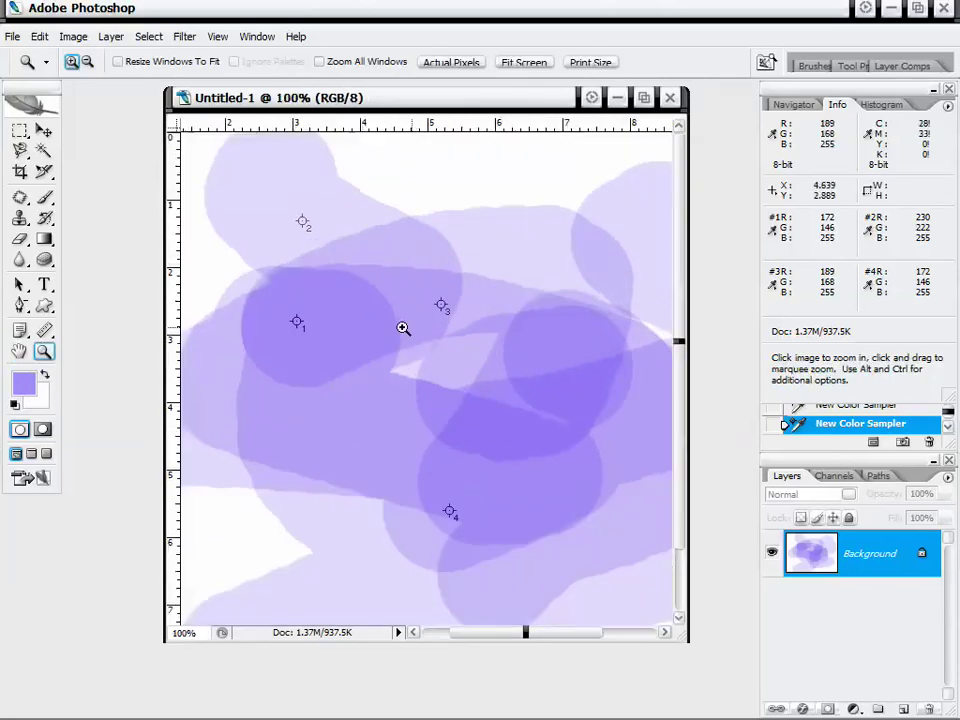
left_click(388, 281)
left_click(444, 414)
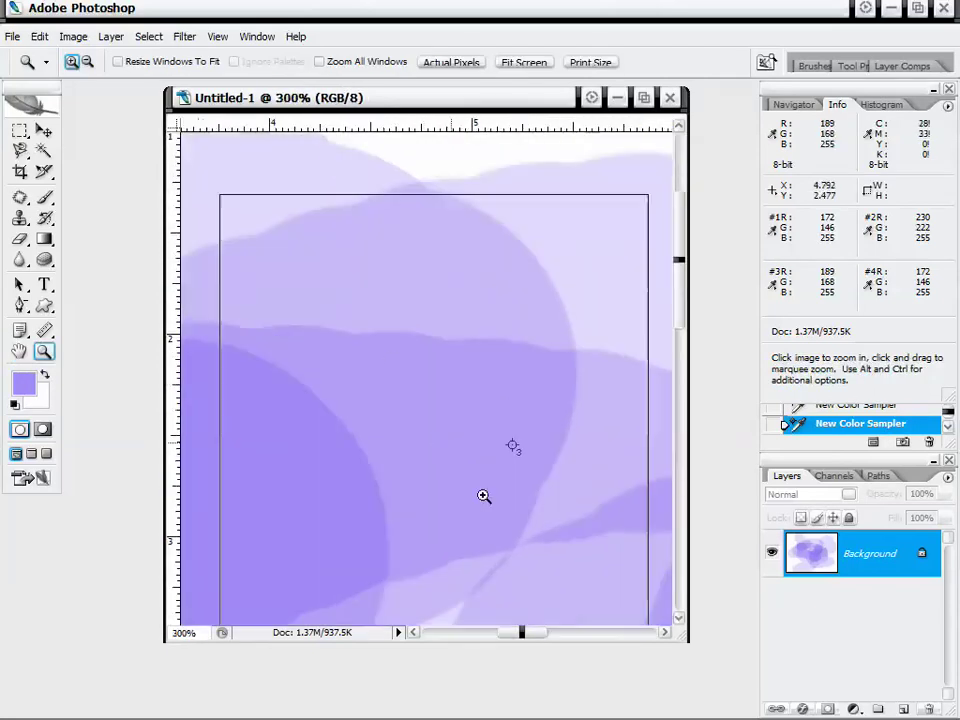
left_click(441, 443)
left_click(505, 438)
left_click(481, 414)
left_click_drag(296, 274, 640, 575)
left_click_drag(254, 190, 336, 296)
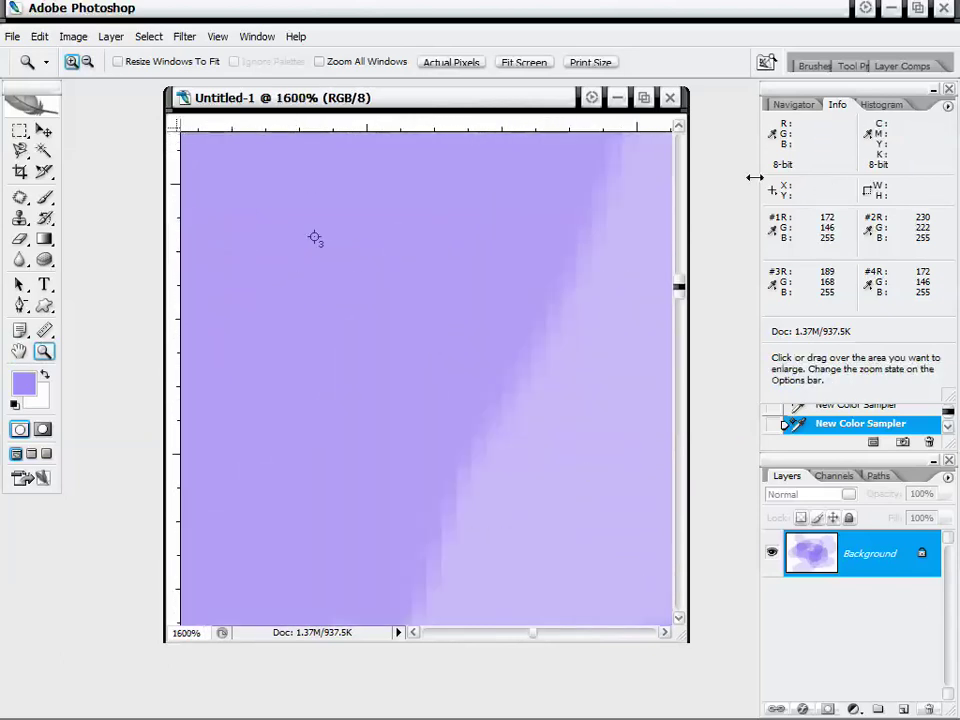
- Zoom the painting back out to 50% with the Navigator
left_click(799, 104)
mouse_move(891, 400)
left_mouse_down()
mouse_move(868, 170)
mouse_move(832, 197)
left_mouse_up()
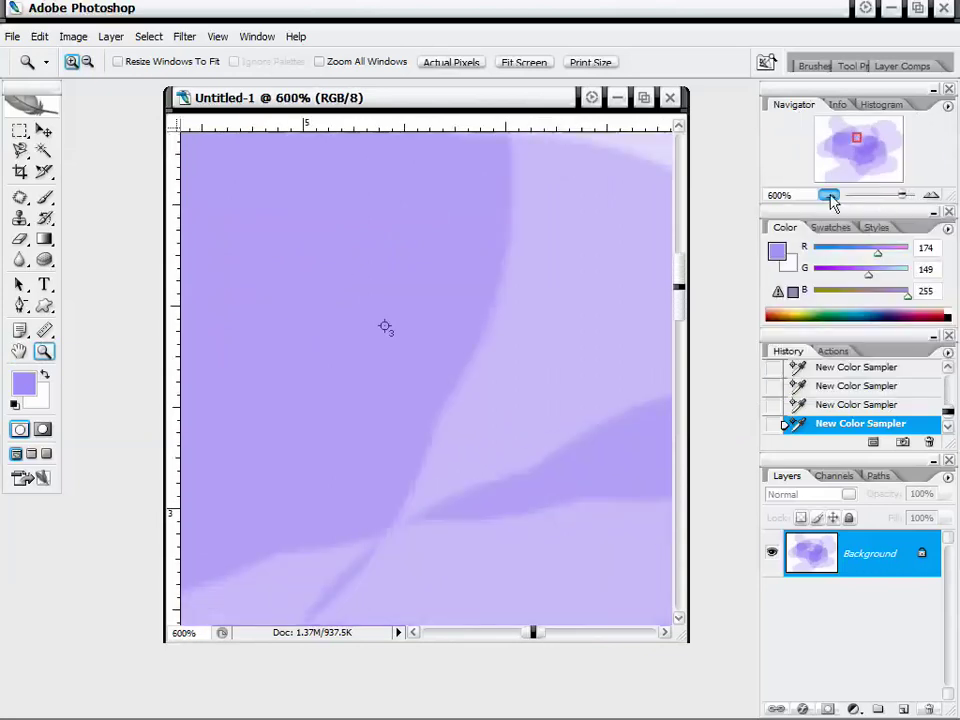
left_click(830, 197)
- Close the painted document without saving it
left_click_drag(404, 102, 447, 95)
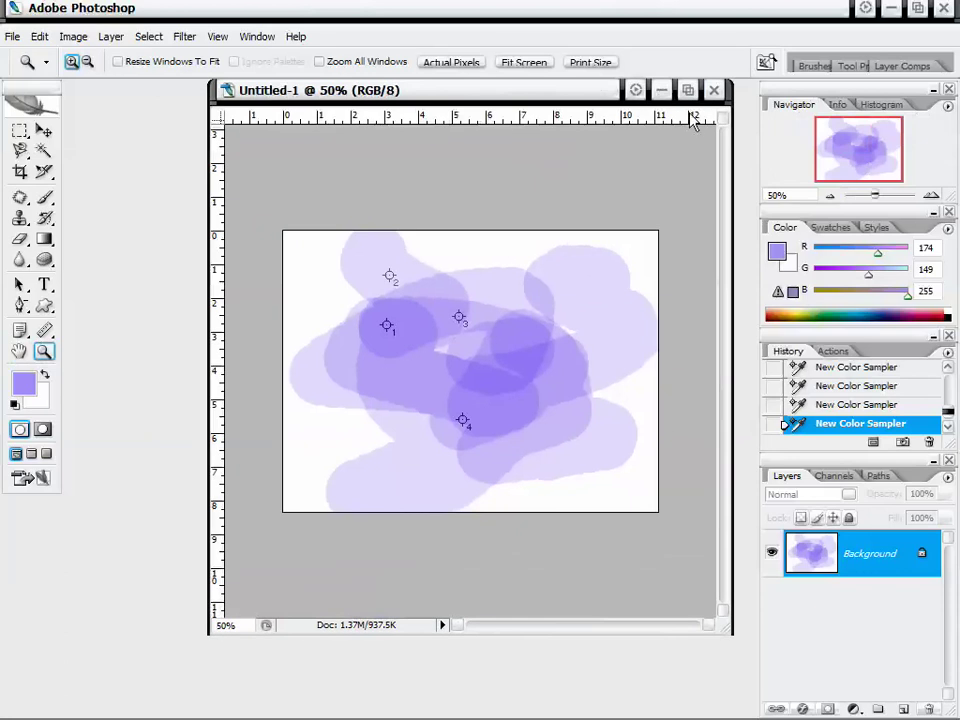
left_click(709, 96)
left_click(482, 294)
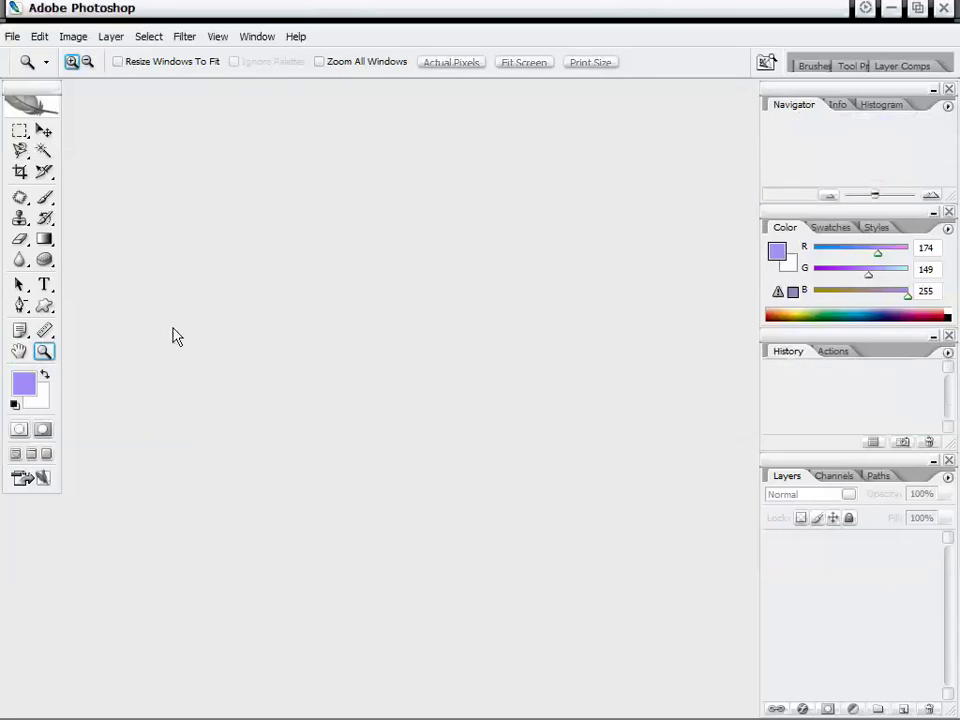
- Reset the foreground and background colors to default black and white, and create a 1024 x 768 RGB document with white background
left_click(16, 405)
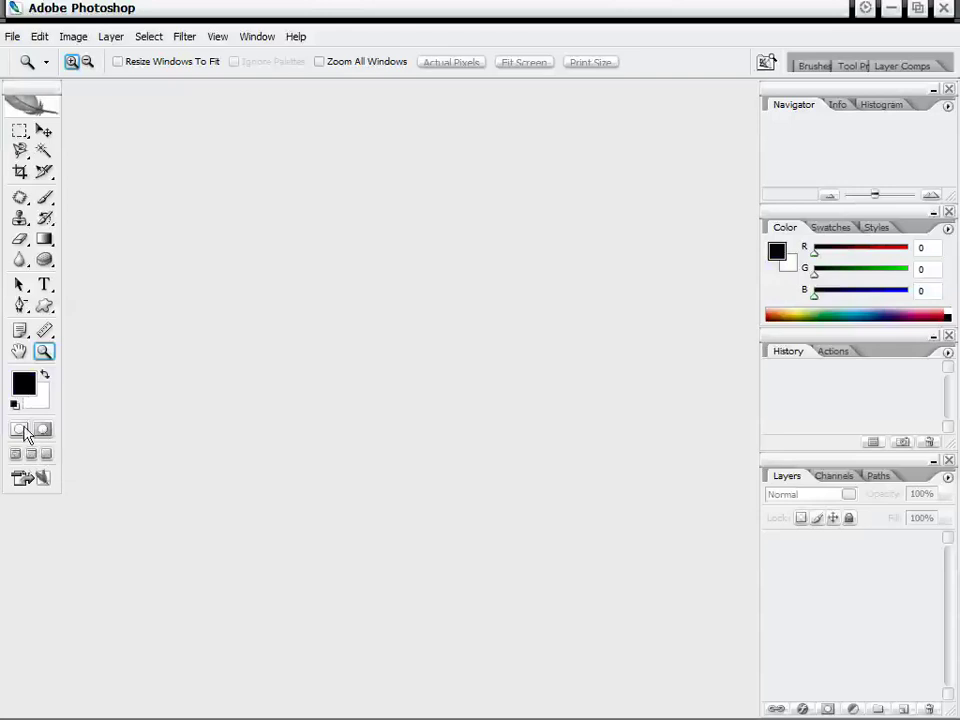
left_click(14, 36)
left_click(30, 56)
left_click(405, 166)
left_click(362, 380)
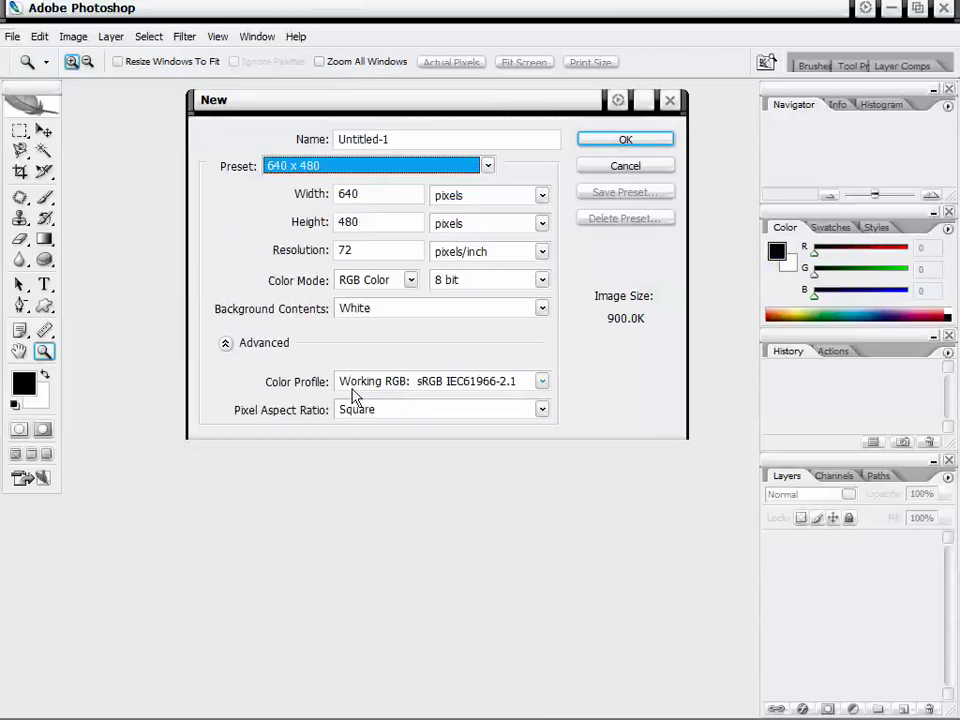
left_click(347, 165)
left_click(340, 246)
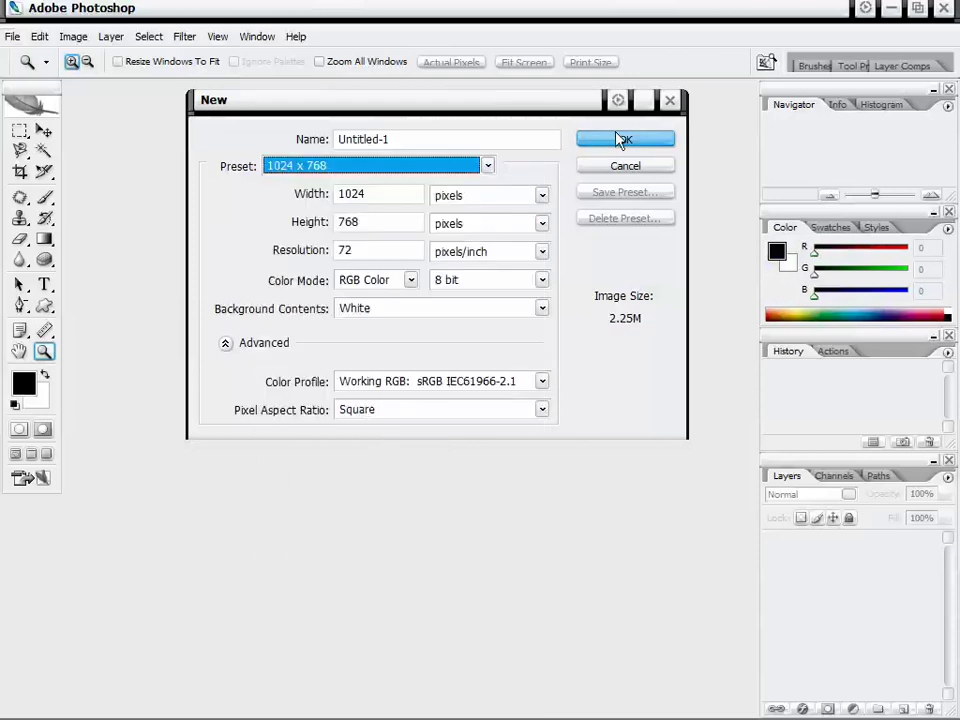
key("Return")
- Switch the blank document into Quick Mask mode and back to Standard mode twice
left_click(42, 430)
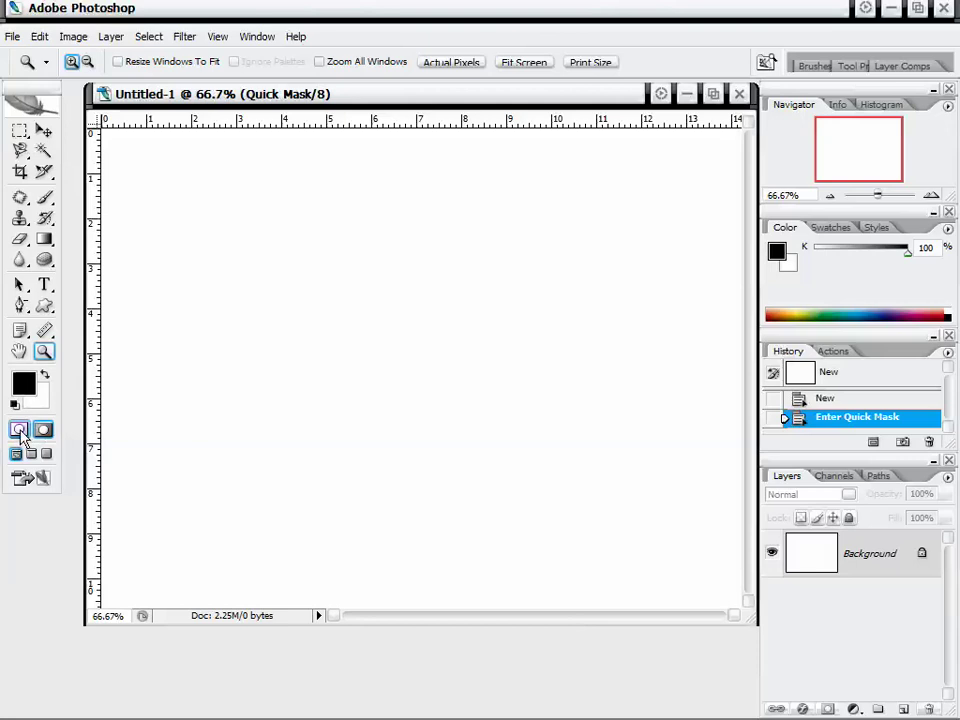
left_click(19, 430)
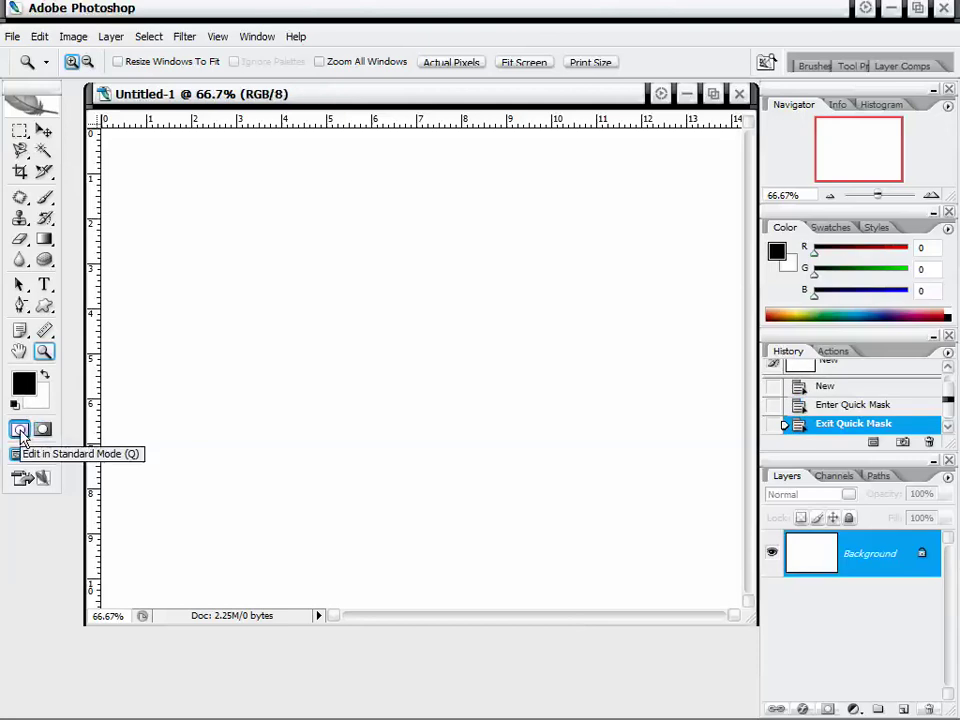
left_click(42, 430)
left_click(19, 430)
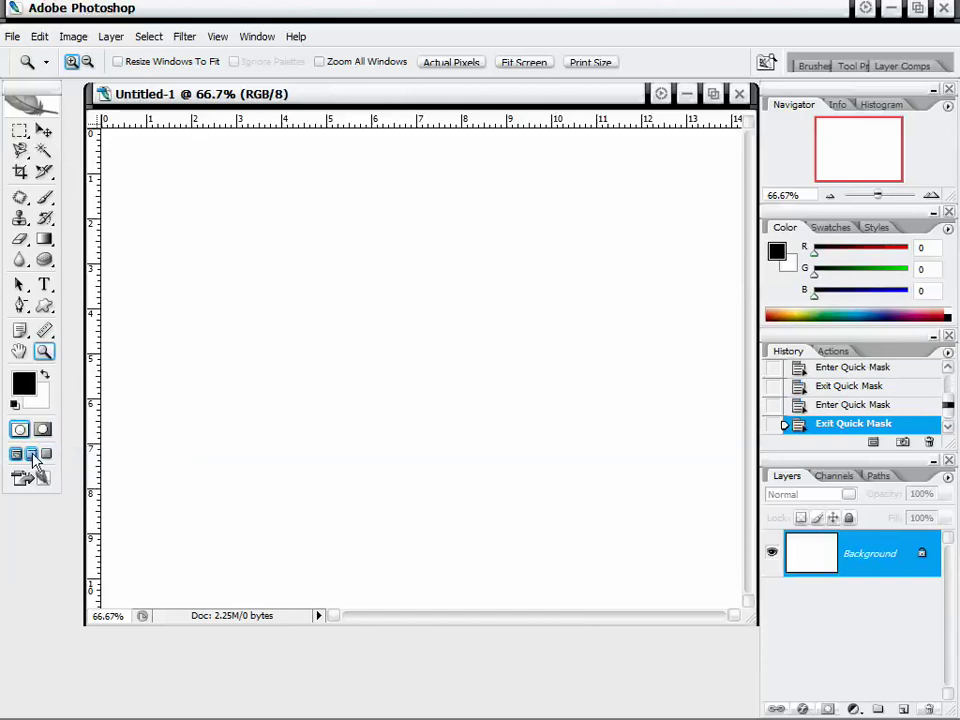
- Compare Full Screen Mode with Menu Bar and Full Screen Mode, and return to Standard Screen Mode
left_click(32, 455)
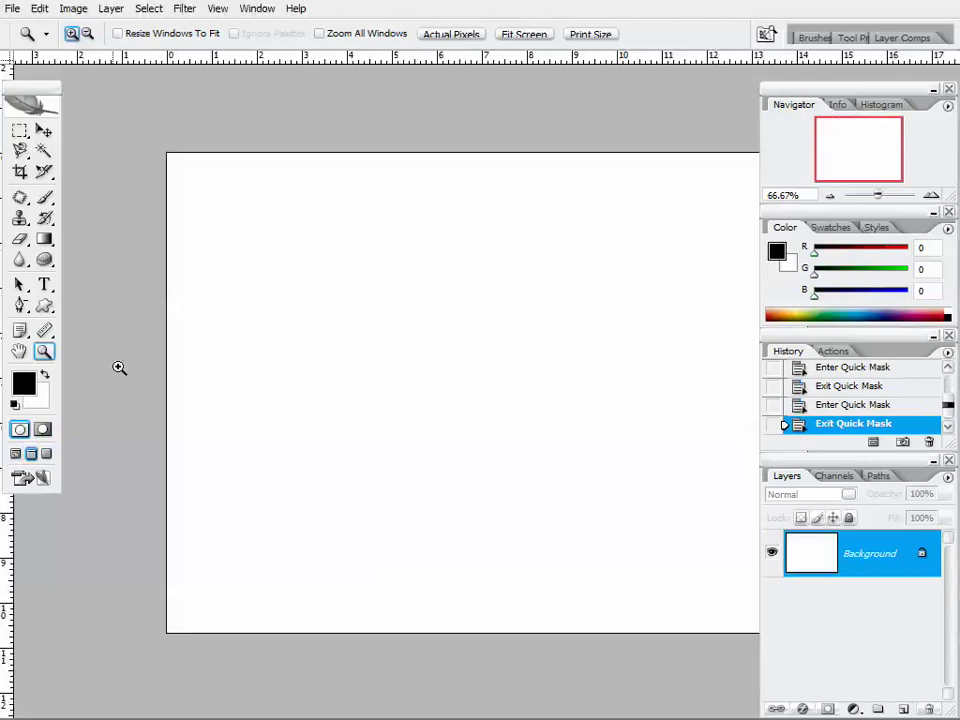
left_click(46, 456)
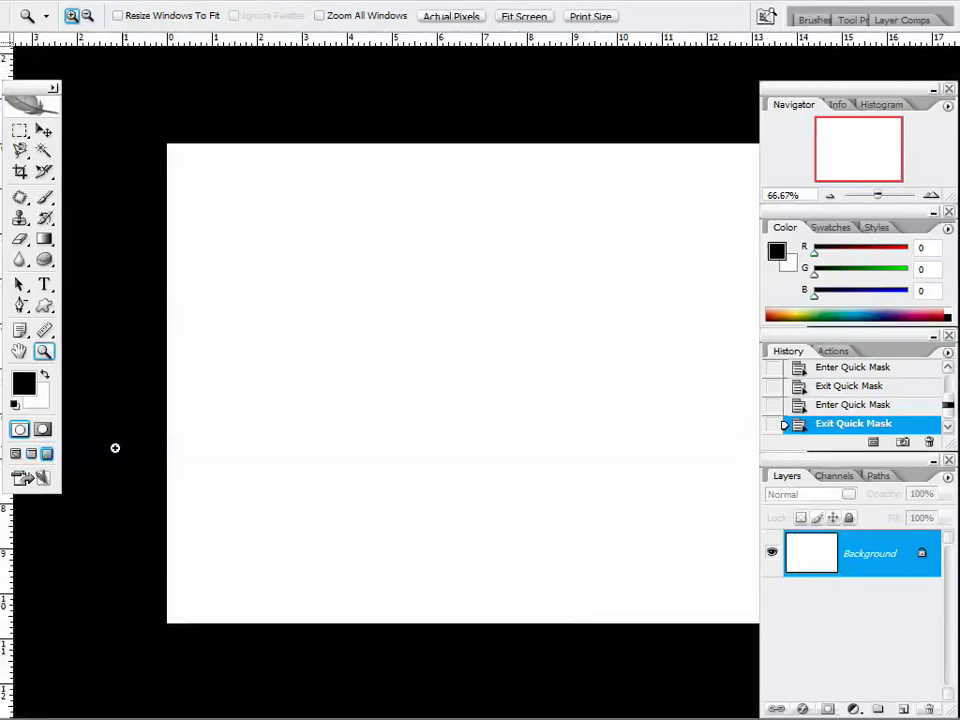
left_click(31, 454)
left_click(44, 455)
left_click(30, 455)
left_click(14, 9)
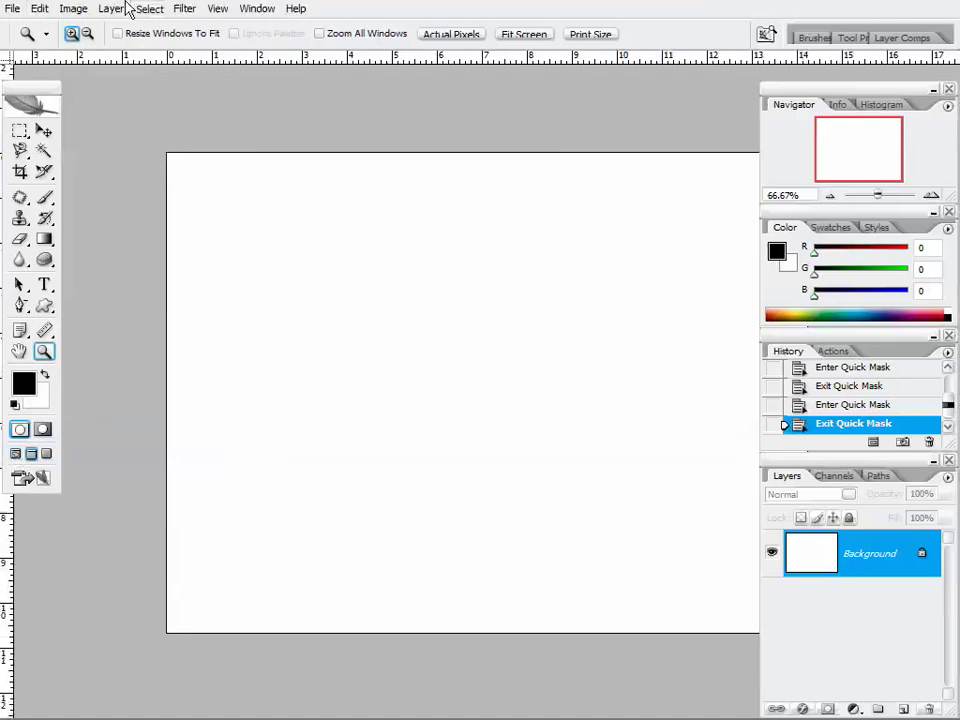
left_click(336, 10)
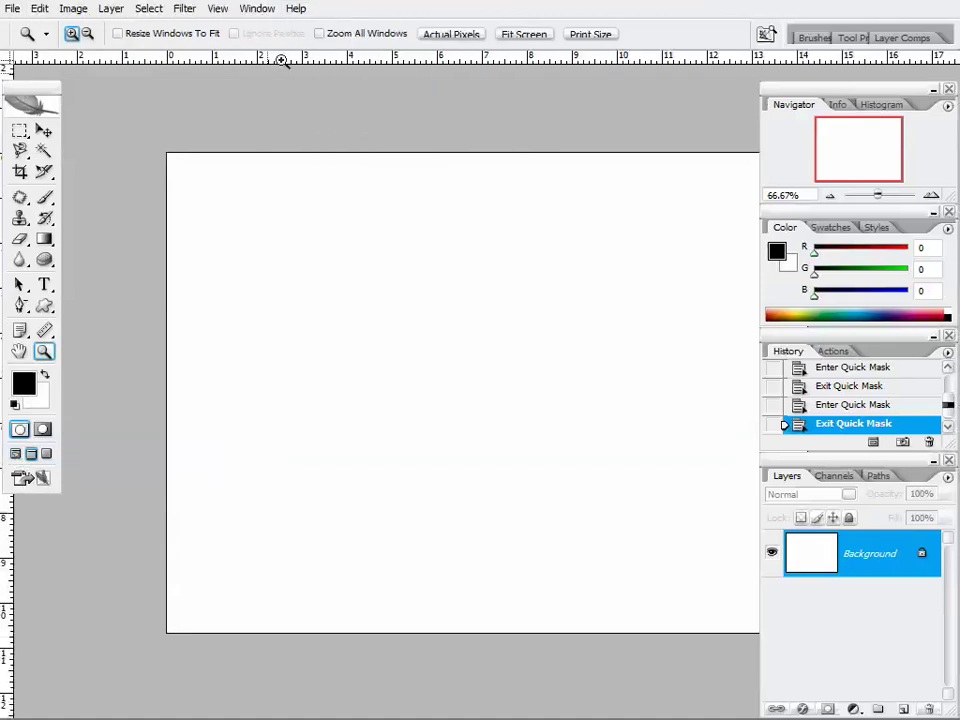
left_click(17, 453)
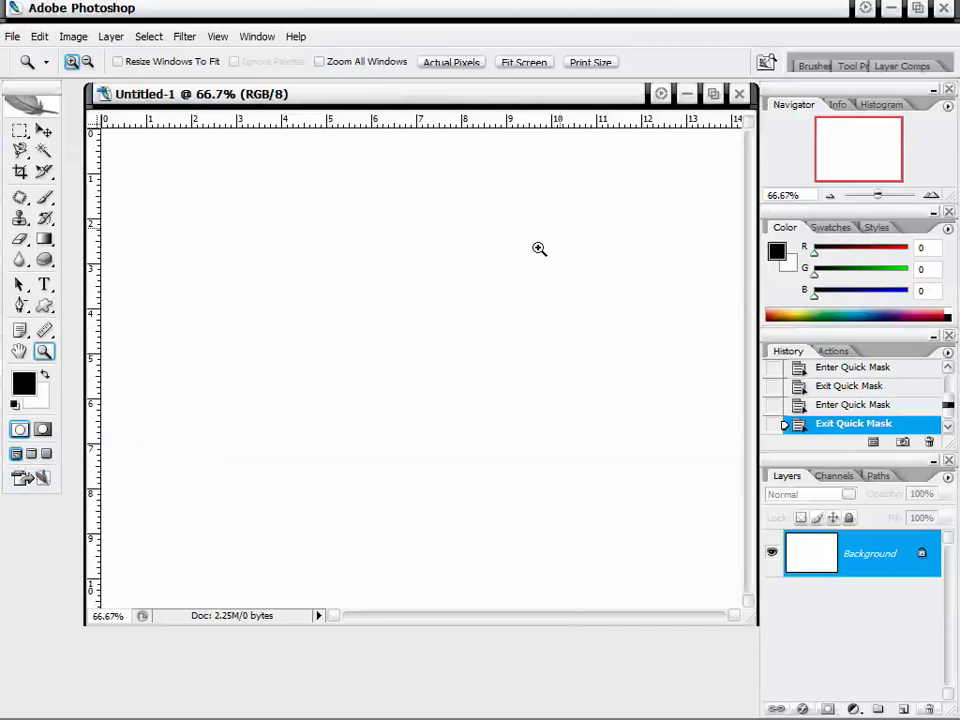
left_click_drag(474, 97, 464, 97)
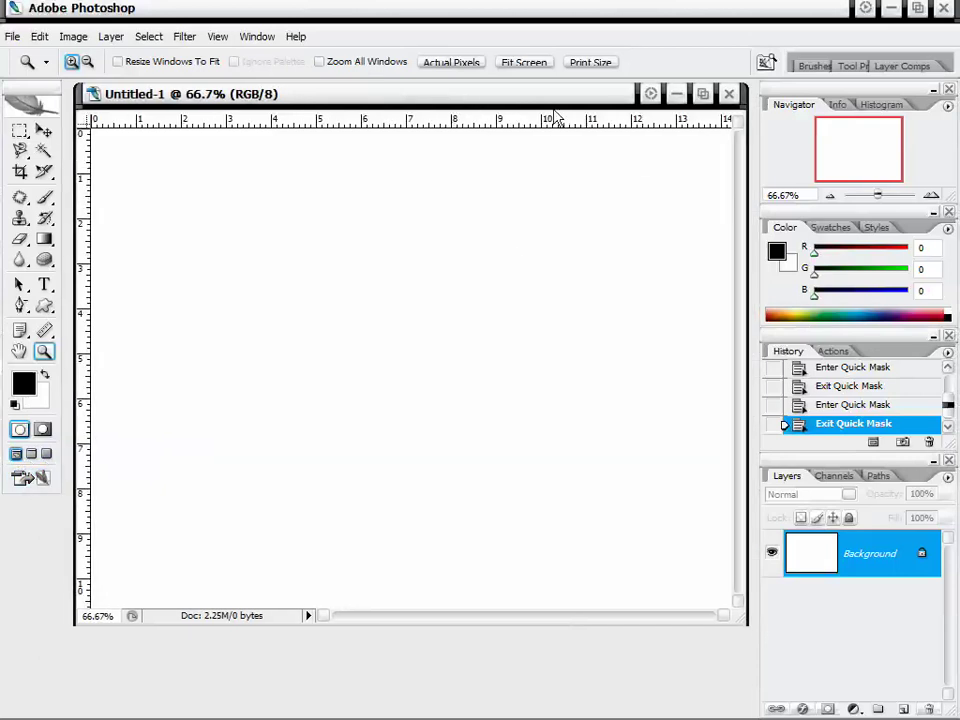
left_click_drag(550, 103, 546, 105)
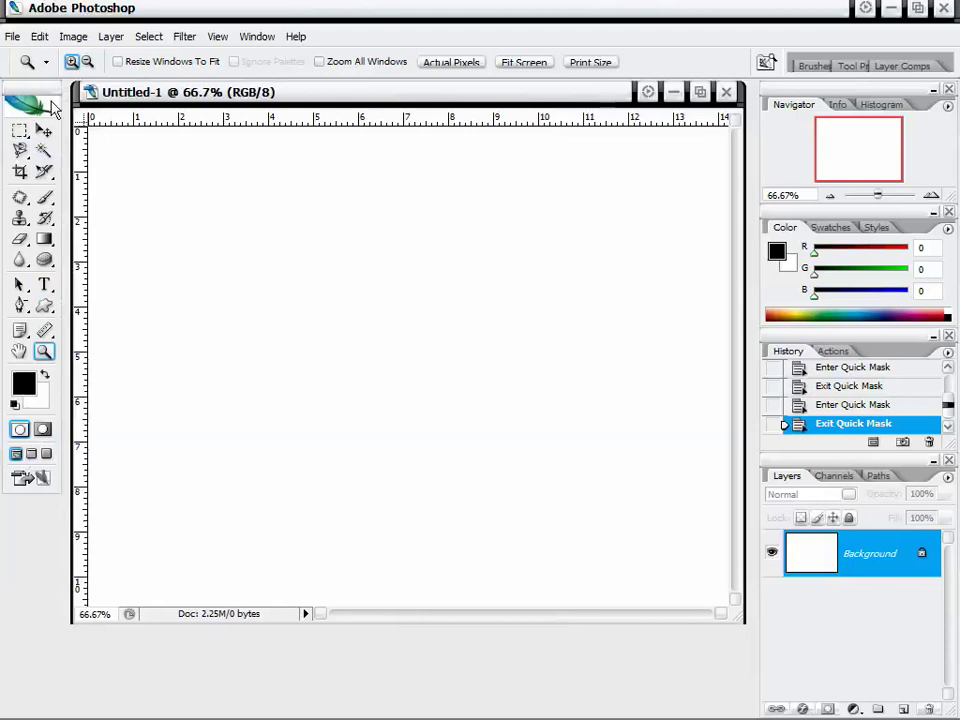
left_click_drag(325, 90, 330, 96)
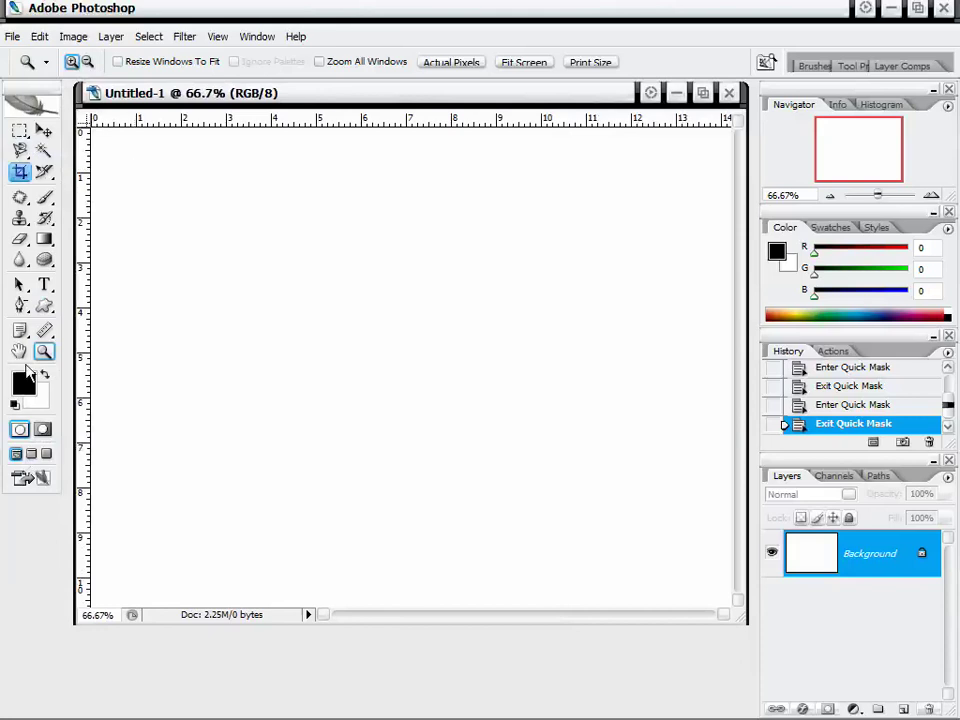
left_click_drag(216, 93, 221, 96)
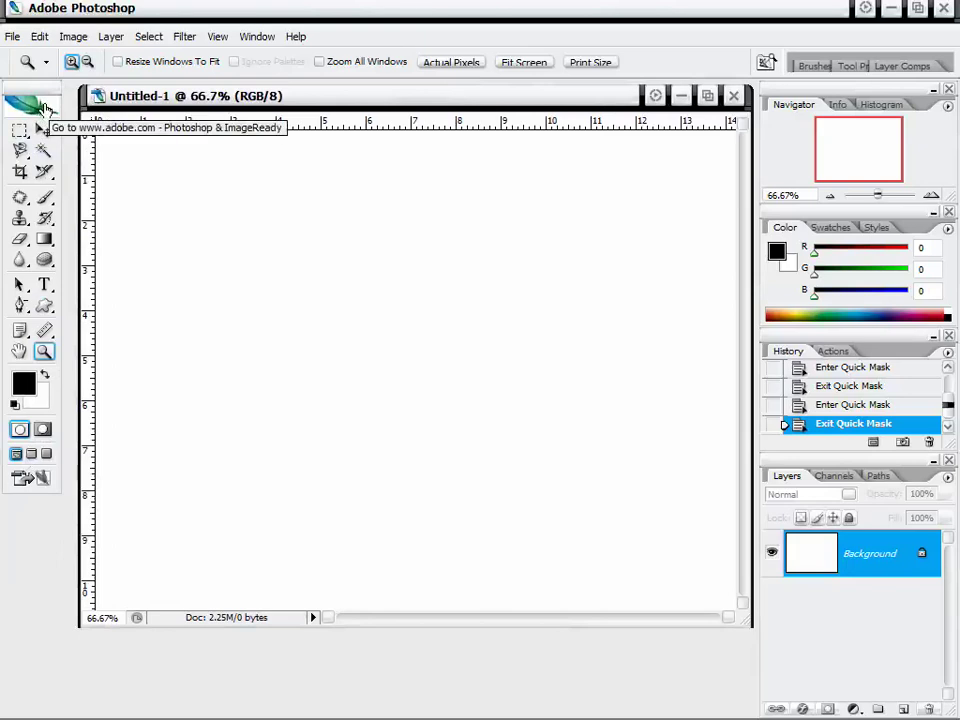
left_click_drag(182, 99, 175, 95)
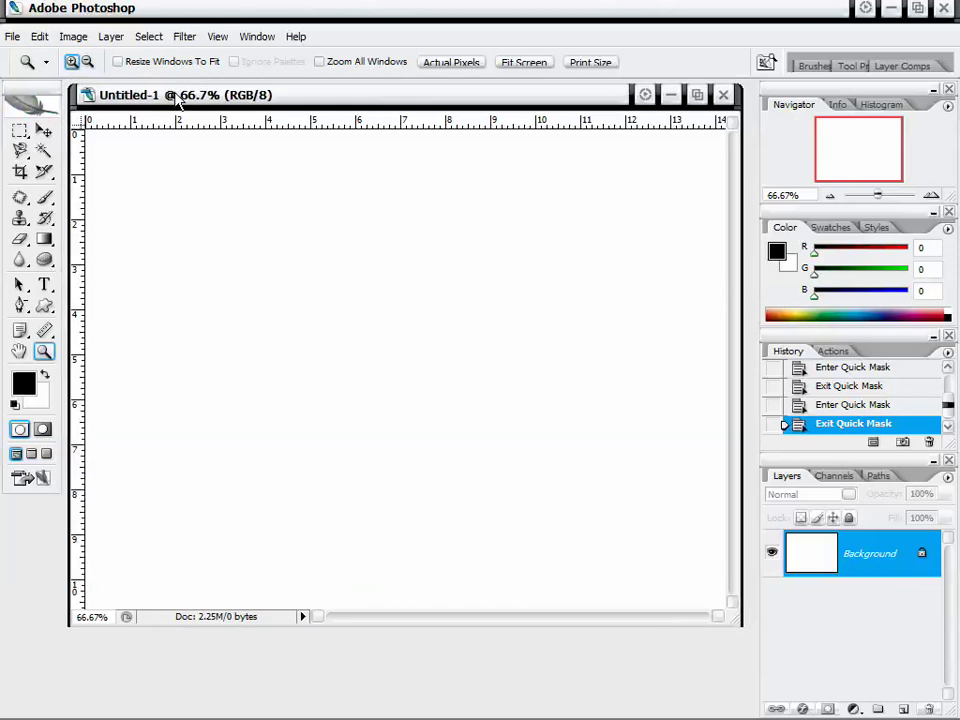
- Close the blank 1024 x 768 document without saving it
left_click(723, 94)
left_click(490, 295)
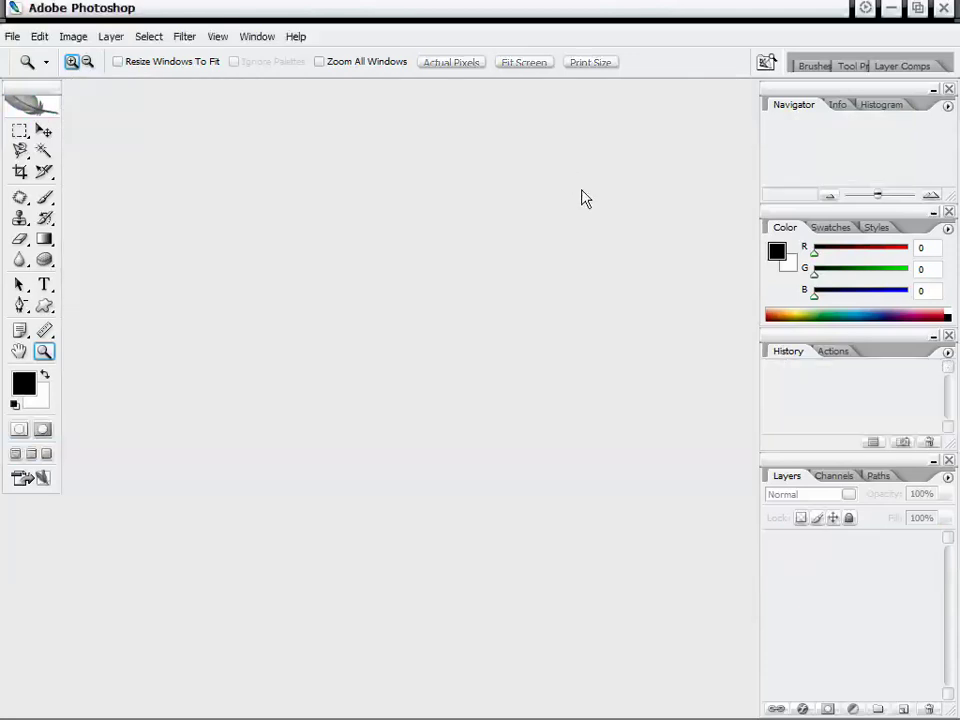